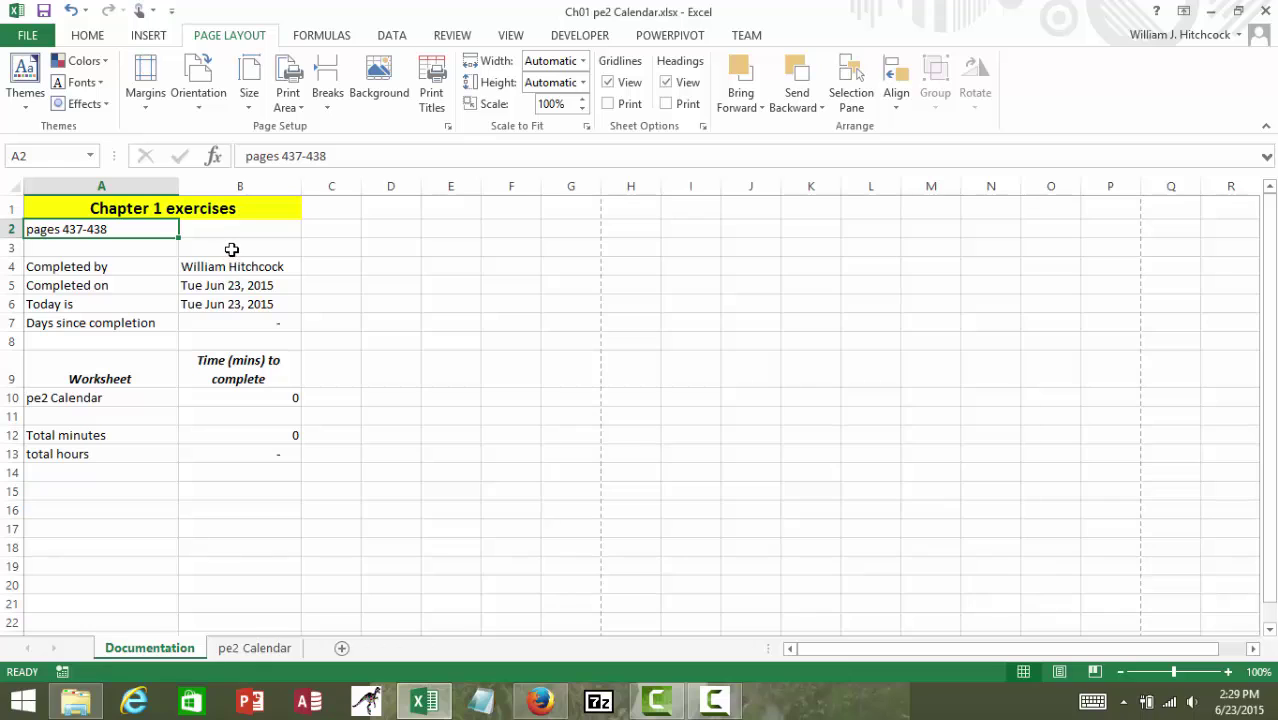
# Enter 6/23/2015 as the Completed on date in cell B5 of the Documentation sheet.
pyautogui.click(233, 266)
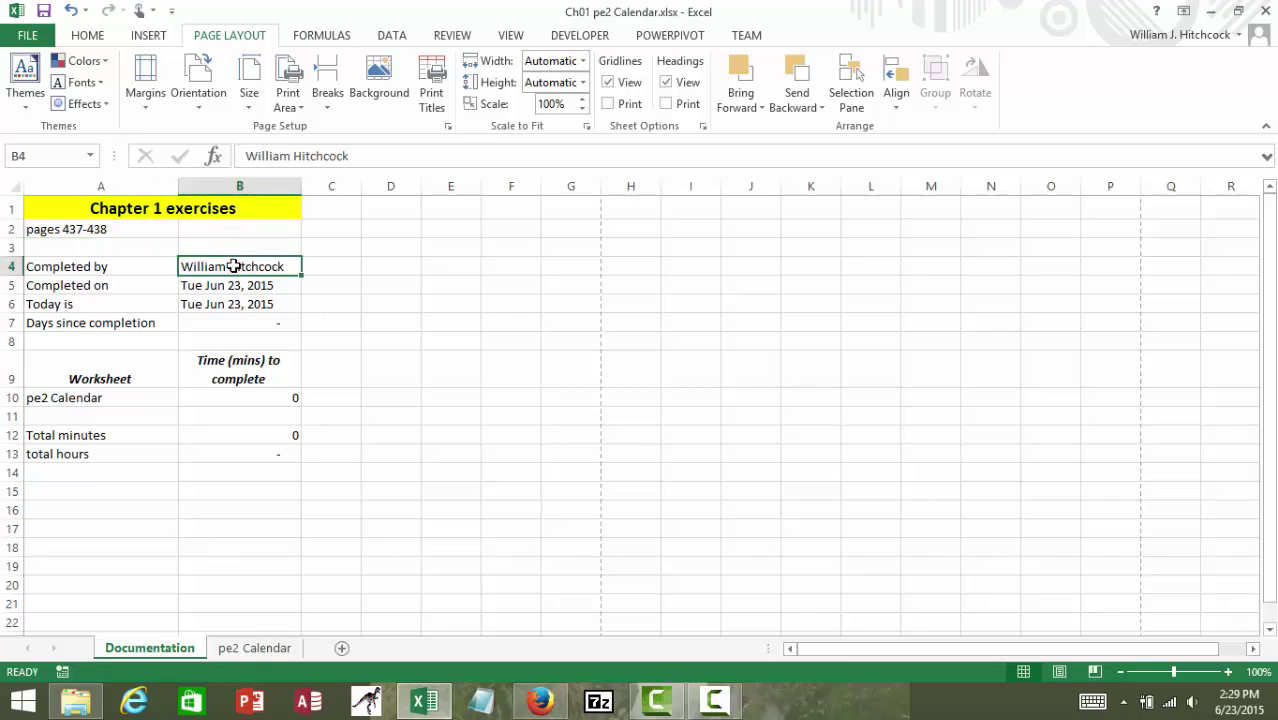
pyautogui.press('Return')
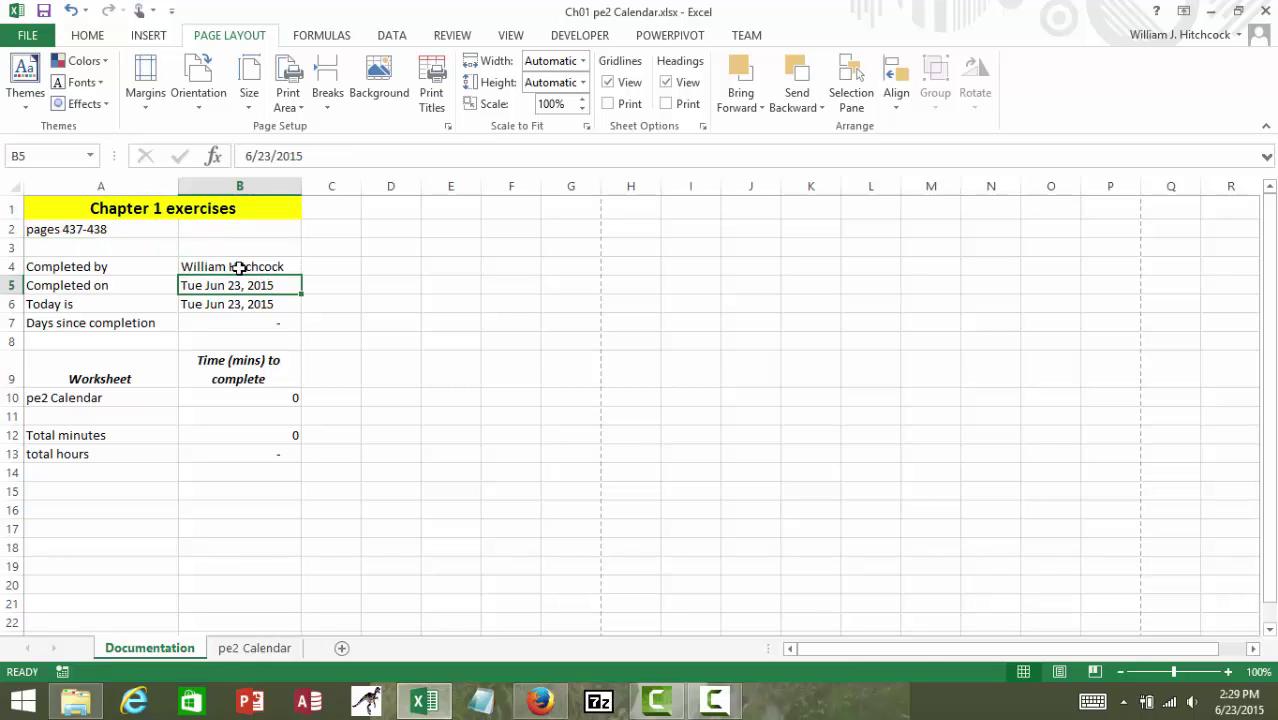
pyautogui.write('6/')
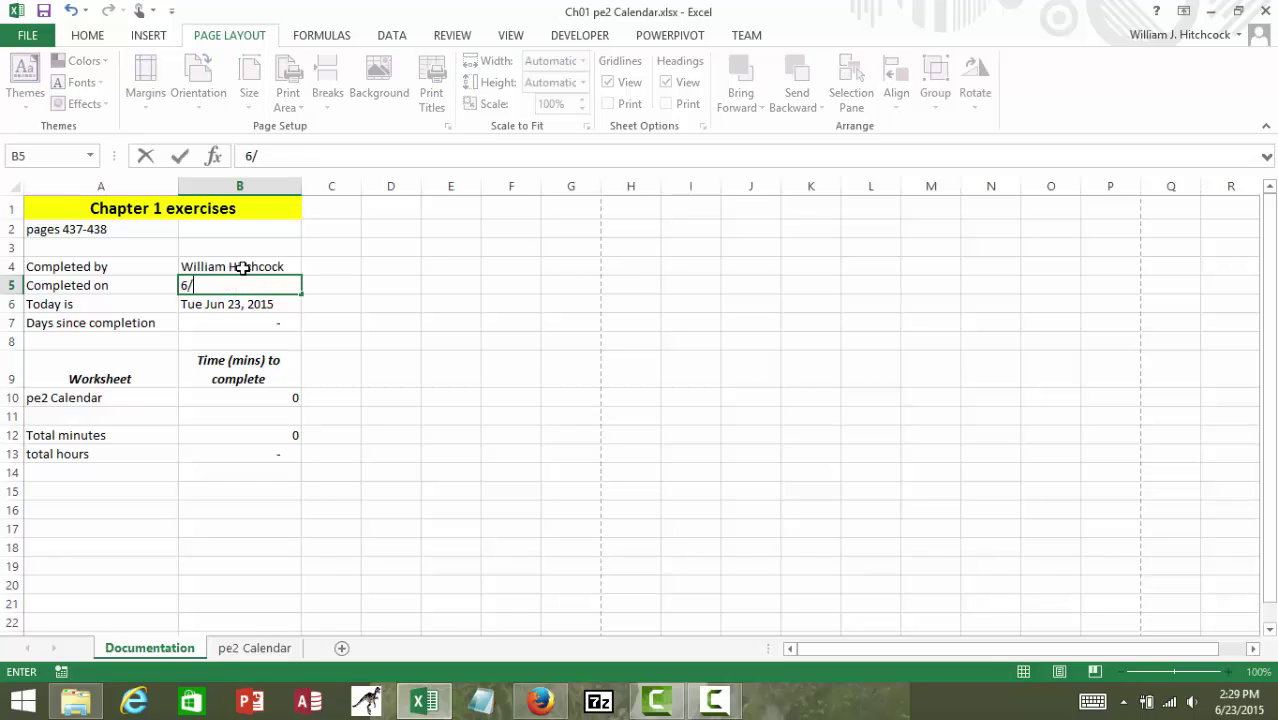
pyautogui.write('23/2015')
pyautogui.hotkey('ctrl', 'Return')
# Enter the formula =TODAY() in cell B6 beside the Today is label.
pyautogui.press('Down')
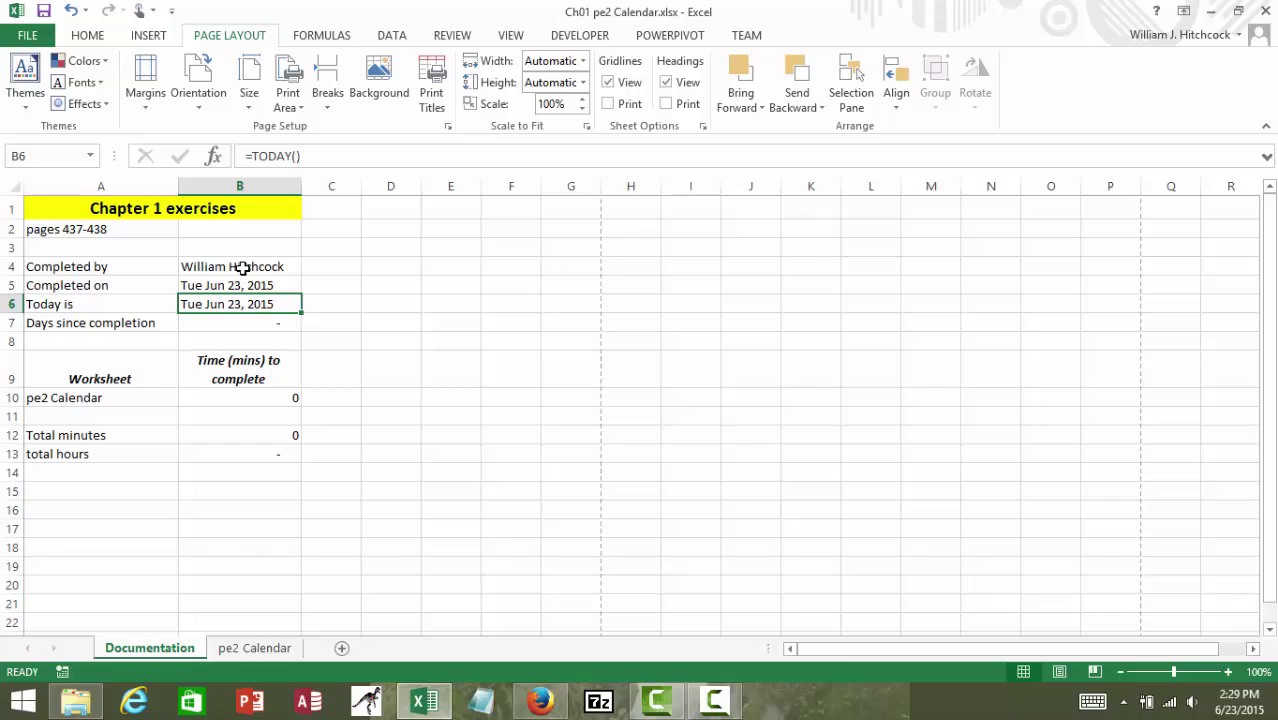
pyautogui.write('=toda')
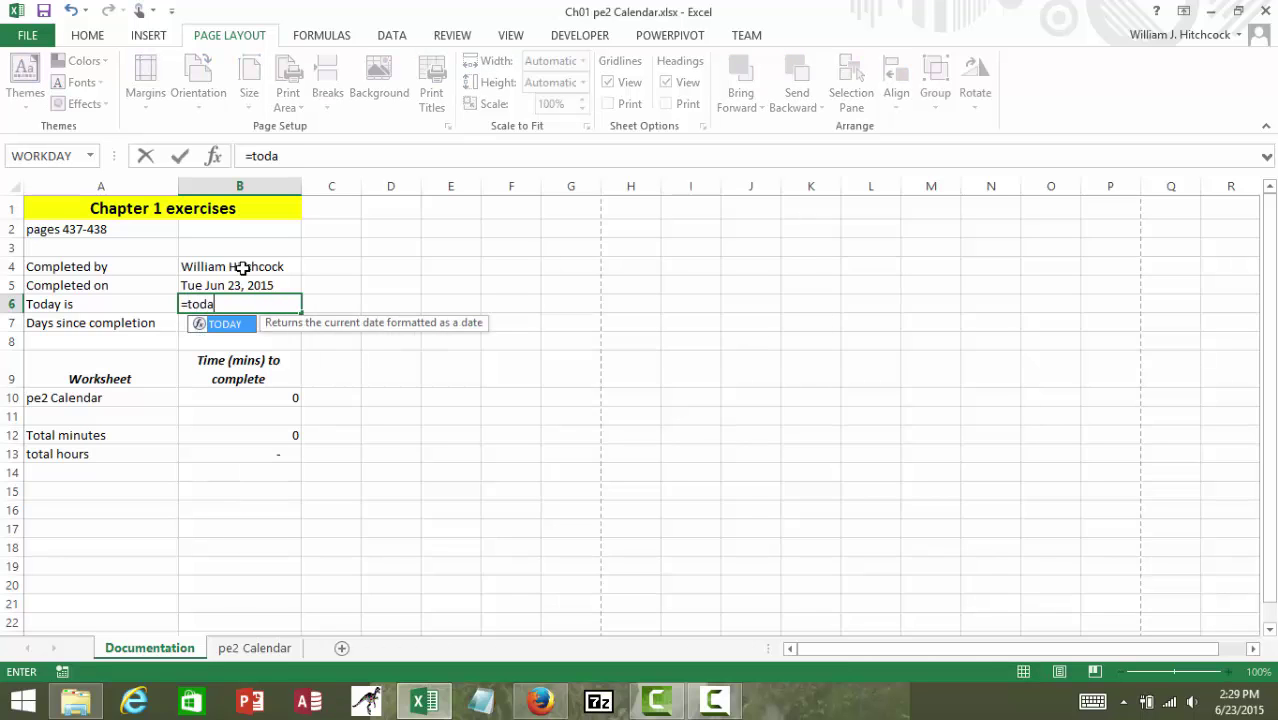
pyautogui.write('y()')
pyautogui.press('Return')
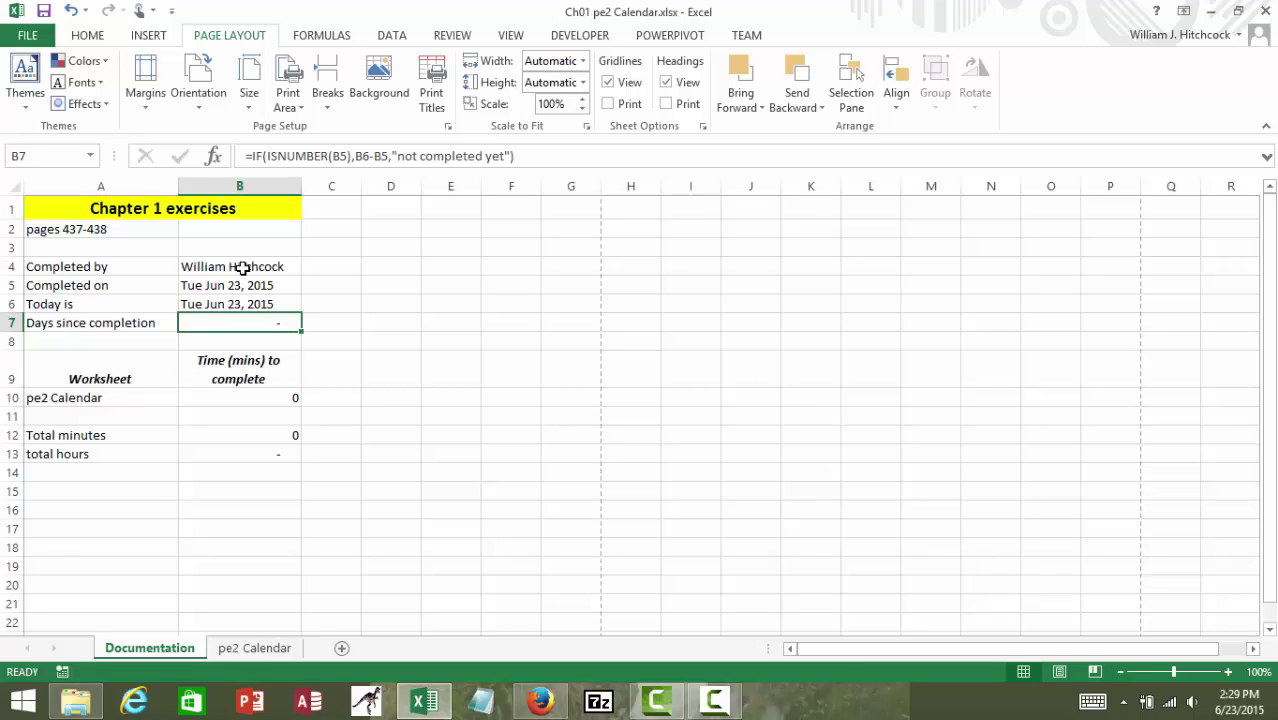
# Record 20 minutes as the completion time for the pe2 Calendar worksheet in cell B10.
pyautogui.press('Down')
pyautogui.press('Down')
pyautogui.press('Down')
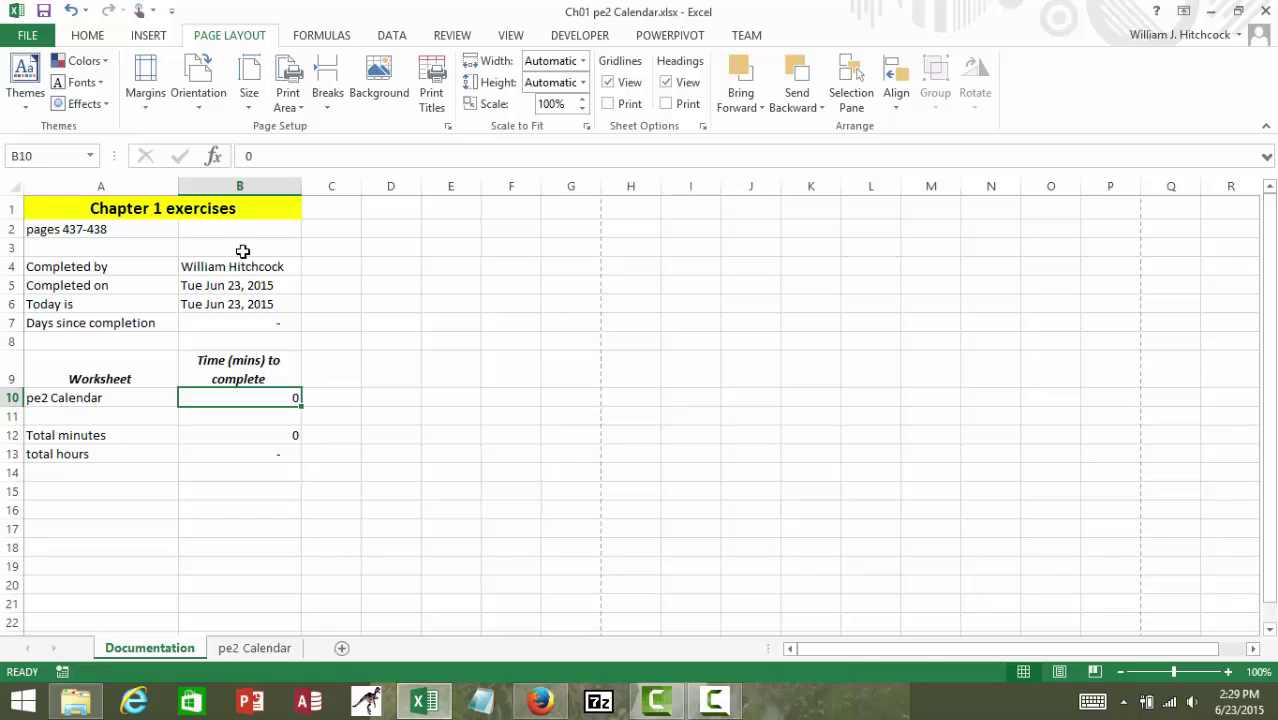
pyautogui.write('20')
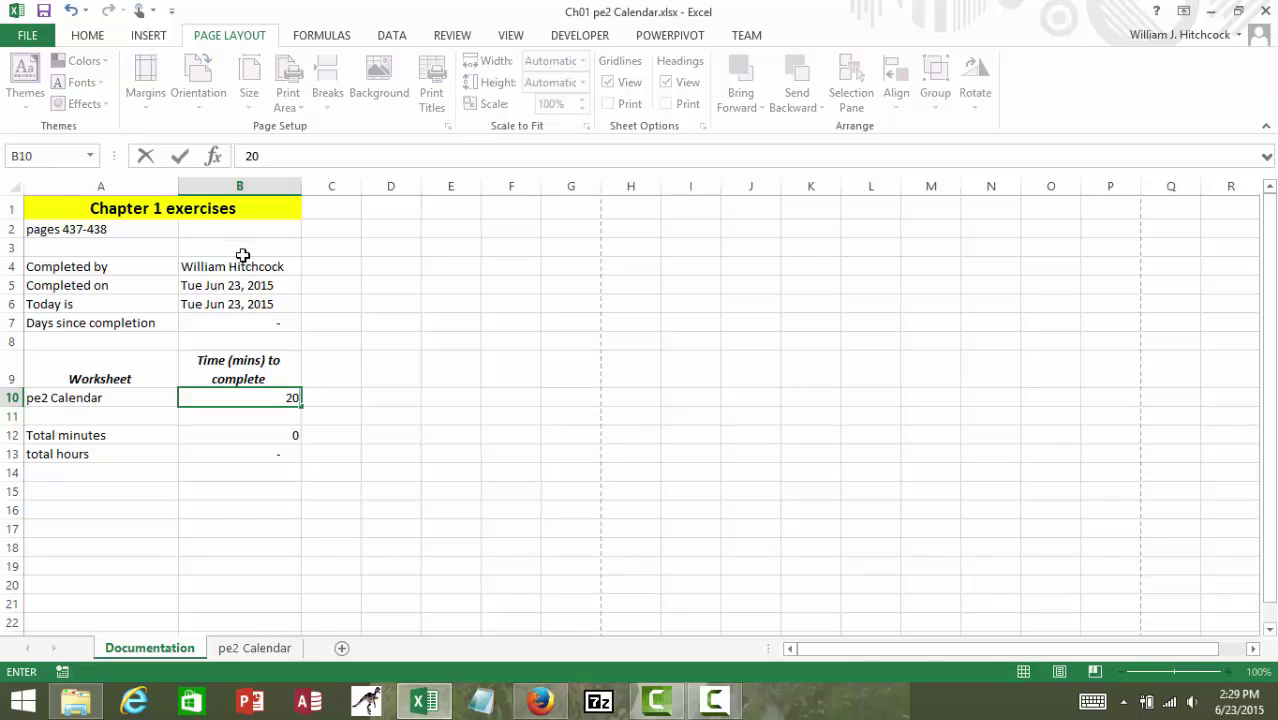
pyautogui.press('Return')
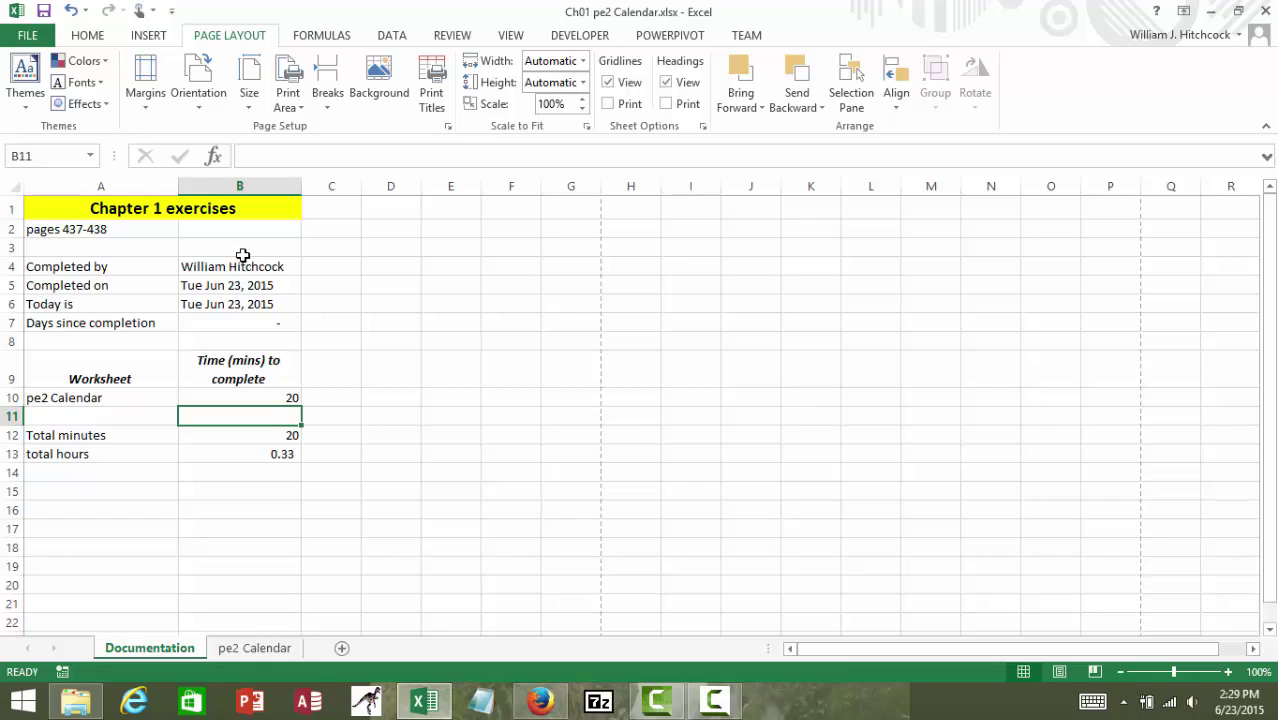
# On the pe2 Calendar sheet, enter the formula =A3+1 in the first Monday cell, B3.
pyautogui.click(254, 648)
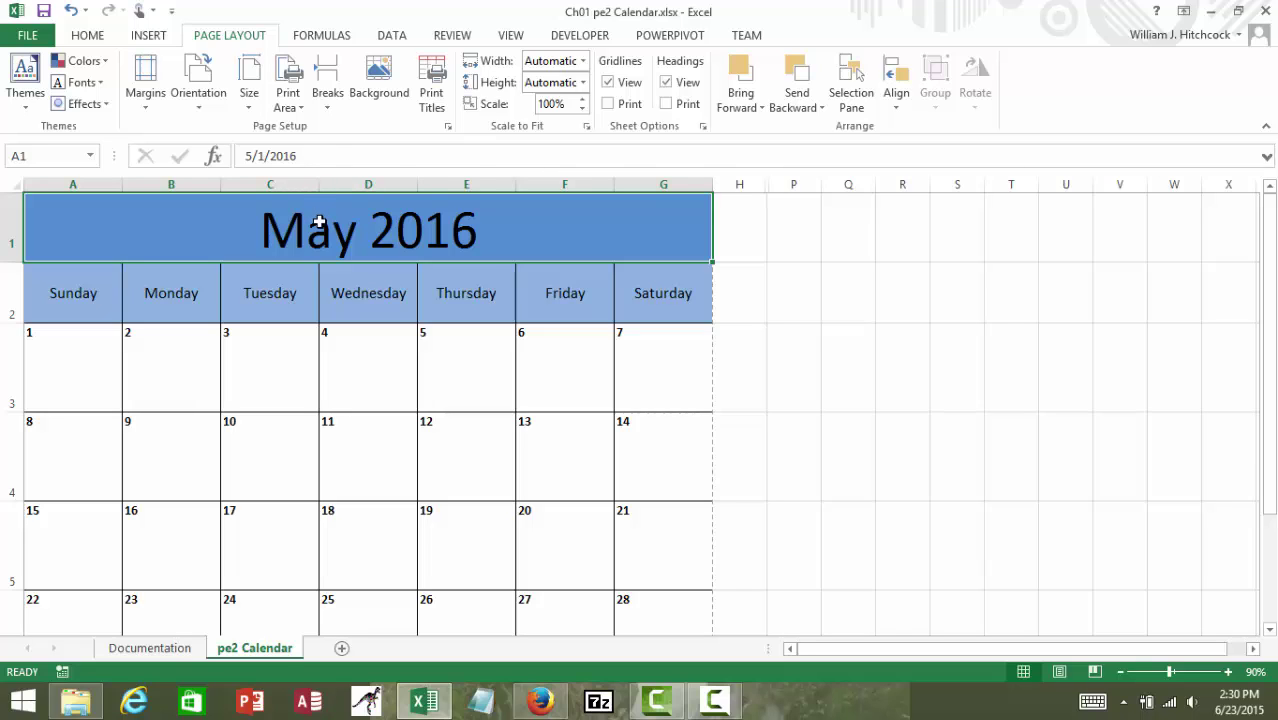
pyautogui.click(62, 352)
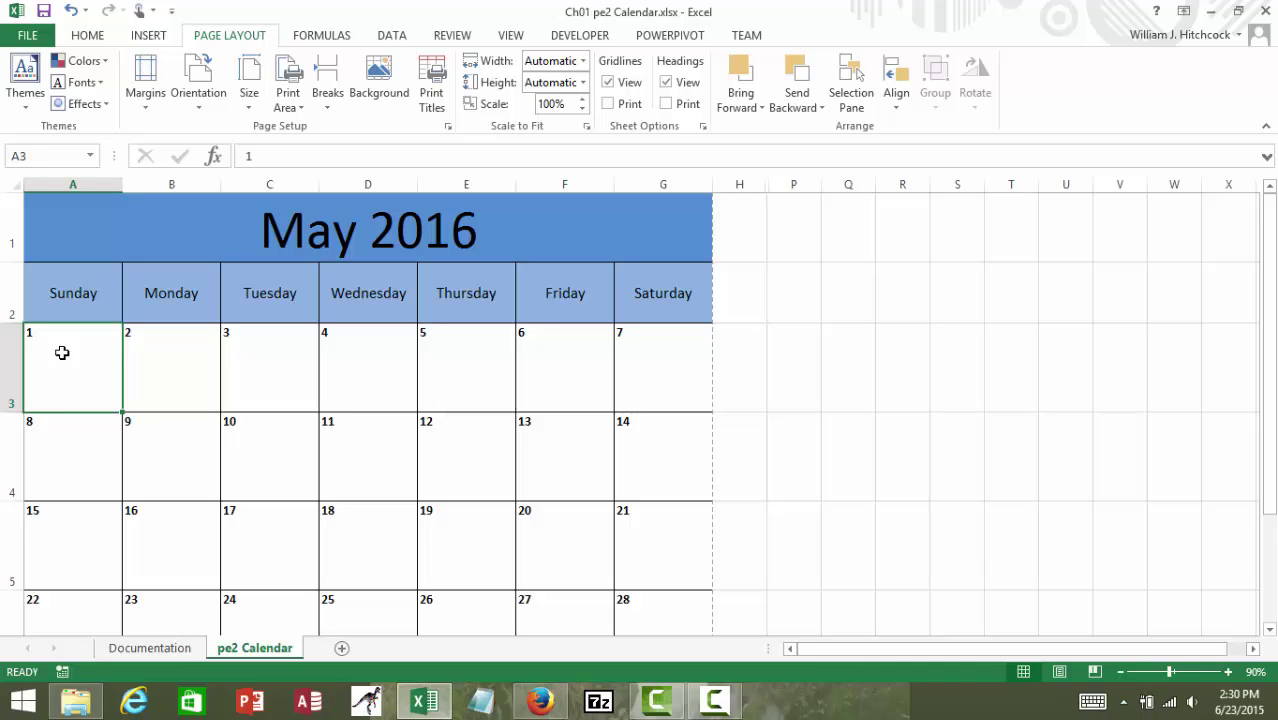
pyautogui.press('Tab')
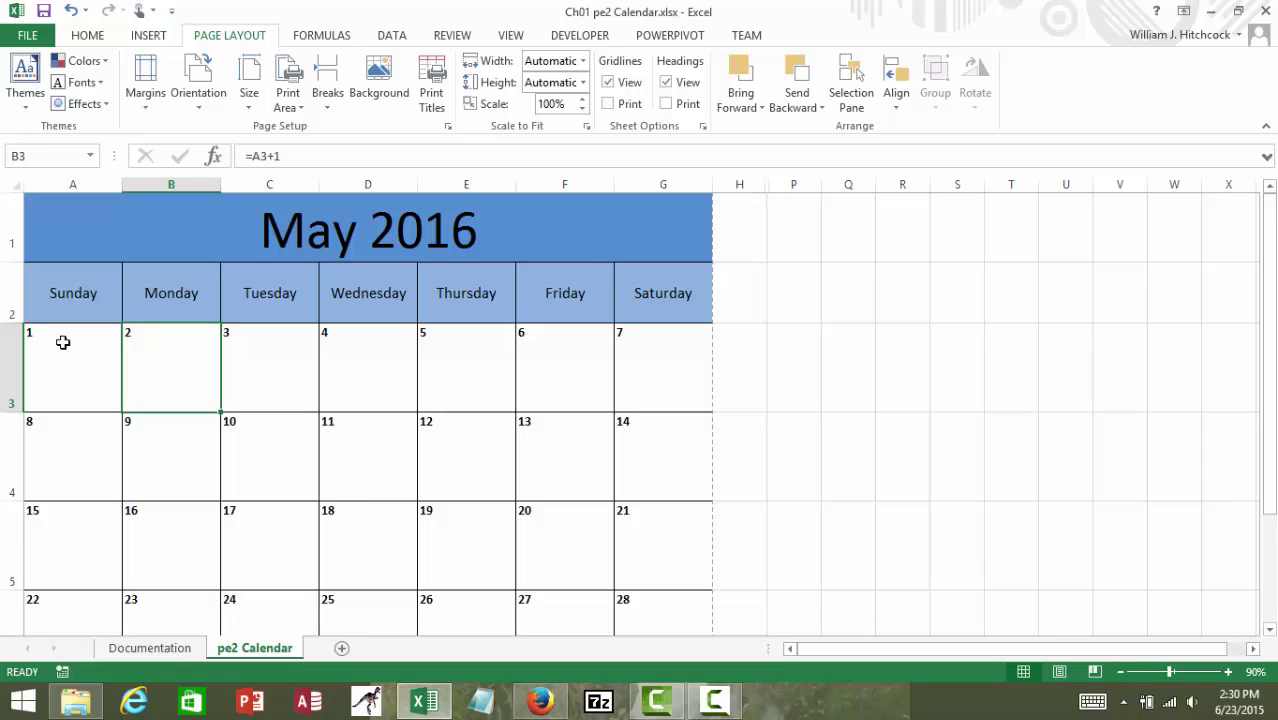
pyautogui.write('=')
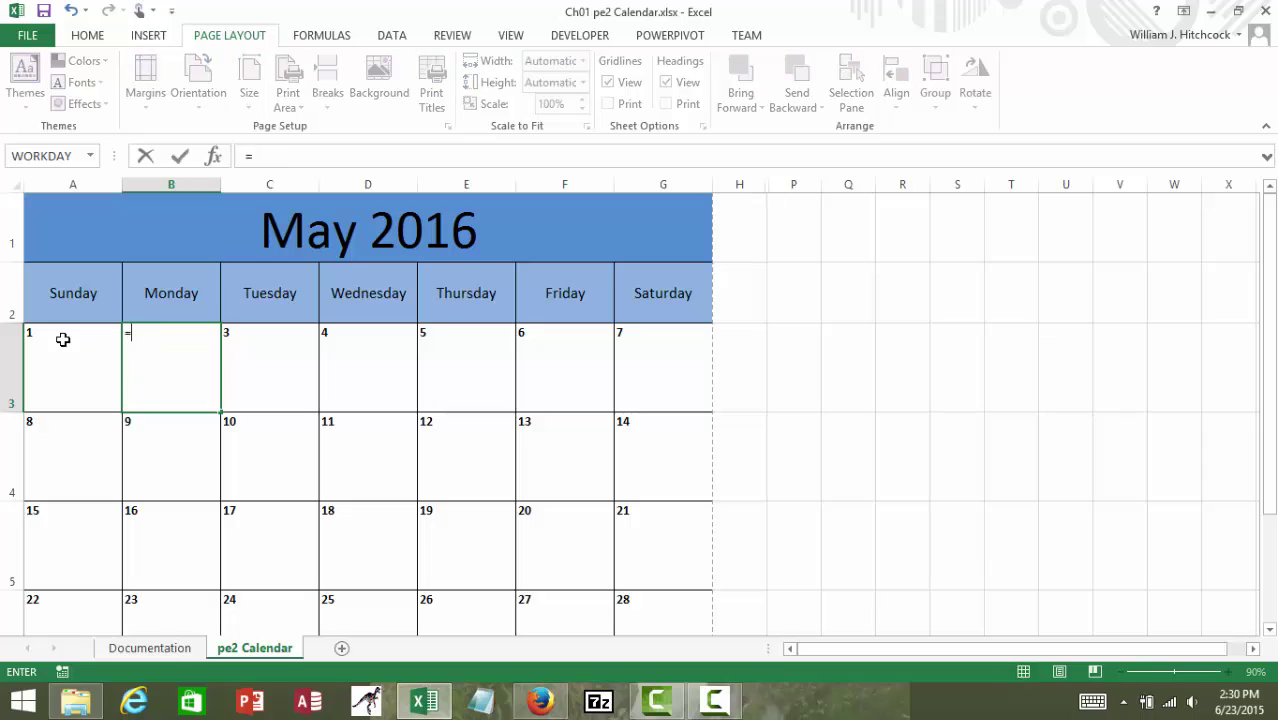
pyautogui.click(62, 339)
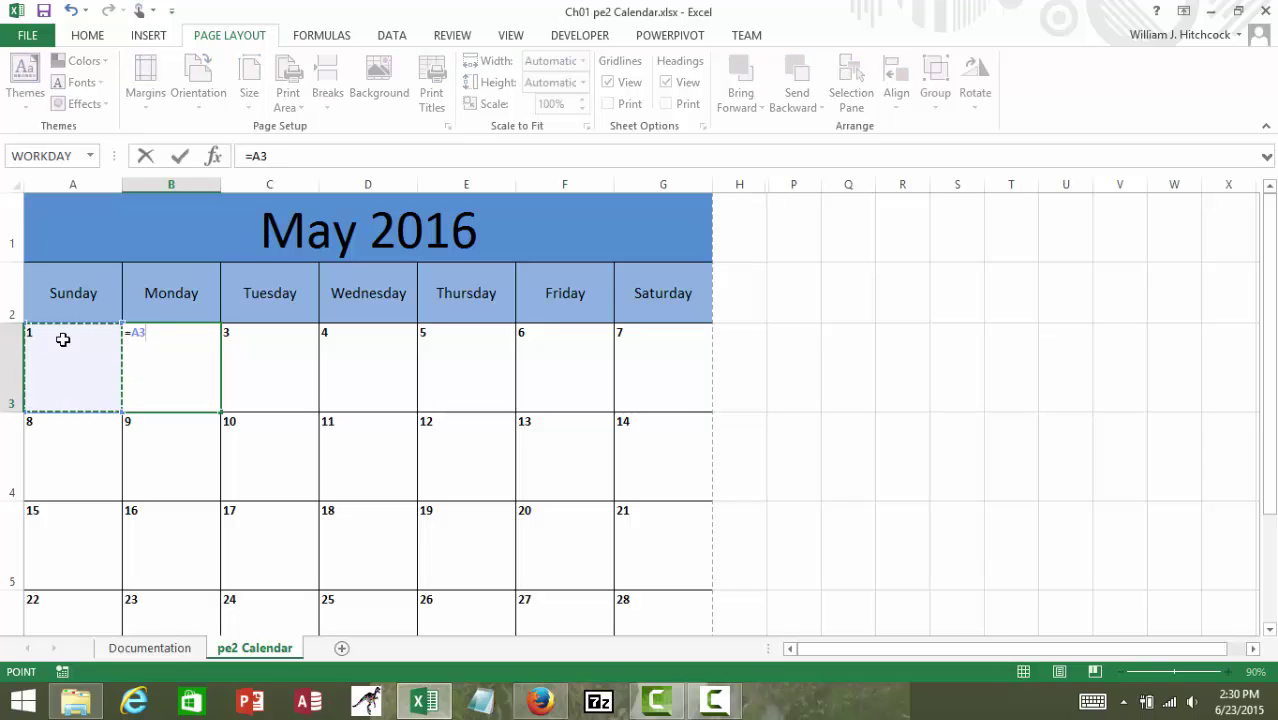
pyautogui.write('+7')
pyautogui.press('Return')
# Copy the formula from B3 across the rest of the first week, C3:G3.
pyautogui.press('Up')
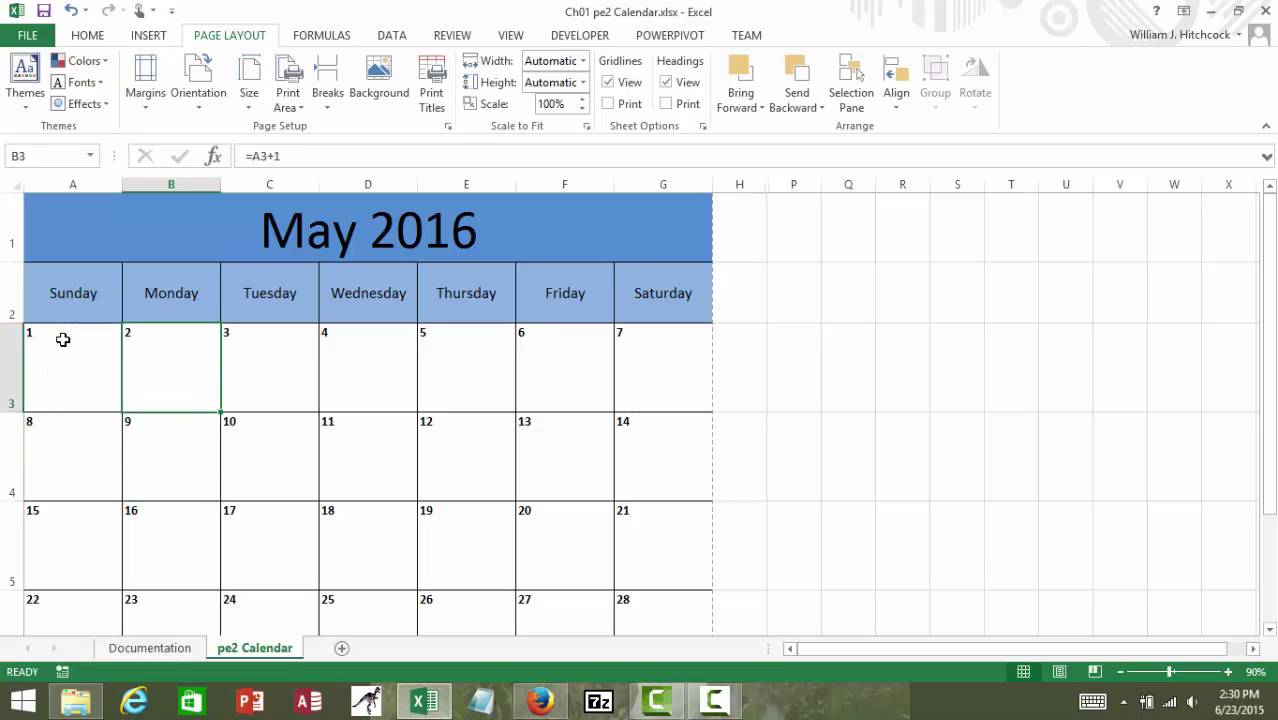
pyautogui.hotkey('ctrl', 'c')
pyautogui.press('Right')
pyautogui.hotkey('shift', 'Right')
pyautogui.hotkey('shift', 'Right')
pyautogui.hotkey('shift', 'Right')
pyautogui.hotkey('shift', 'Right')
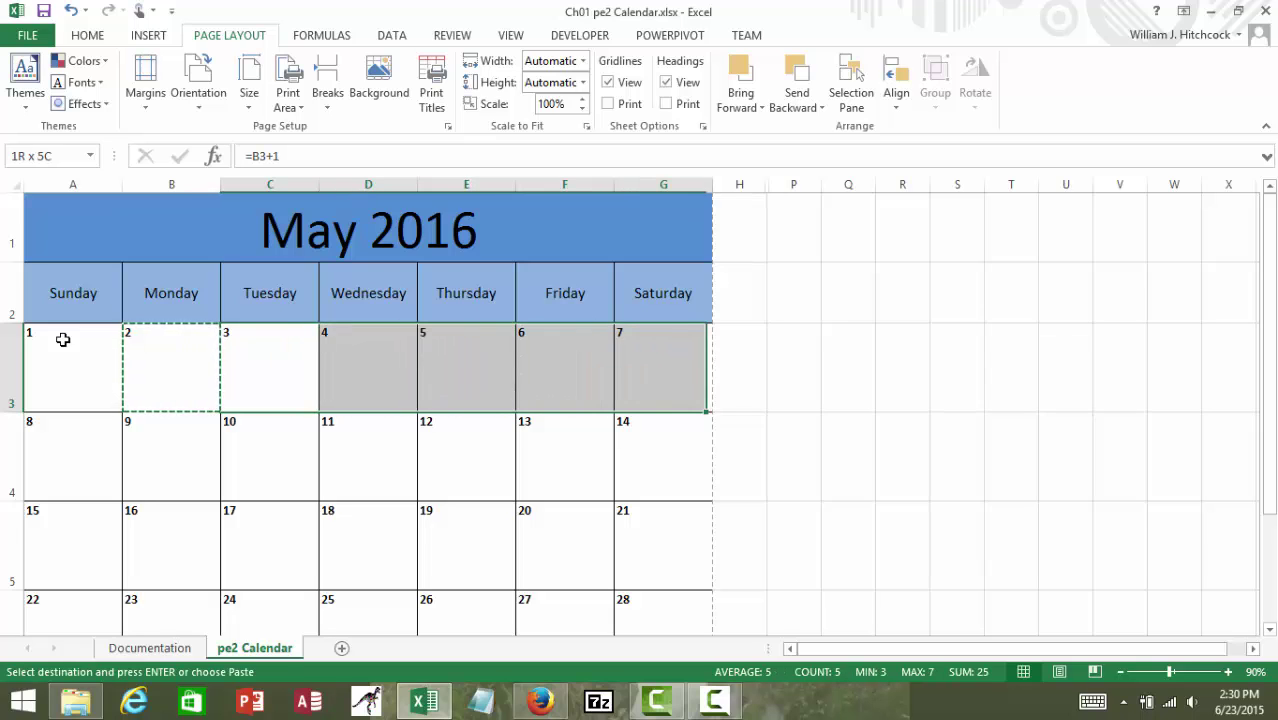
pyautogui.press('Return')
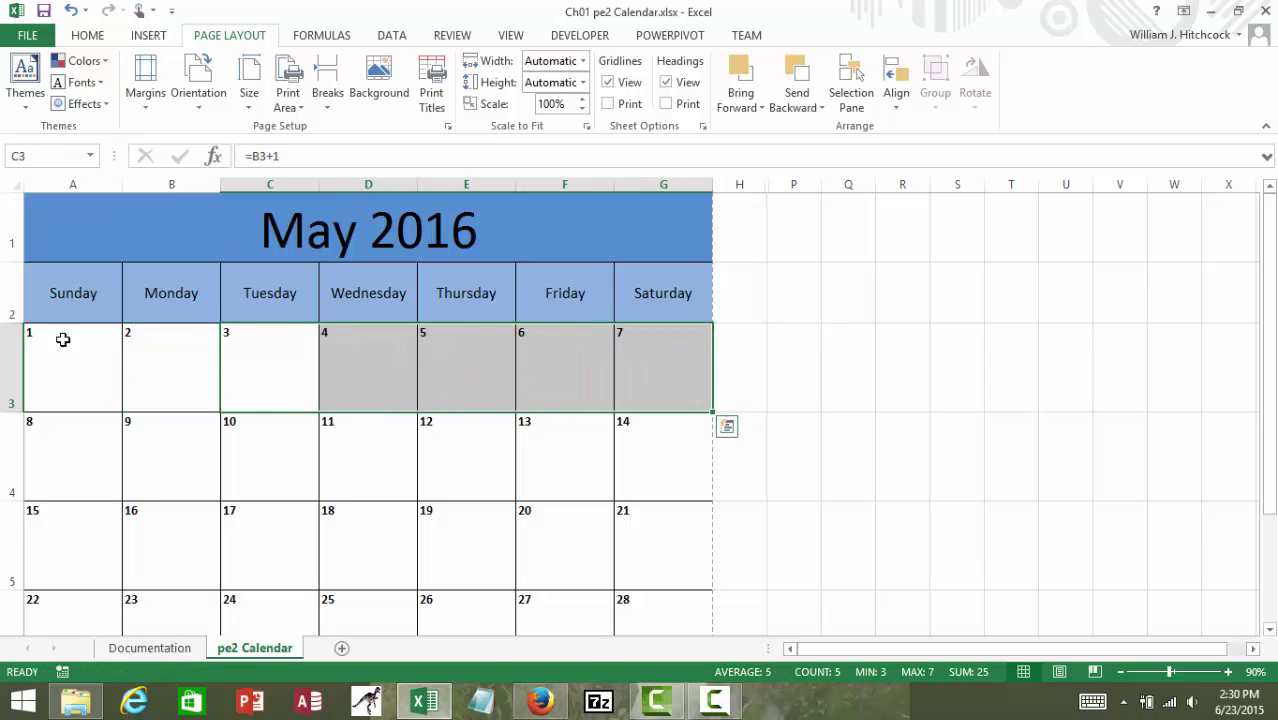
# Enter the formula =A3+7 in A4, the Sunday cell of the second week.
pyautogui.press('Down')
pyautogui.press('Left')
pyautogui.press('Left')
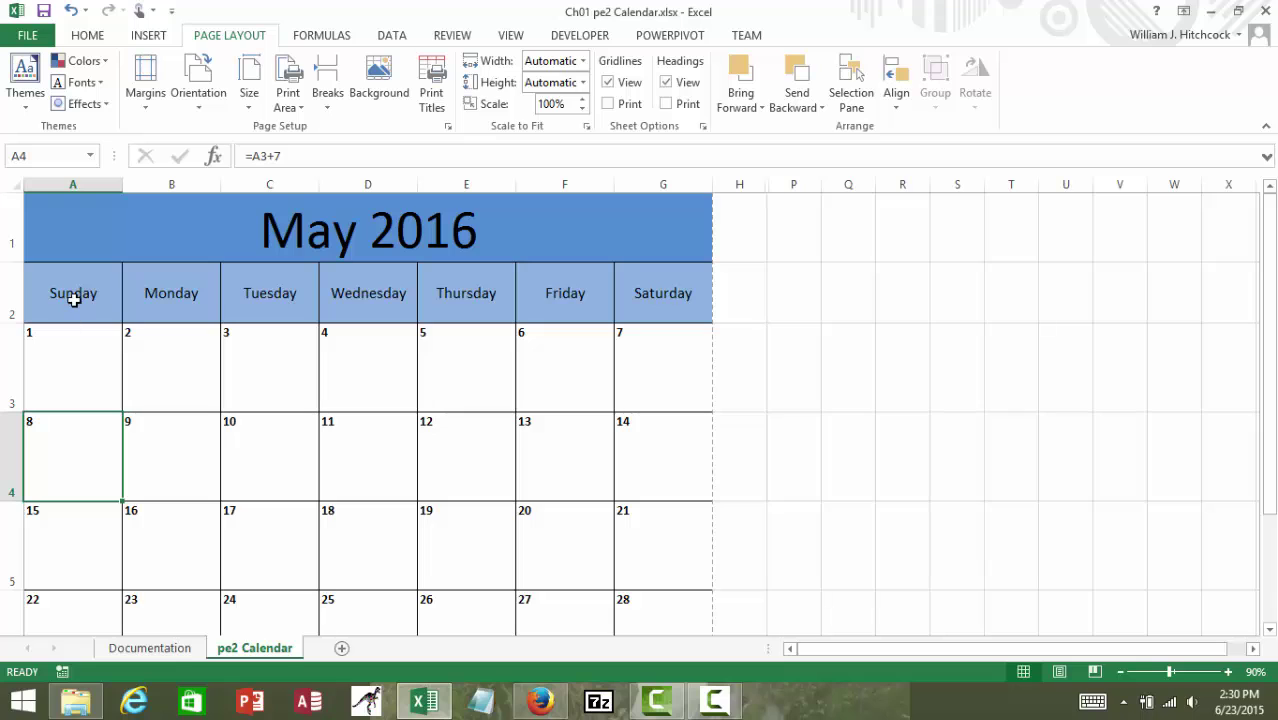
pyautogui.write('=')
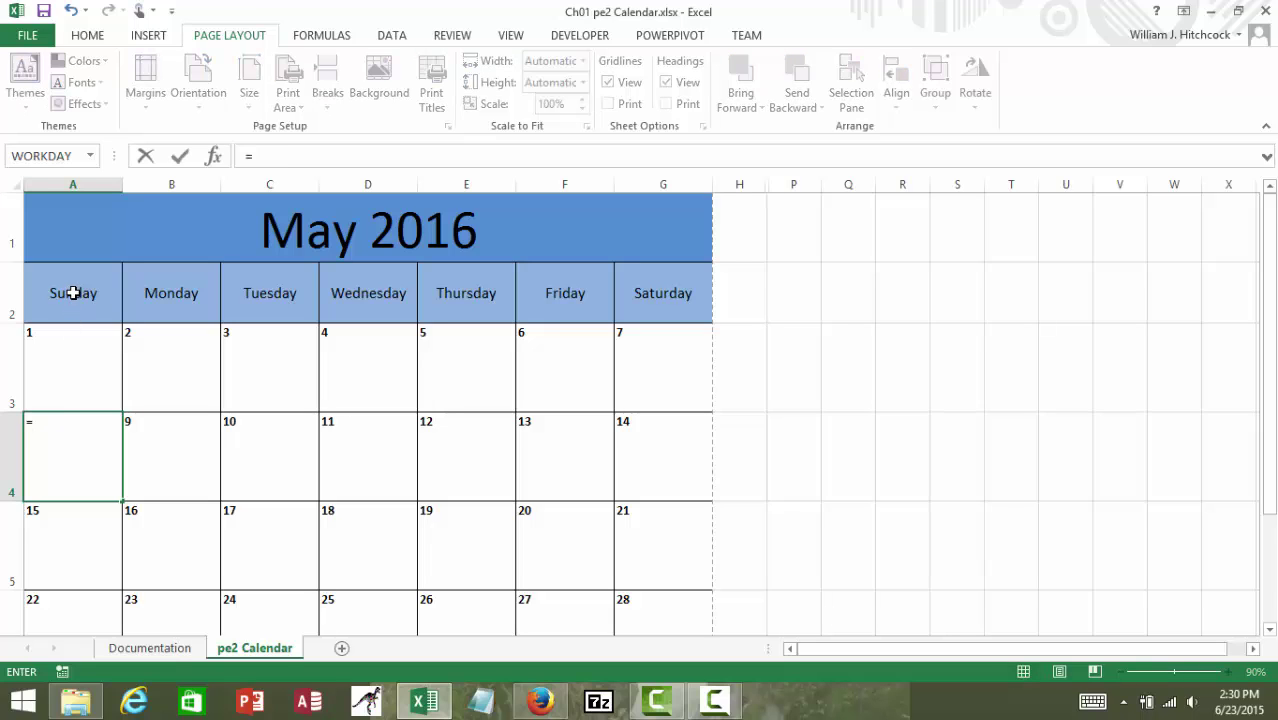
pyautogui.press('Up')
pyautogui.write('+')
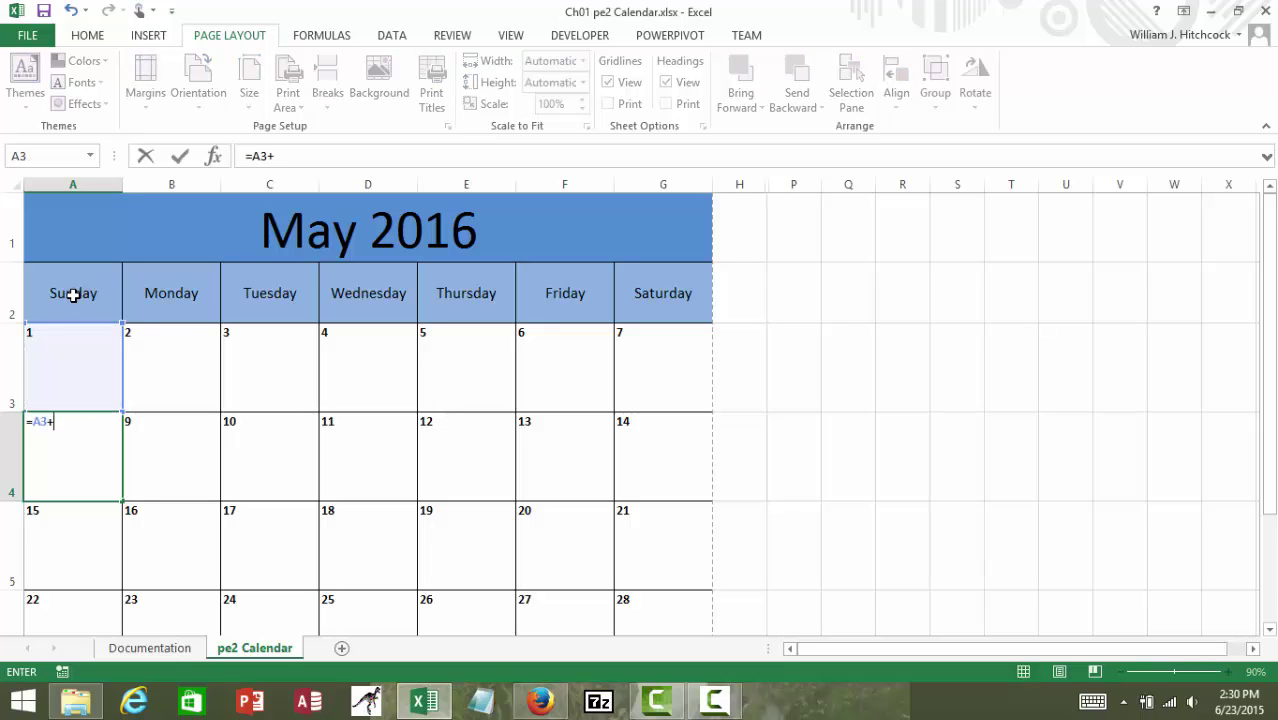
pyautogui.write('7')
pyautogui.press('Return')
# Copy the formula from A4 across the rest of the second week, B4:G4.
pyautogui.press('Up')
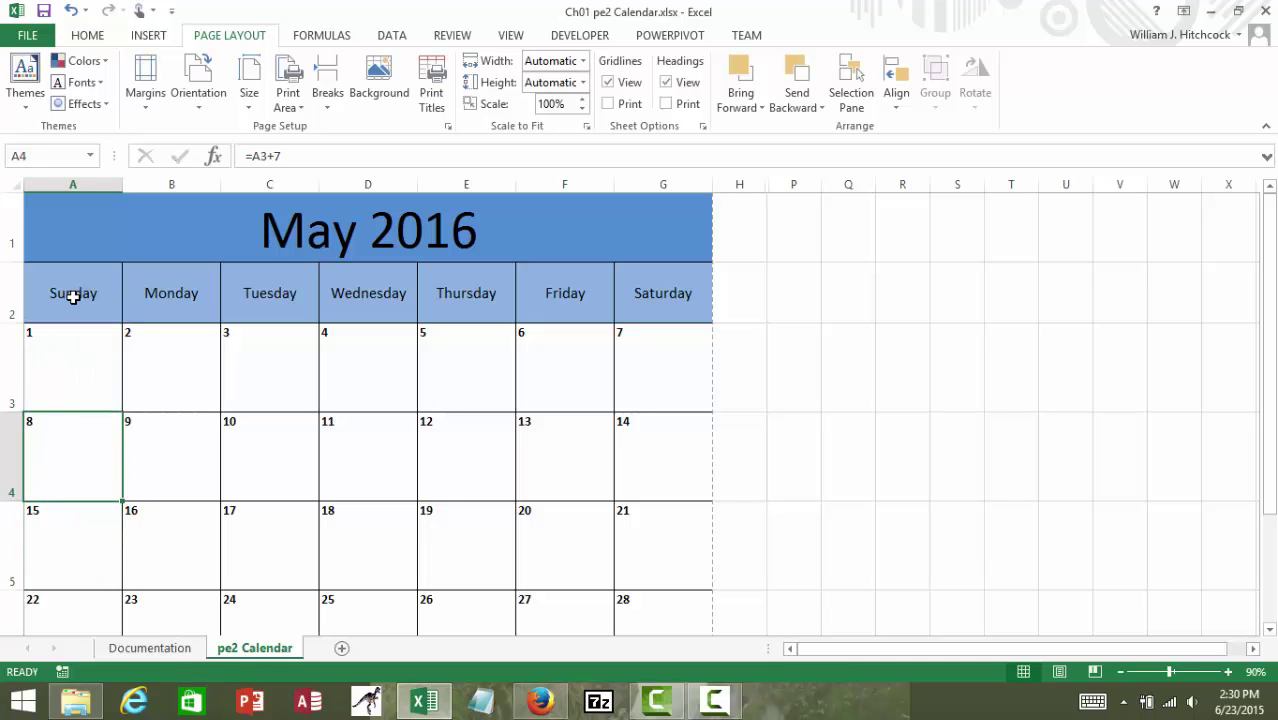
pyautogui.hotkey('ctrl', 'c')
pyautogui.press('Right')
pyautogui.hotkey('shift', 'Right')
pyautogui.hotkey('shift', 'Right')
pyautogui.hotkey('shift', 'Right')
pyautogui.hotkey('shift', 'Right')
pyautogui.hotkey('shift', 'Right')
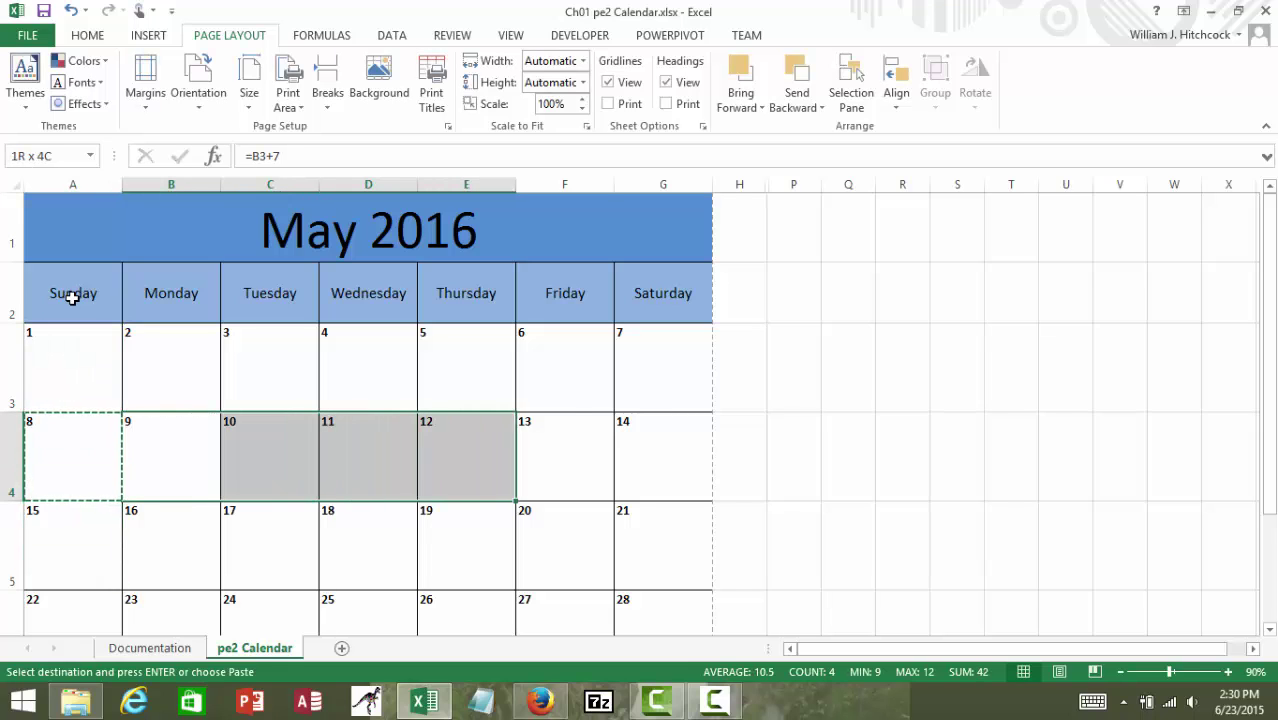
pyautogui.hotkey('ctrl', 'v')
pyautogui.press('Escape')
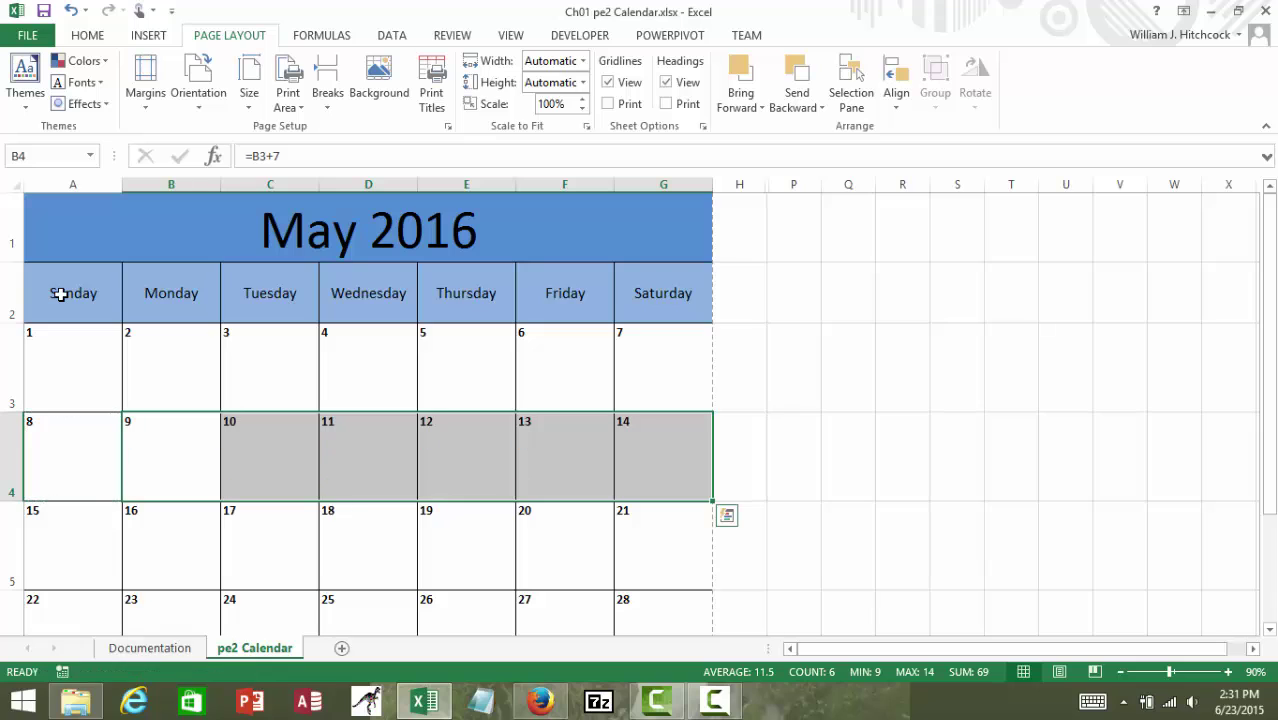
# Copy the second week's formulas in A4:G4 down into the remaining weeks, A5:G7.
pyautogui.press('Left')
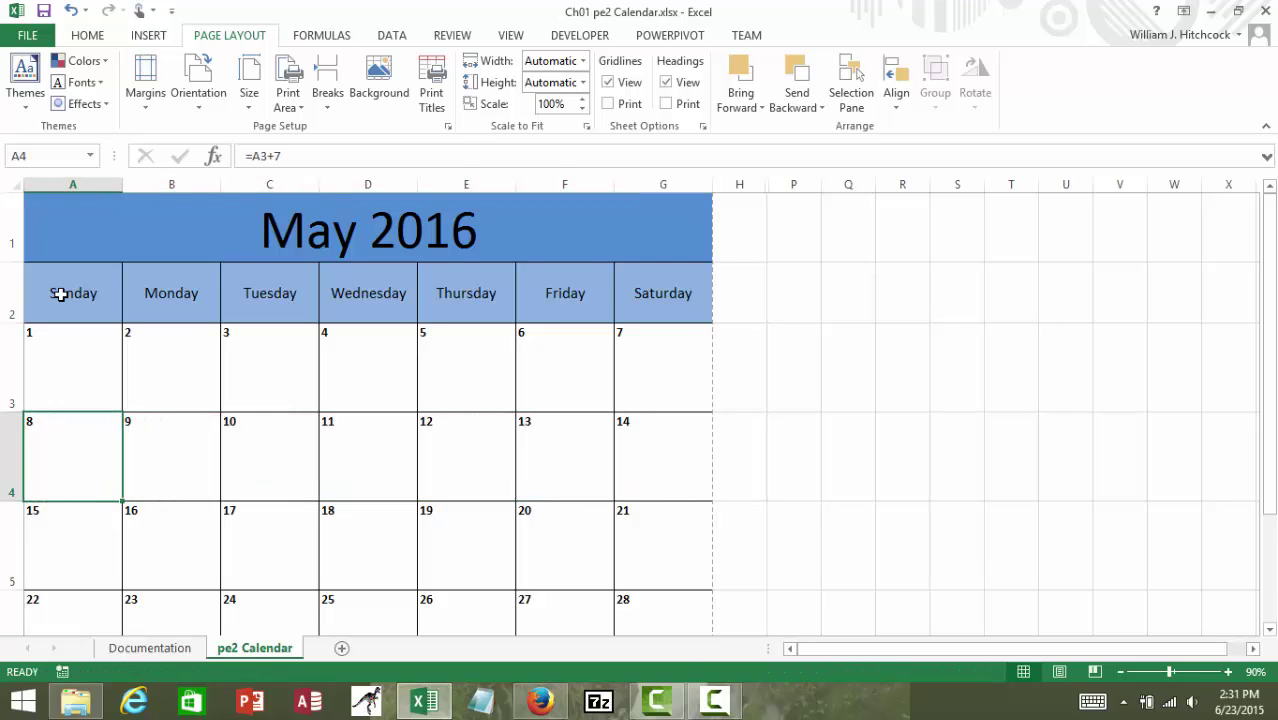
pyautogui.hotkey('shift', 'Right')
pyautogui.hotkey('shift', 'Right')
pyautogui.hotkey('shift', 'Right')
pyautogui.hotkey('shift', 'Right')
pyautogui.hotkey('shift', 'Right')
pyautogui.hotkey('shift', 'Right')
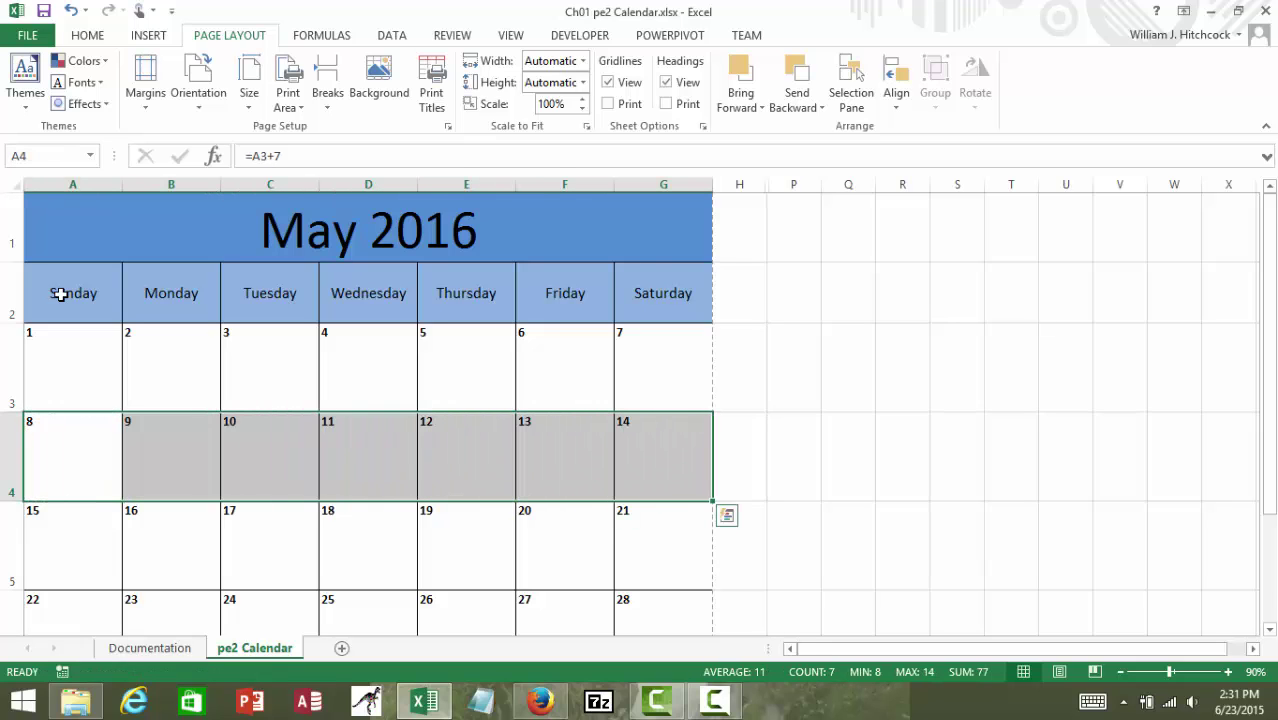
pyautogui.hotkey('ctrl', 'c')
pyautogui.press('Down')
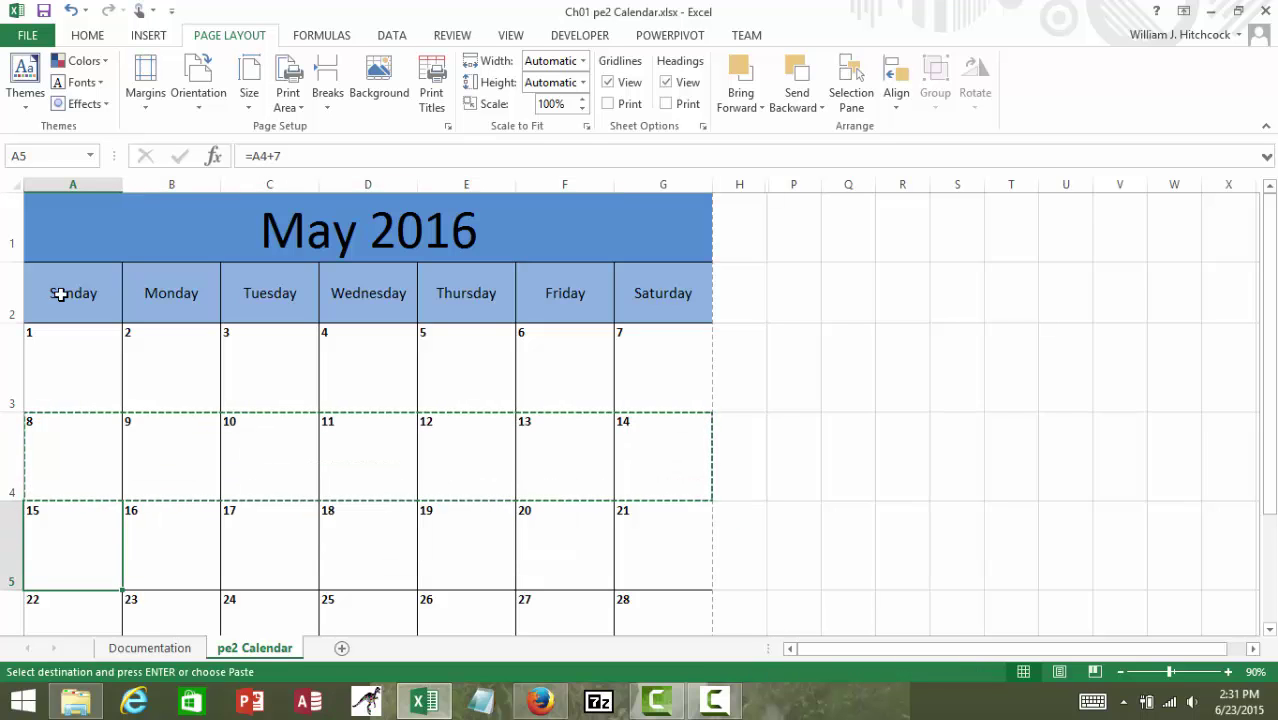
pyautogui.hotkey('shift', 'Down')
pyautogui.hotkey('shift', 'Down')
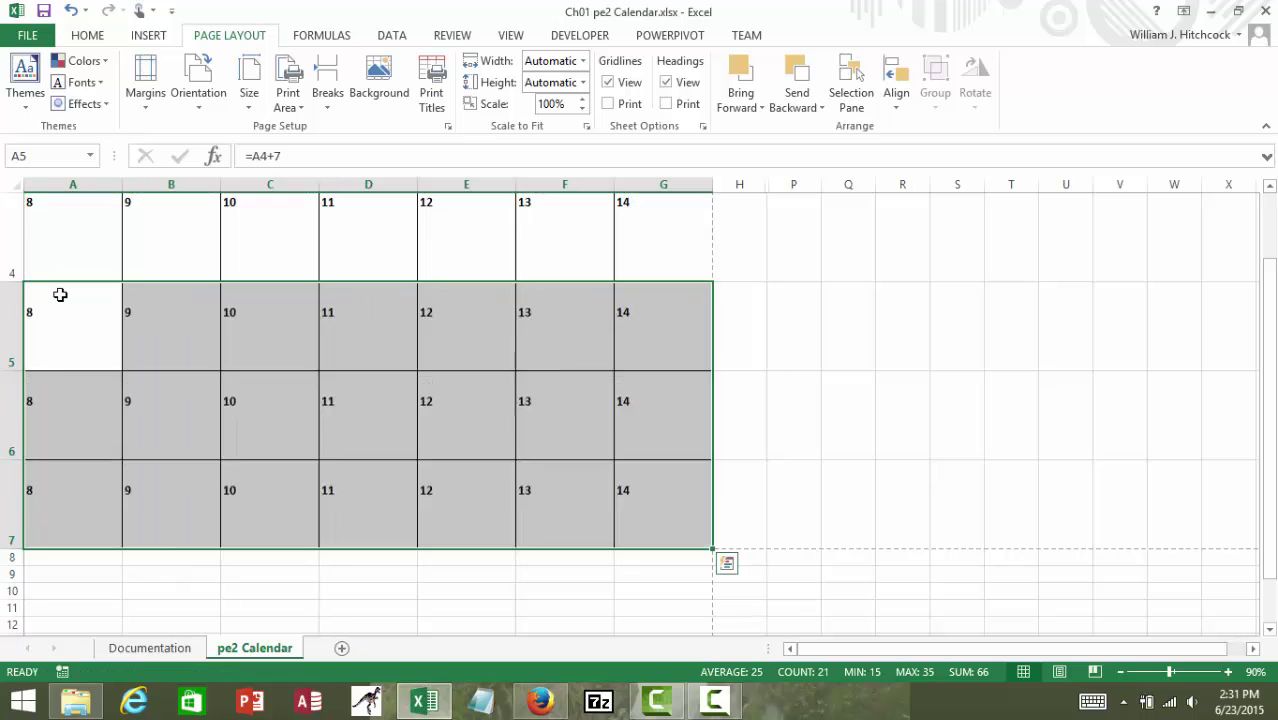
pyautogui.press('Return')
# Clear the surplus day numbers after the 31st from D7:G7 in the last calendar week.
pyautogui.press('Up')
pyautogui.press('Up')
pyautogui.press('Up')
pyautogui.press('Up')
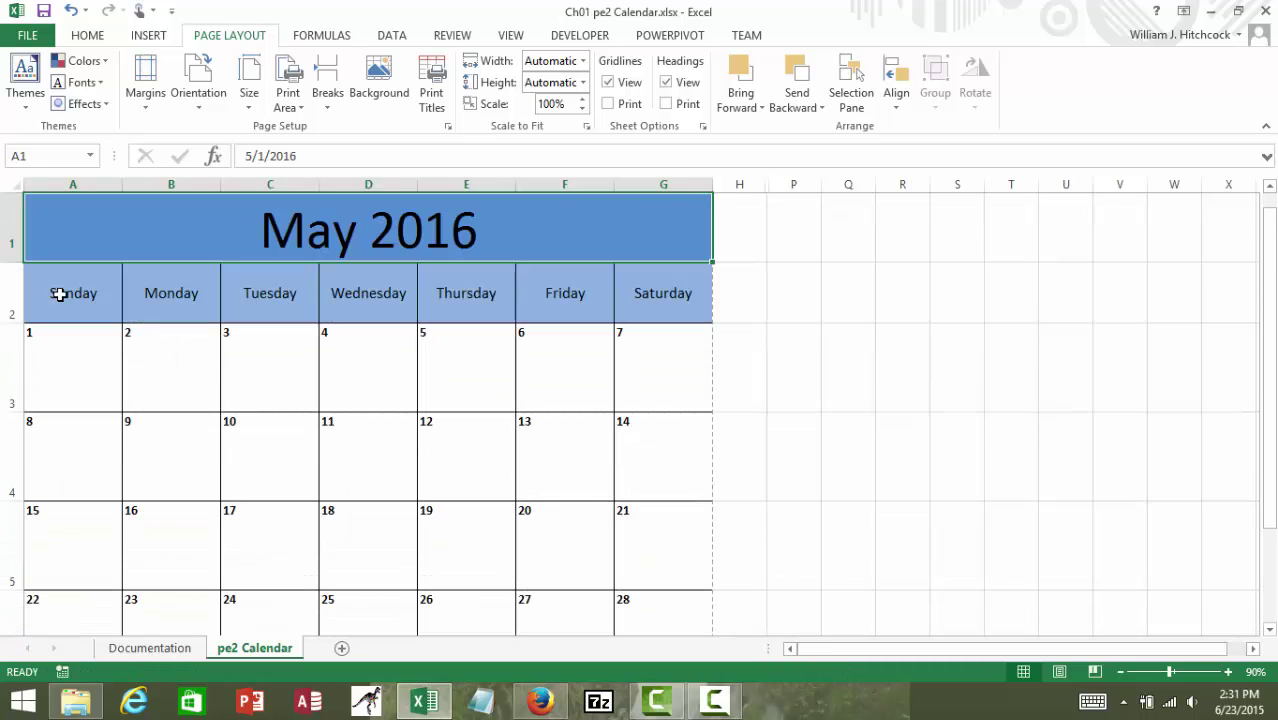
pyautogui.press('Down')
pyautogui.press('Down')
pyautogui.press('Down')
pyautogui.press('Down')
pyautogui.press('Down')
pyautogui.press('Down')
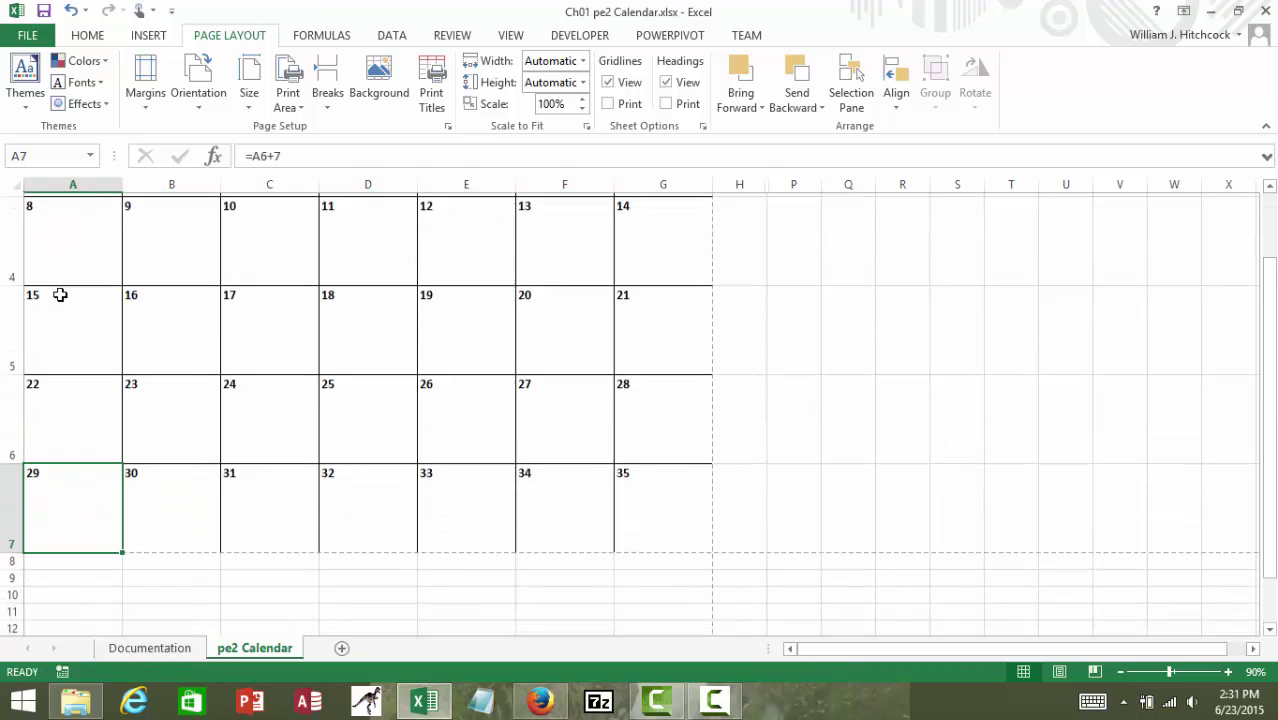
pyautogui.press('Right')
pyautogui.press('Right')
pyautogui.press('Right')
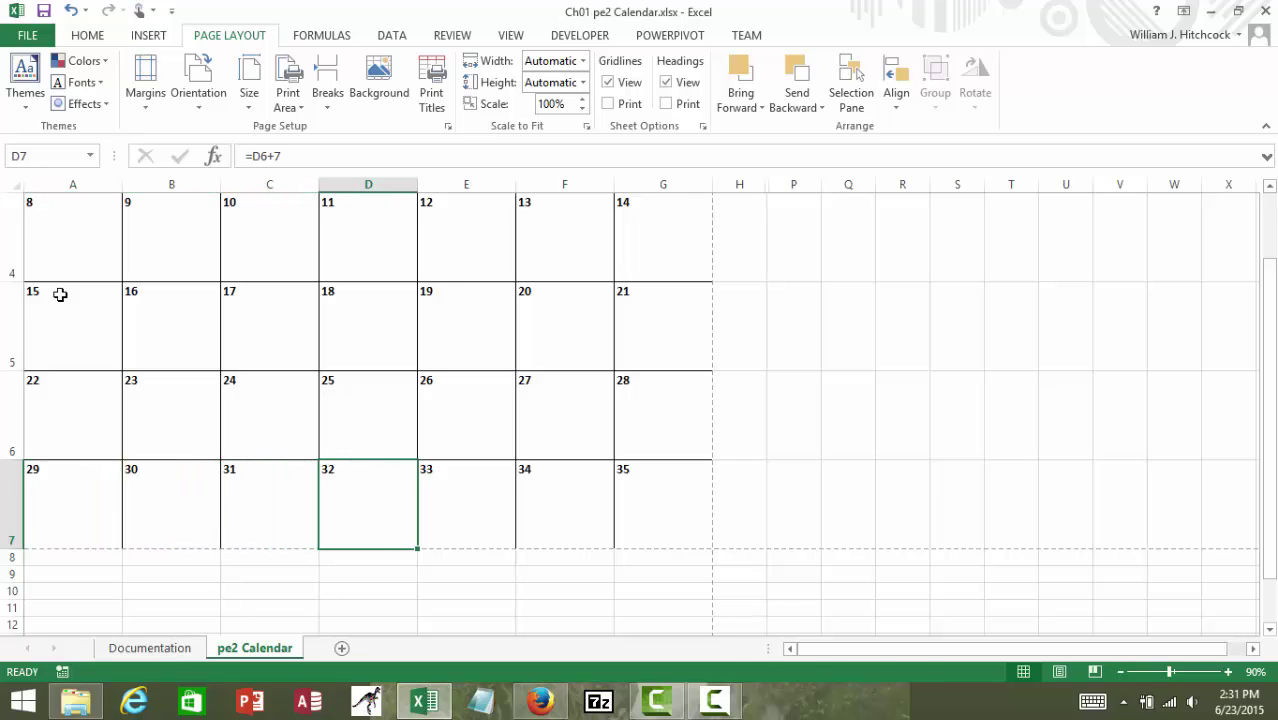
pyautogui.hotkey('shift', 'Right')
pyautogui.hotkey('shift', 'Right')
pyautogui.hotkey('shift', 'Right')
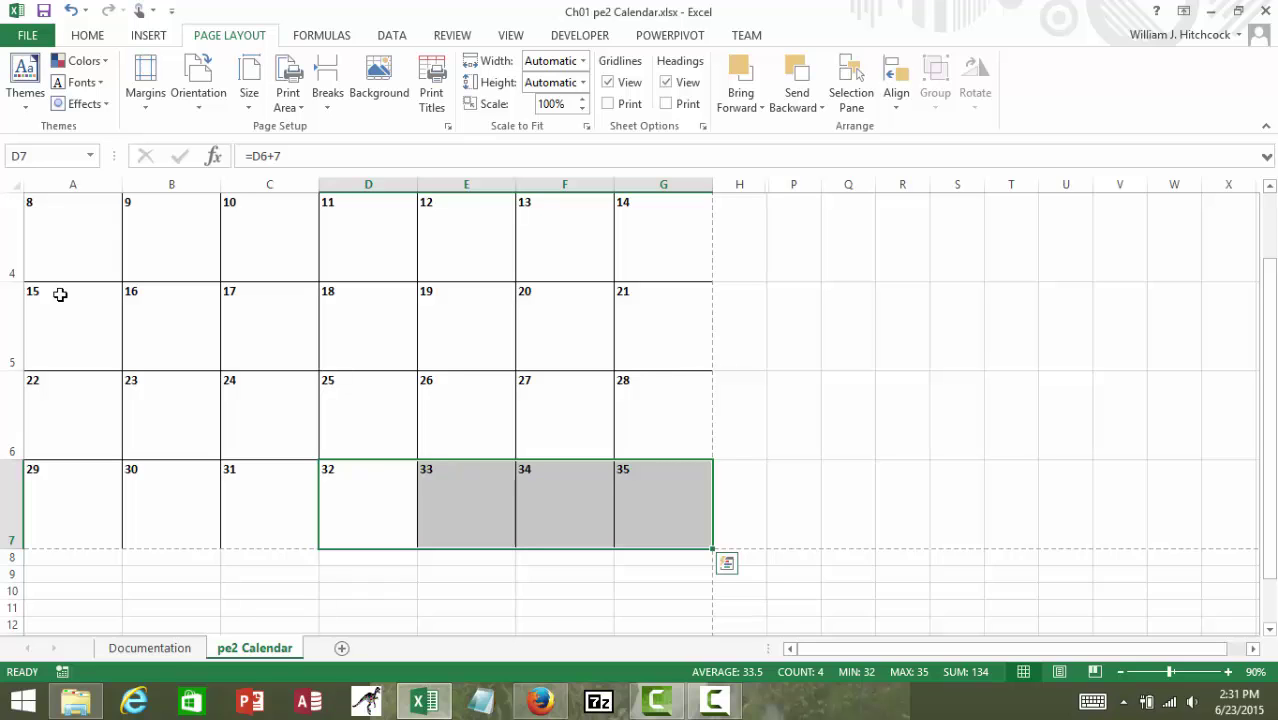
pyautogui.press('Delete')
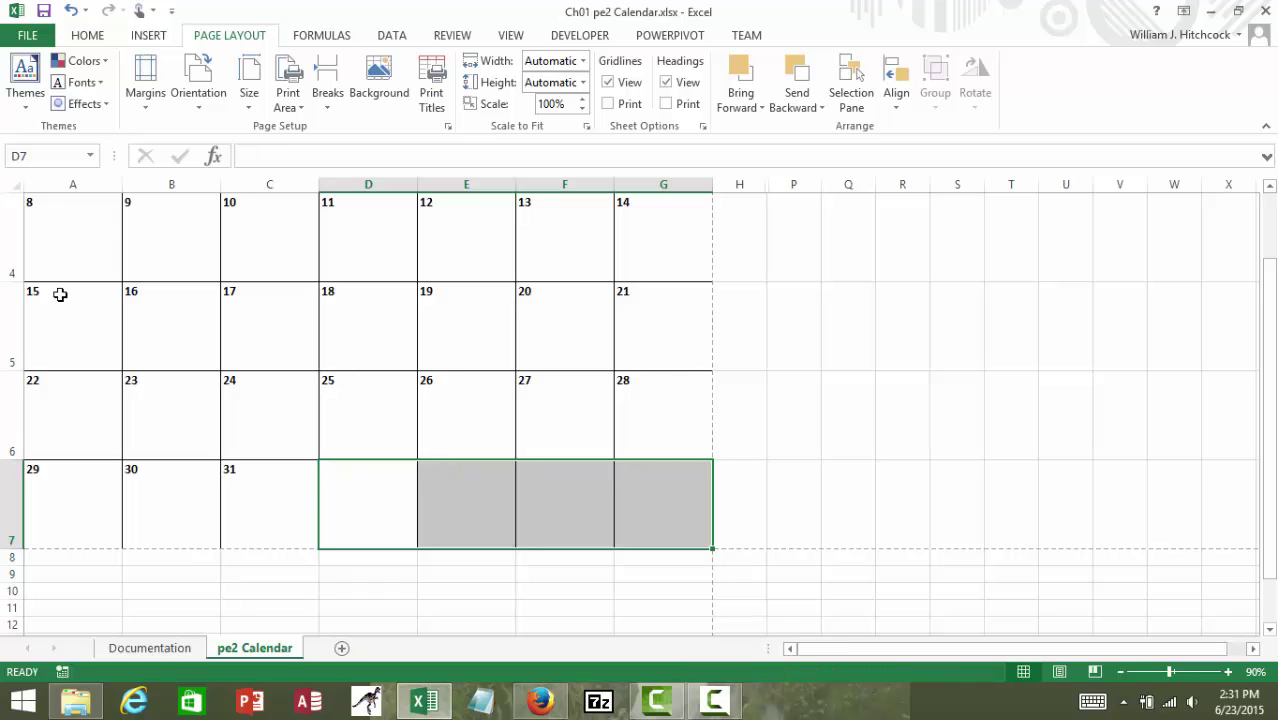
# Return to the calendar title in cell A1 and save the workbook.
pyautogui.hotkey('ctrl', 'Home')
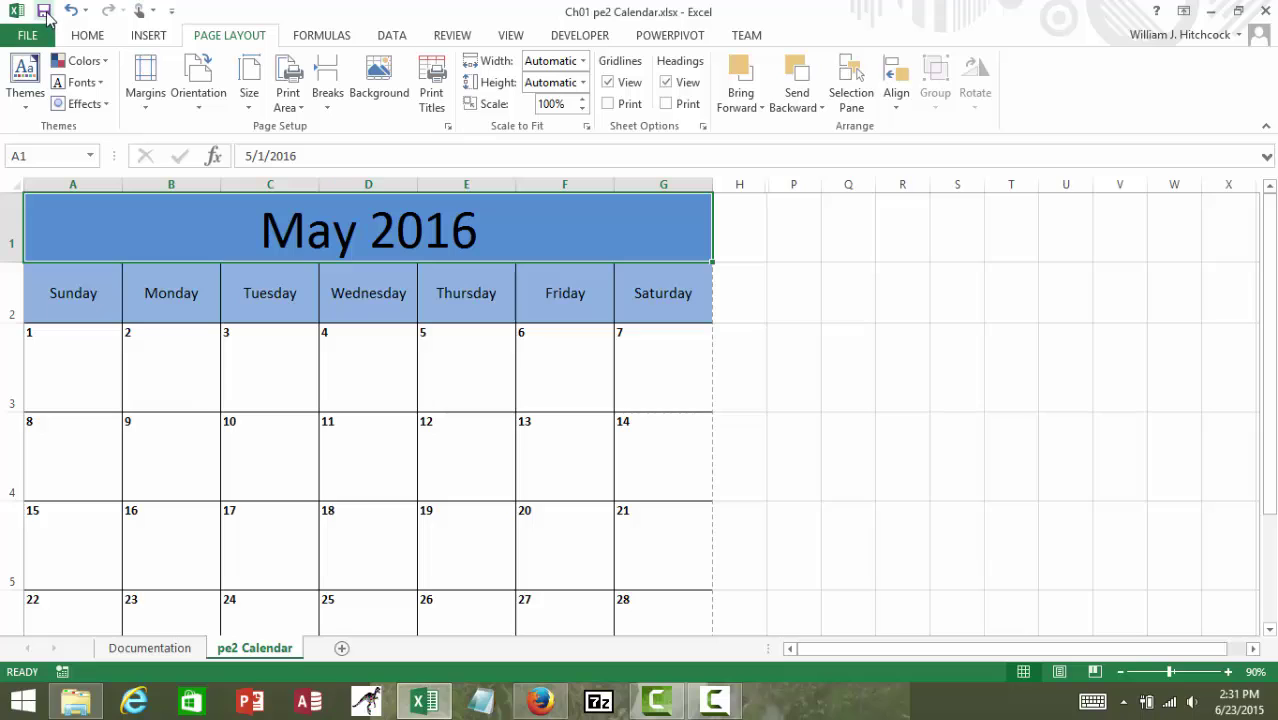
pyautogui.click(44, 13)
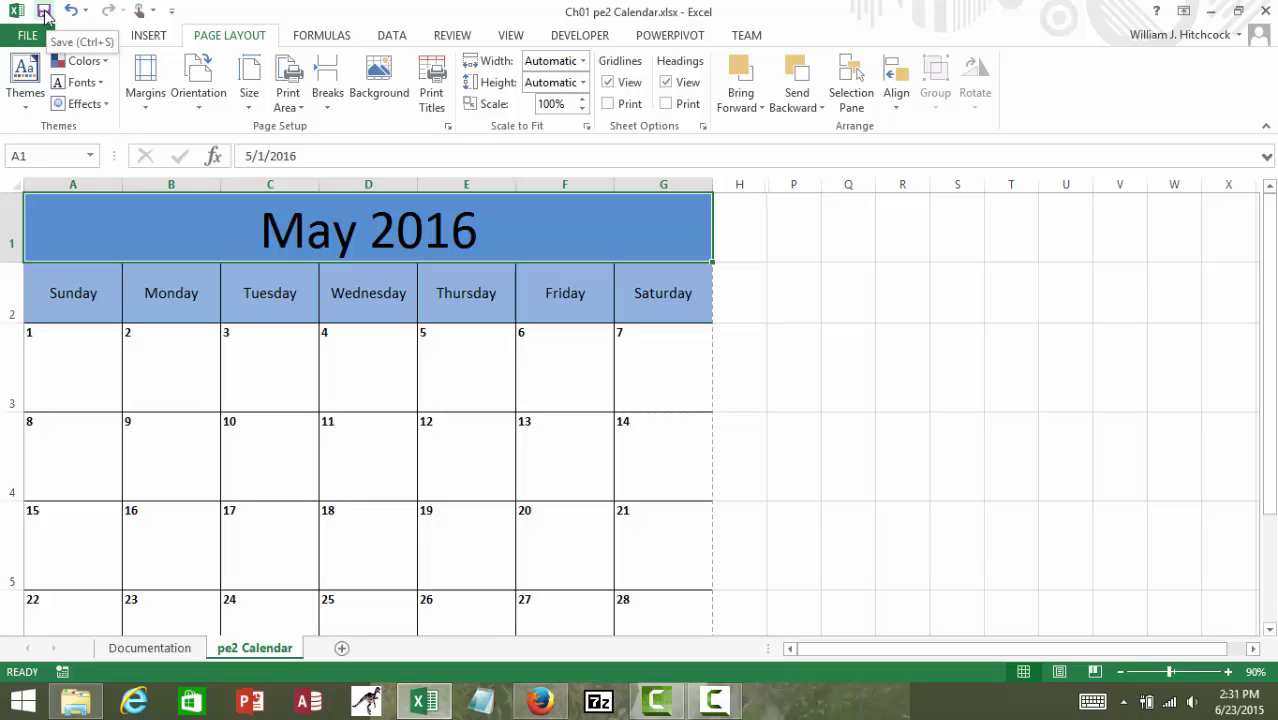
pyautogui.rightClick(44, 13)
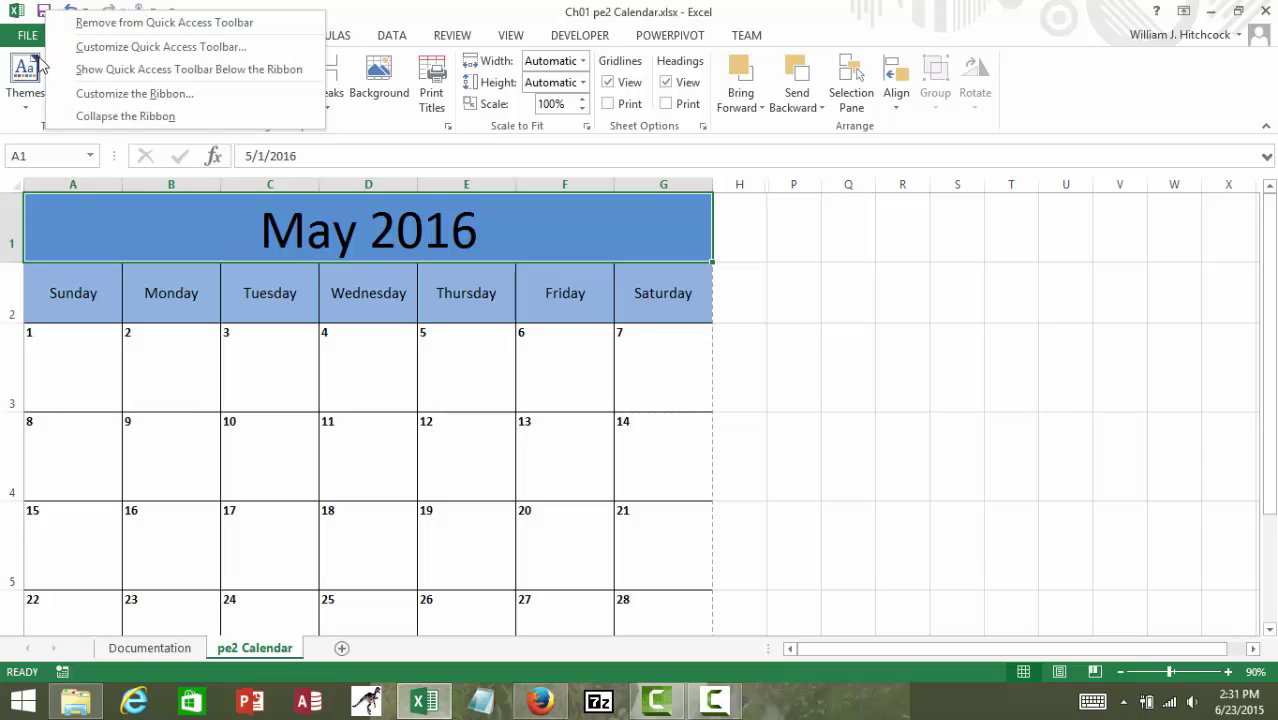
# Change the calendar title date in A1 to 4/1/2016.
pyautogui.click(68, 246)
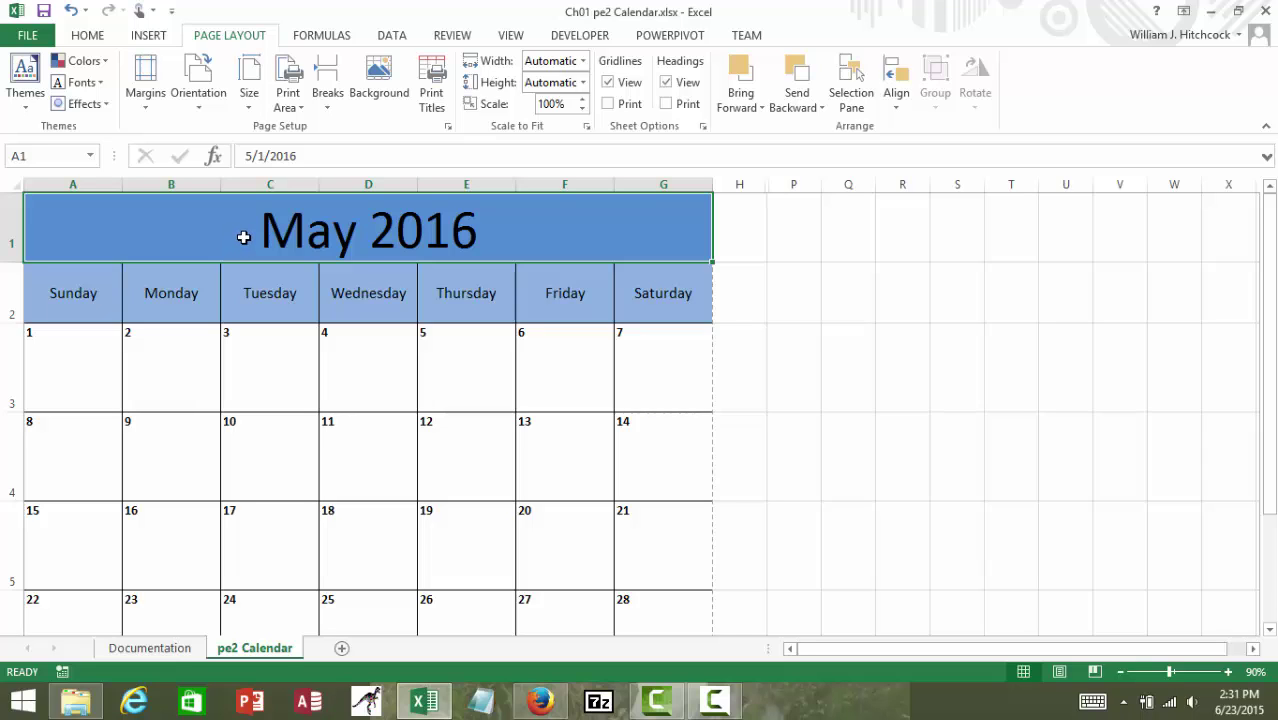
pyautogui.write('4/1')
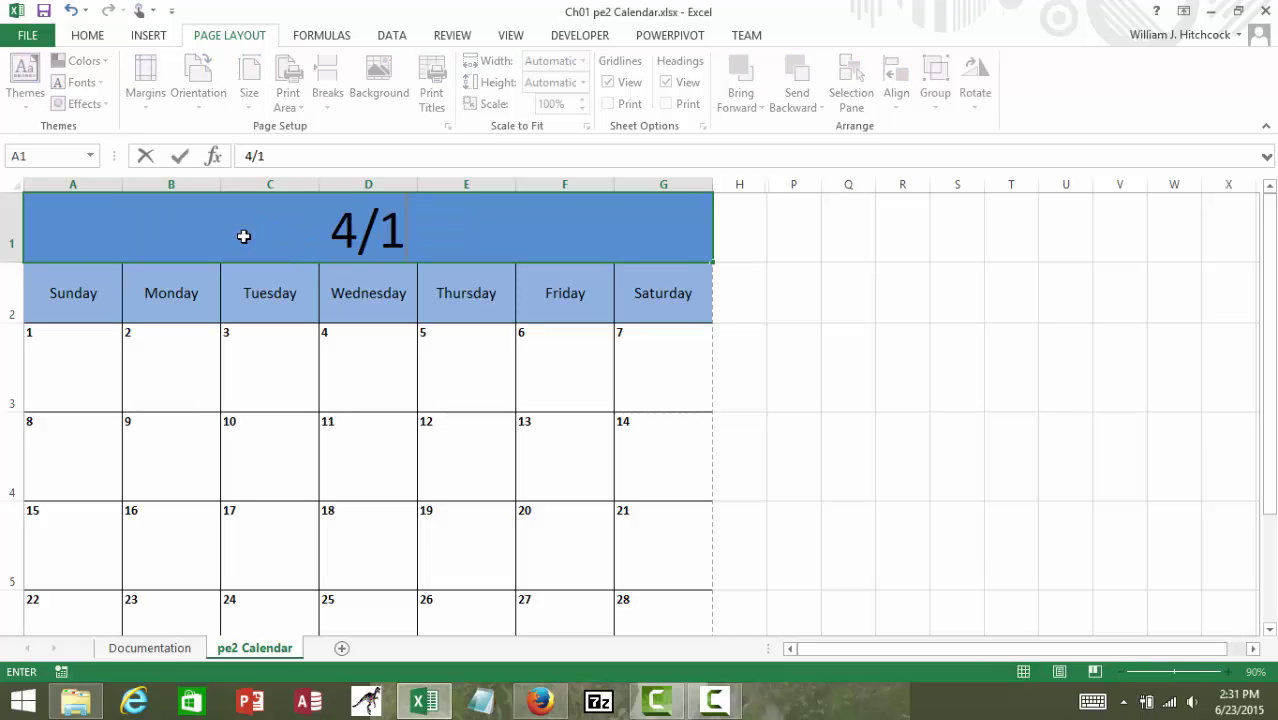
pyautogui.write('/201')
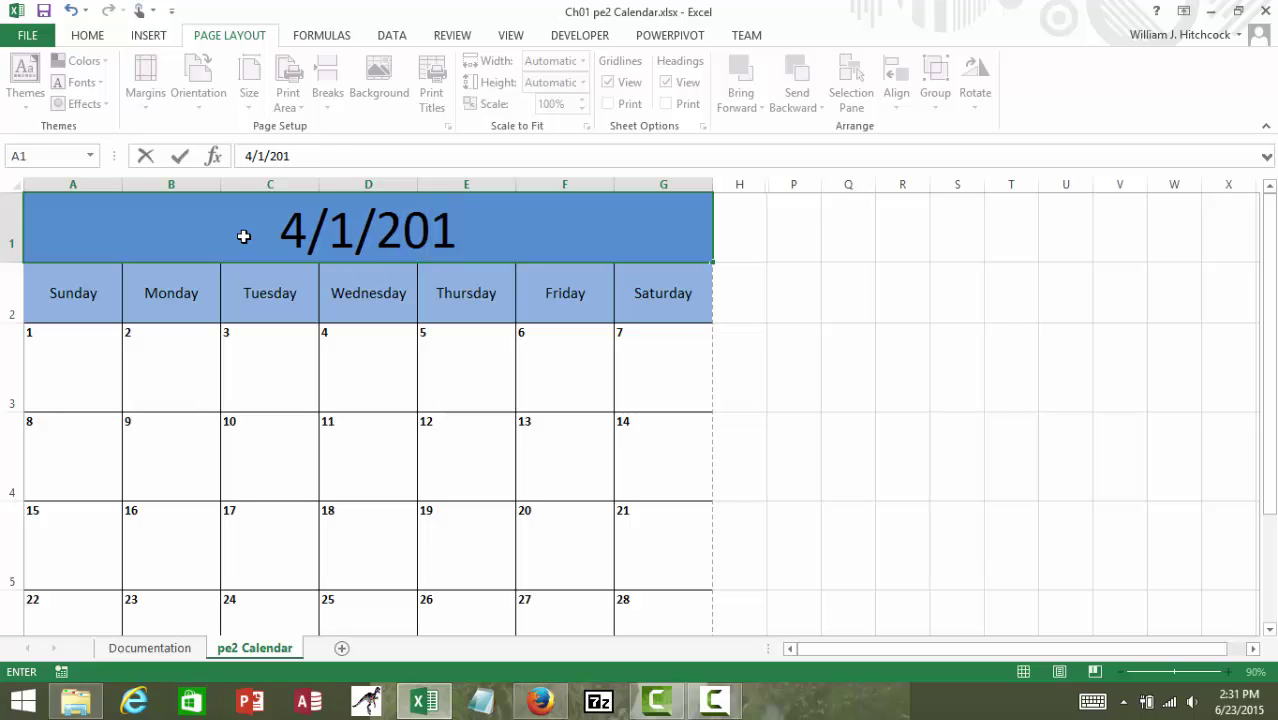
pyautogui.write('6')
pyautogui.press('Return')
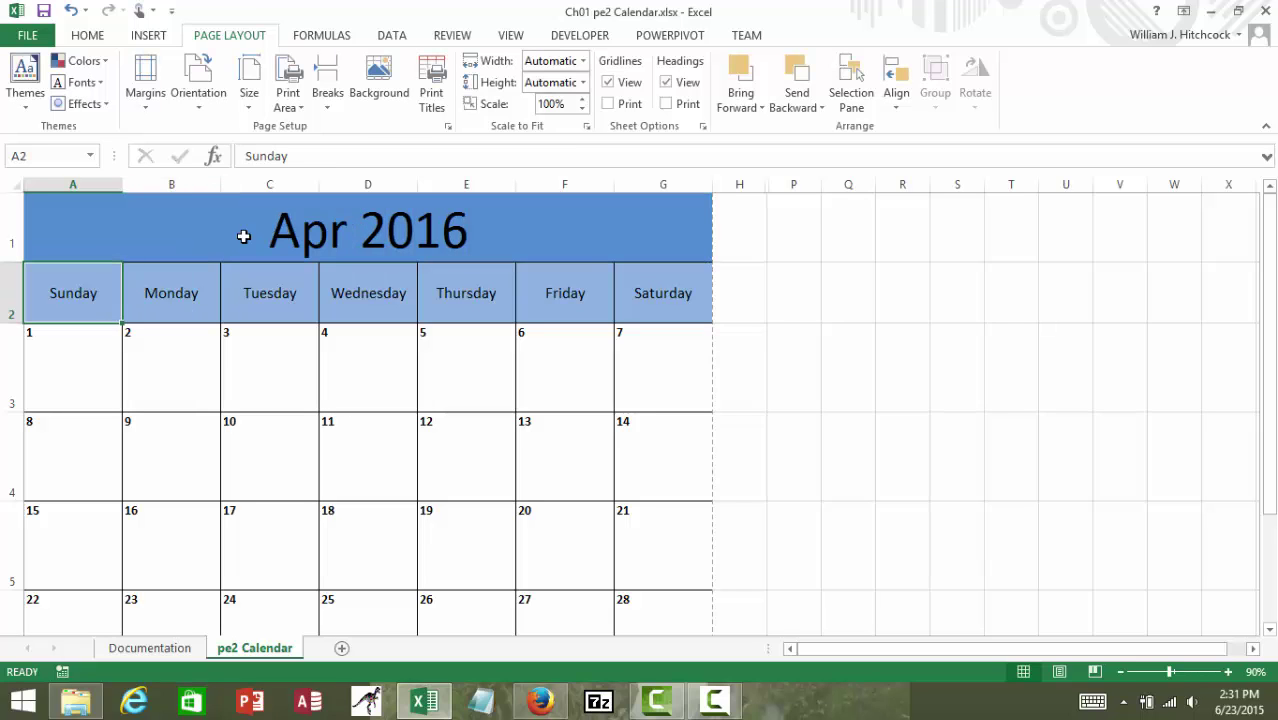
pyautogui.press('Down')
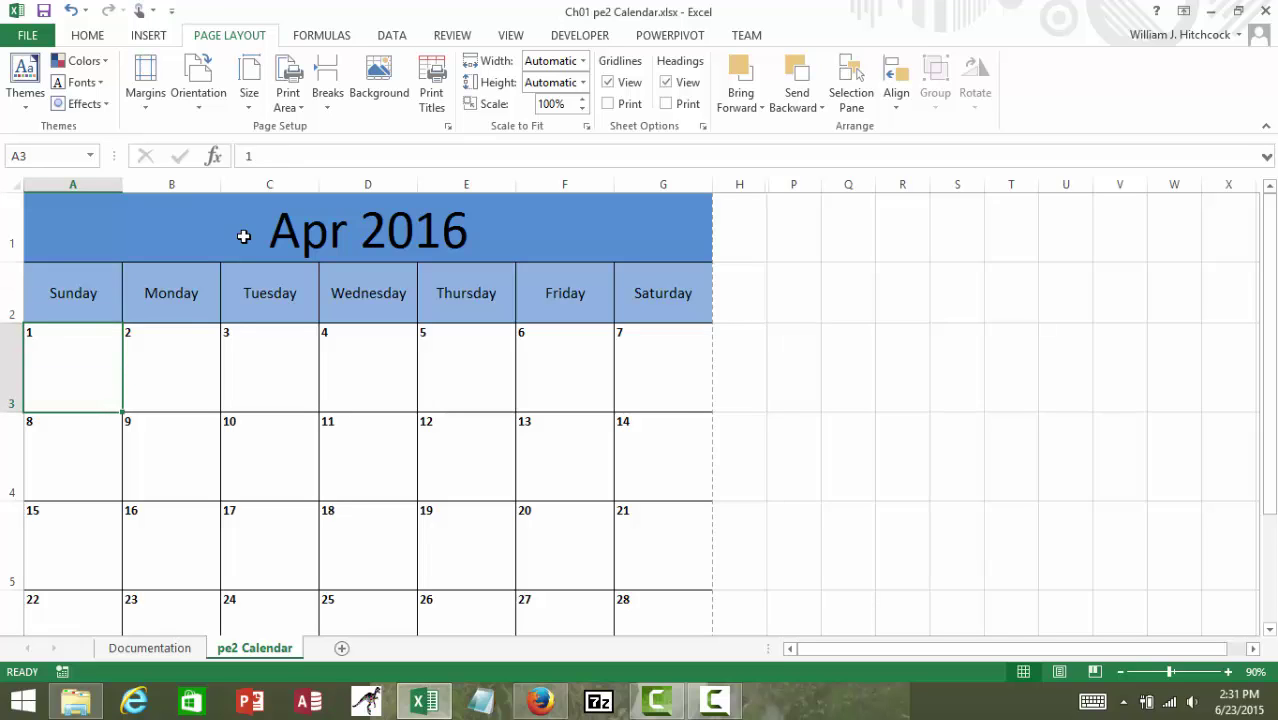
pyautogui.press('Right')
pyautogui.press('Right')
pyautogui.press('Right')
pyautogui.press('Right')
pyautogui.press('Right')
pyautogui.press('Right')
pyautogui.press('Right')
pyautogui.press('Right')
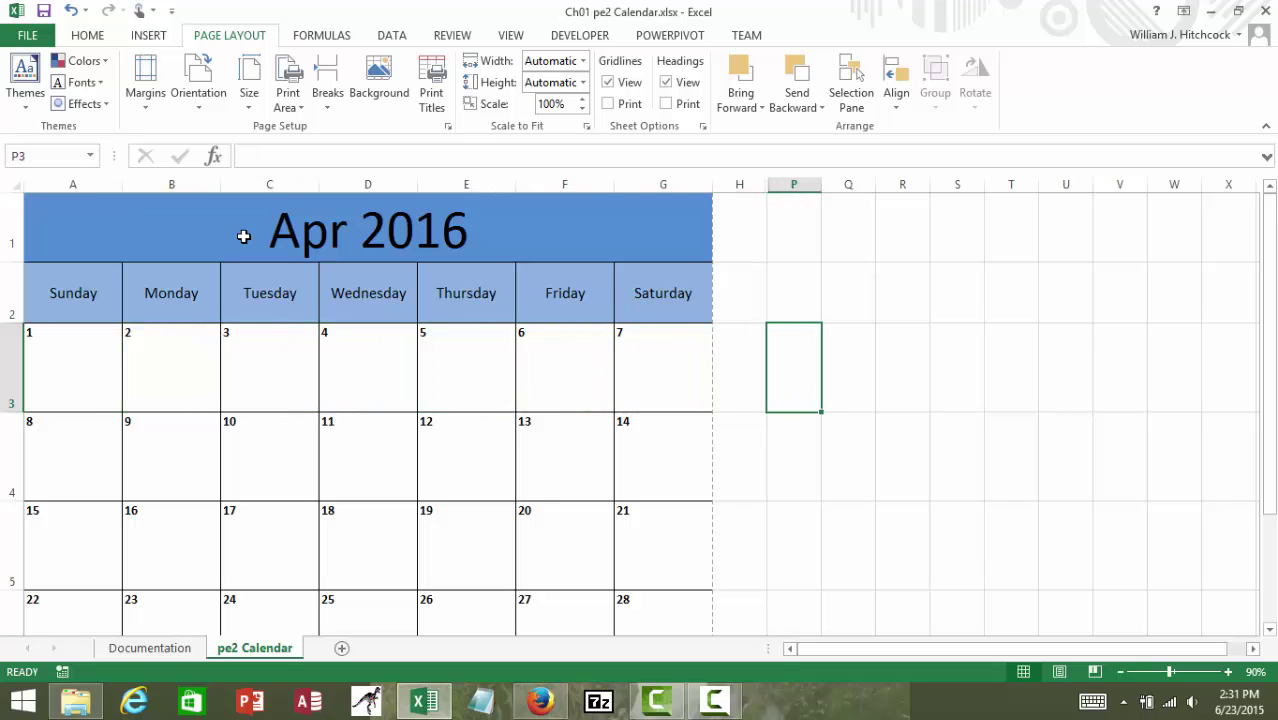
# Apply the Long Date number format to the calendar title in A1.
pyautogui.press('Up')
pyautogui.press('Up')
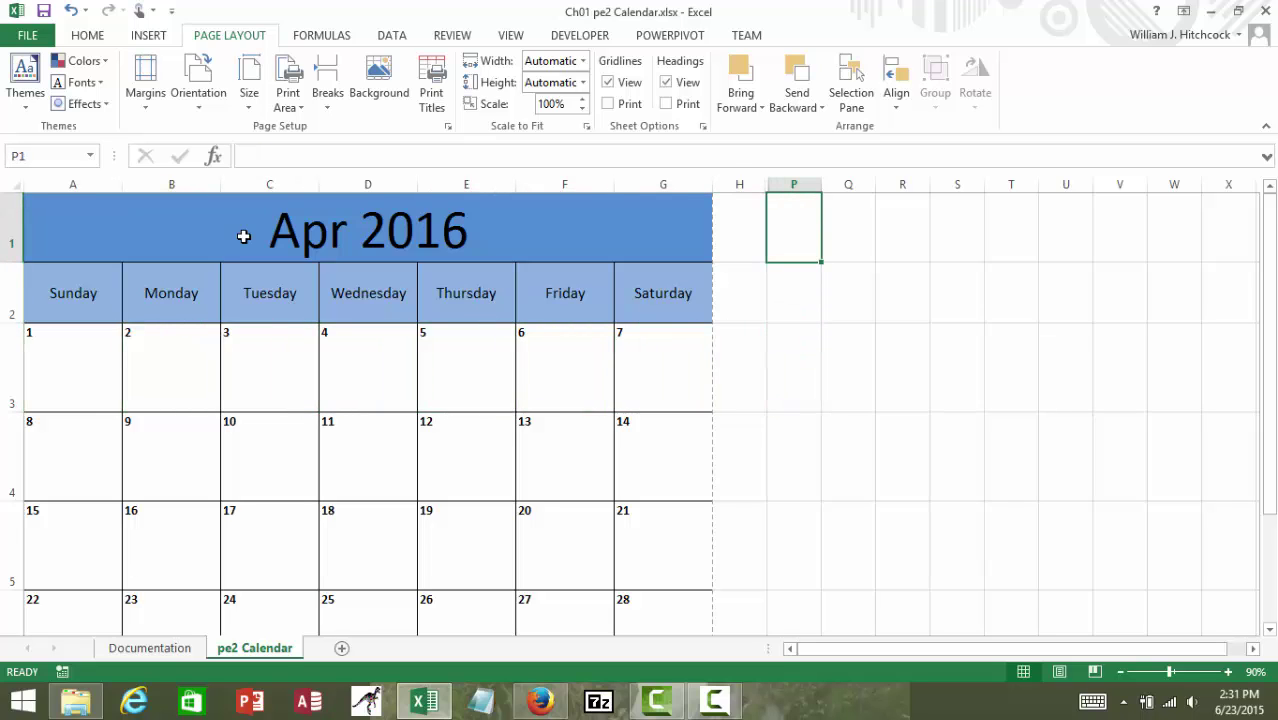
pyautogui.press('Left')
pyautogui.press('Left')
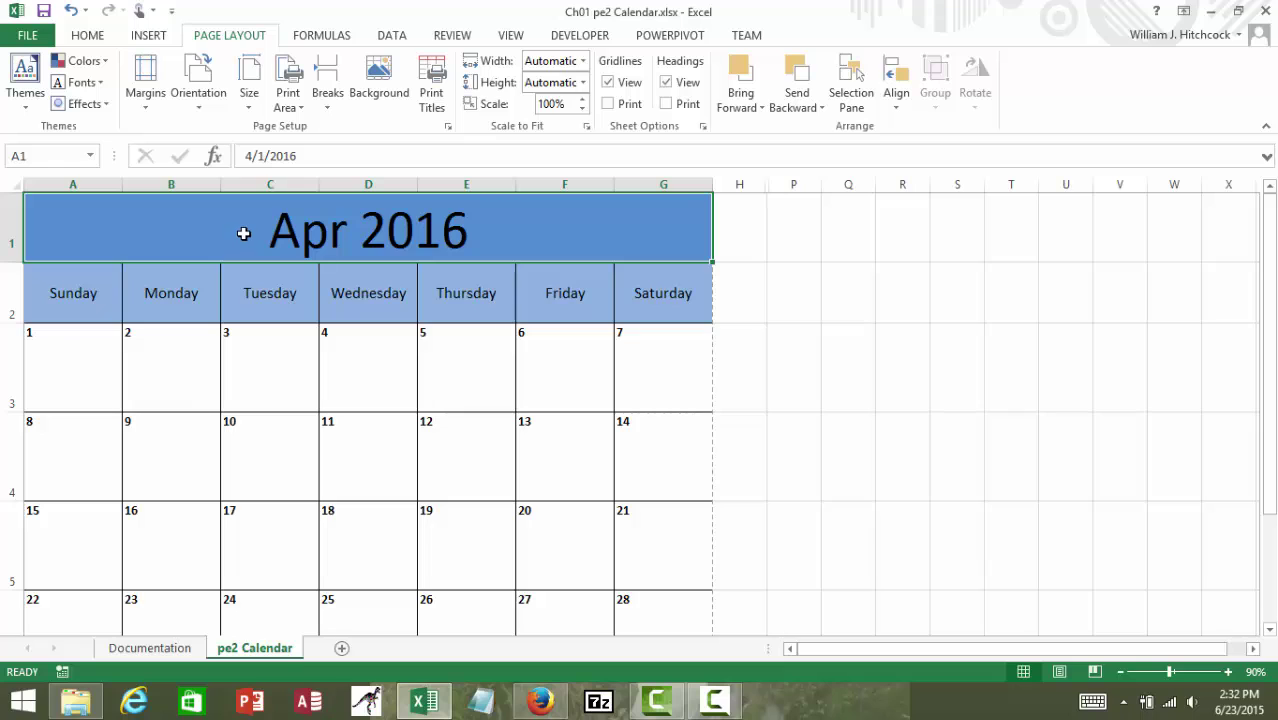
pyautogui.click(89, 36)
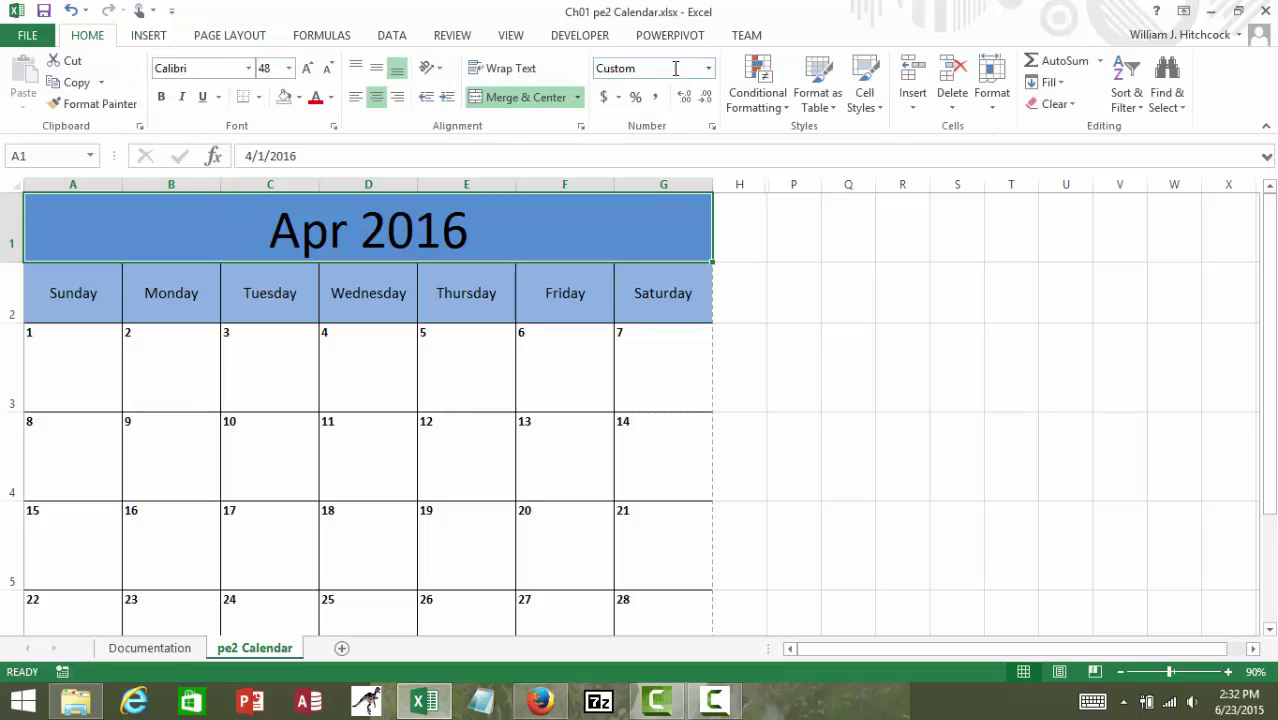
pyautogui.click(707, 68)
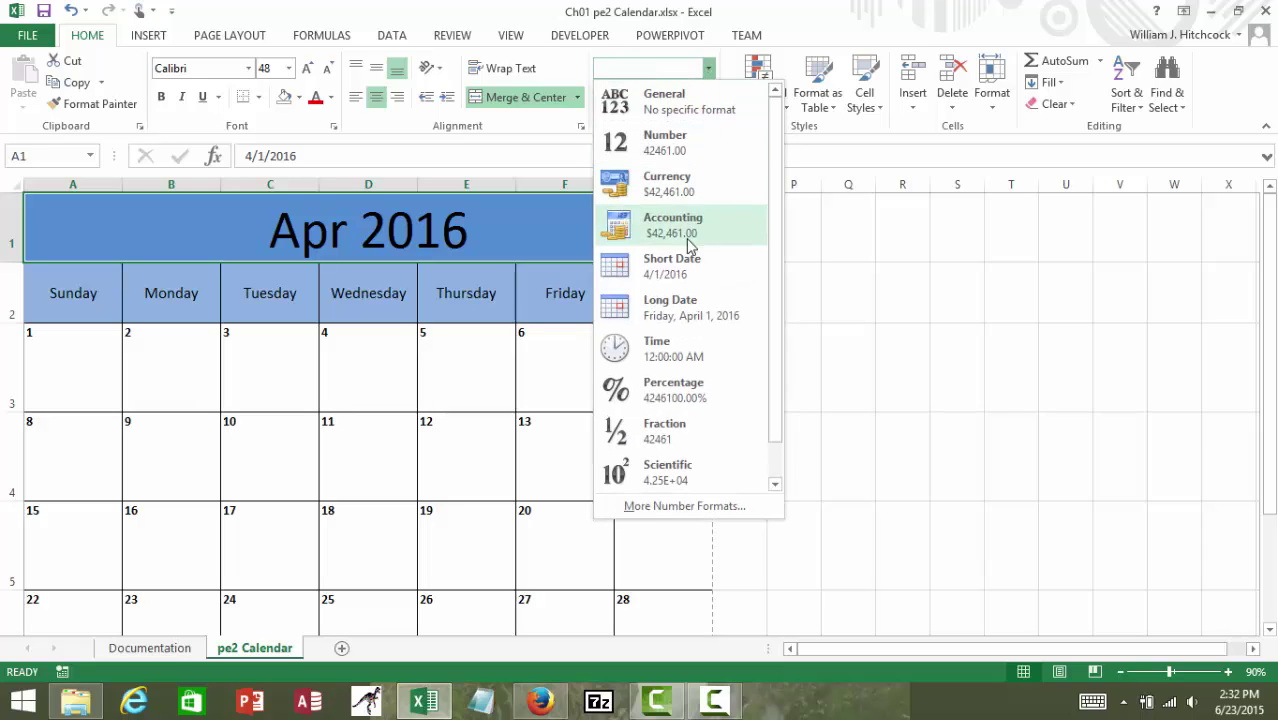
pyautogui.click(685, 312)
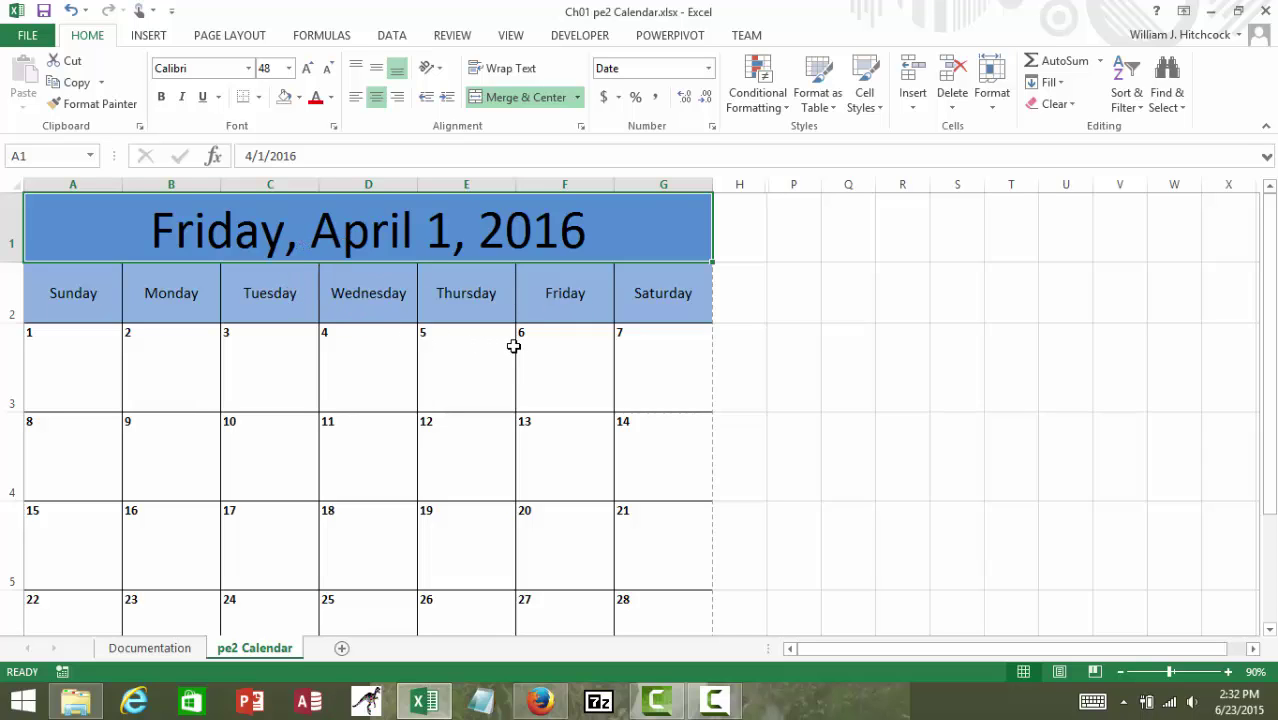
# Clear the day numbers from Sunday to Thursday of the first week, A3:E3.
pyautogui.click(86, 360)
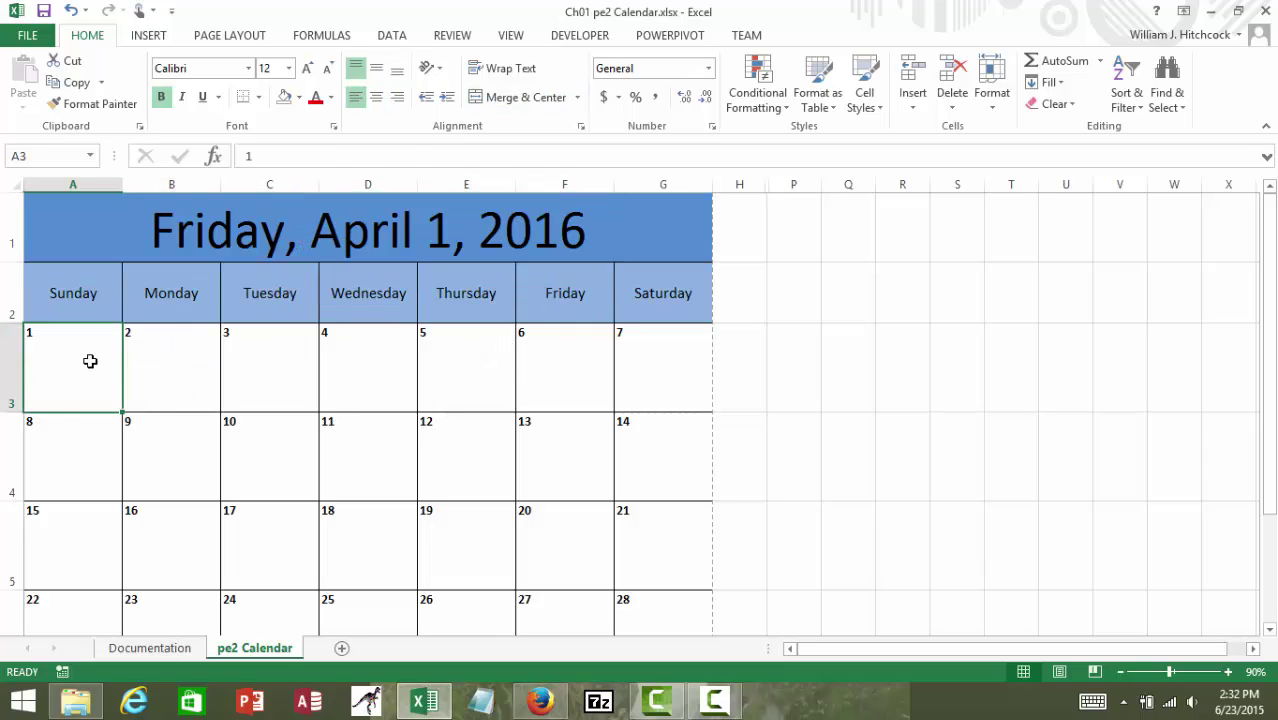
pyautogui.hotkey('shift', 'Right')
pyautogui.hotkey('shift', 'Right')
pyautogui.hotkey('shift', 'Right')
pyautogui.hotkey('shift', 'Right')
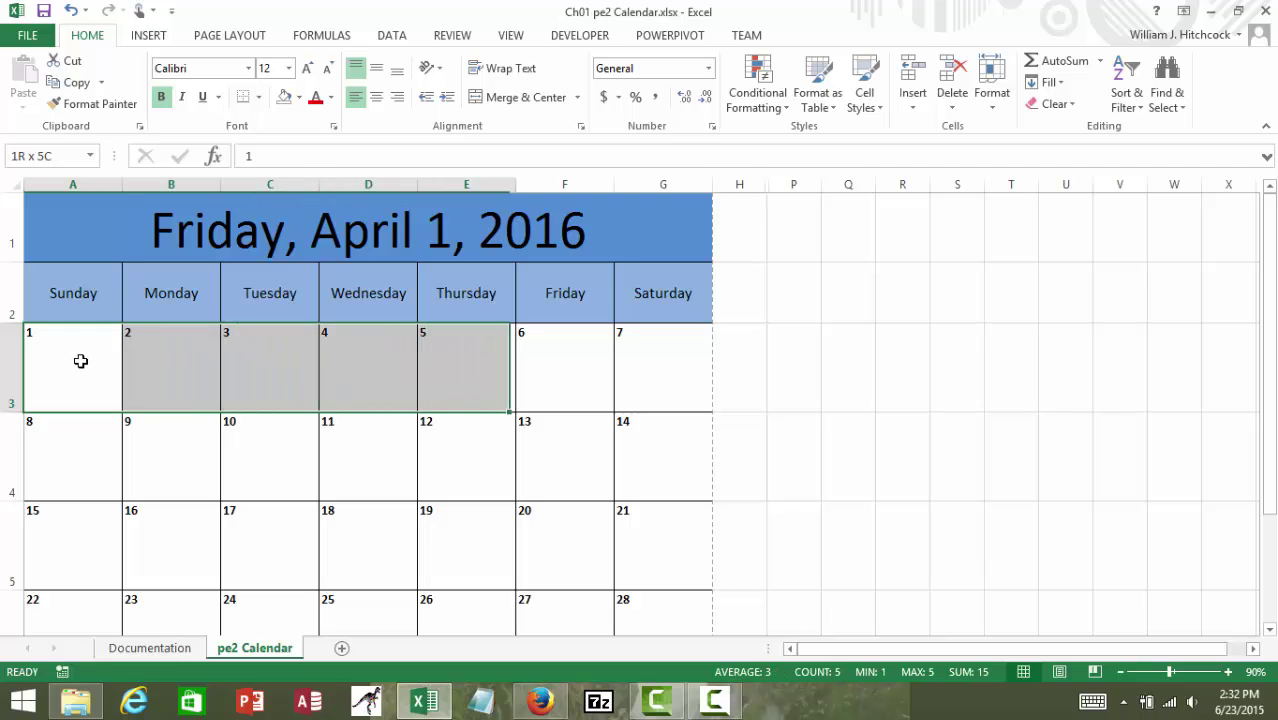
pyautogui.press('Delete')
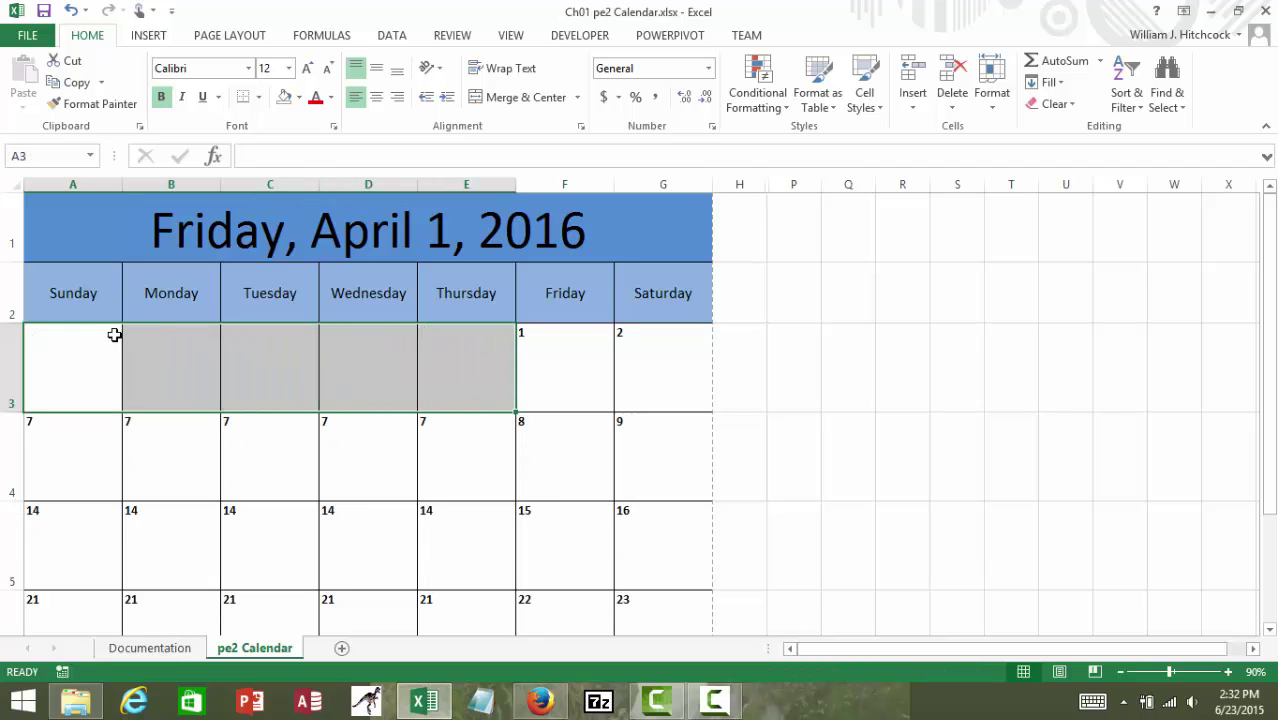
# Examine the formulas in the first and second weeks, moving through F3 and F4 and back to A4.
pyautogui.press('Right')
pyautogui.press('Right')
pyautogui.press('Right')
pyautogui.press('Right')
pyautogui.press('Right')
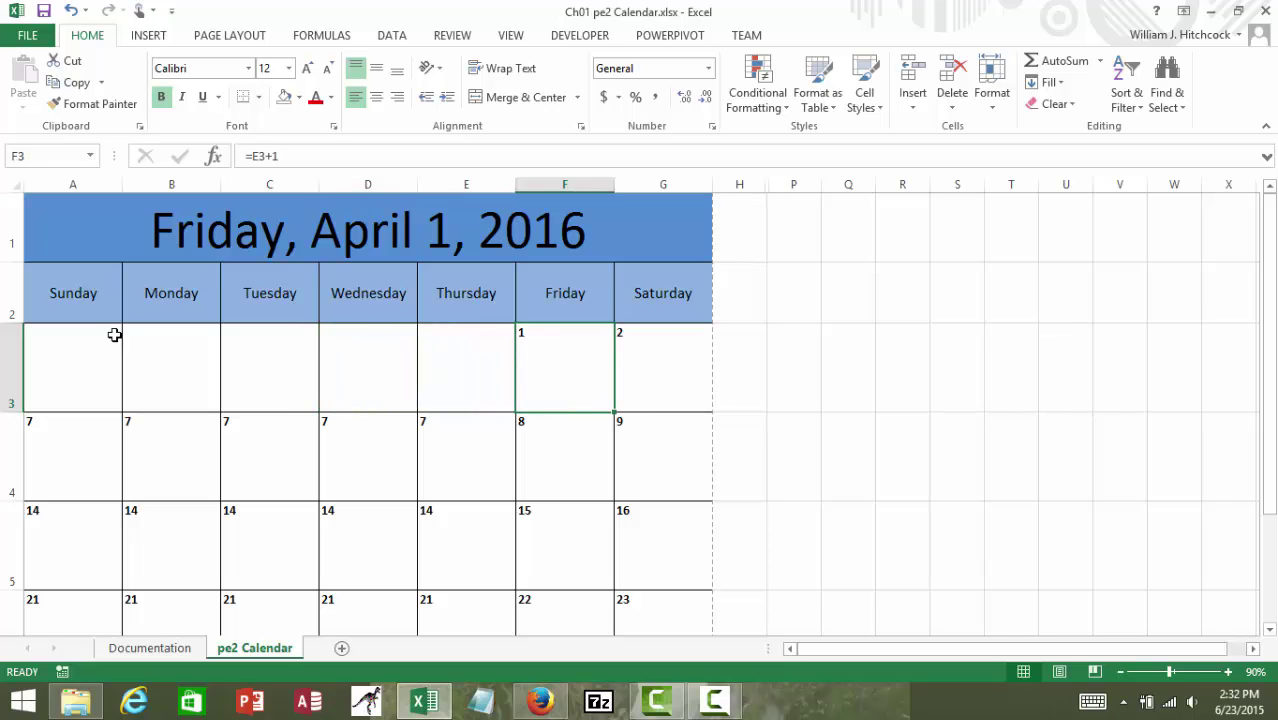
pyautogui.press('Down')
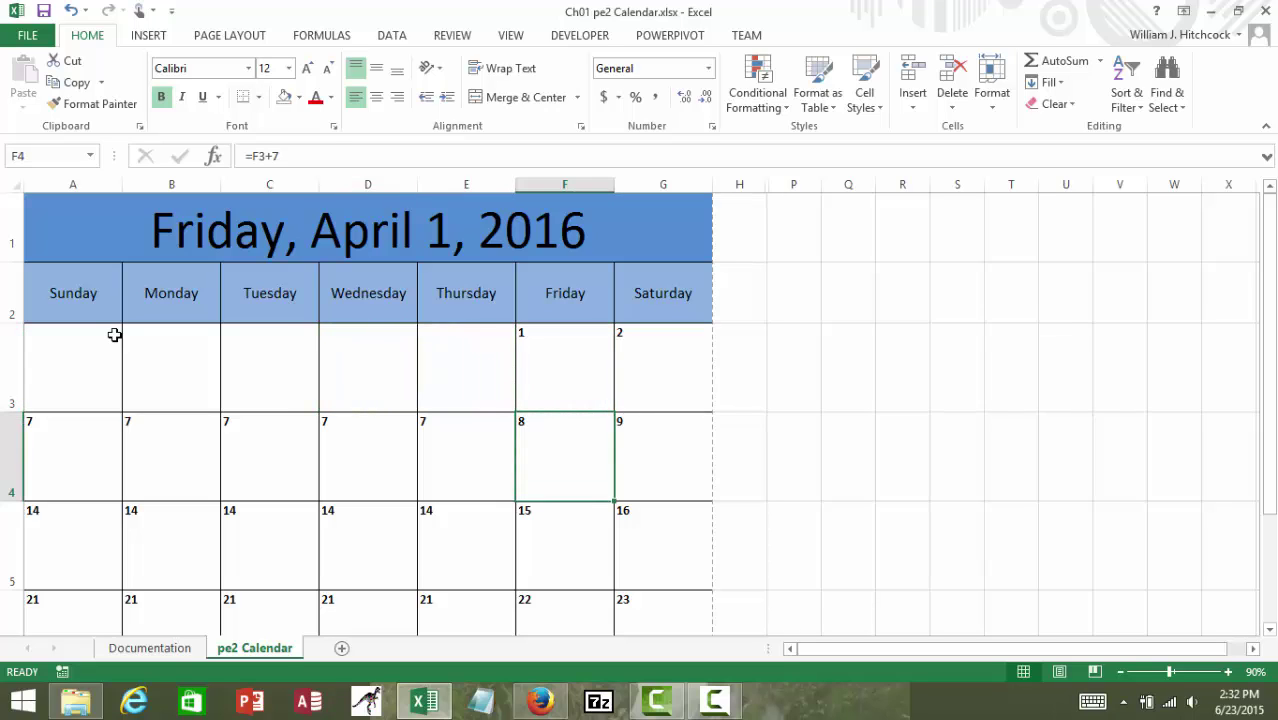
pyautogui.press('Left')
pyautogui.press('Left')
pyautogui.press('Left')
pyautogui.press('Left')
pyautogui.press('Left')
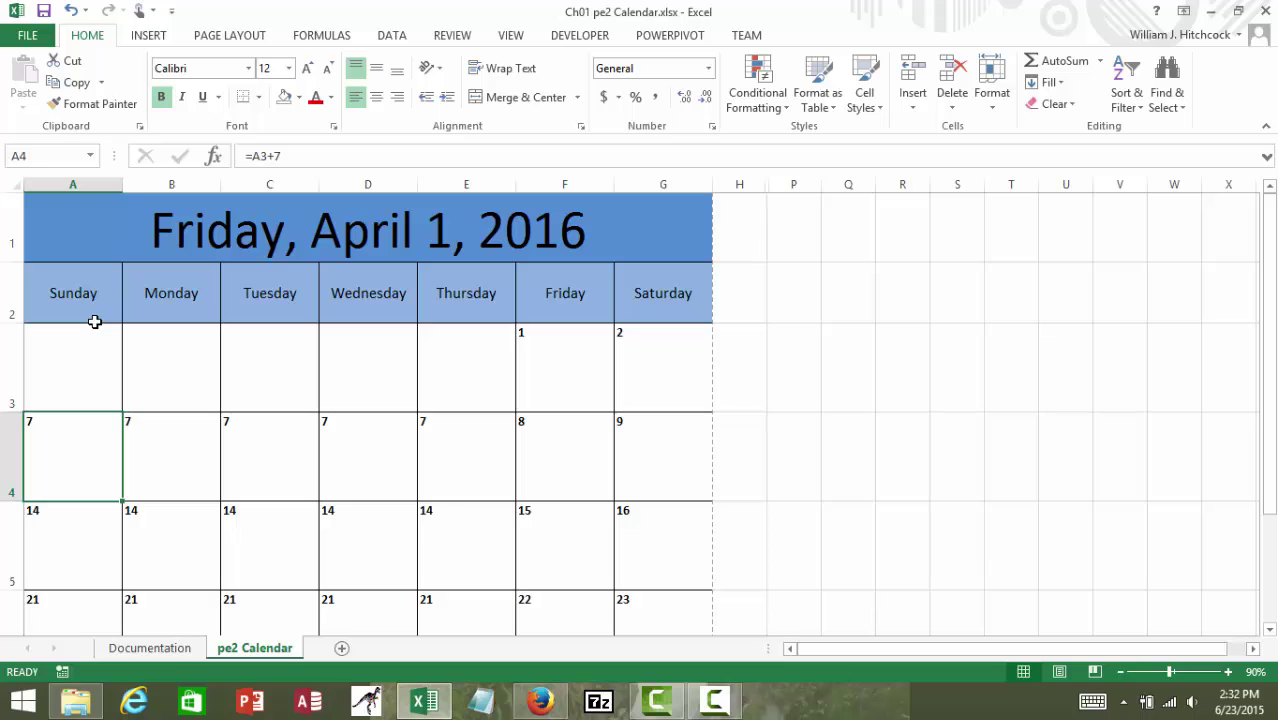
pyautogui.moveTo(94, 318); pyautogui.dragTo(94, 323)
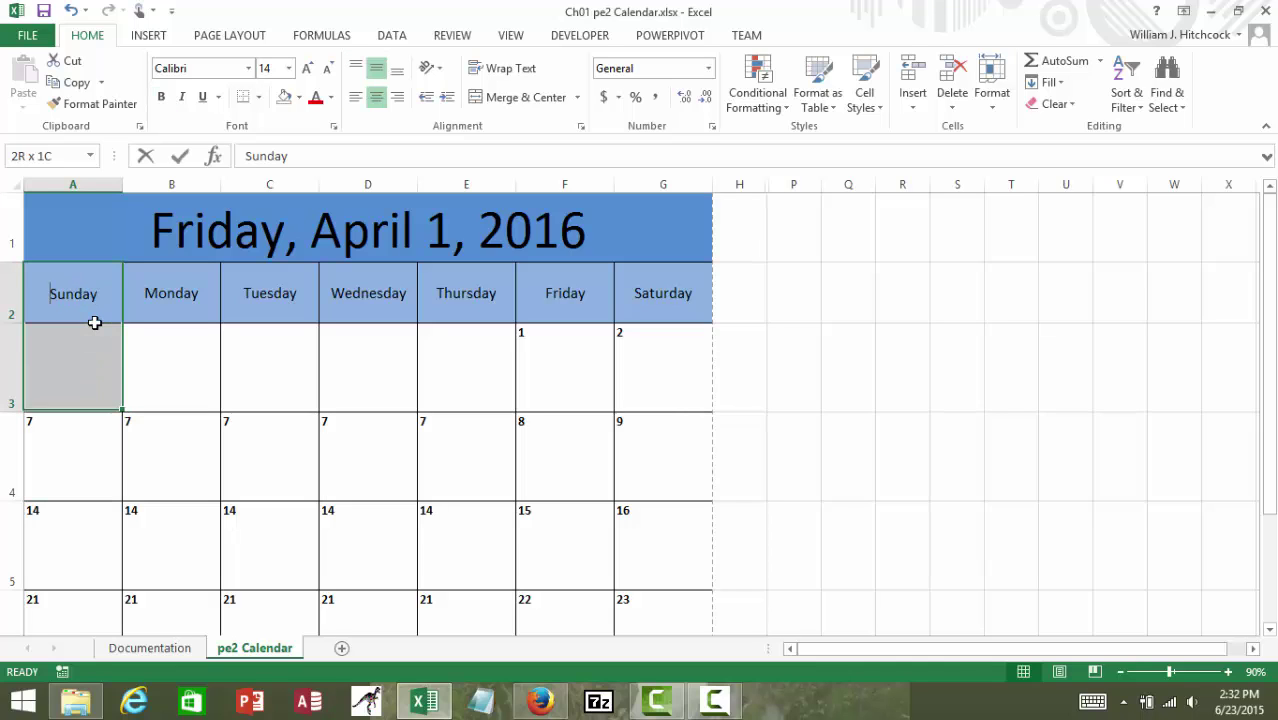
pyautogui.write('+')
pyautogui.press('Escape')
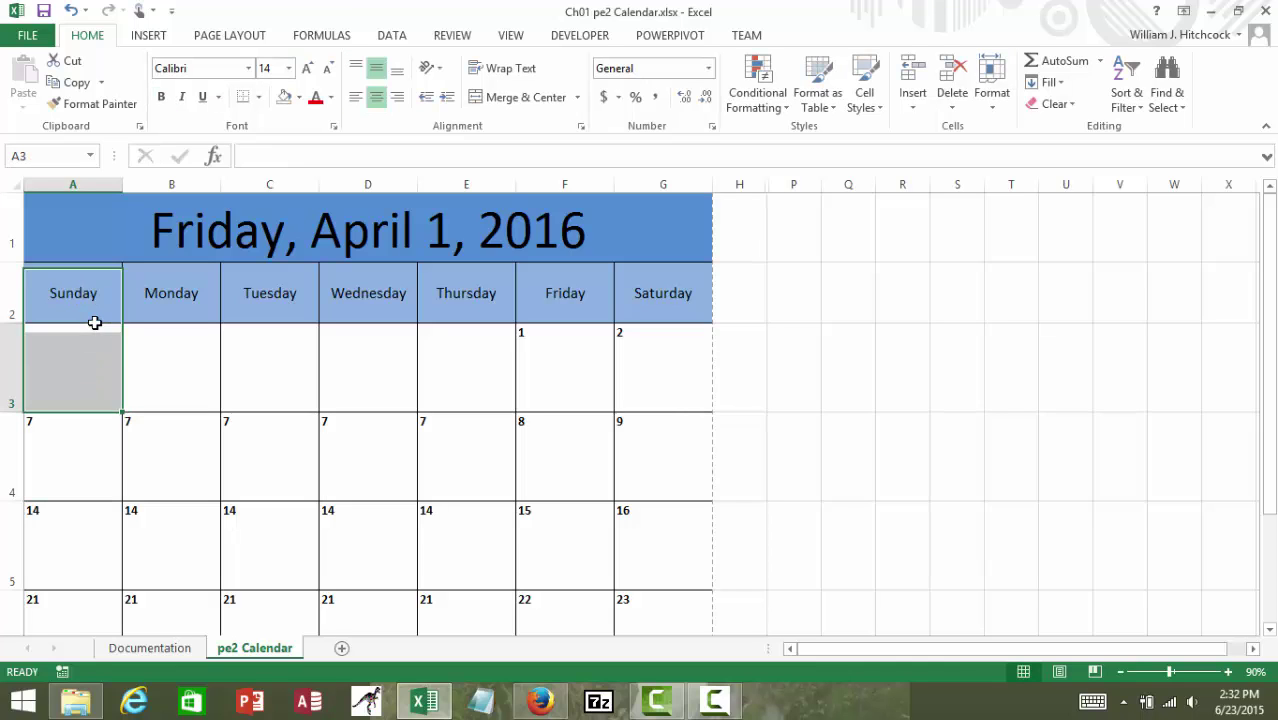
# Enter the formula =G3+1 in A4 so the second week's Sunday continues from the preceding Saturday.
pyautogui.press('Down')
pyautogui.press('Down')
pyautogui.write('=')
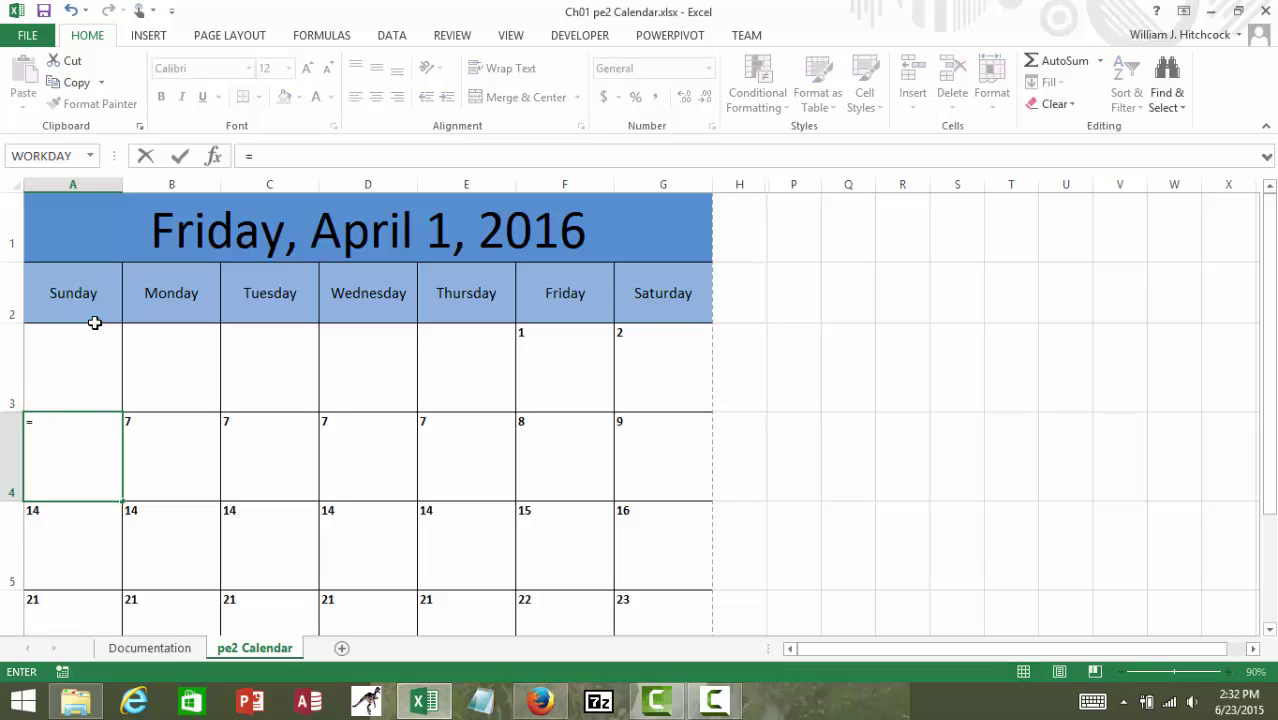
pyautogui.click(655, 365)
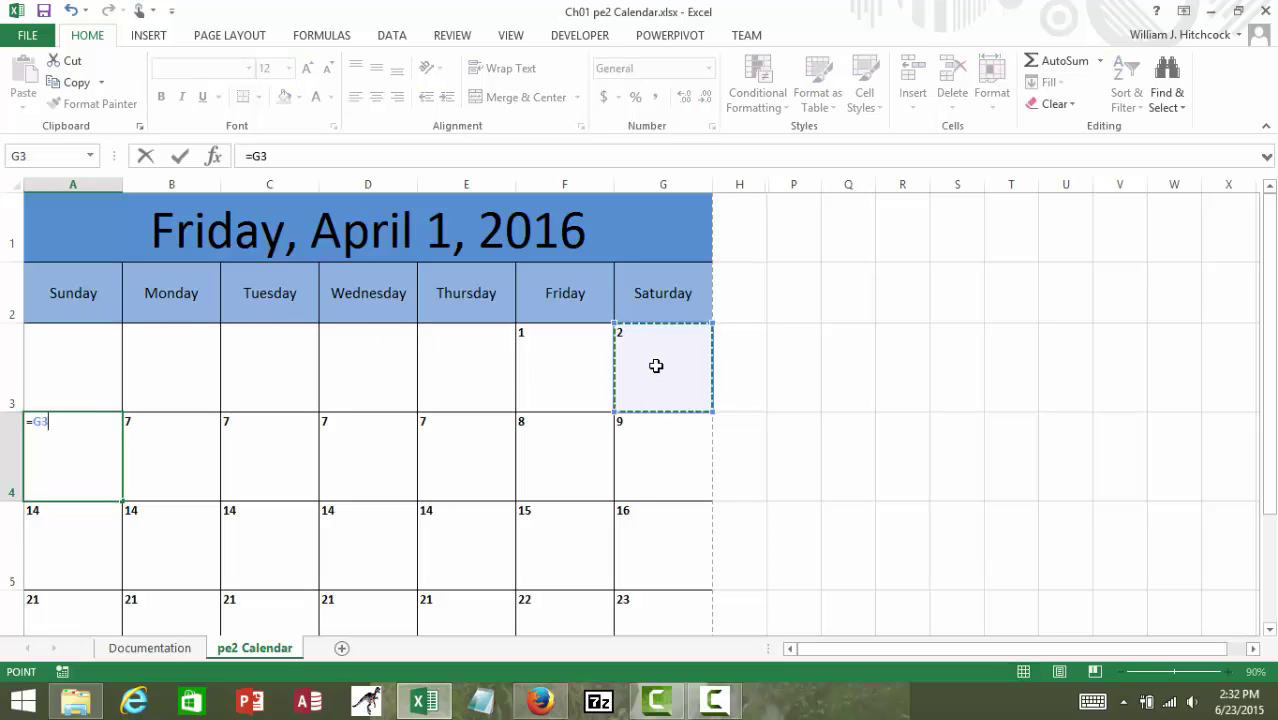
pyautogui.write('+1')
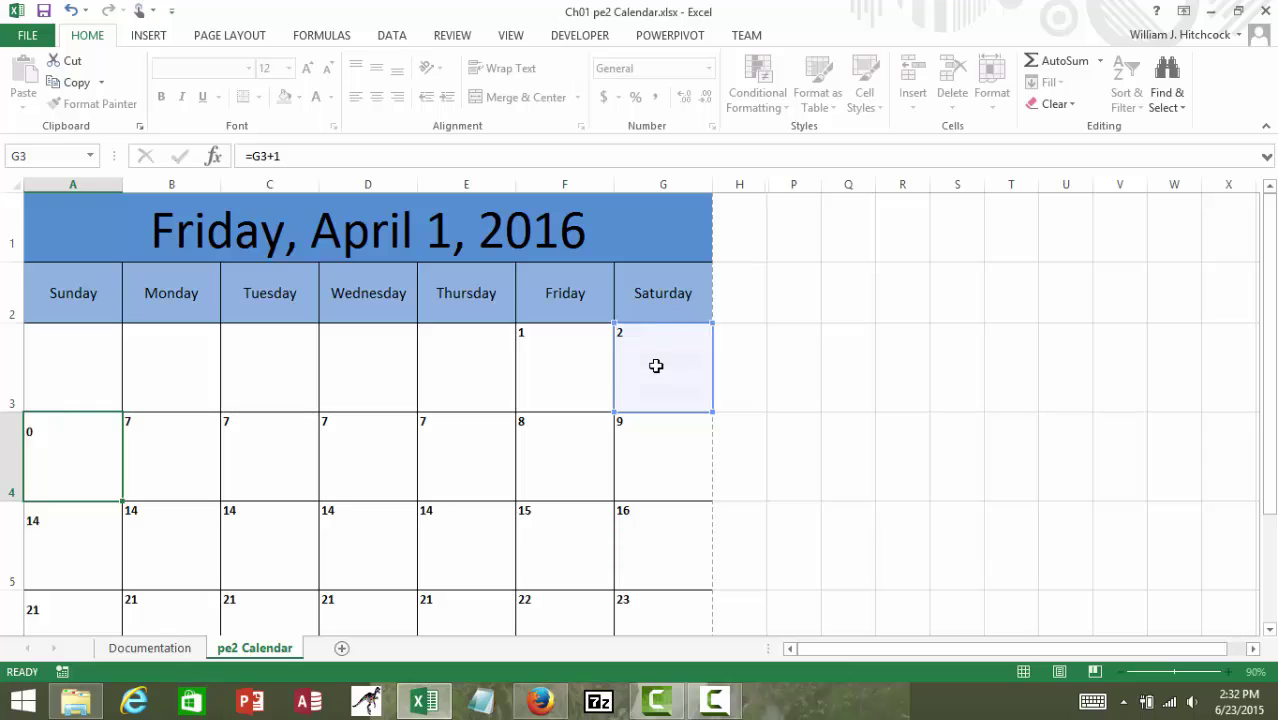
pyautogui.press('Return')
# Enter the formula =A4+1 in B4 for the second week's Monday.
pyautogui.press('Up')
pyautogui.press('Up')
pyautogui.press('Down')
pyautogui.press('Right')
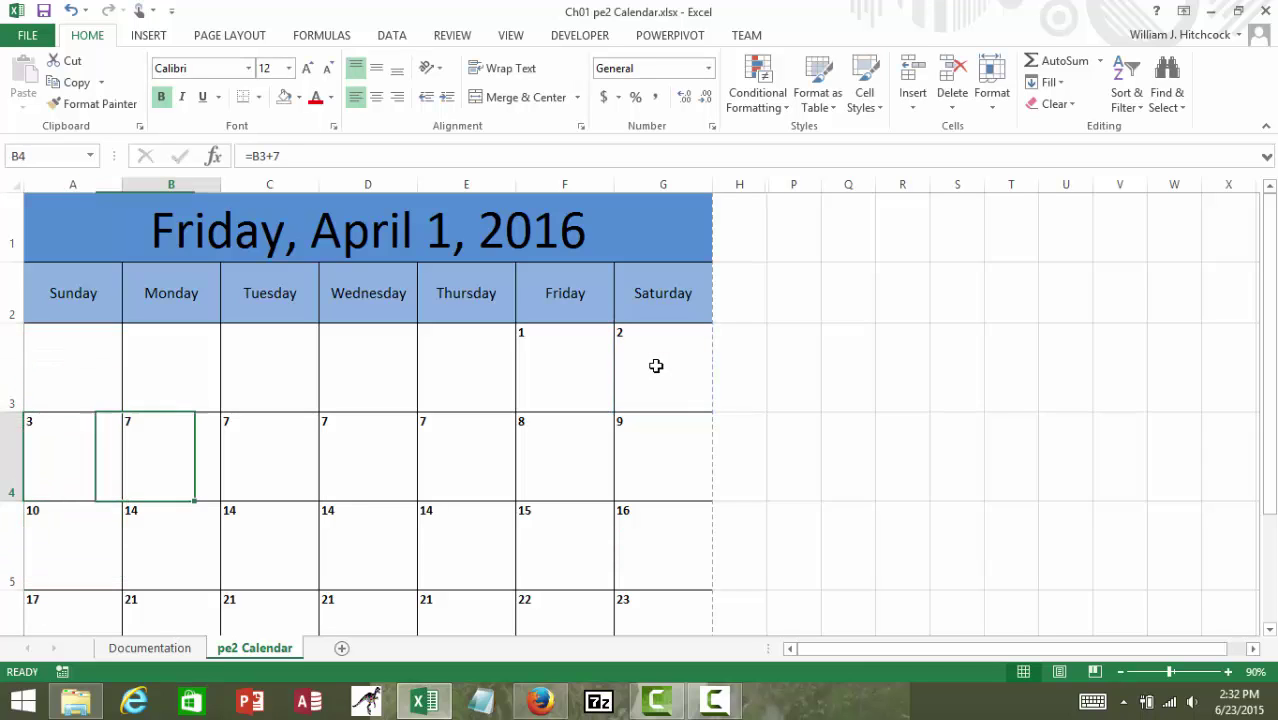
pyautogui.write('=')
pyautogui.press('Left')
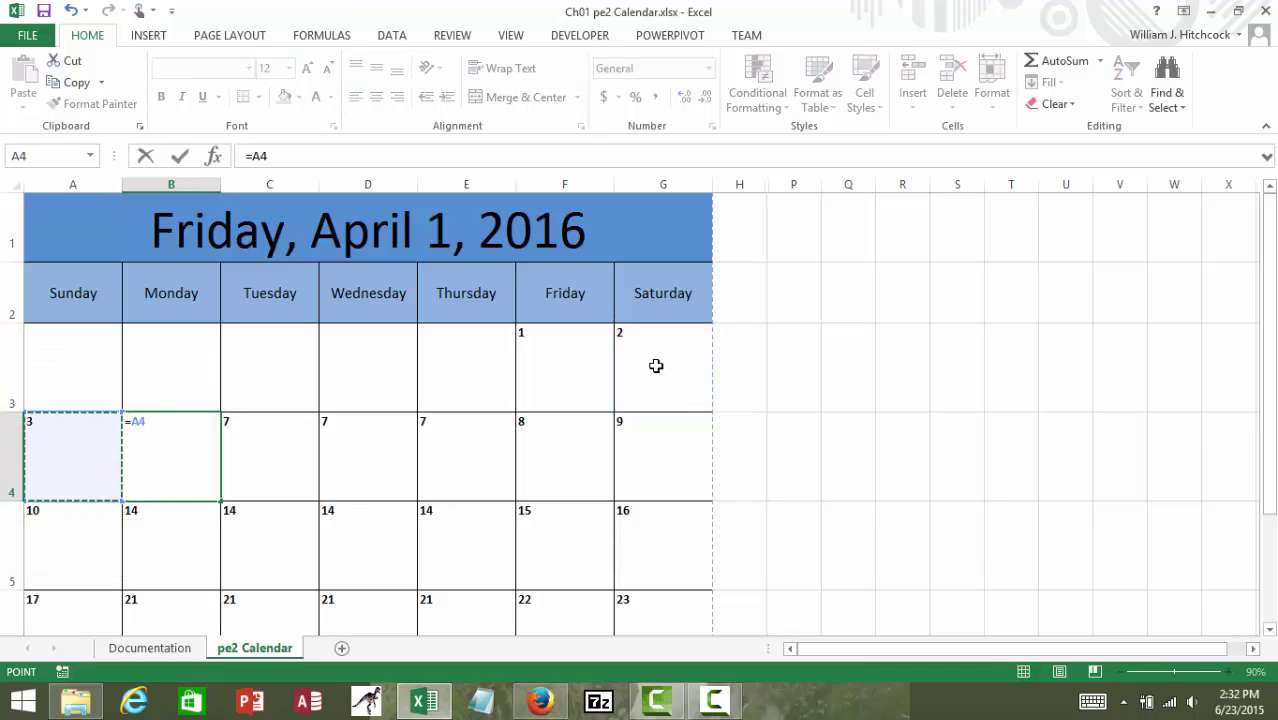
pyautogui.write('+1')
pyautogui.press('Return')
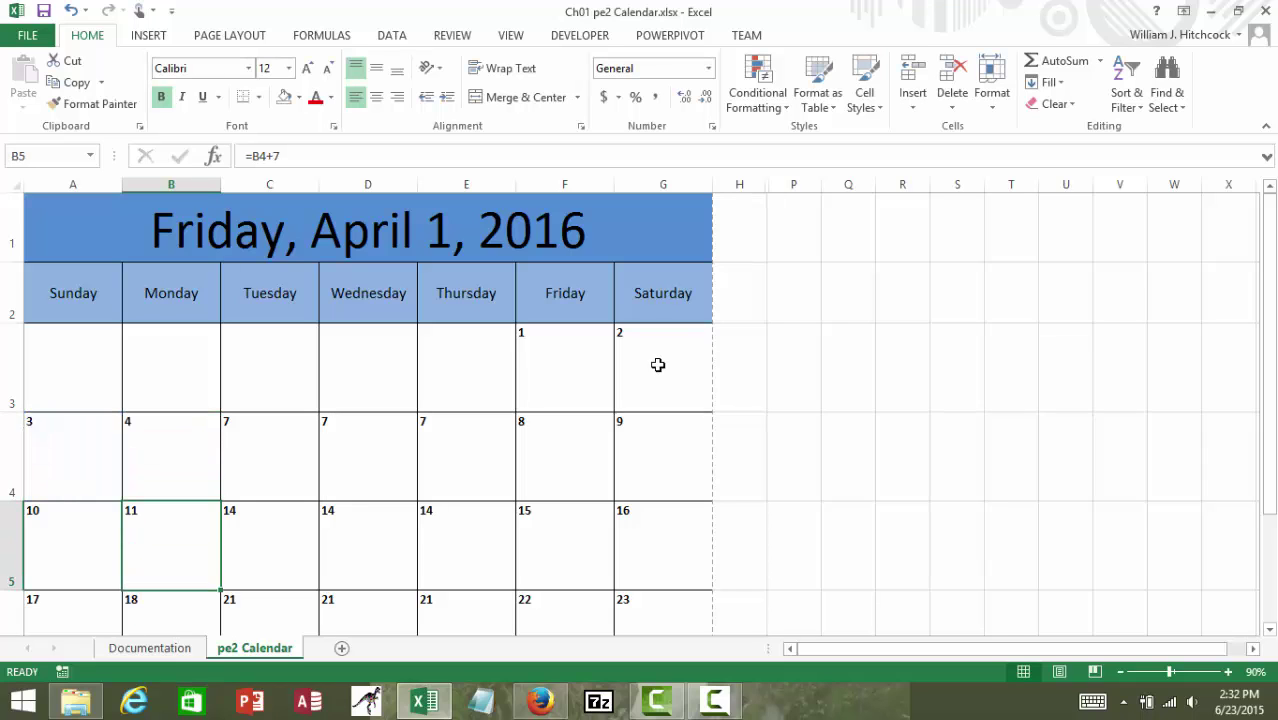
# Copy the formula from B4 across the rest of the second week, C4:G4.
pyautogui.press('Up')
pyautogui.hotkey('ctrl', 'c')
pyautogui.press('Right')
pyautogui.hotkey('shift', 'Right')
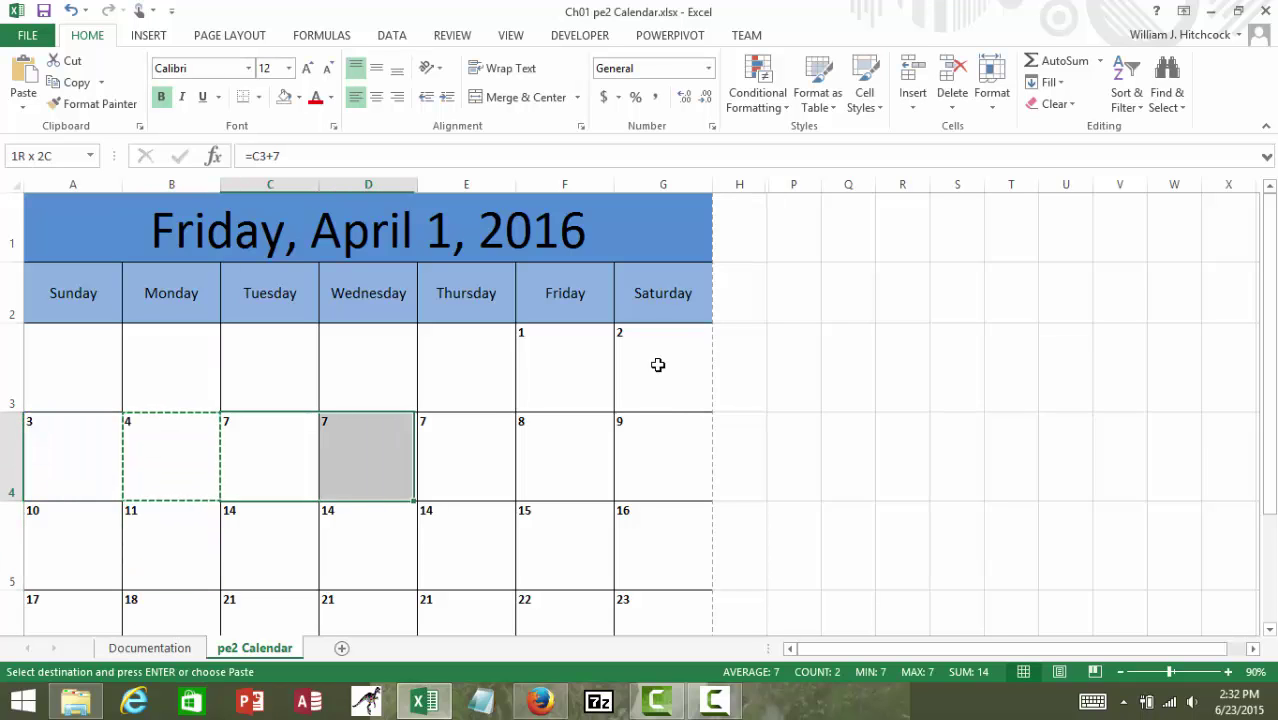
pyautogui.hotkey('shift', 'Right')
pyautogui.hotkey('shift', 'Right')
pyautogui.hotkey('shift', 'Right')
pyautogui.press('Return')
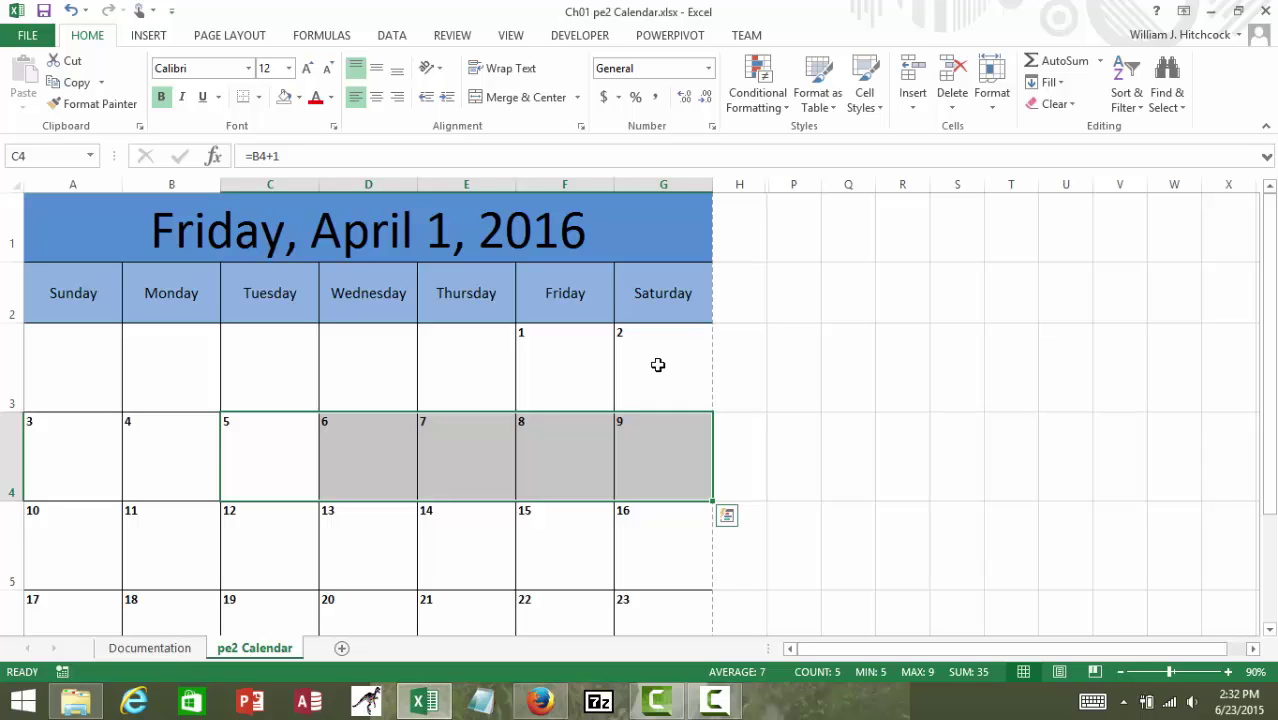
# Return to the calendar title in A1 and change its date to 5/1/2016.
pyautogui.press('Up')
pyautogui.press('Left')
pyautogui.press('Left')
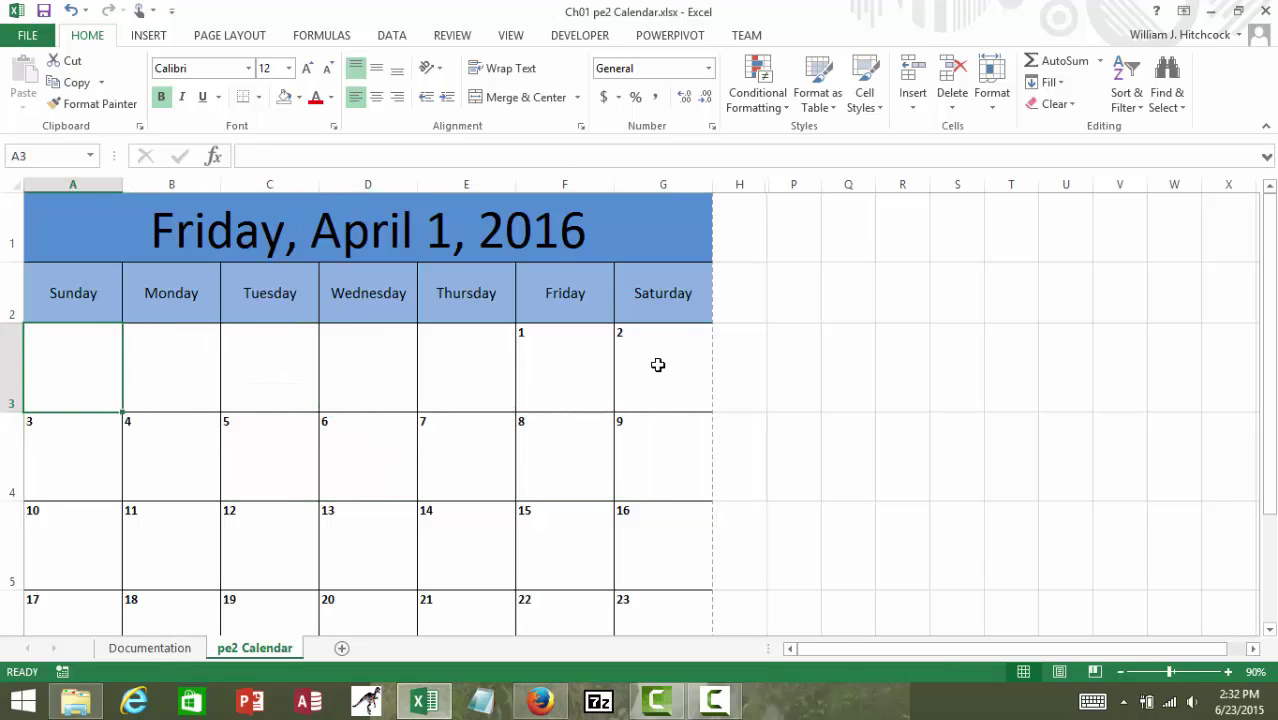
pyautogui.click(656, 356)
pyautogui.press('Up')
pyautogui.press('Up')
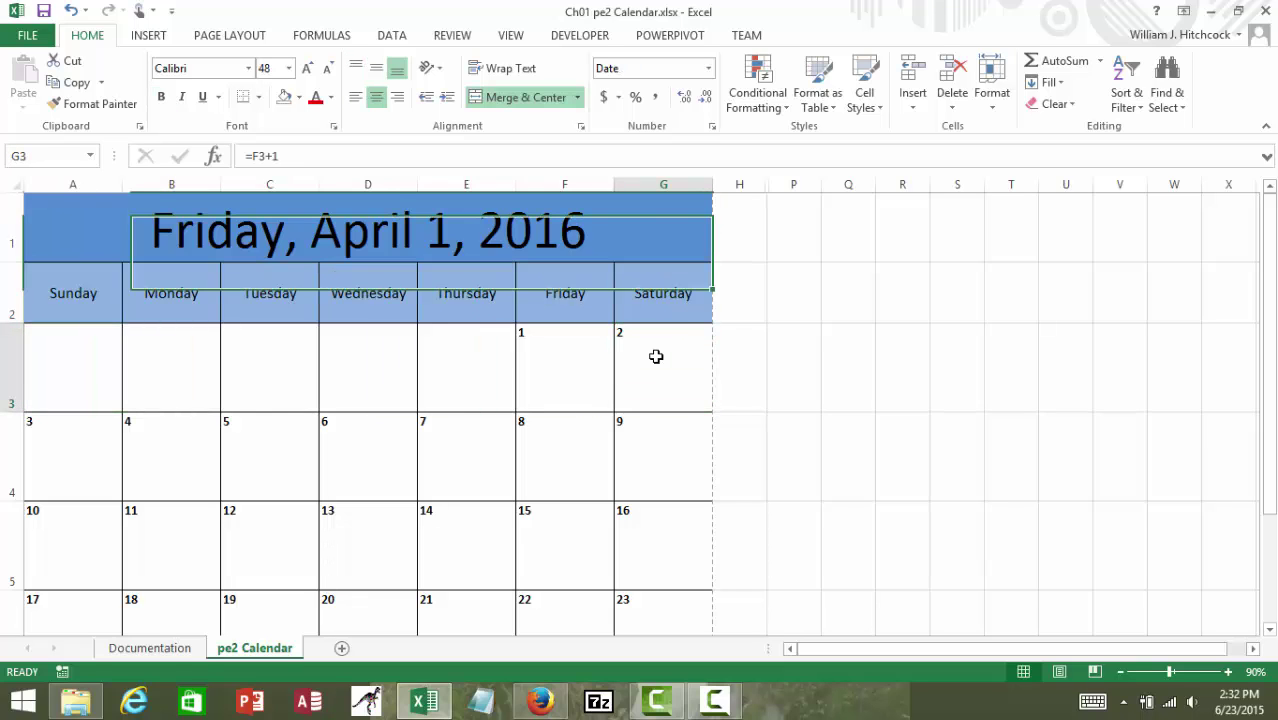
pyautogui.click(656, 356)
pyautogui.press('Up')
pyautogui.press('Up')
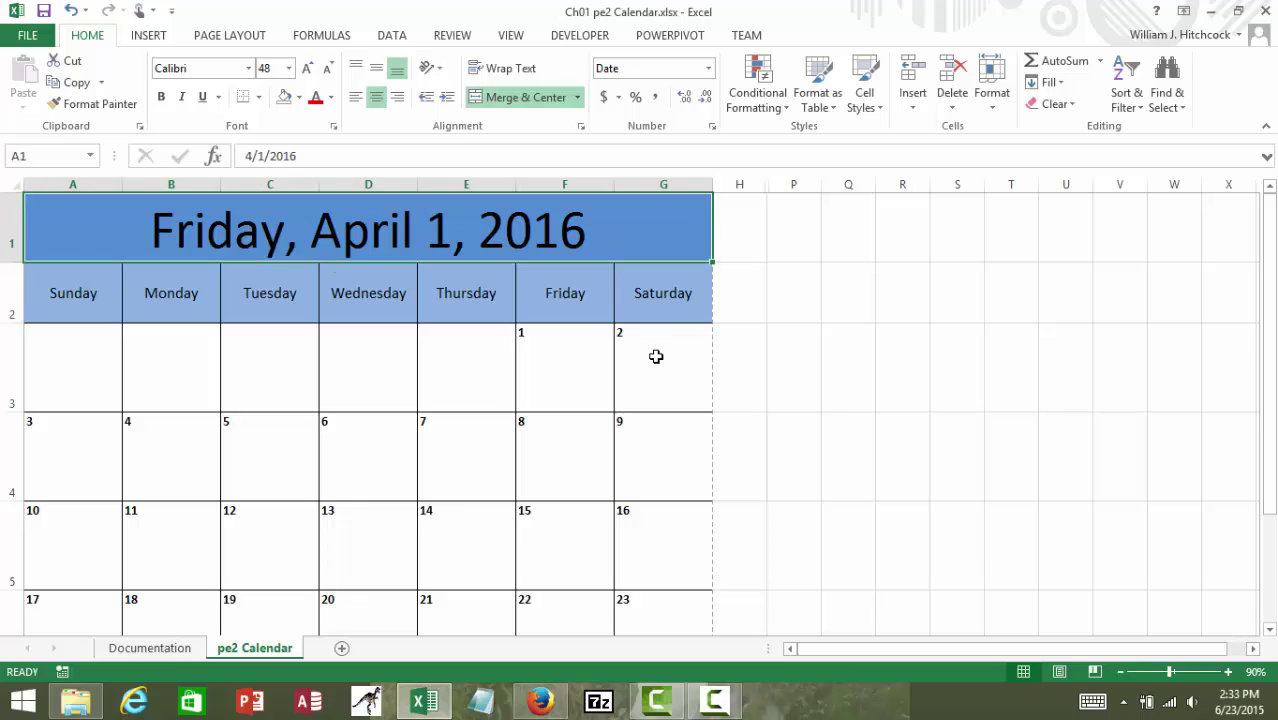
pyautogui.write('5/')
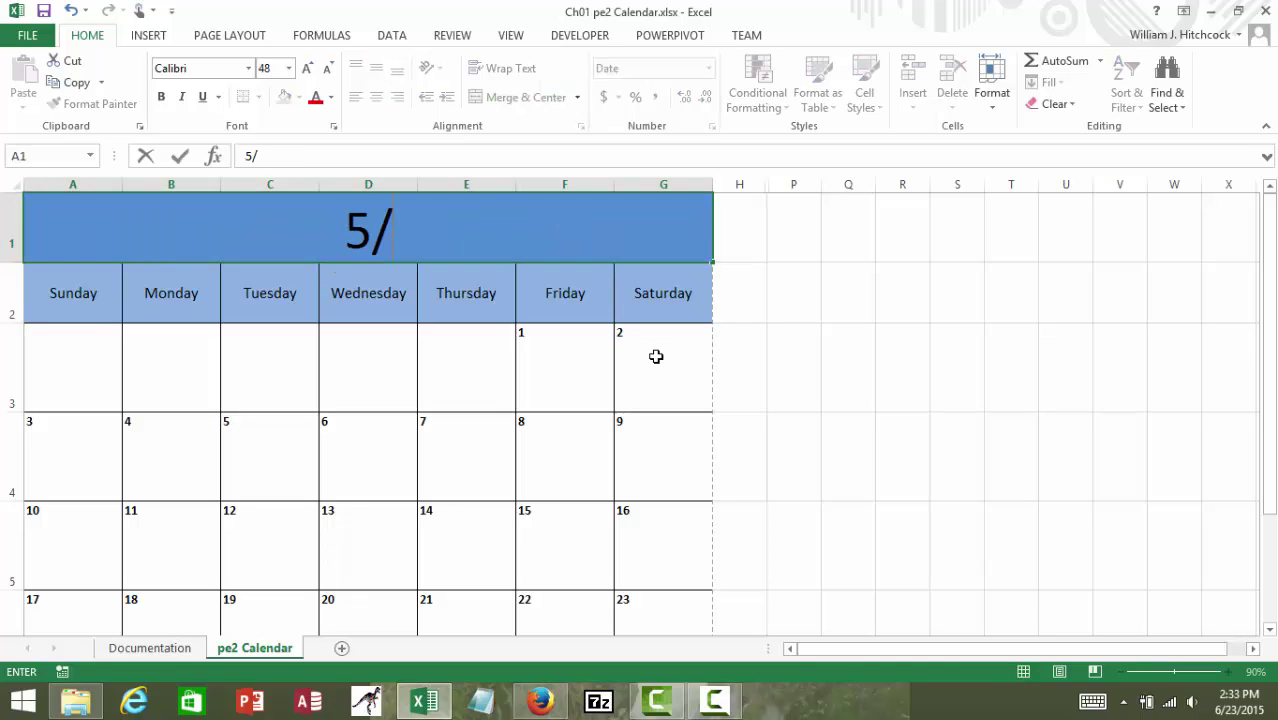
pyautogui.write('1/201')
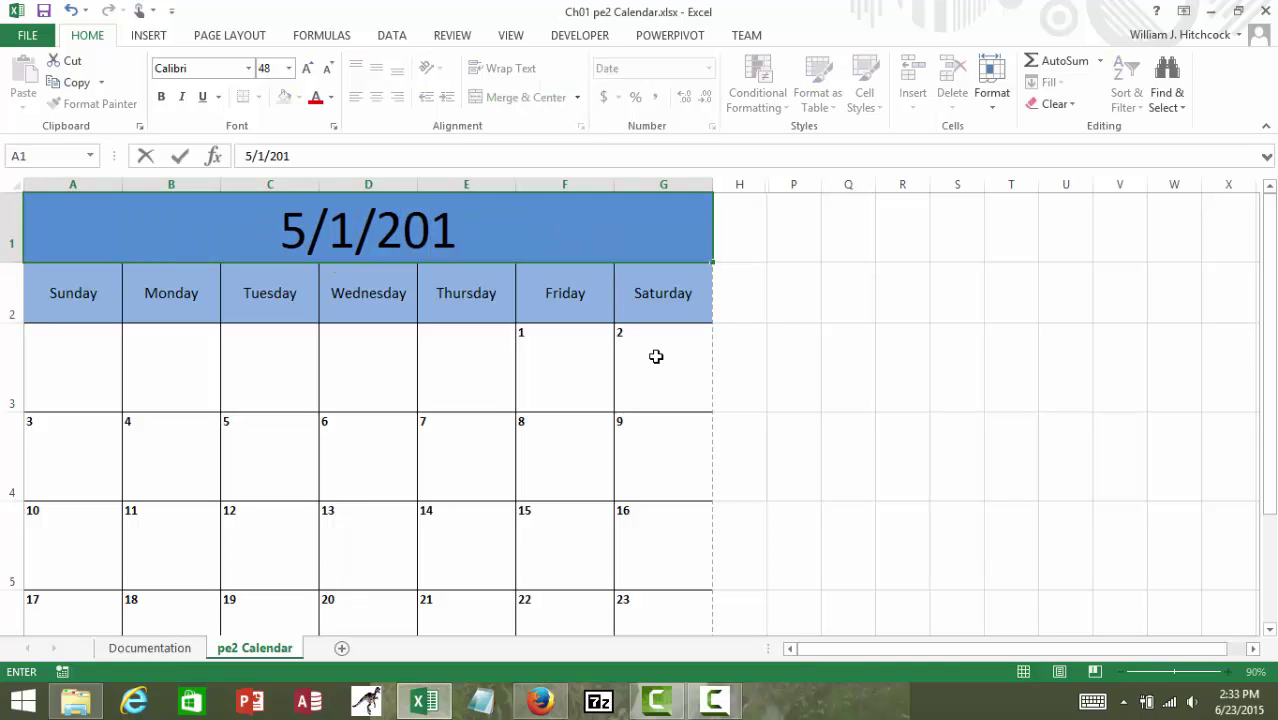
pyautogui.press('BackSpace')
pyautogui.write('16')
pyautogui.press('Return')
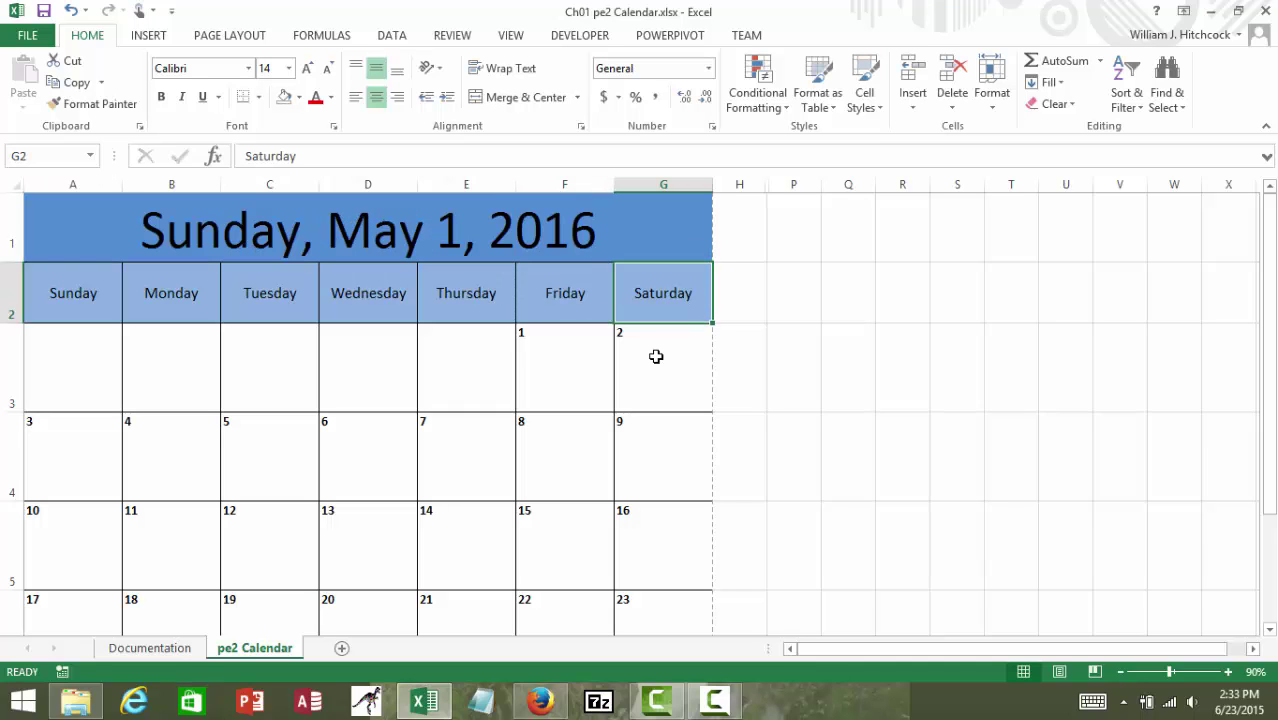
# Enter 1 as the first Sunday's day number in A3.
pyautogui.press('Down')
pyautogui.press('Left')
pyautogui.press('Left')
pyautogui.press('Left')
pyautogui.press('Left')
pyautogui.press('Left')
pyautogui.press('Left')
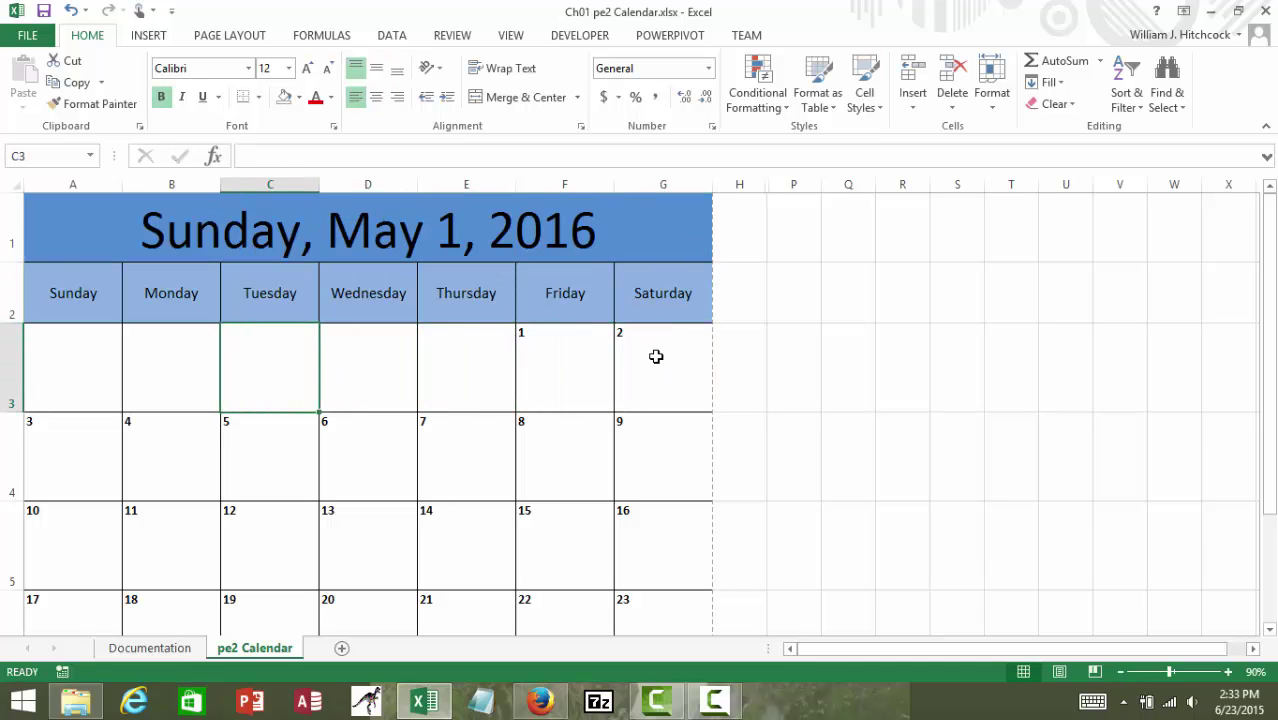
pyautogui.write('1')
pyautogui.press('Tab')
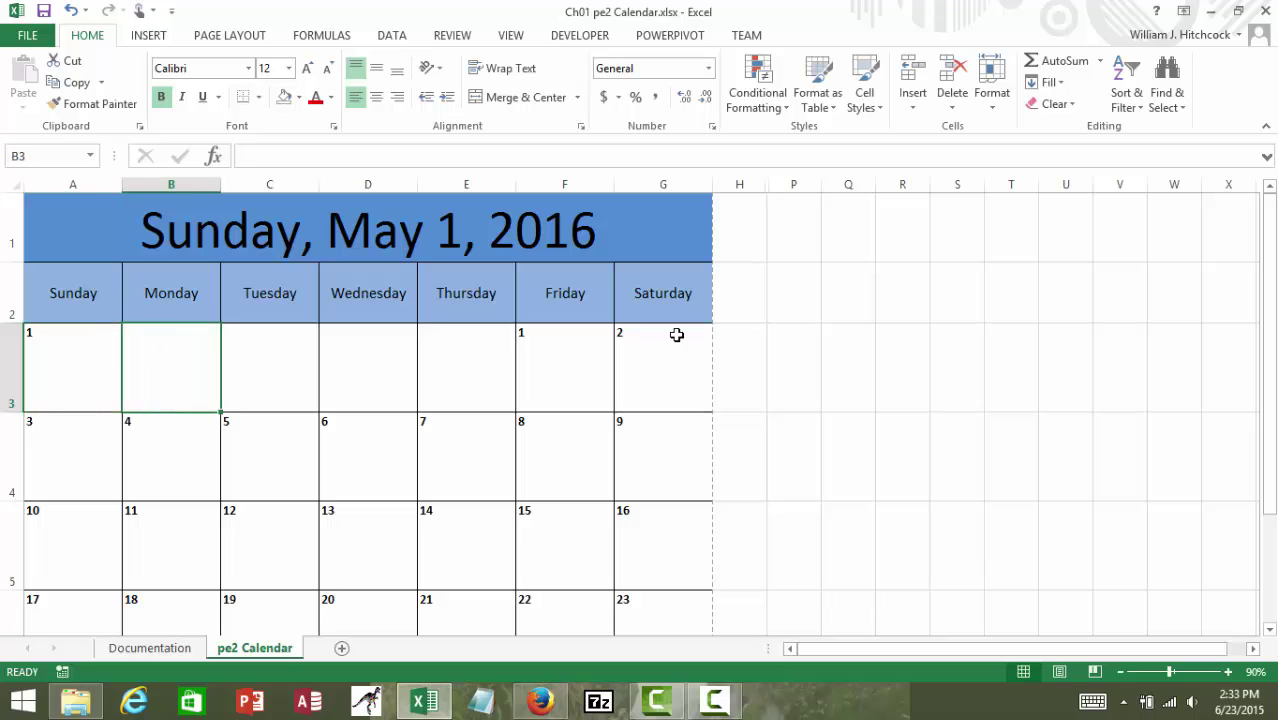
# Enter the formula =A3+1 in B3 for the first week's Monday.
pyautogui.write('=')
pyautogui.press('Left')
pyautogui.write('+')
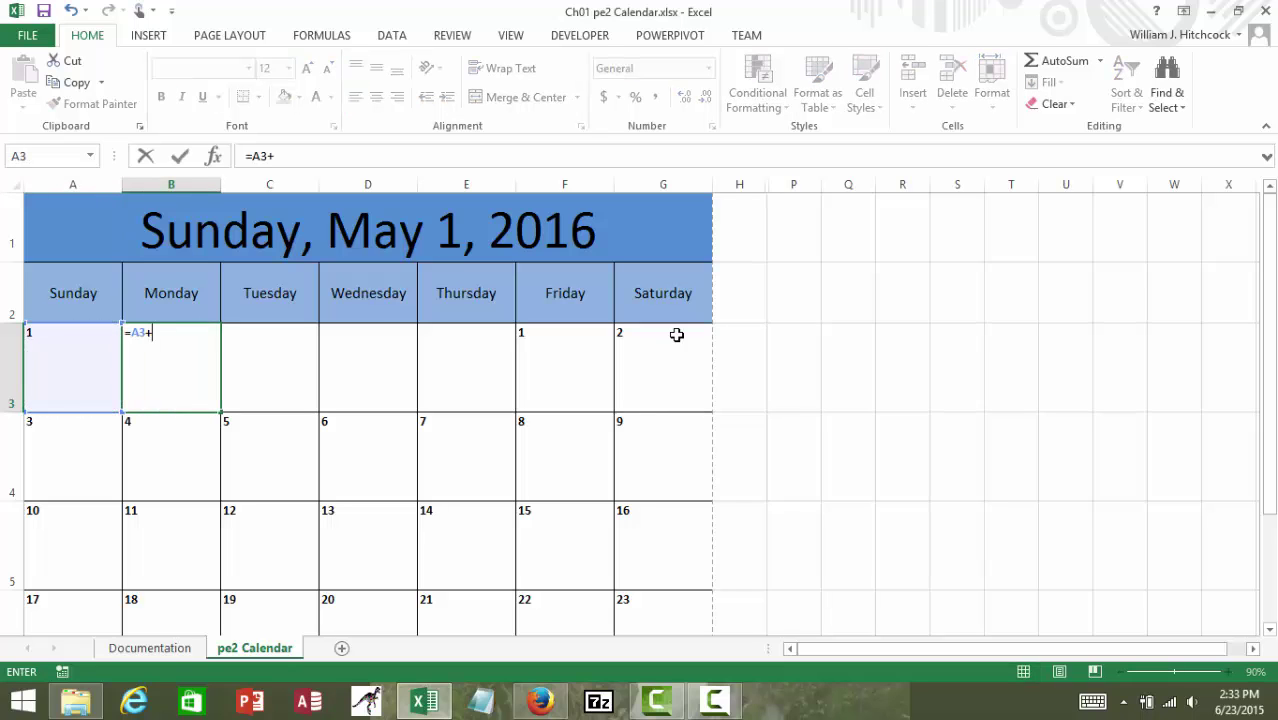
pyautogui.write('1')
pyautogui.press('Return')
pyautogui.press('Up')
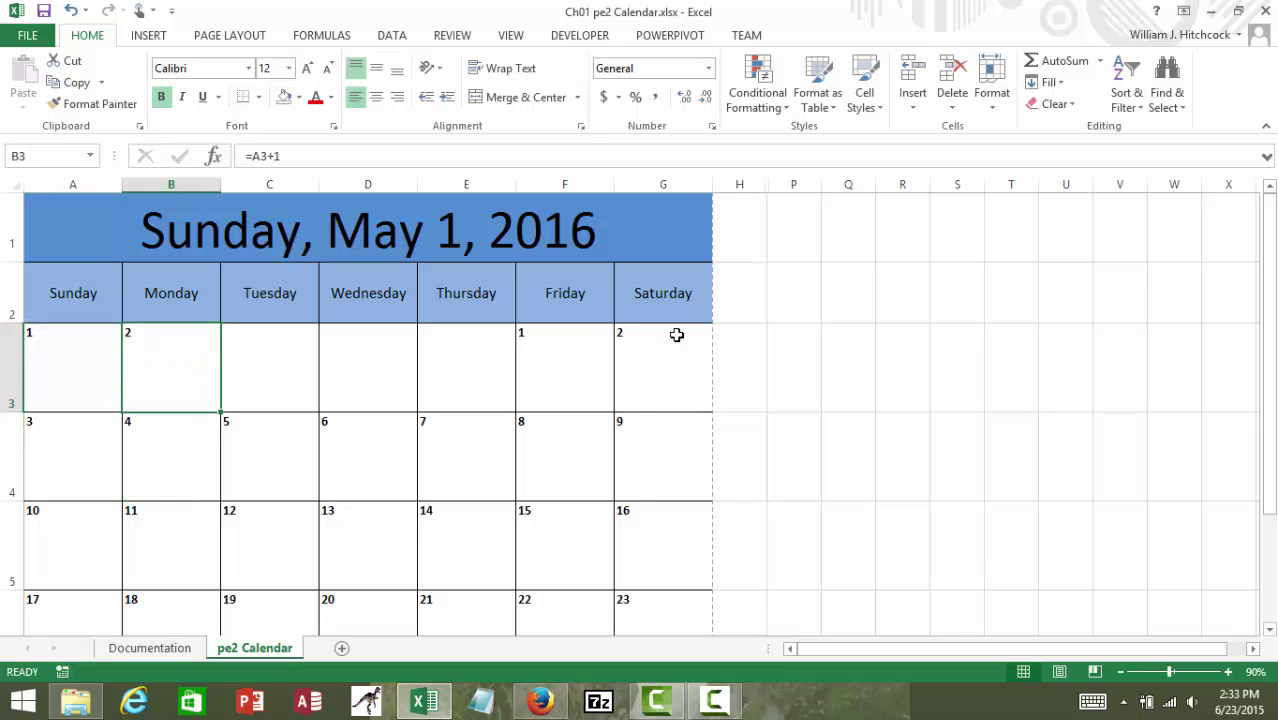
# Copy the formula from B3 across the rest of the first week, C3:G3.
pyautogui.hotkey('ctrl', 'c')
pyautogui.press('Right')
pyautogui.hotkey('shift', 'Right')
pyautogui.hotkey('shift', 'Right')
pyautogui.hotkey('shift', 'Right')
pyautogui.hotkey('shift', 'Right')
pyautogui.hotkey('ctrl', 'v')
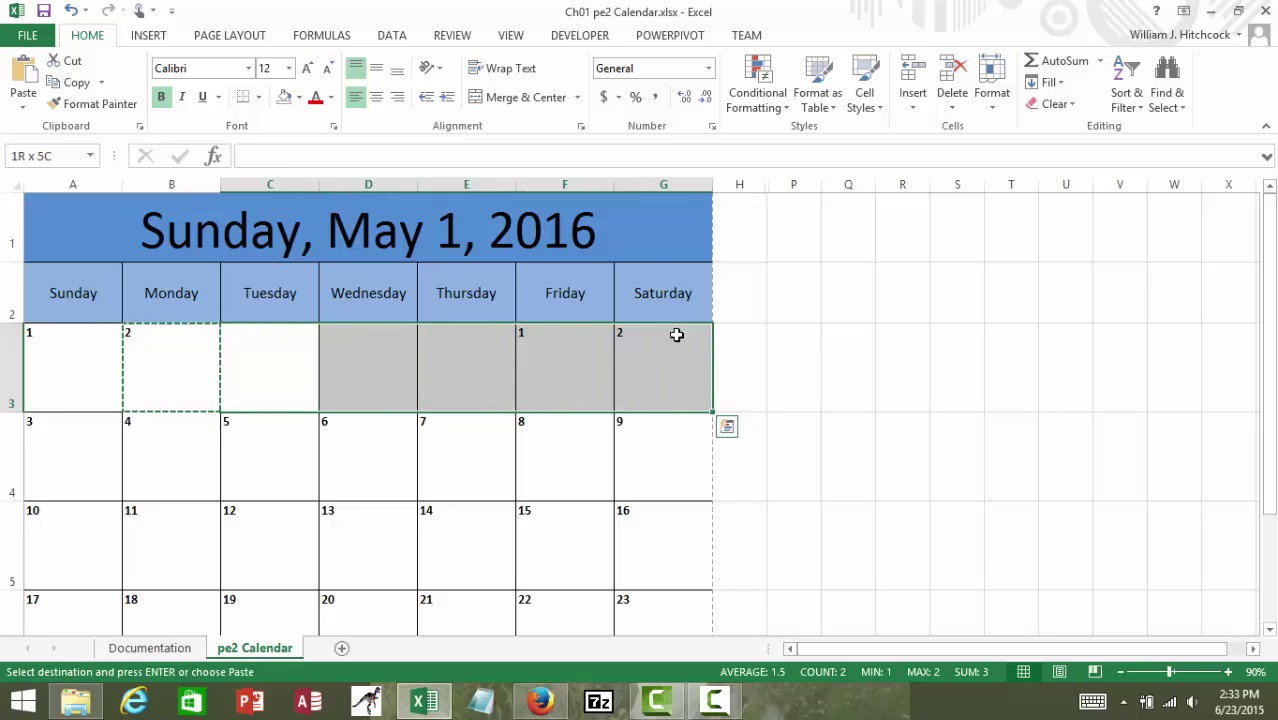
pyautogui.press('Escape')
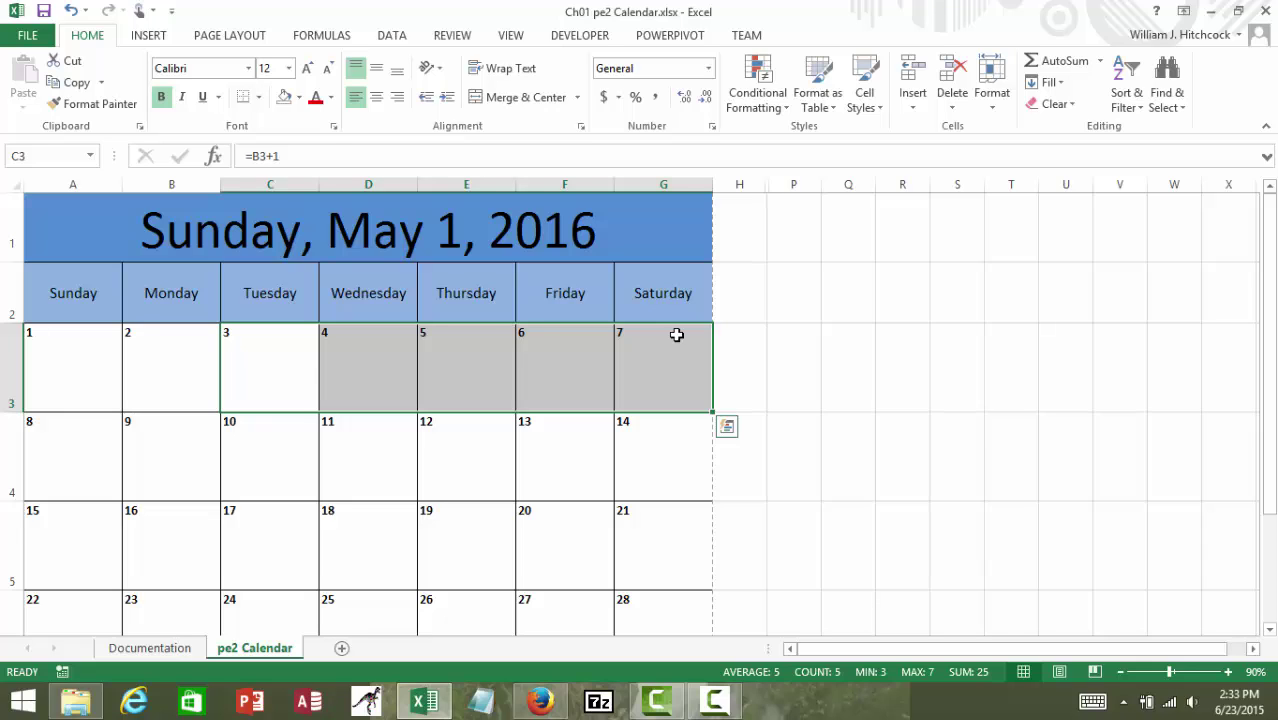
# Change the calendar title date in A1 to 1/1/2016.
pyautogui.press('Up')
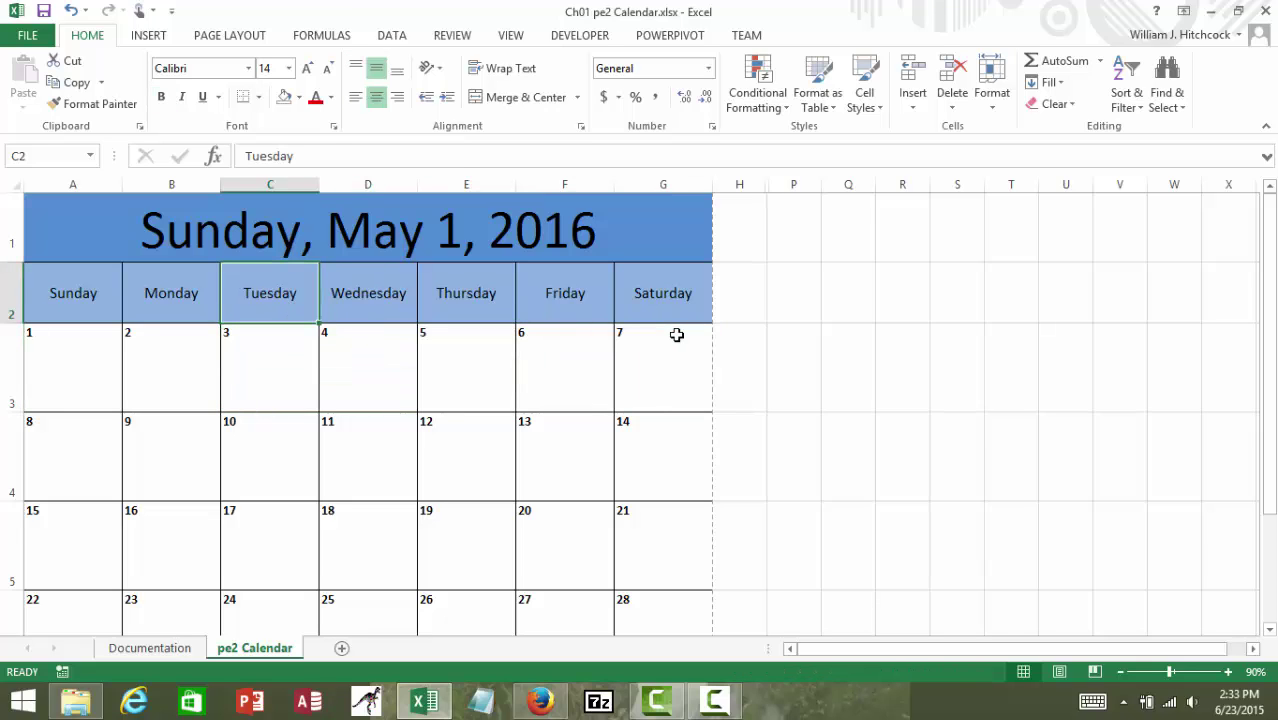
pyautogui.press('Up')
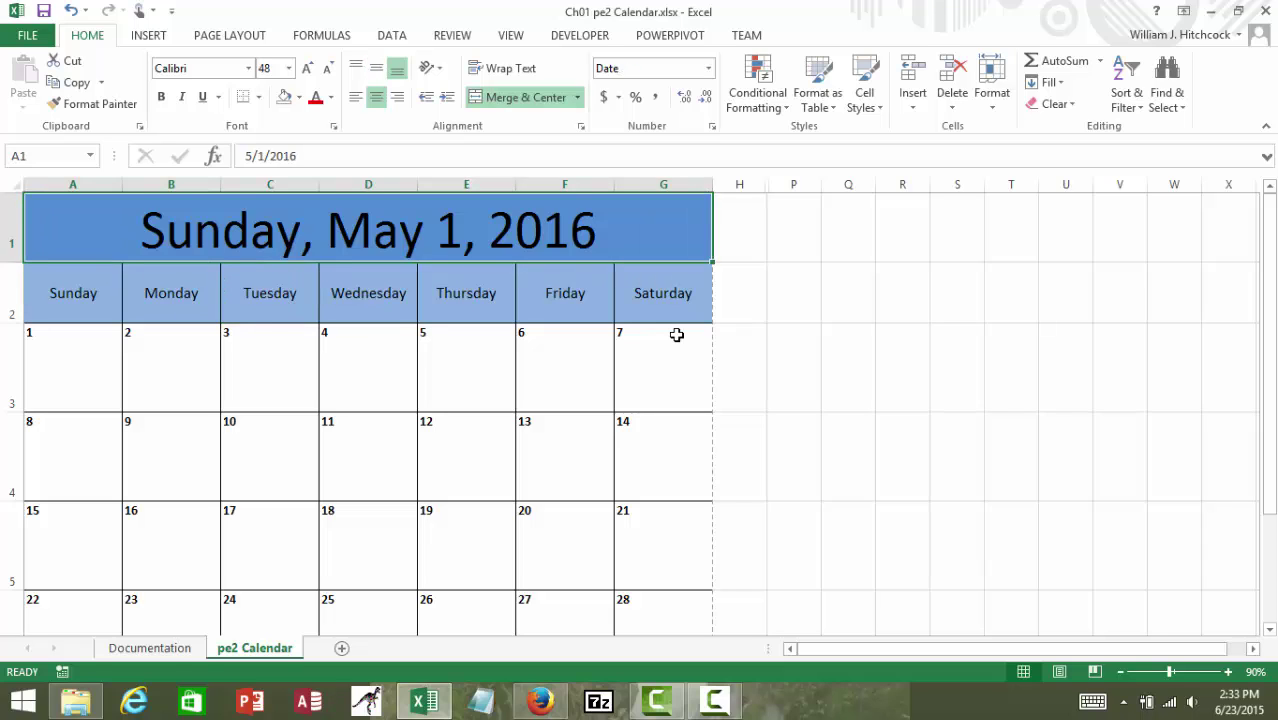
pyautogui.click(677, 335)
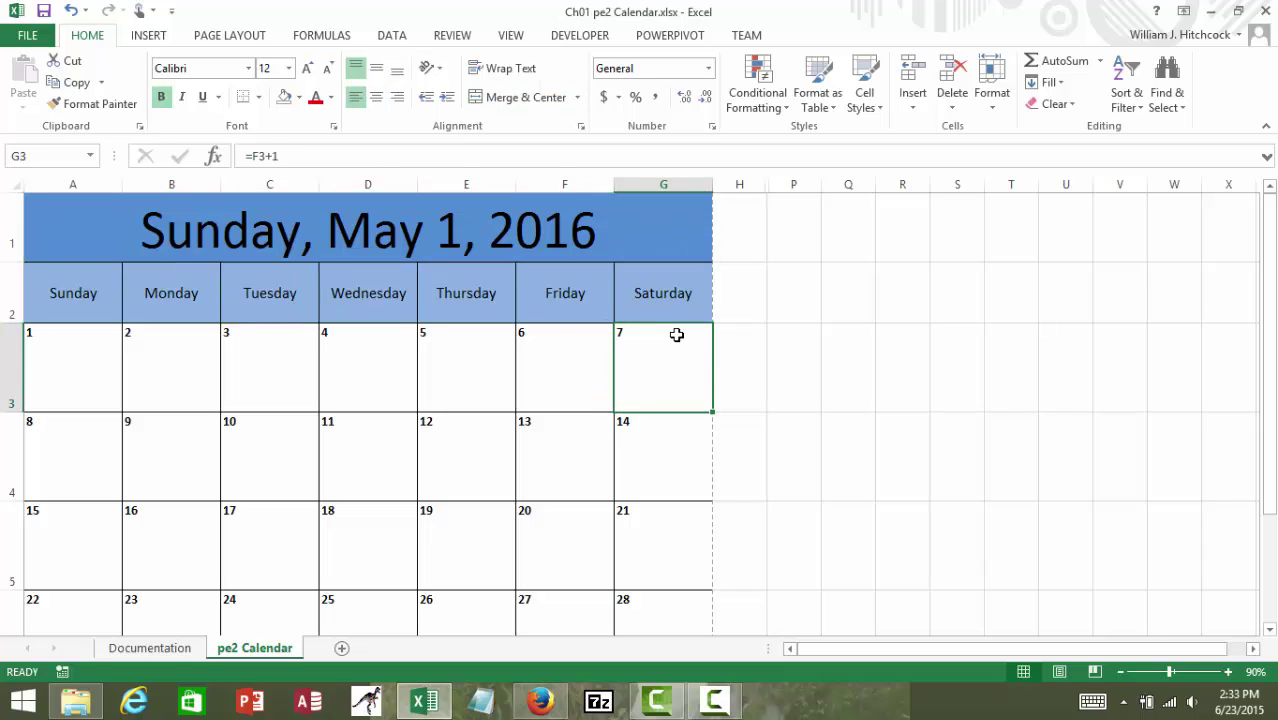
pyautogui.hotkey('ctrl', 'Home')
pyautogui.write('1/')
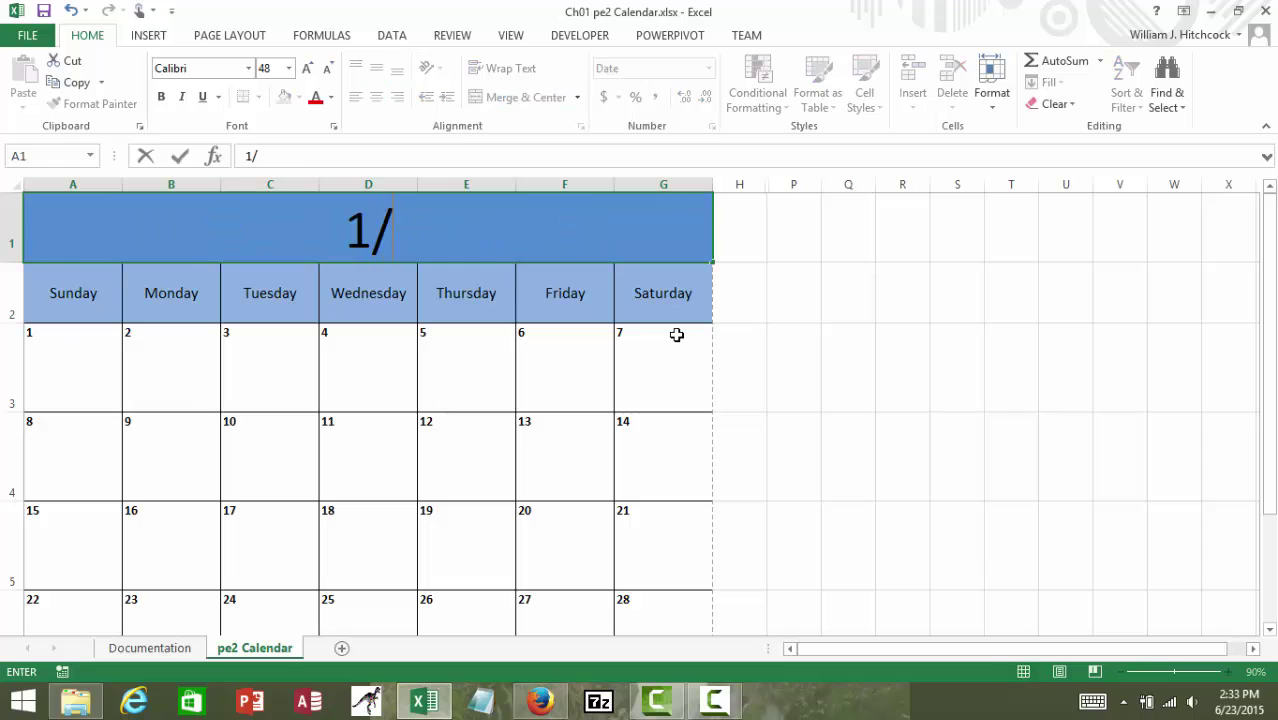
pyautogui.write('1/201')
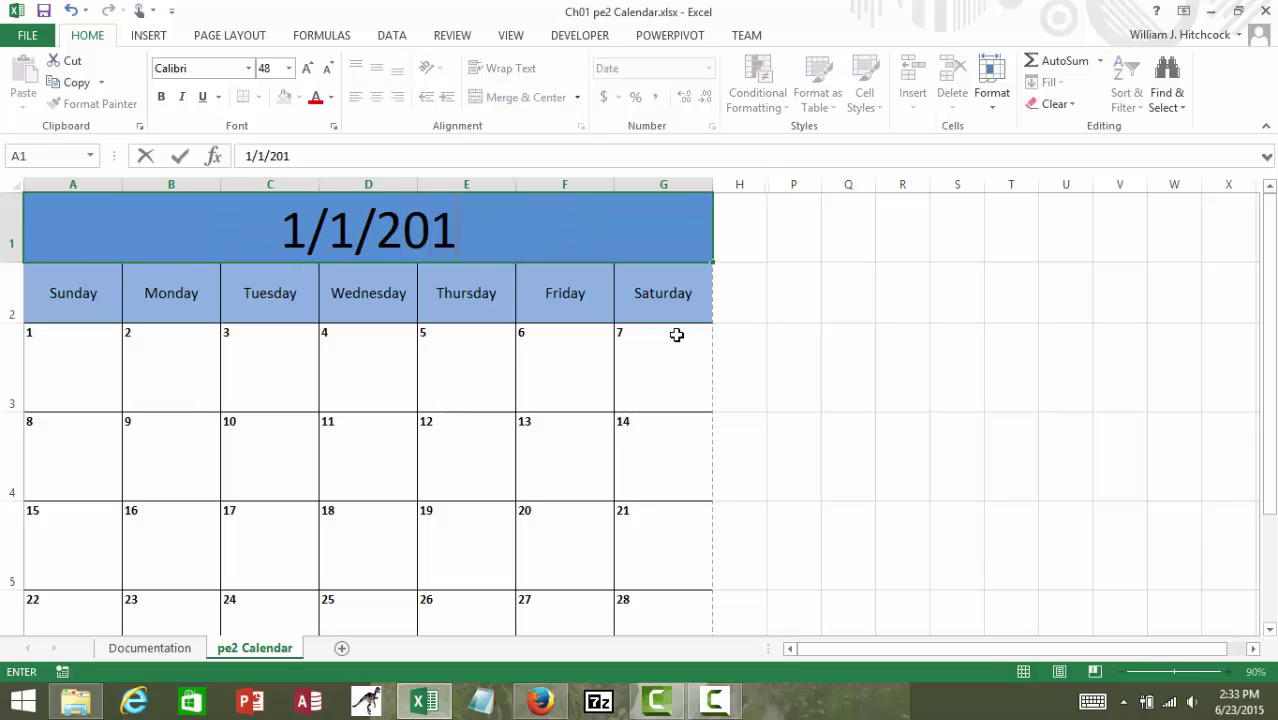
pyautogui.write('6')
pyautogui.press('Return')
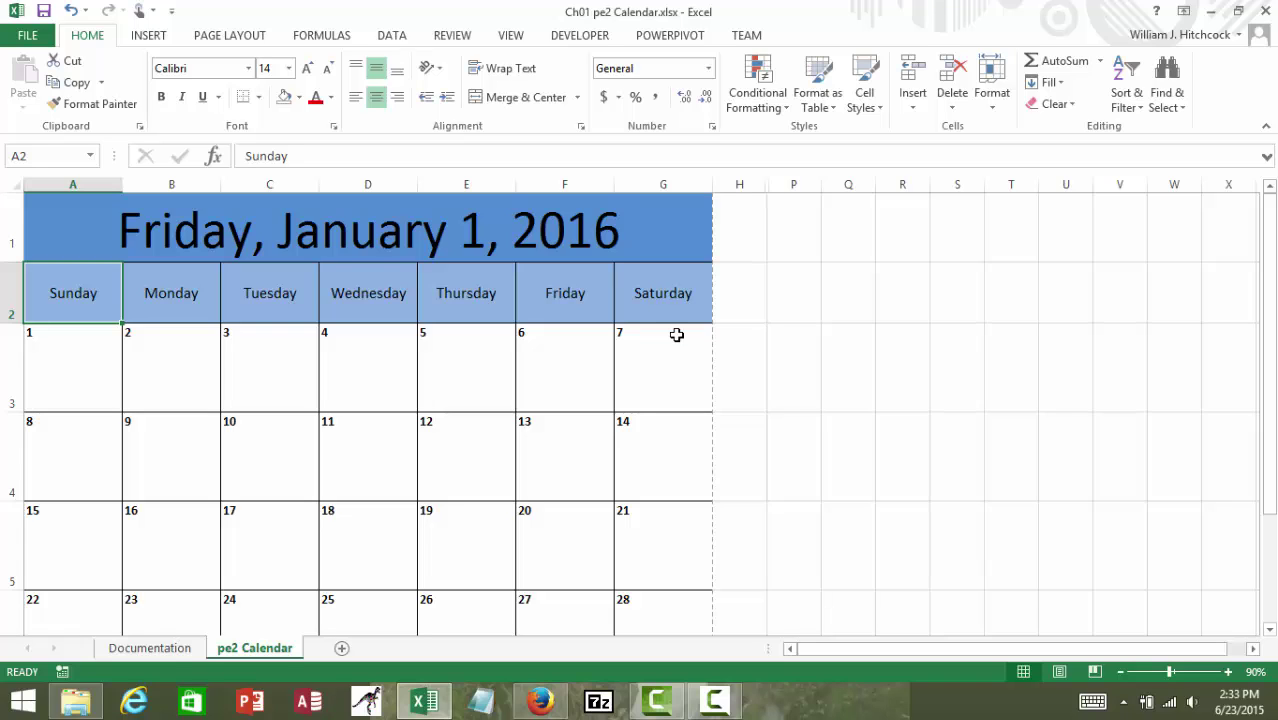
# Examine the first week's cells A3:G3 to compare their day numbers and formulas with the weekday in the title.
pyautogui.click(677, 334)
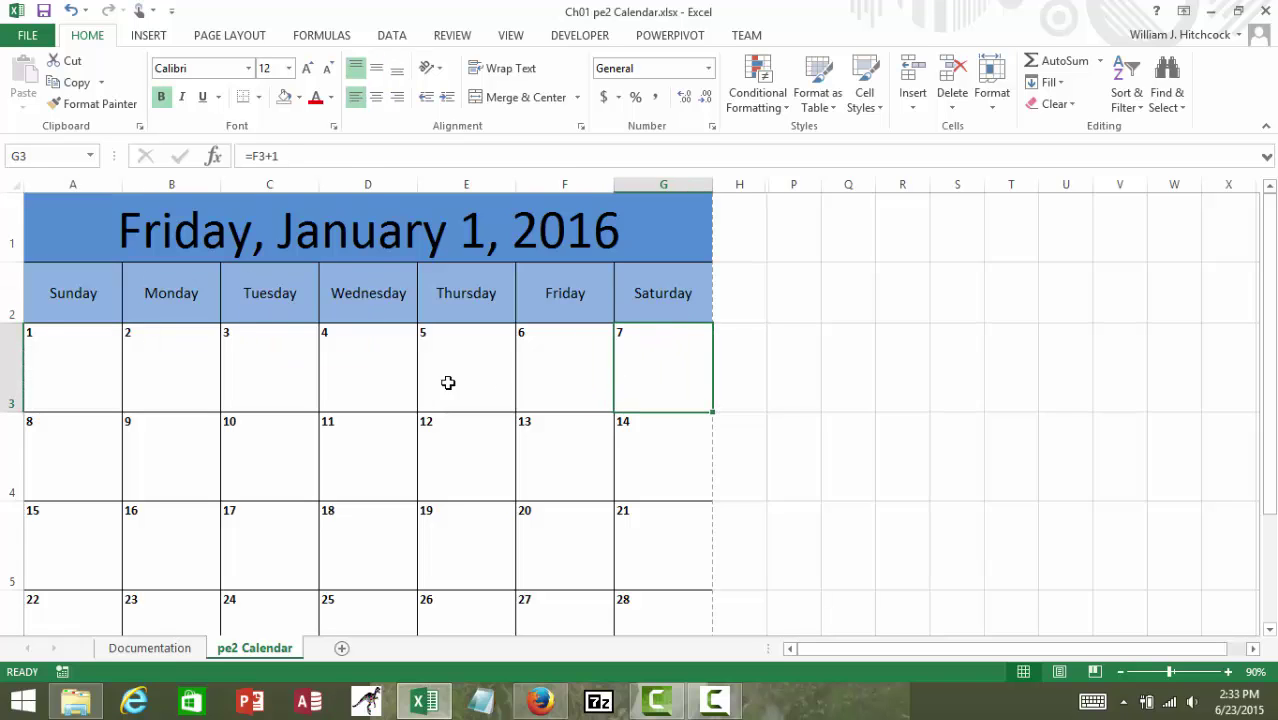
pyautogui.click(60, 348)
pyautogui.press('Right')
pyautogui.press('Right')
pyautogui.press('Right')
pyautogui.press('Right')
pyautogui.press('Right')
pyautogui.press('Right')
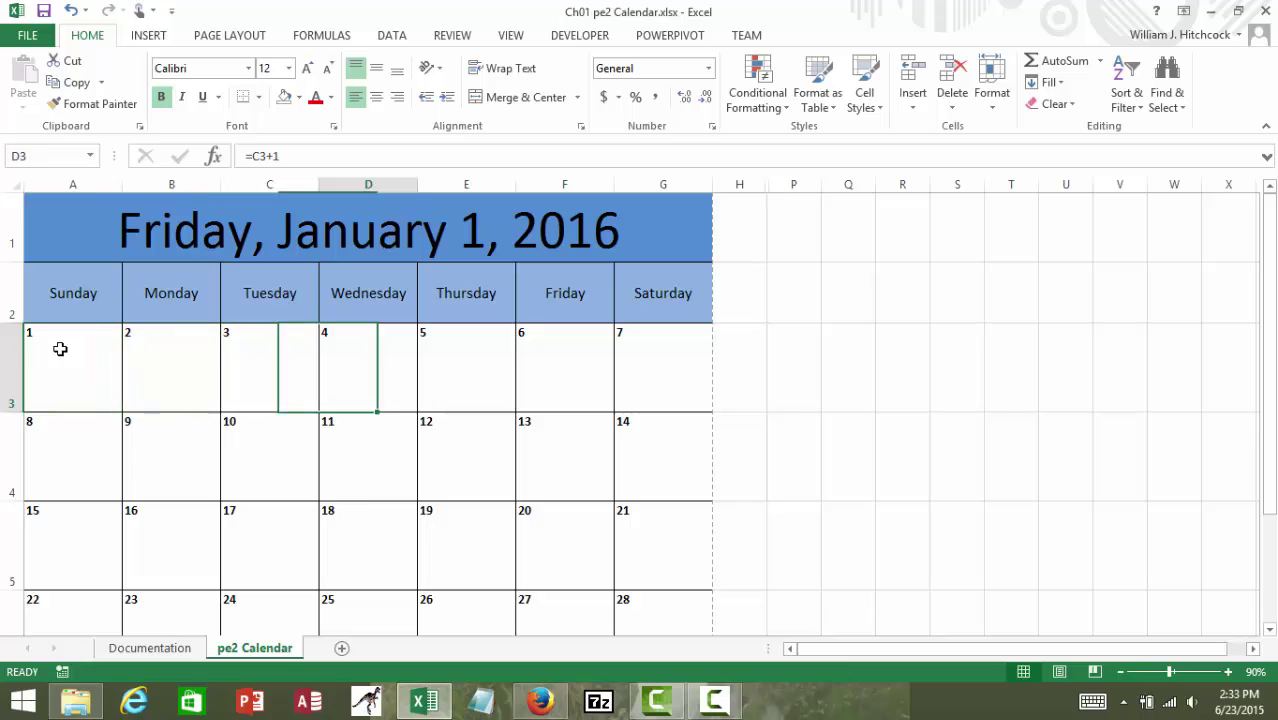
pyautogui.press('Left')
pyautogui.press('Left')
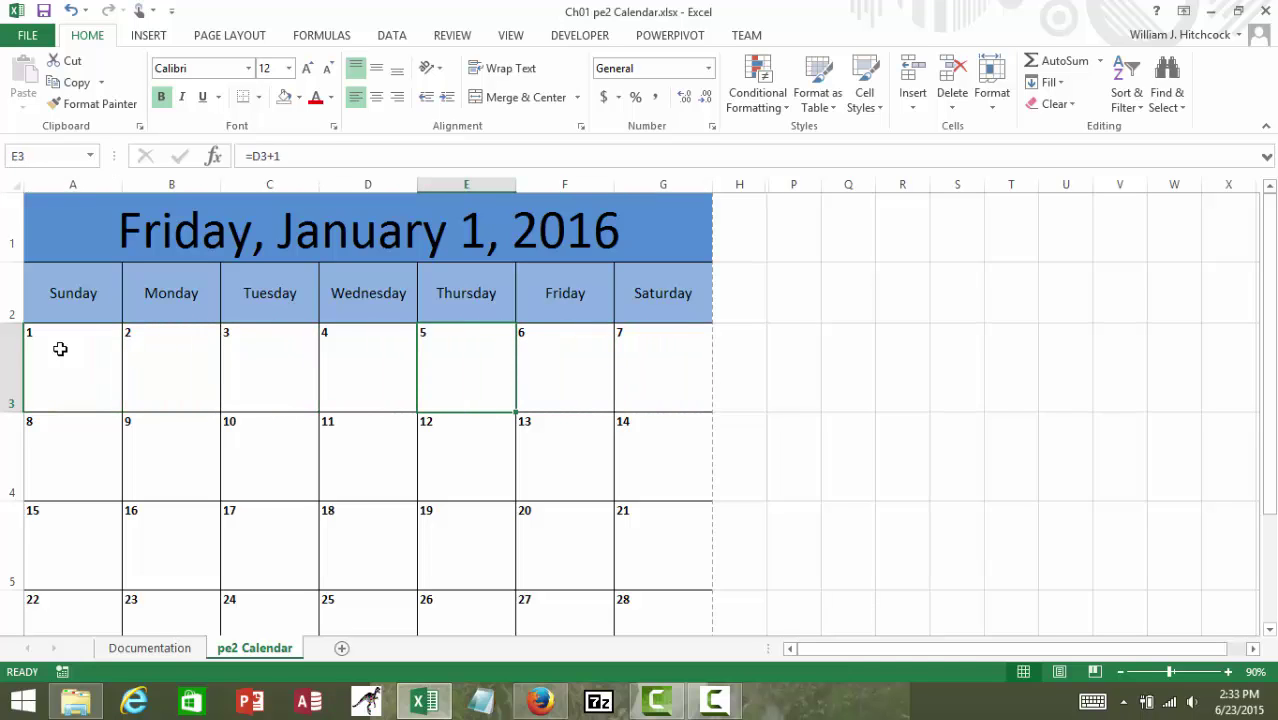
pyautogui.press('Right')
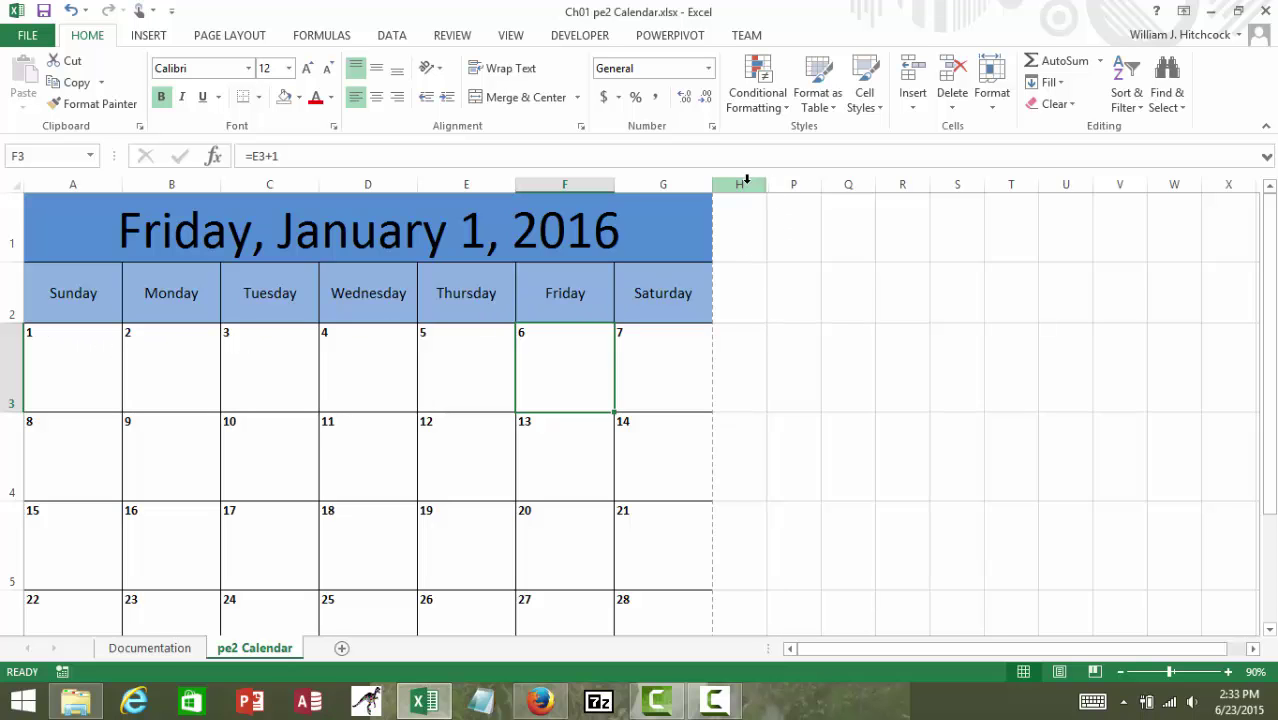
# Unhide the hidden columns between H and P beside the calendar.
pyautogui.moveTo(746, 179)
pyautogui.mouseDown()
pyautogui.moveTo(1185, 184)
pyautogui.moveTo(746, 184)
pyautogui.mouseUp()
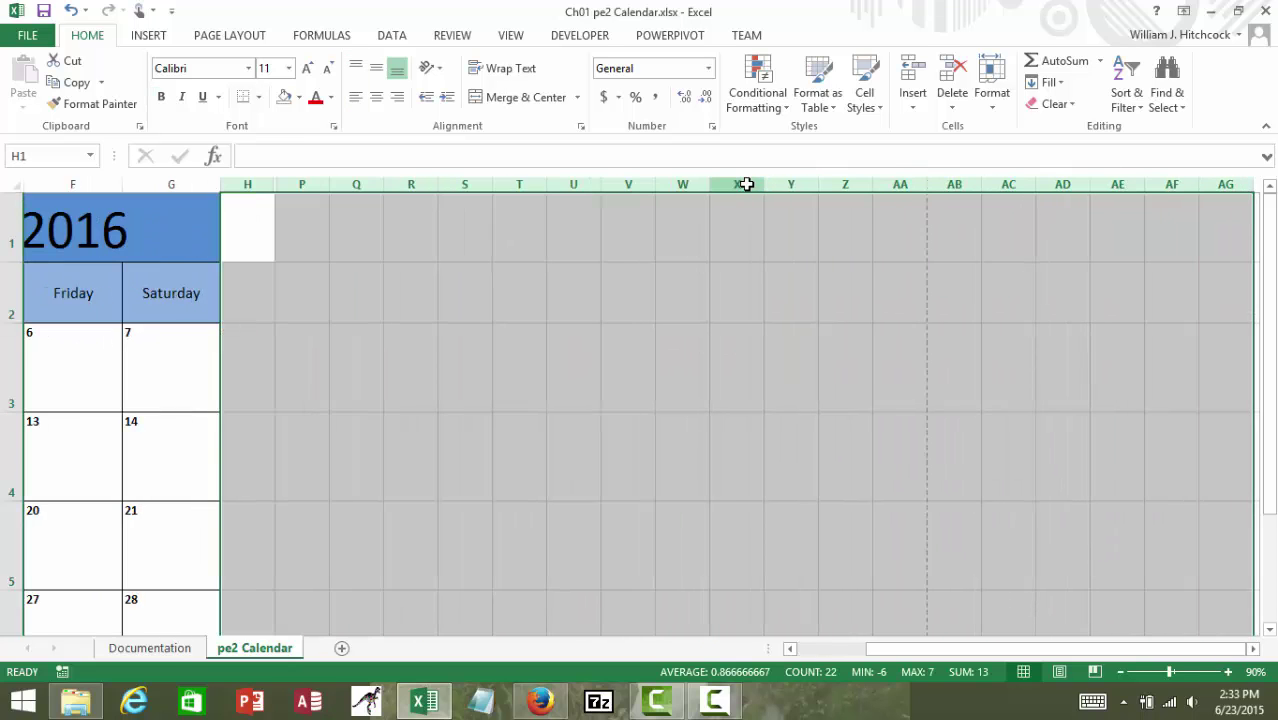
pyautogui.rightClick(585, 278)
pyautogui.click(654, 431)
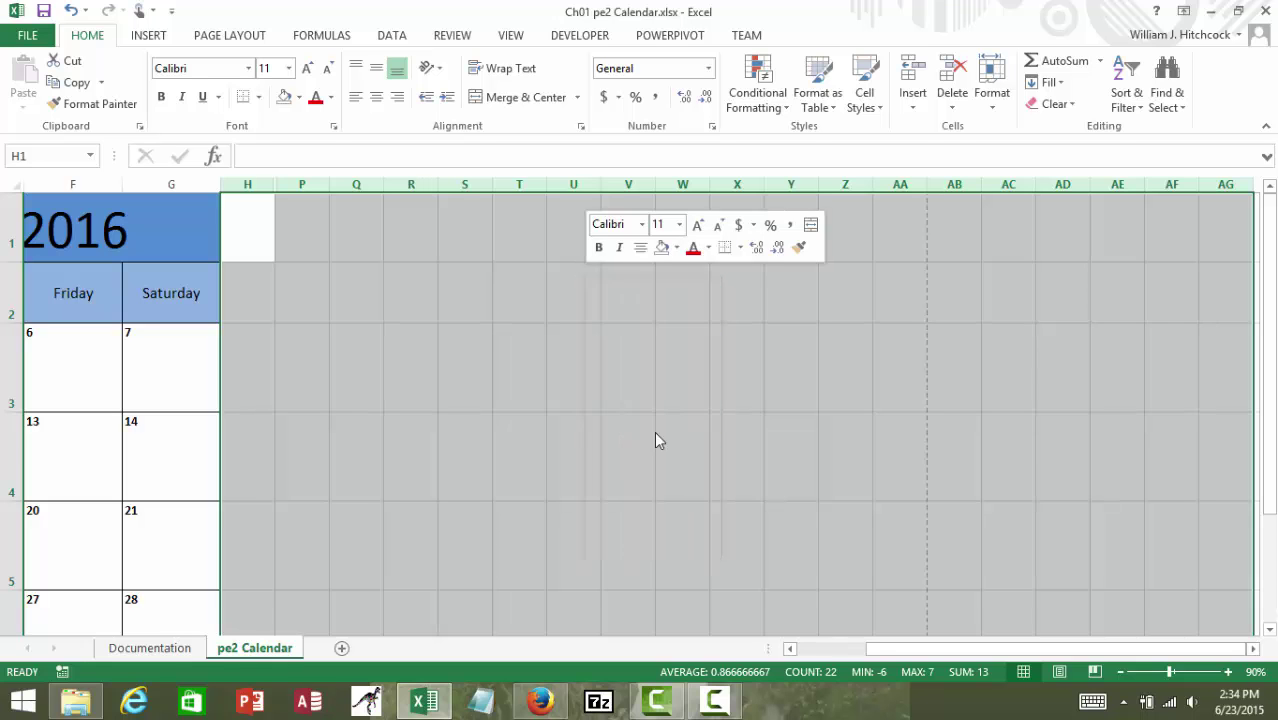
pyautogui.hotkey('ctrl', 'Home')
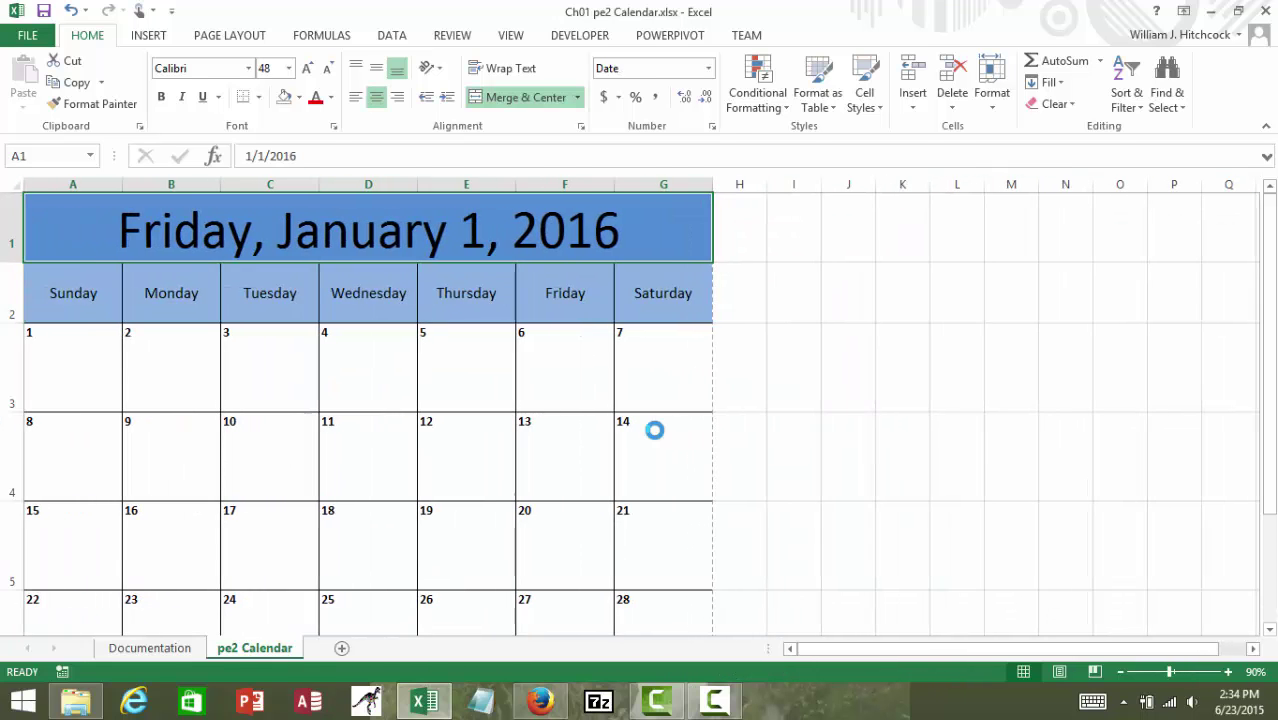
# Enter the formula =weekday(A1) in I1 to calculate the weekday number of the title date.
pyautogui.press('Right')
pyautogui.press('Right')
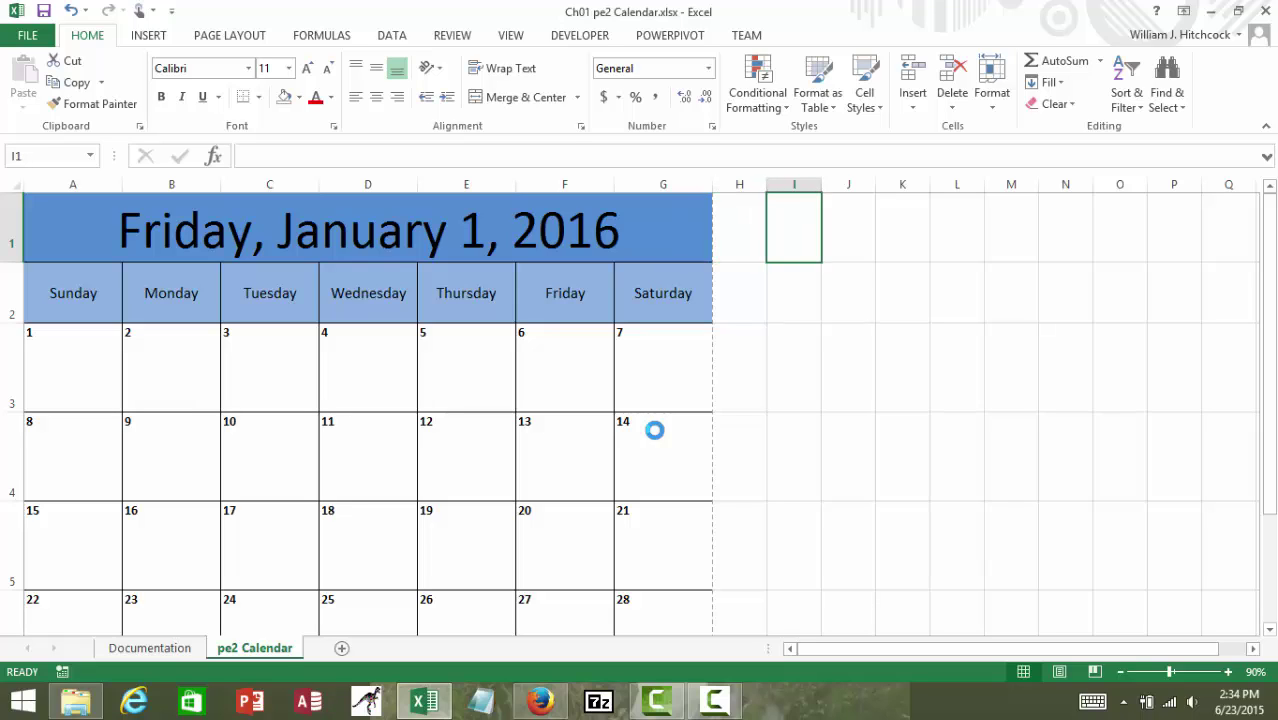
pyautogui.press('Right')
pyautogui.press('Right')
pyautogui.press('Left')
pyautogui.press('Left')
pyautogui.write('=wee')
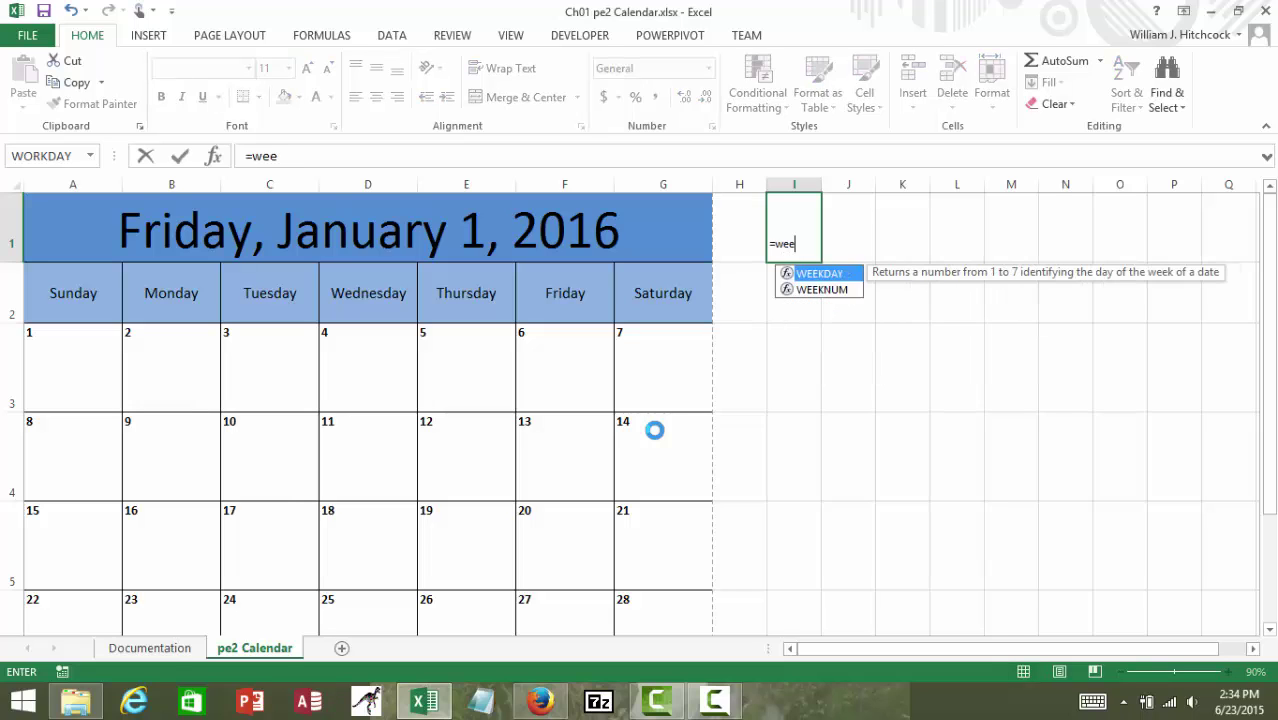
pyautogui.write('kday(')
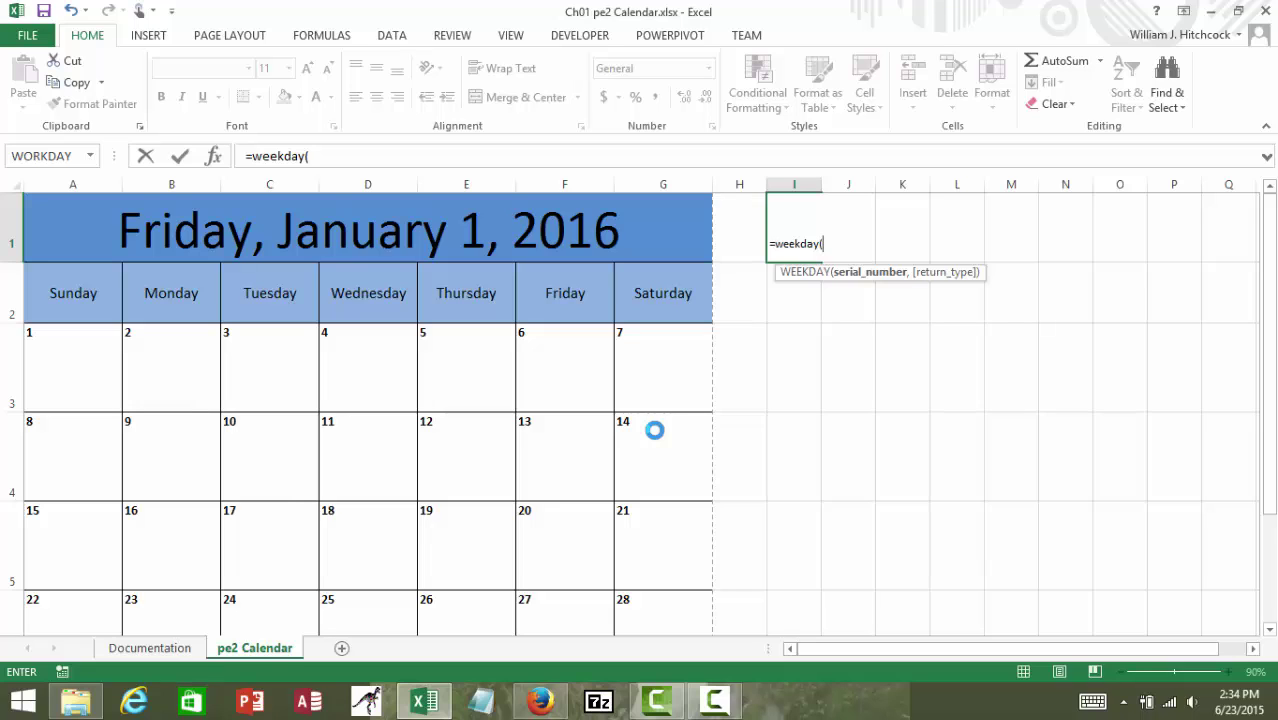
pyautogui.press('Left')
pyautogui.press('Left')
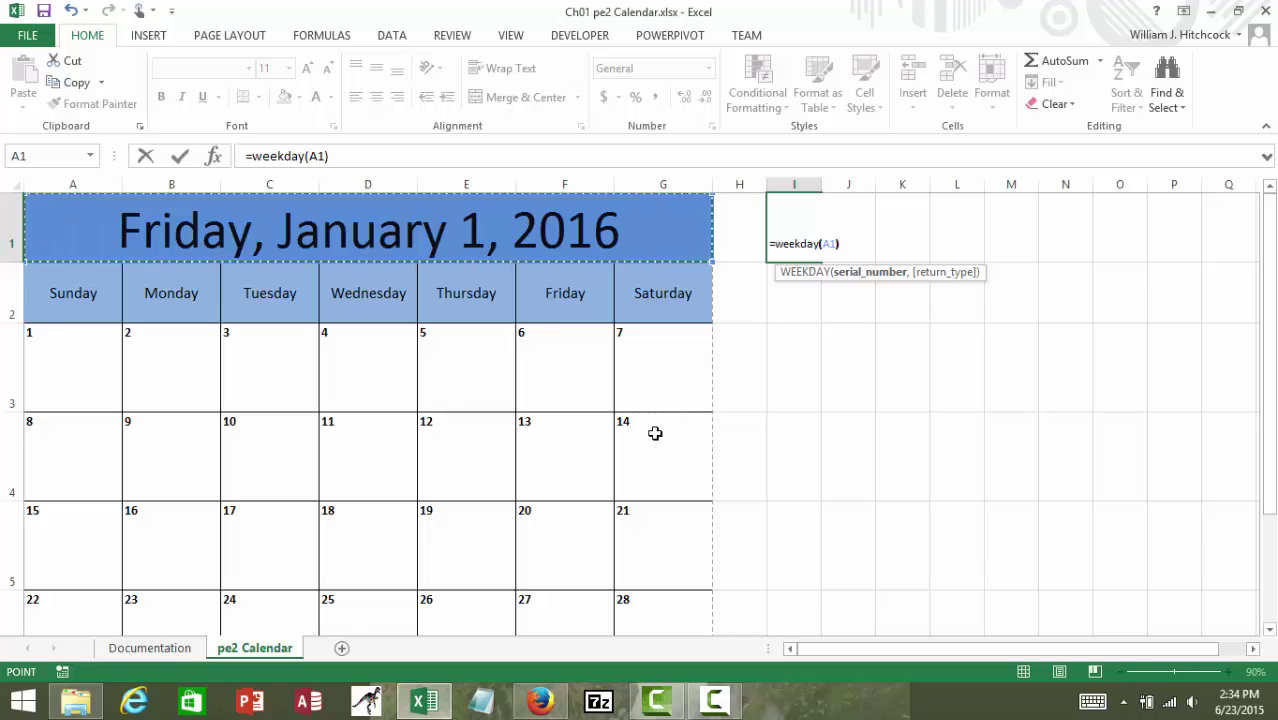
pyautogui.press('Return')
# Test the weekday formula by changing the title date in A1 to 2/1/2016.
pyautogui.hotkey('ctrl', 'Home')
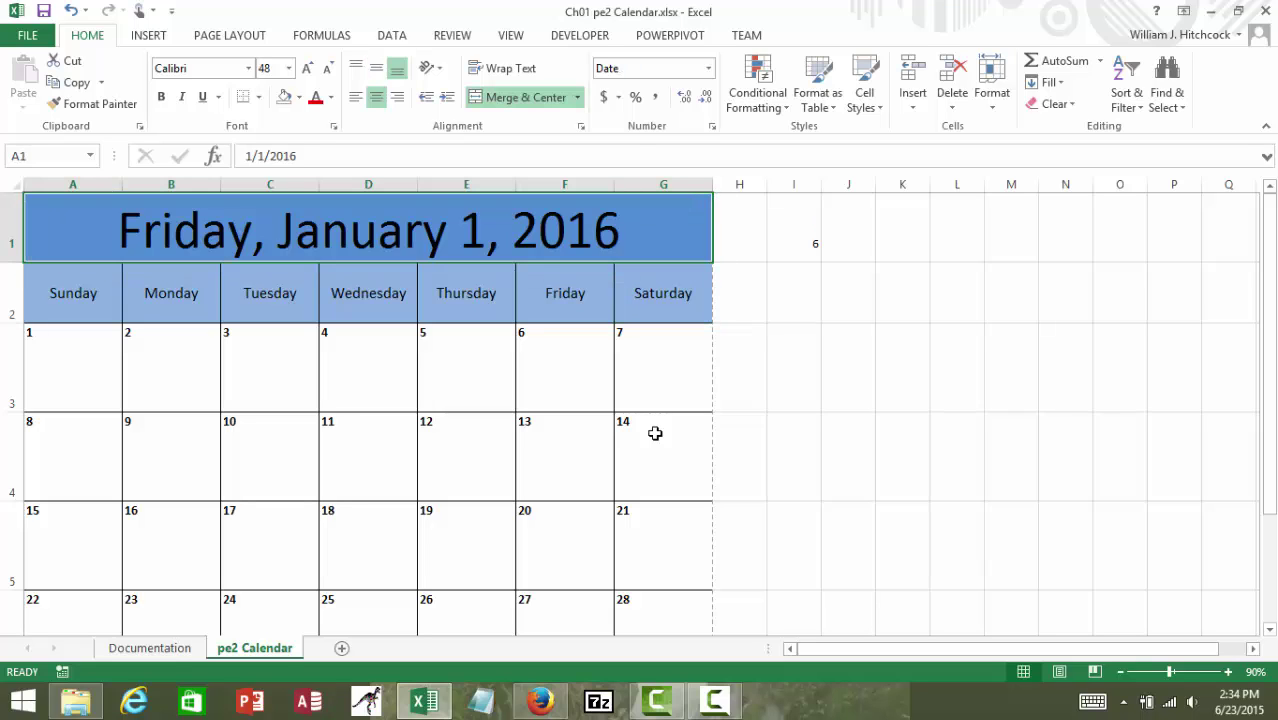
pyautogui.write('2/')
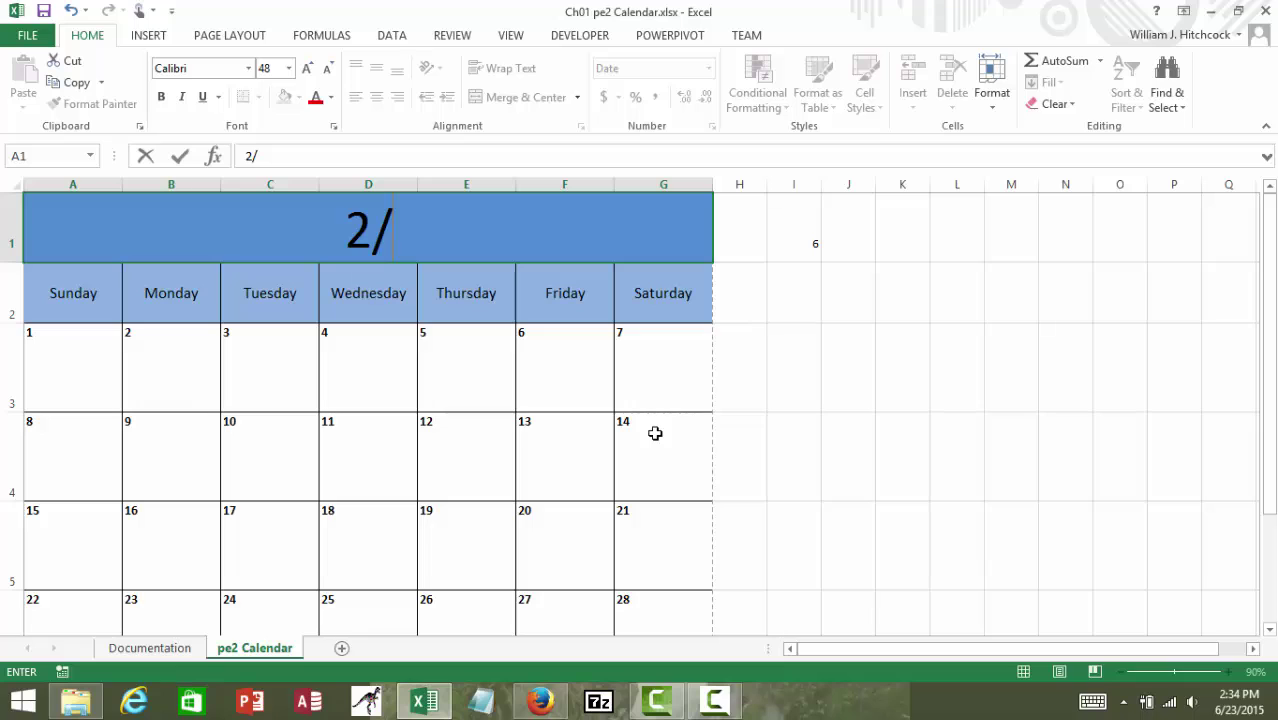
pyautogui.write('1/201')
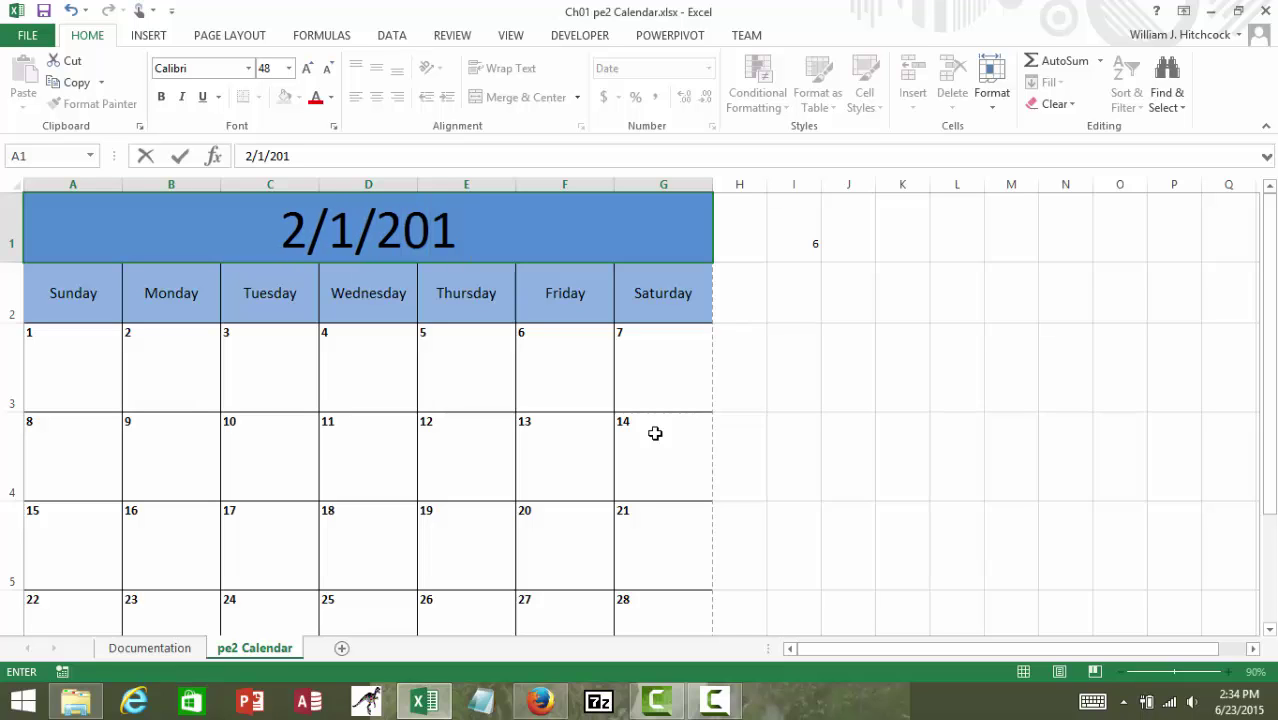
pyautogui.write('6')
pyautogui.press('Return')
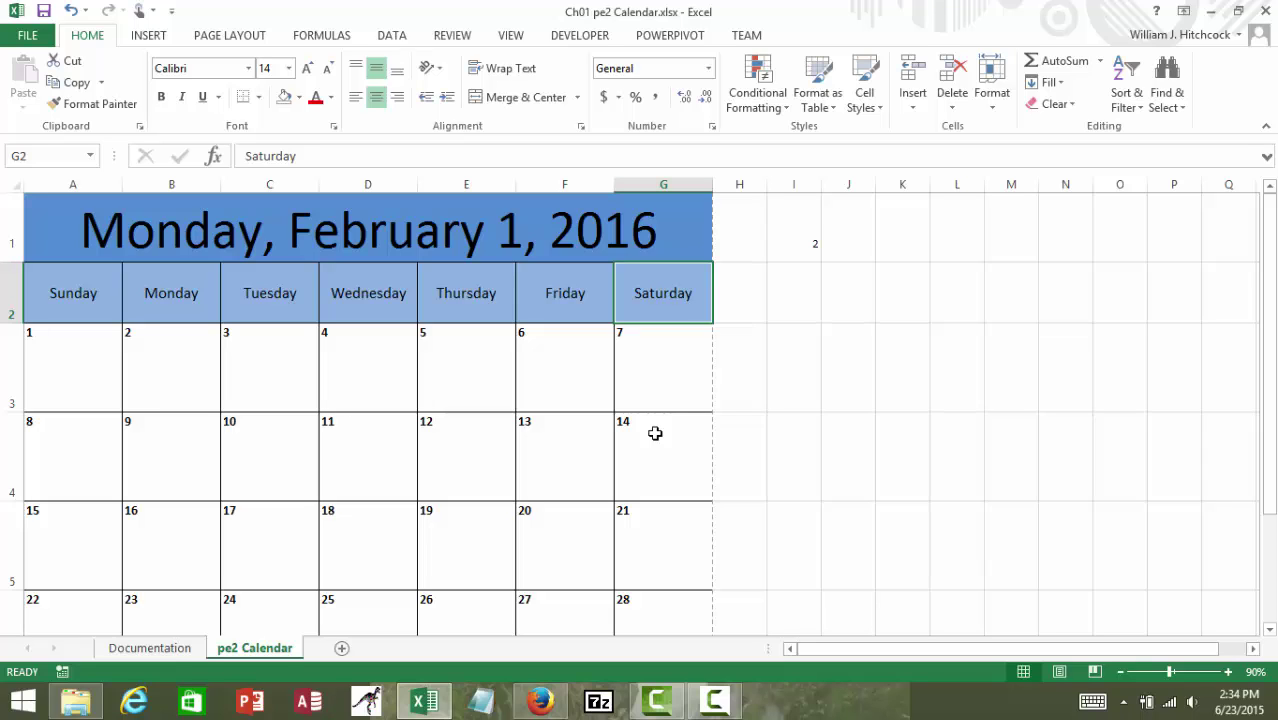
# Set the title date in A1 back to 5/1/2016.
pyautogui.press('Up')
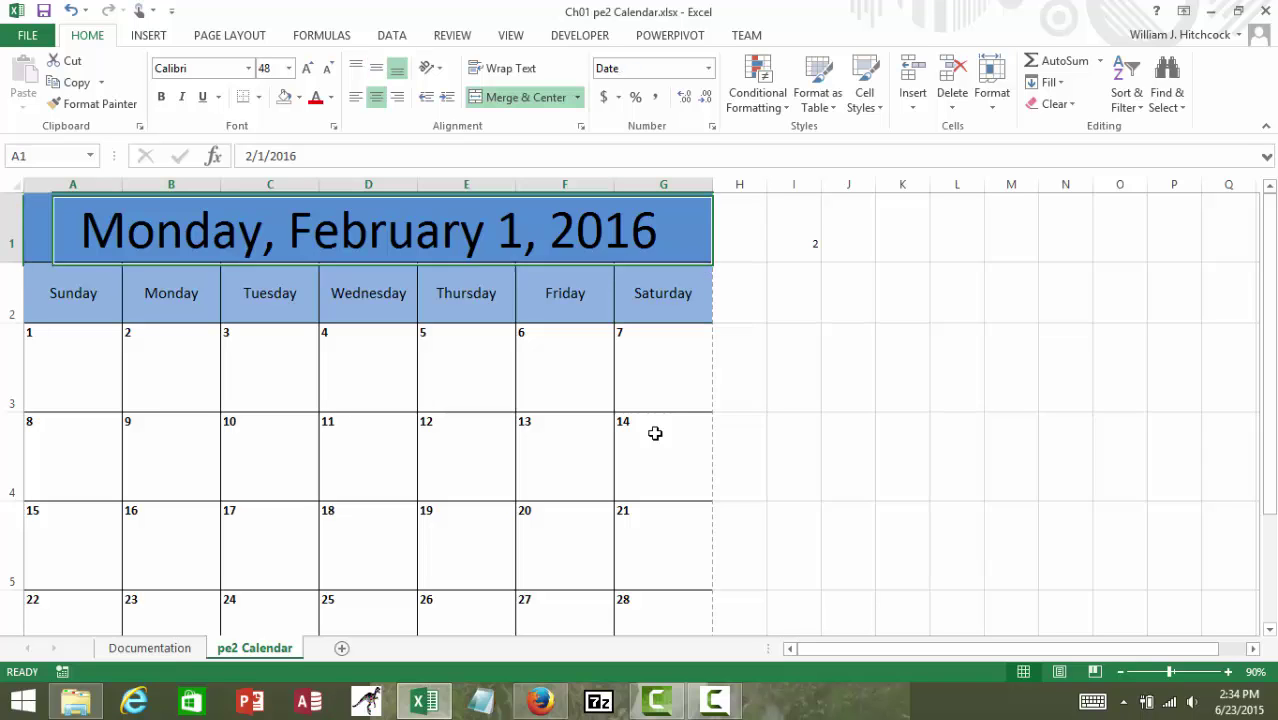
pyautogui.write('5/1')
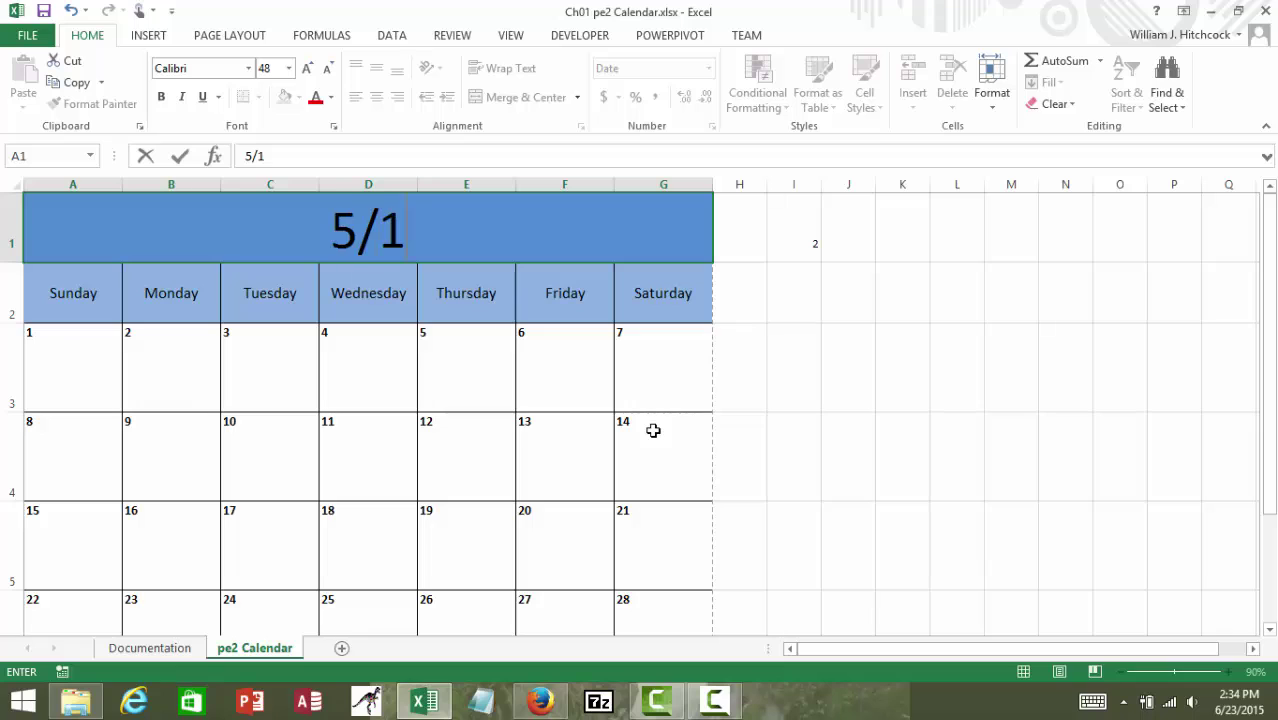
pyautogui.write('/2016')
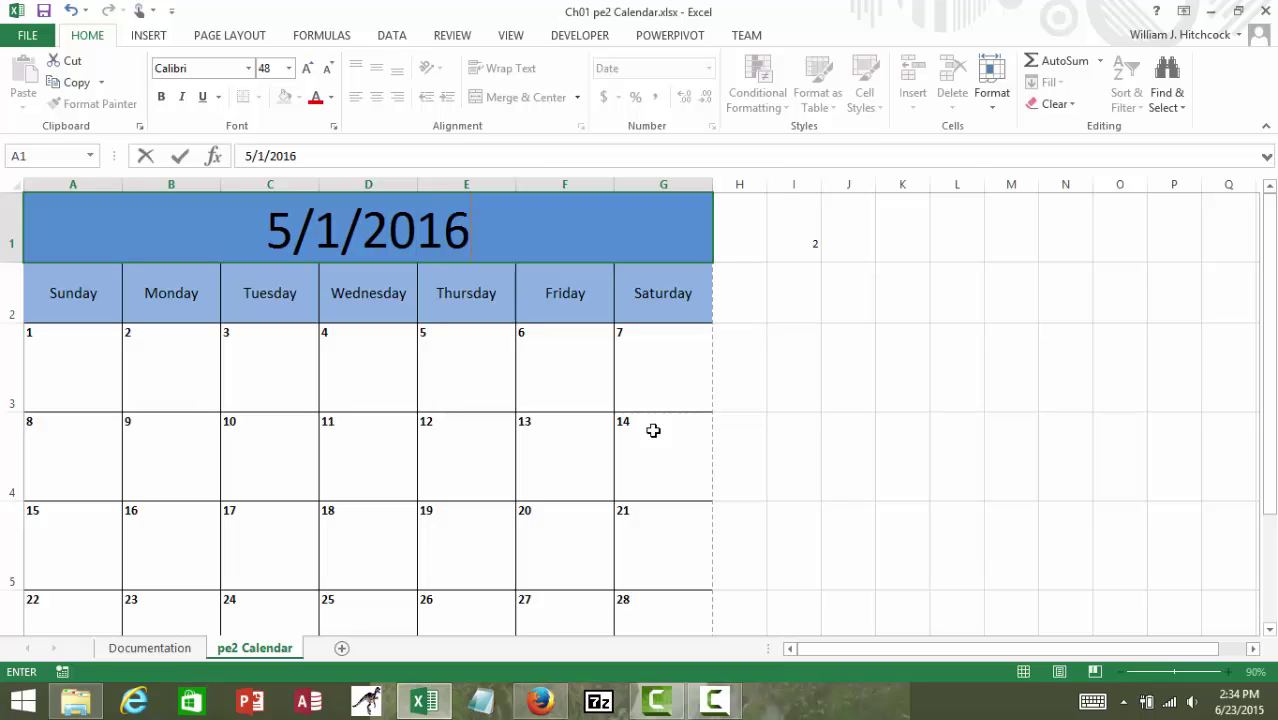
pyautogui.press('Return')
# Enter the weekday labels Sun in I3 and Mon in J3.
pyautogui.press('Down')
pyautogui.press('Down')
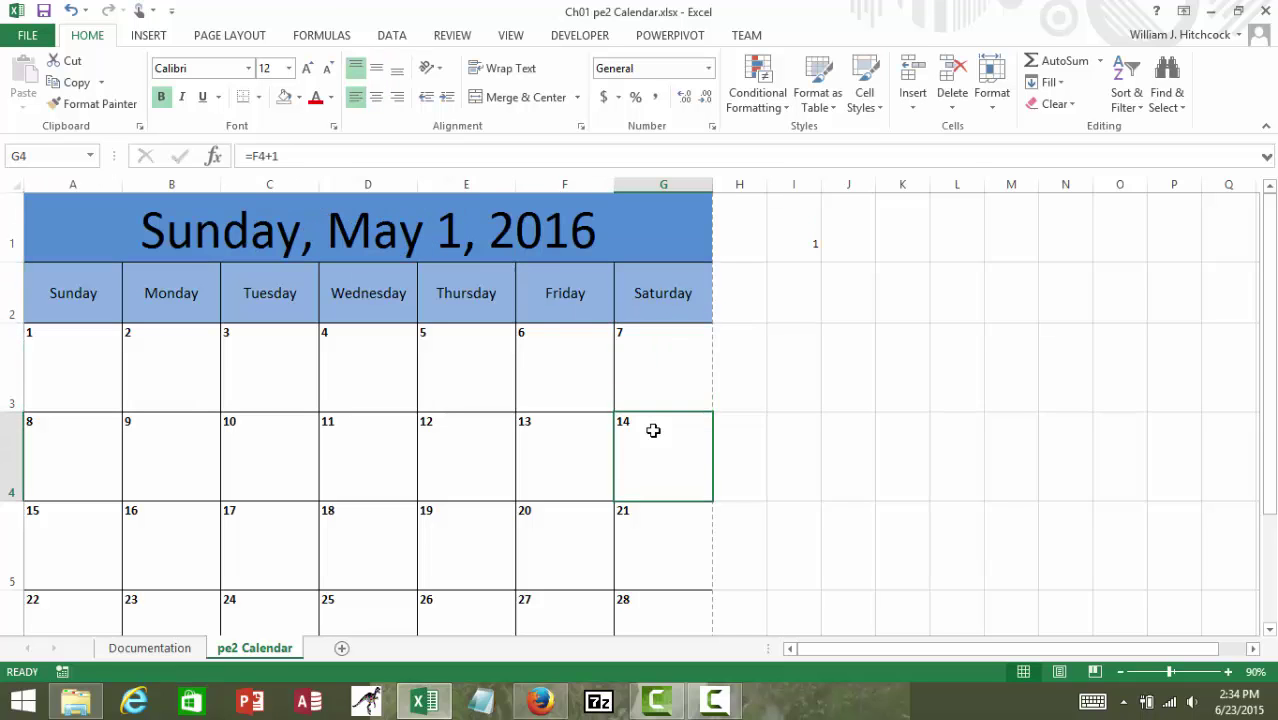
pyautogui.press('Right')
pyautogui.press('Right')
pyautogui.press('Up')
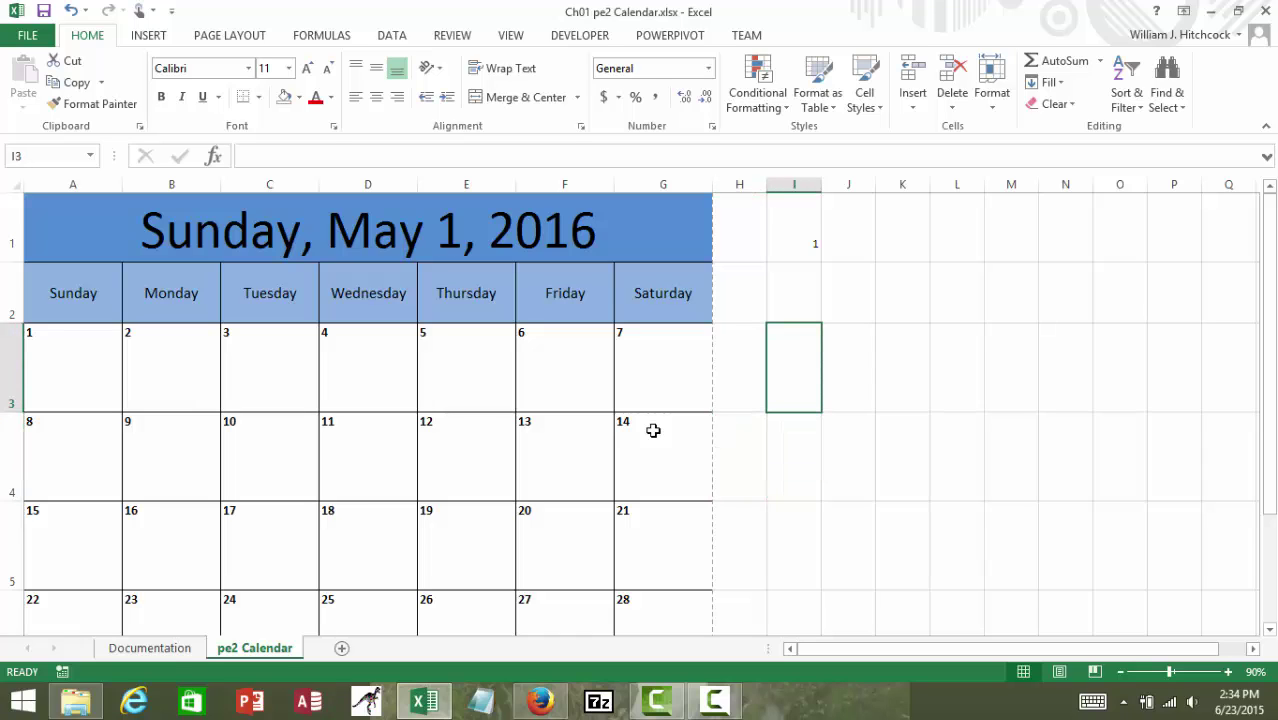
pyautogui.write('Sun')
pyautogui.press('Tab')
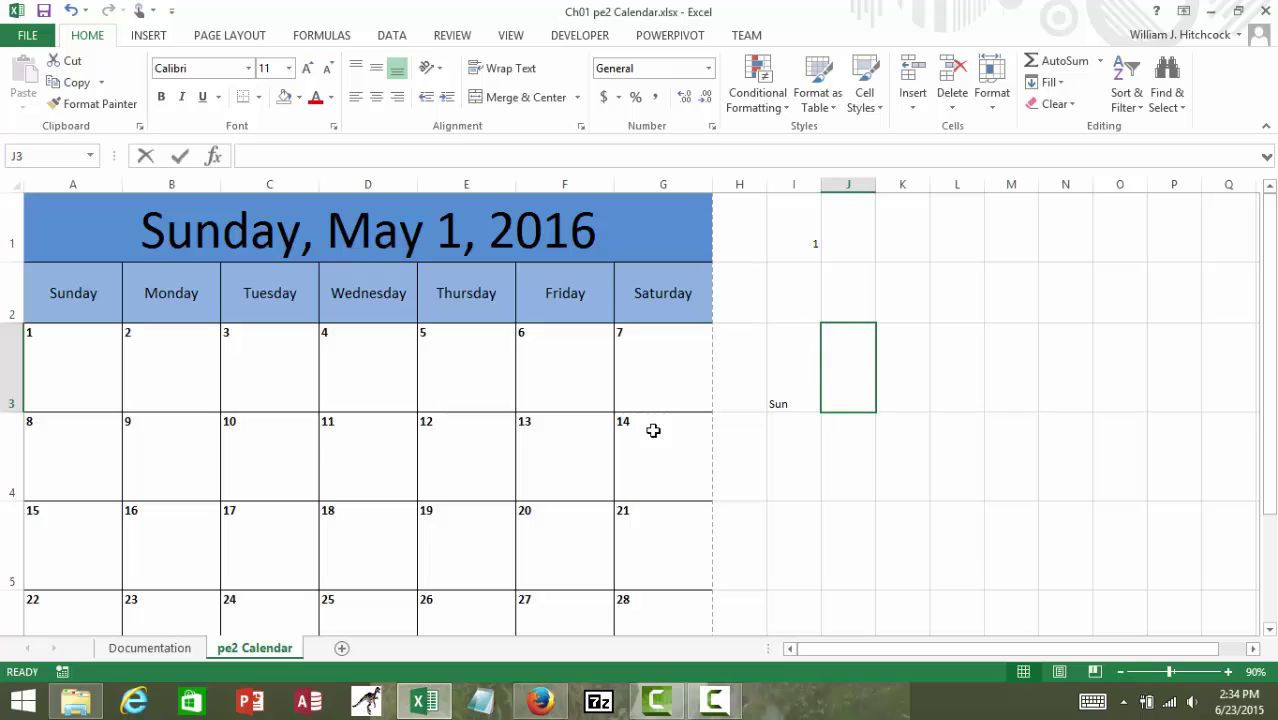
pyautogui.write('Mon')
pyautogui.hotkey('ctrl', 'Return')
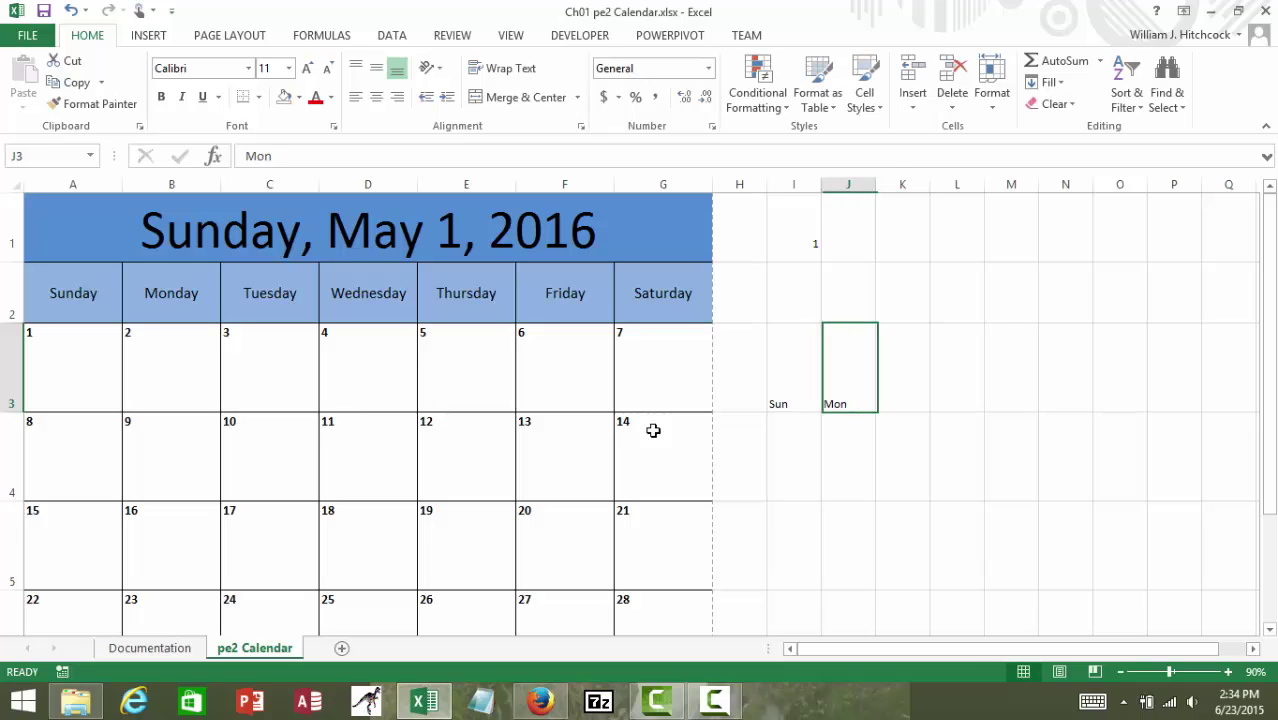
# Extend the weekday labels from I3:J3 through Sat in O3, and select I4 below Sun.
pyautogui.press('Left')
pyautogui.hotkey('shift', 'Right')
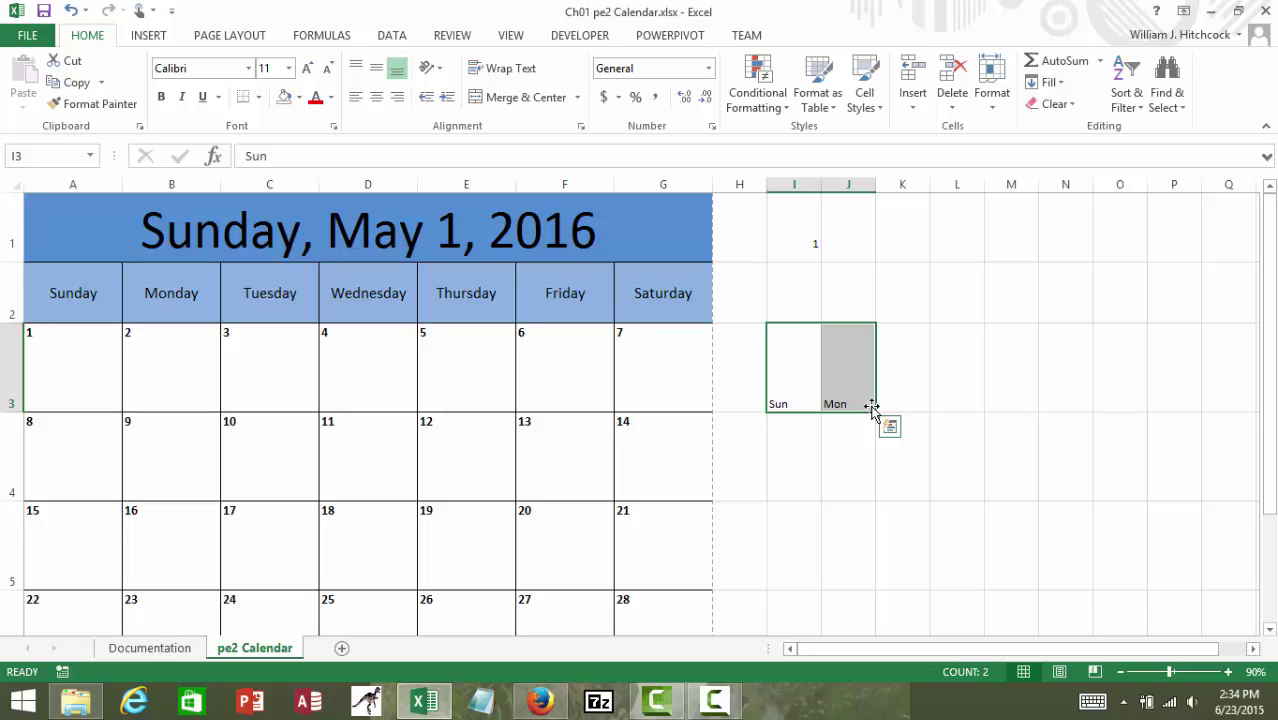
pyautogui.moveTo(788, 380); pyautogui.dragTo(1138, 404)
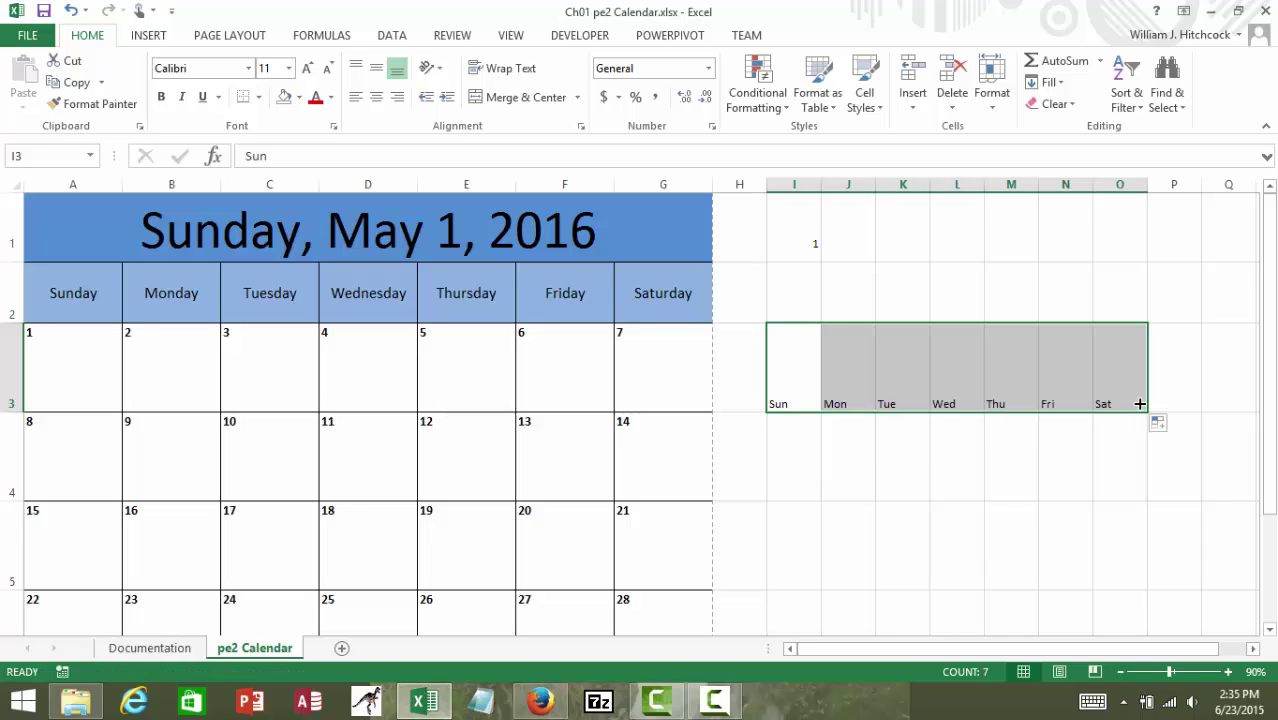
pyautogui.click(804, 462)
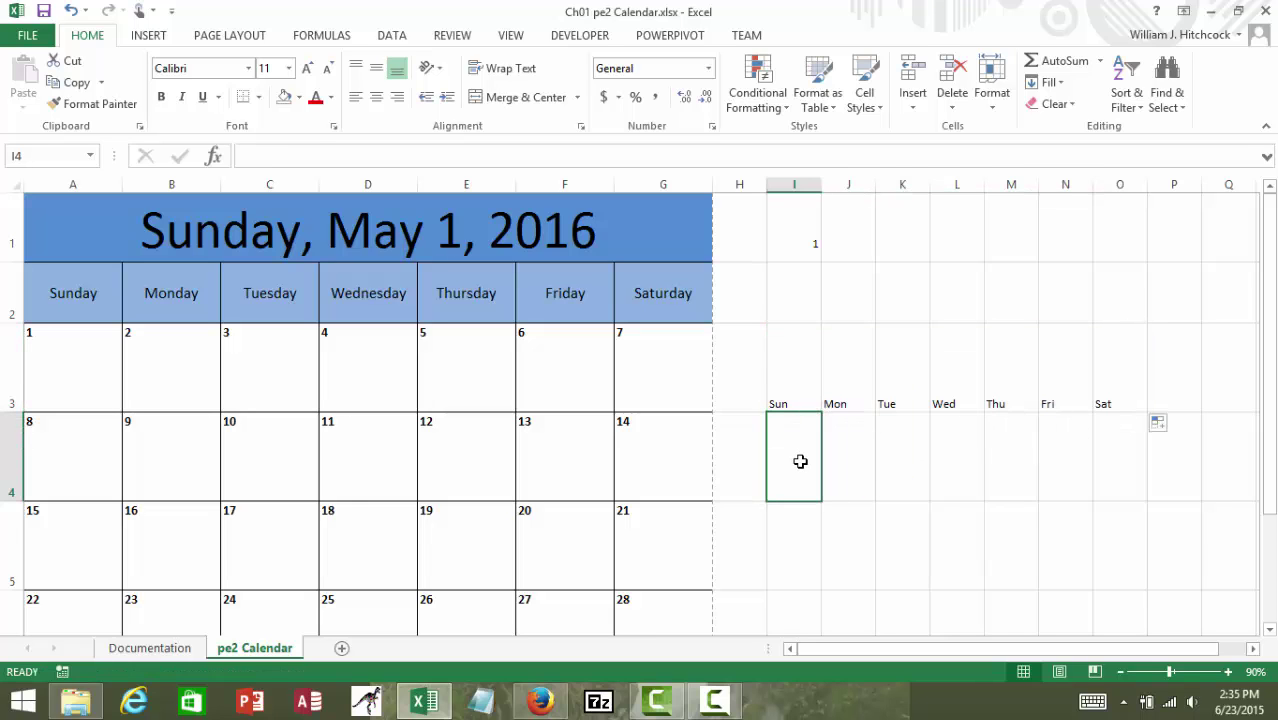
# Enter the number 1 in I4 below Sun and 2 in J4 below Mon.
pyautogui.write('1')
pyautogui.press('Return')
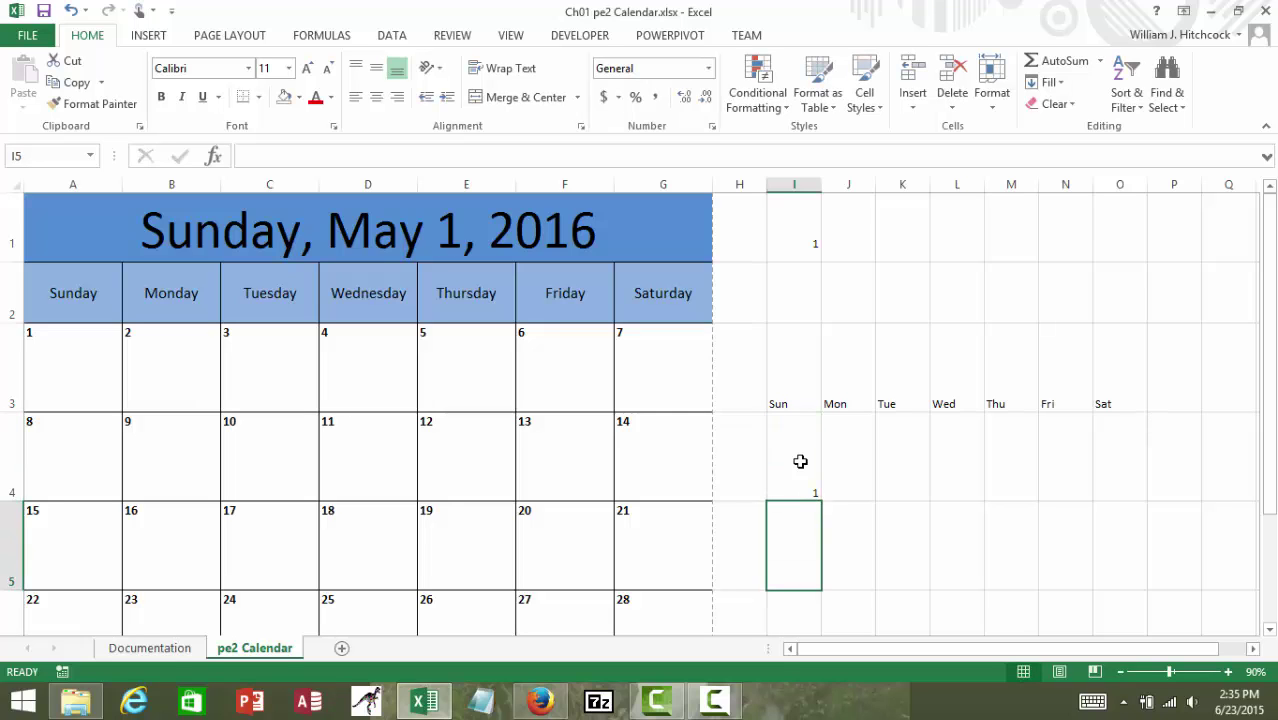
pyautogui.press('Up')
pyautogui.press('Right')
pyautogui.write('2')
pyautogui.press('Return')
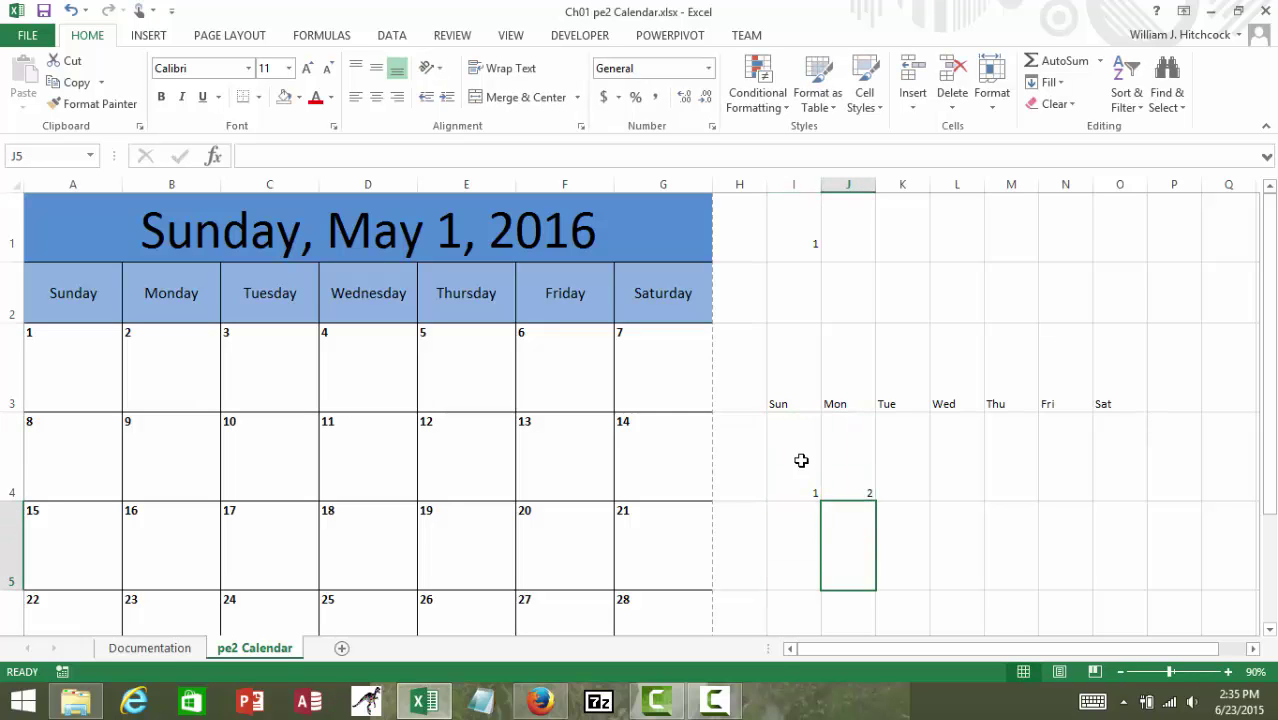
# Extend the number series from I4:J4 through 7 in O4 below Sat.
pyautogui.click(801, 460)
pyautogui.hotkey('shift', 'Right')
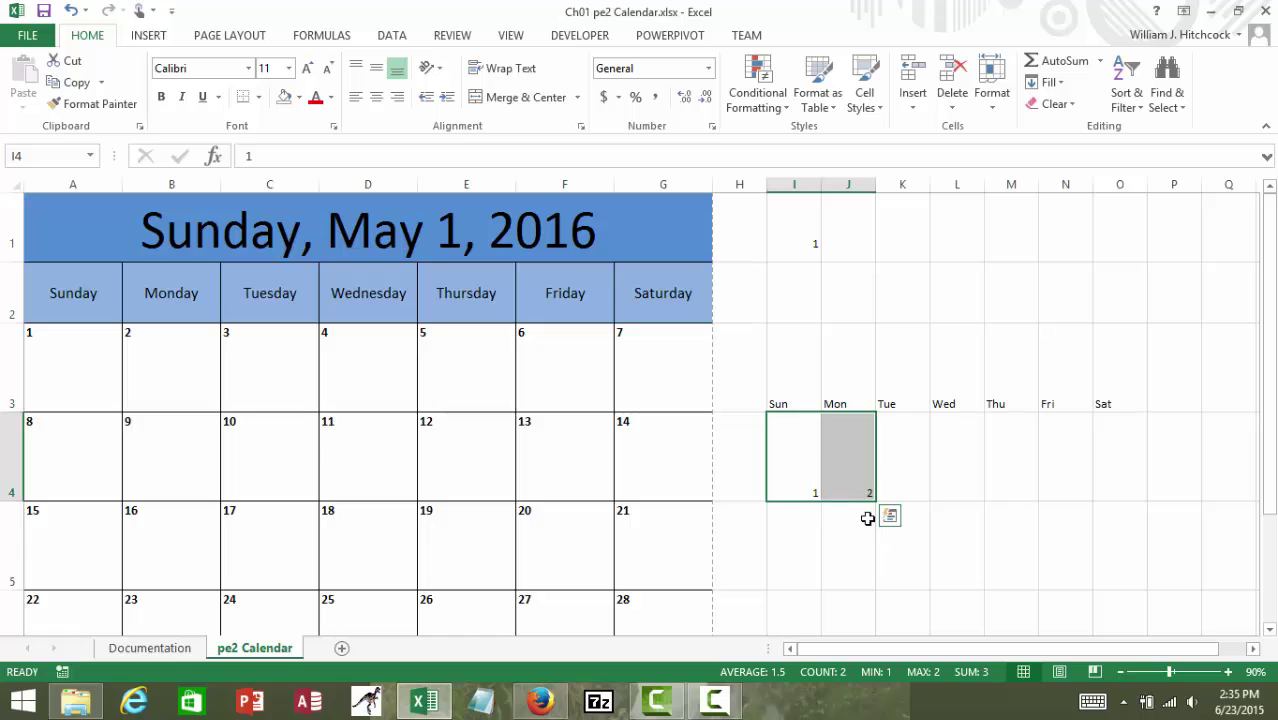
pyautogui.moveTo(876, 501); pyautogui.dragTo(1127, 499)
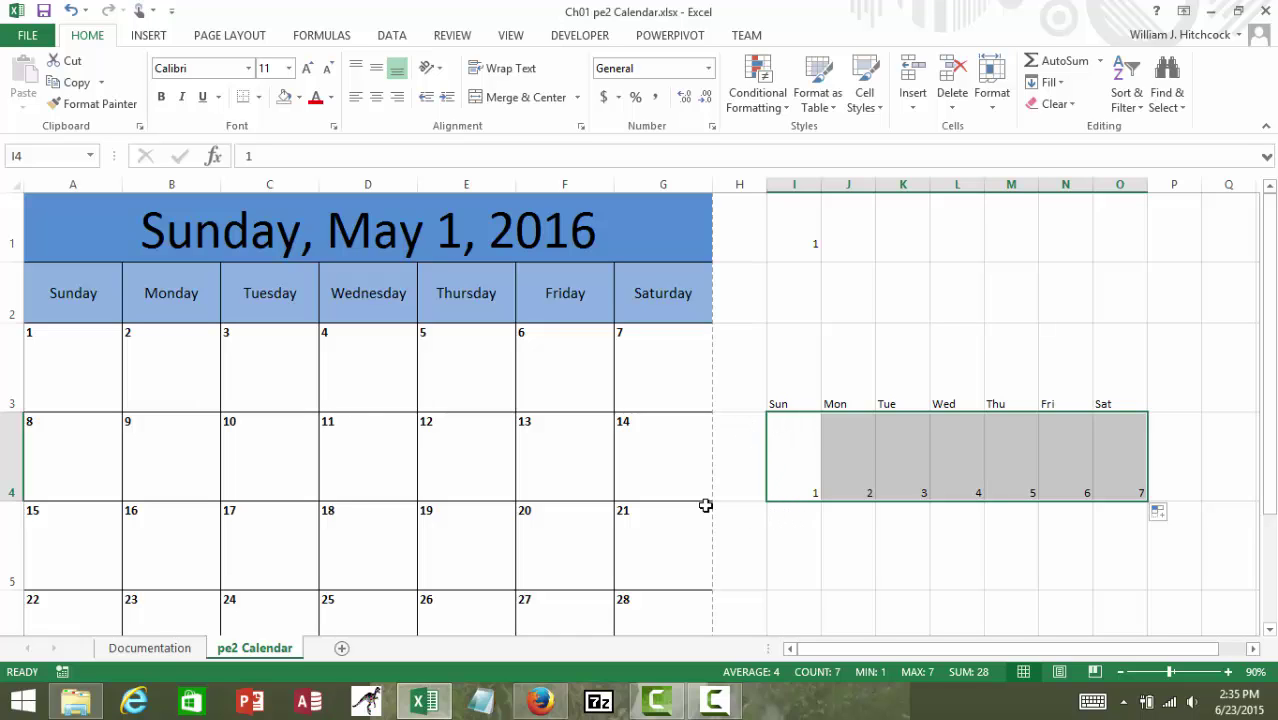
# Clear the day numbers from the whole calendar grid, A3:G7.
pyautogui.click(90, 362)
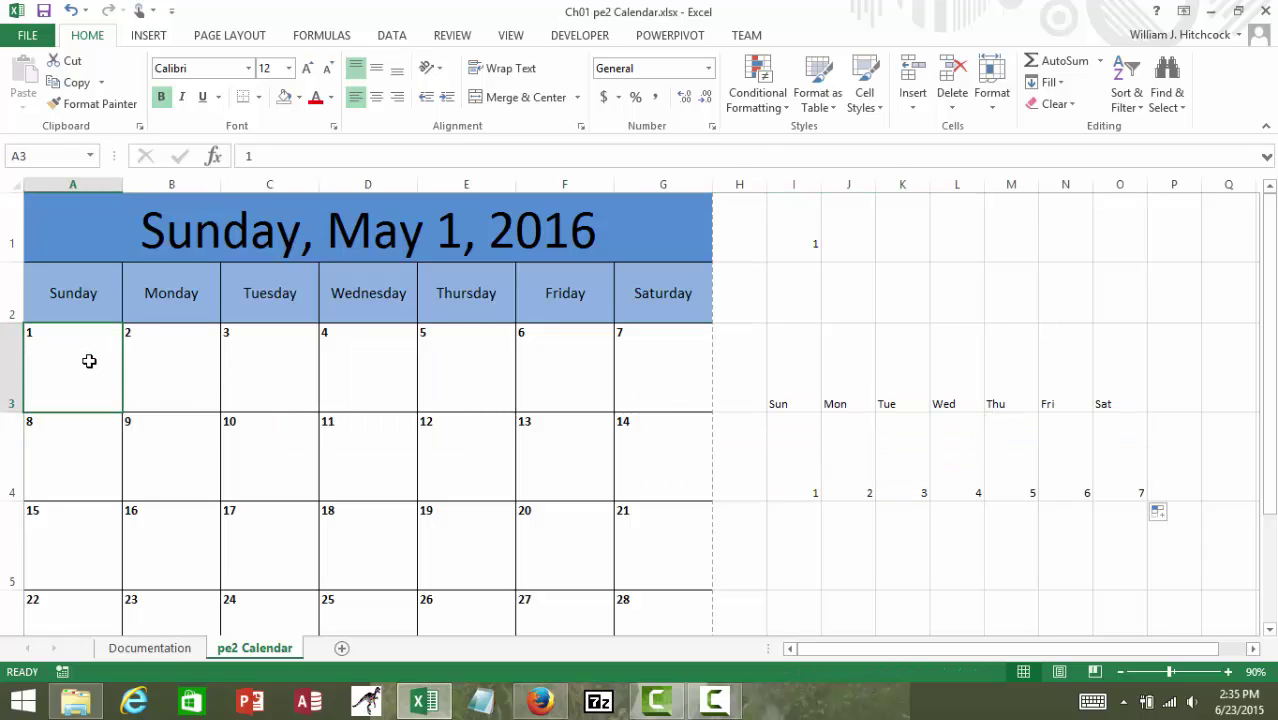
pyautogui.hotkey('shift', 'Right')
pyautogui.hotkey('shift', 'Right')
pyautogui.hotkey('shift', 'Right')
pyautogui.hotkey('shift', 'Right')
pyautogui.hotkey('shift', 'Right')
pyautogui.hotkey('shift', 'Right')
pyautogui.hotkey('shift', 'Down')
pyautogui.hotkey('shift', 'Down')
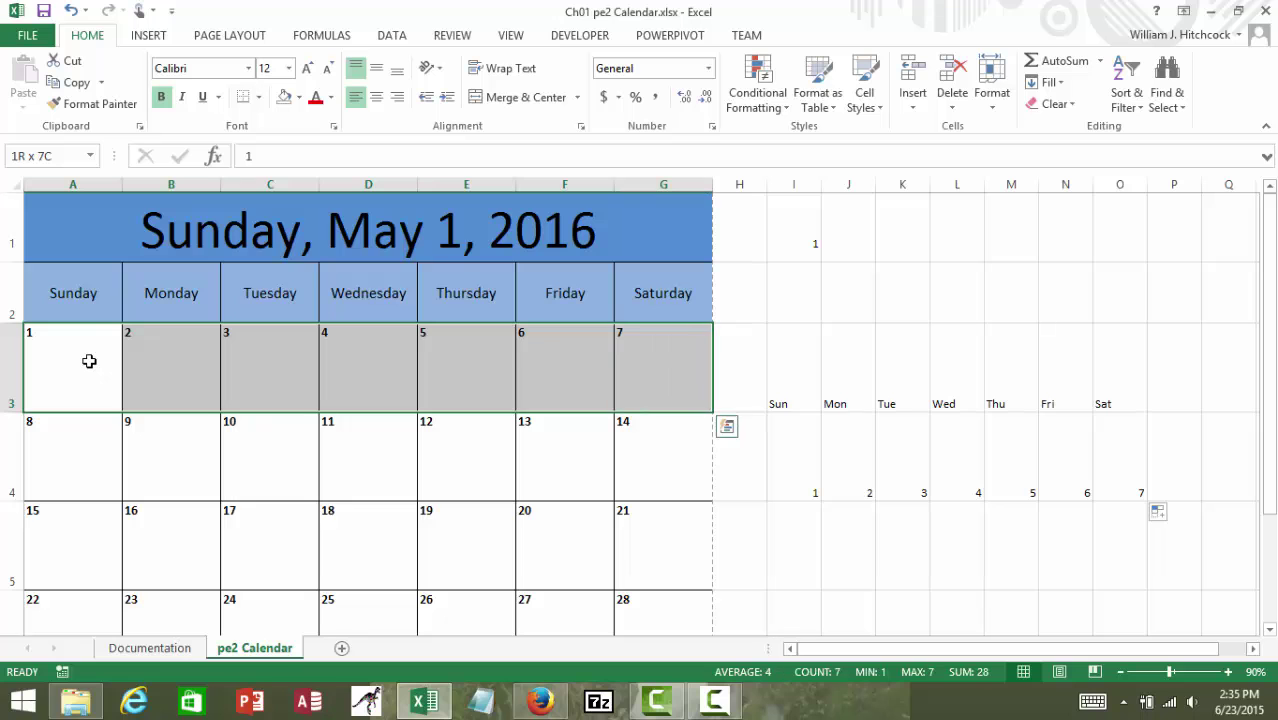
pyautogui.hotkey('shift', 'Down')
pyautogui.hotkey('shift', 'Down')
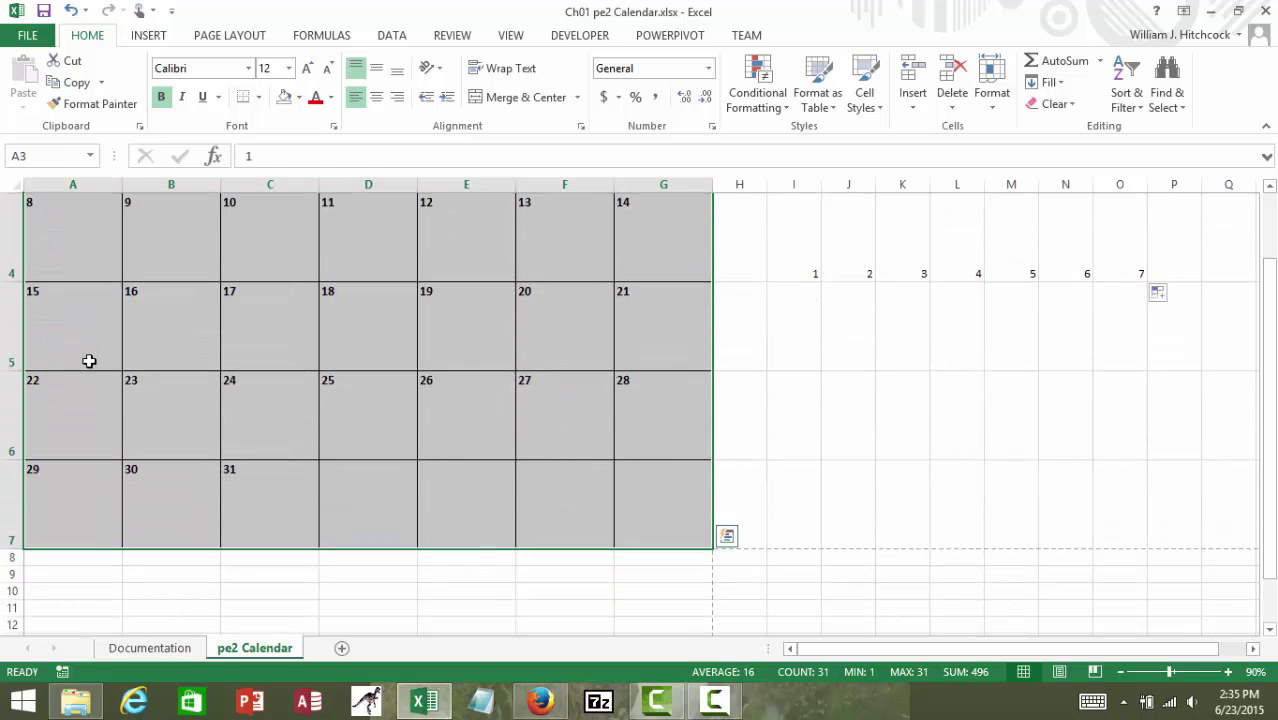
pyautogui.press('Delete')
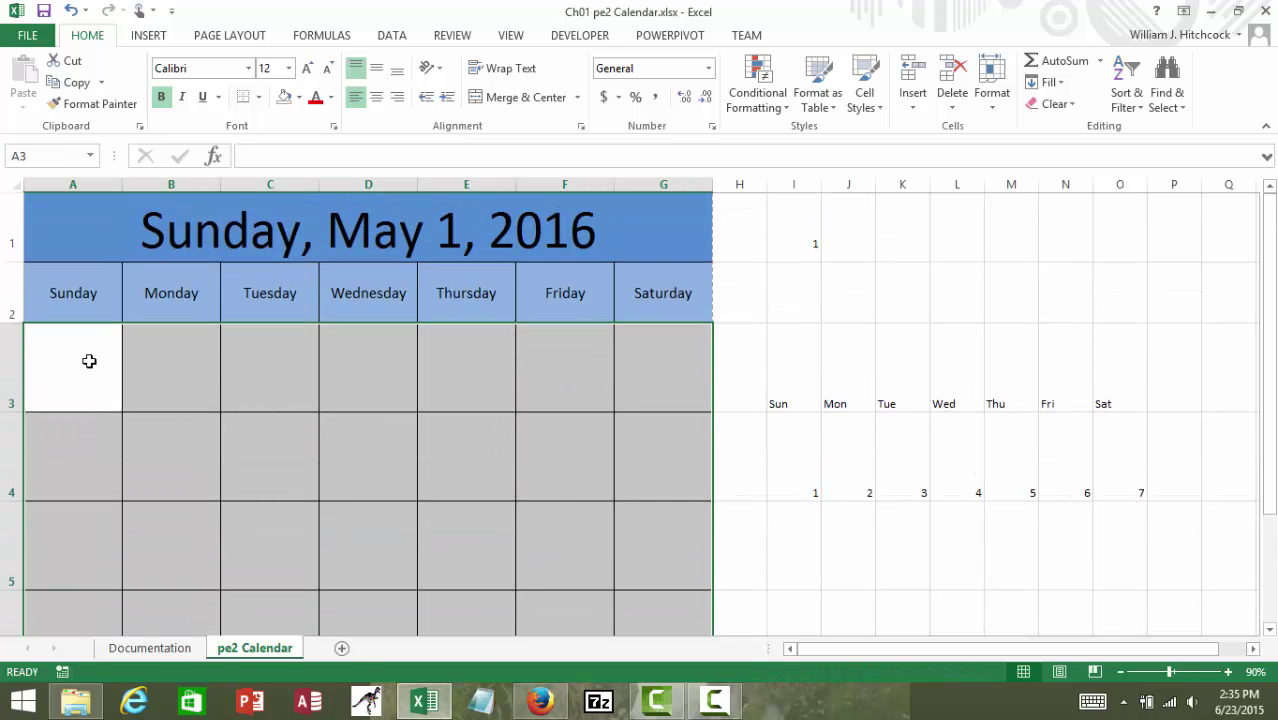
# Enter the formula =A1 in A3 and format the cell as a short date.
pyautogui.click(89, 361)
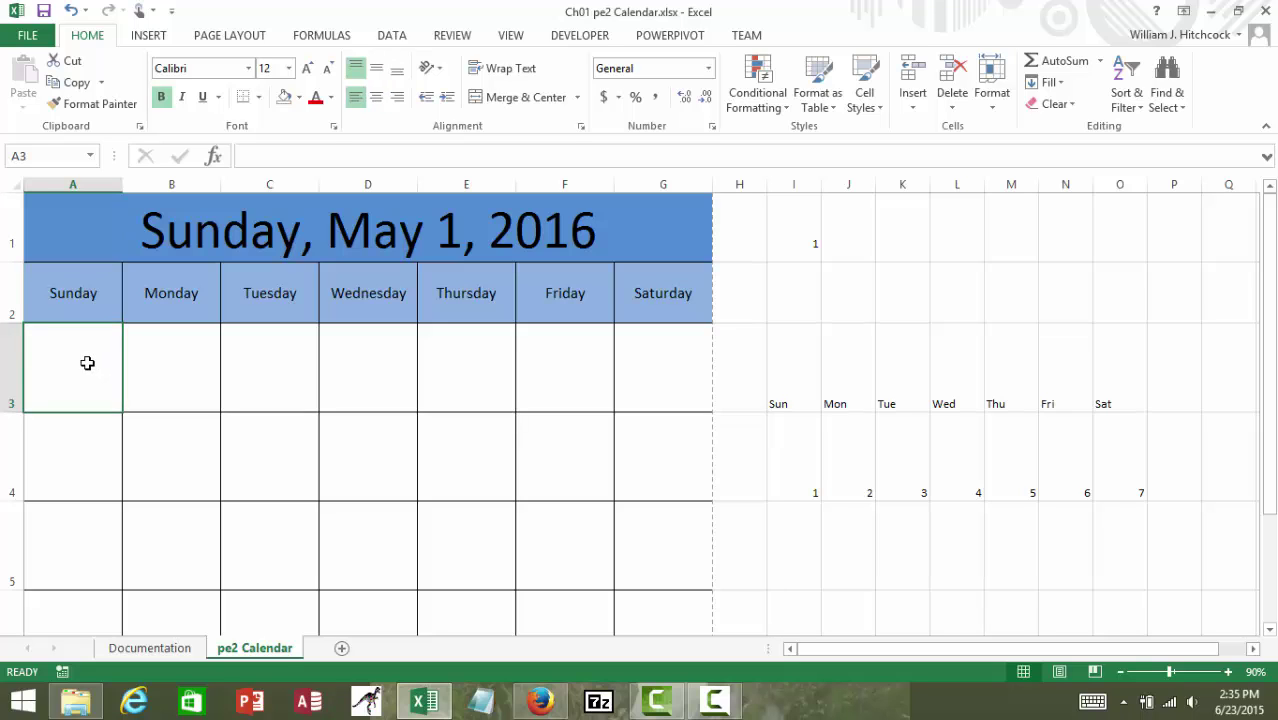
pyautogui.write('=')
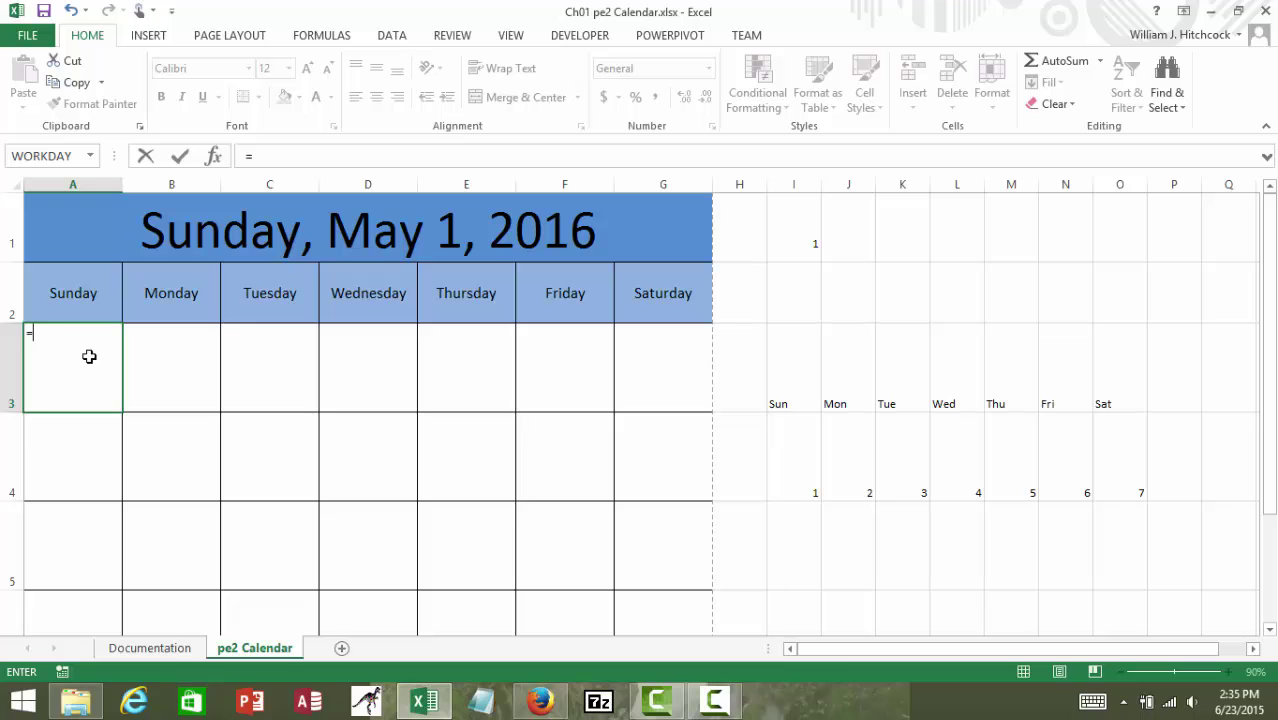
pyautogui.click(232, 234)
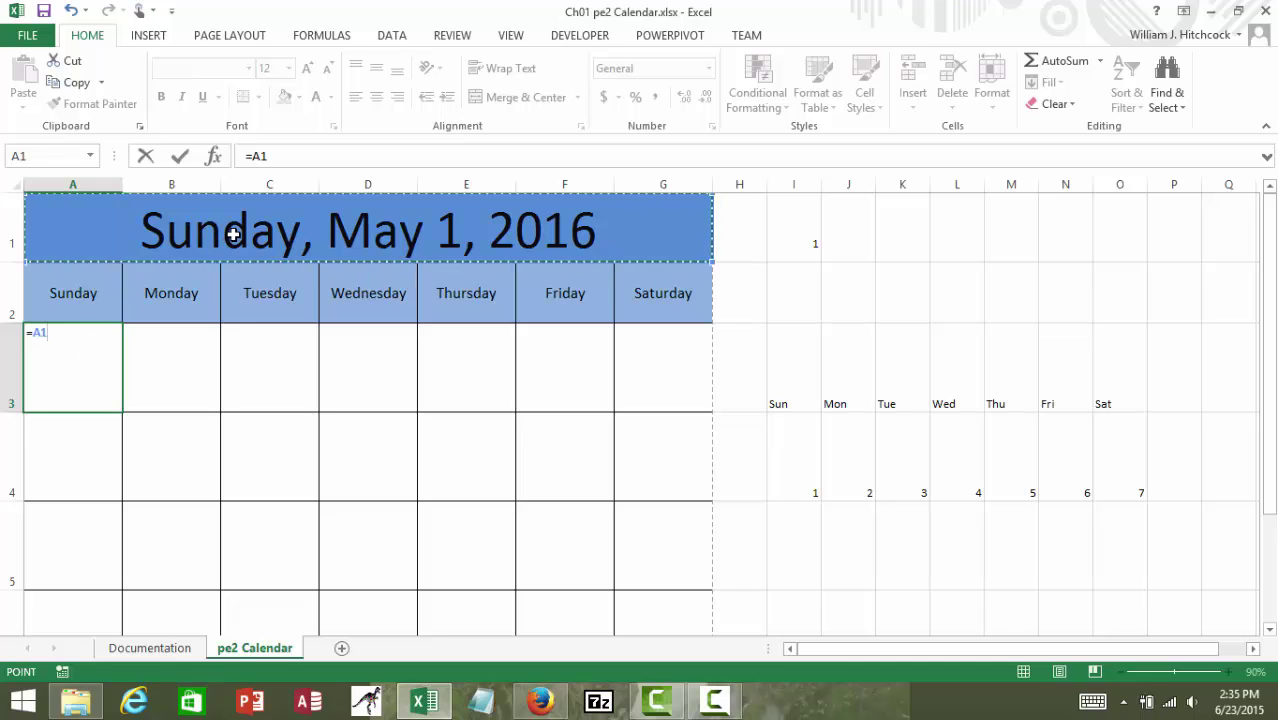
pyautogui.press('Return')
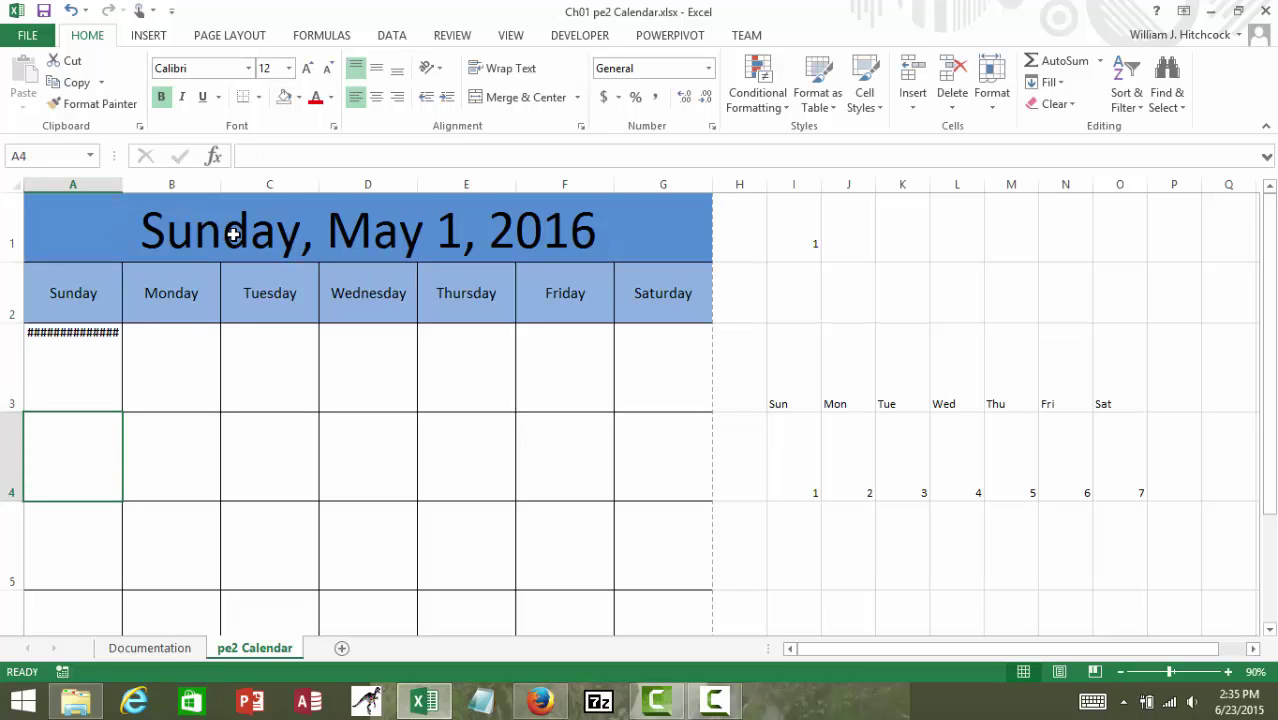
pyautogui.press('Up')
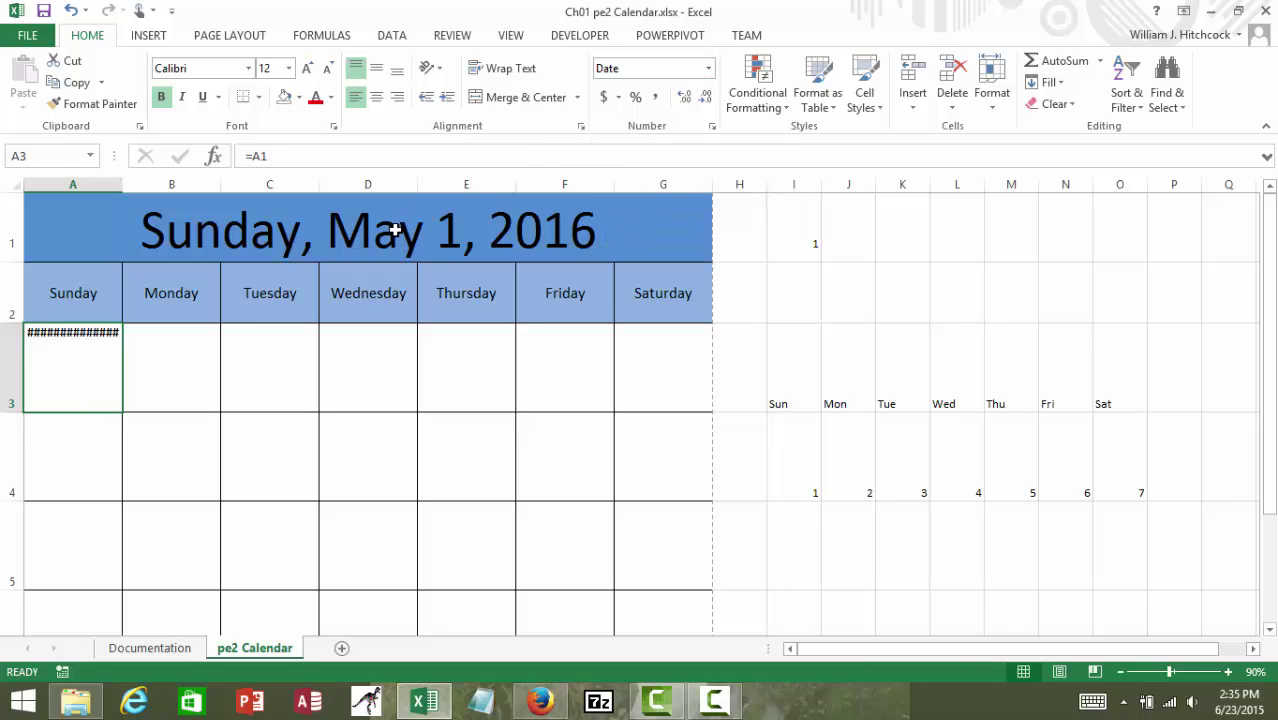
pyautogui.click(709, 70)
pyautogui.click(677, 278)
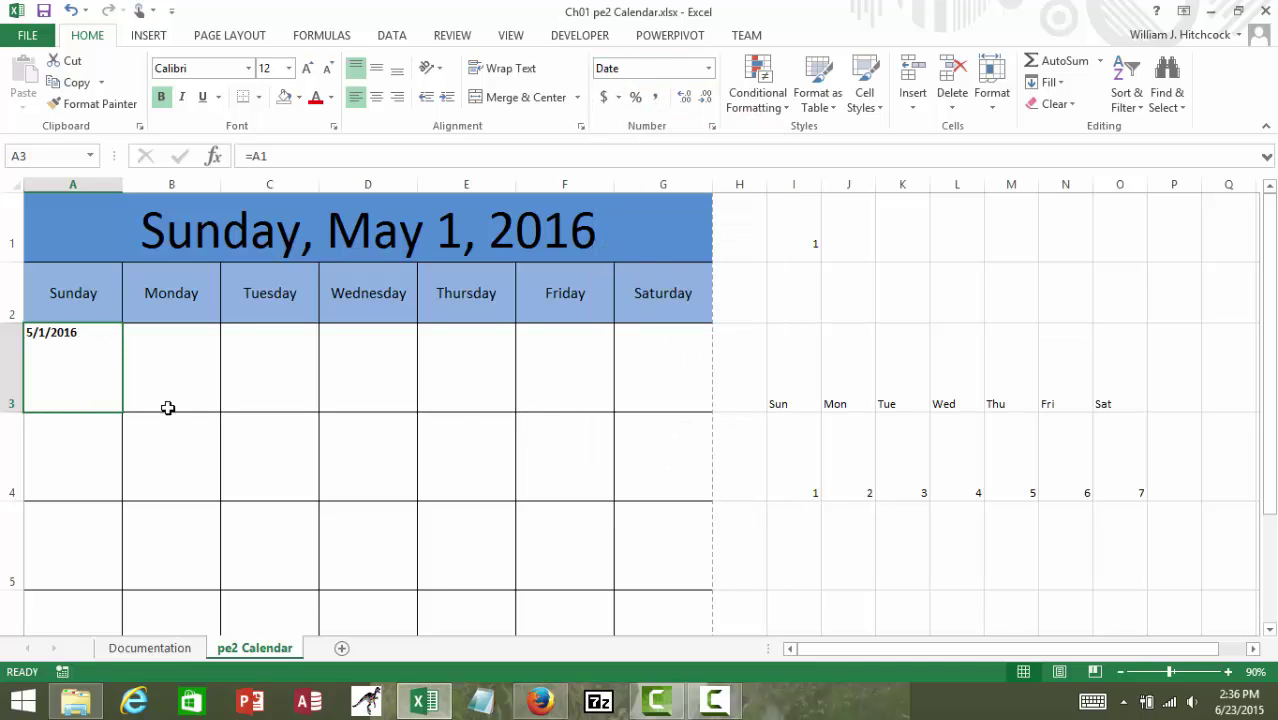
# Copy the date formatting of A3 to the calendar's day cells with Format Painter.
pyautogui.click(100, 106)
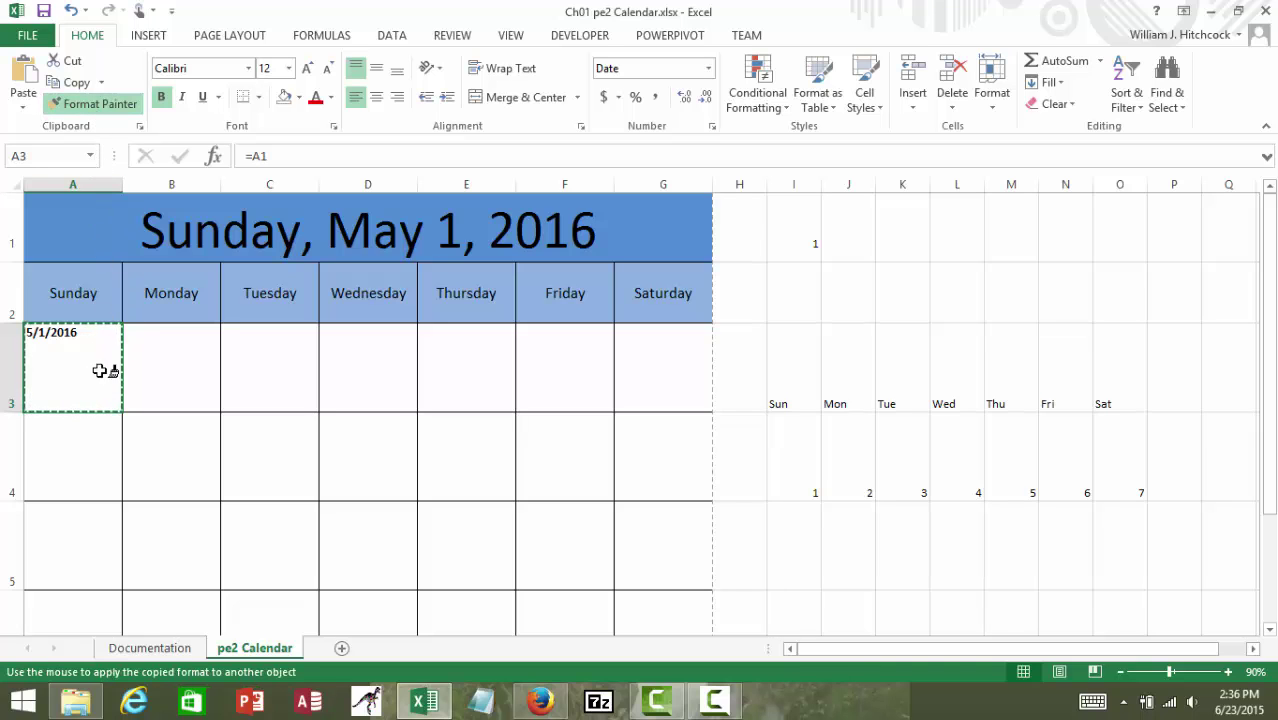
pyautogui.moveTo(100, 368)
pyautogui.mouseDown()
pyautogui.moveTo(322, 397)
pyautogui.moveTo(516, 454)
pyautogui.mouseUp()
pyautogui.moveTo(601, 586)
pyautogui.mouseDown()
pyautogui.moveTo(622, 613)
pyautogui.moveTo(628, 659)
pyautogui.moveTo(642, 531)
pyautogui.mouseUp()
# Enter the formula =A3+1 in B3 for the first Monday.
pyautogui.press('Up')
pyautogui.press('Up')
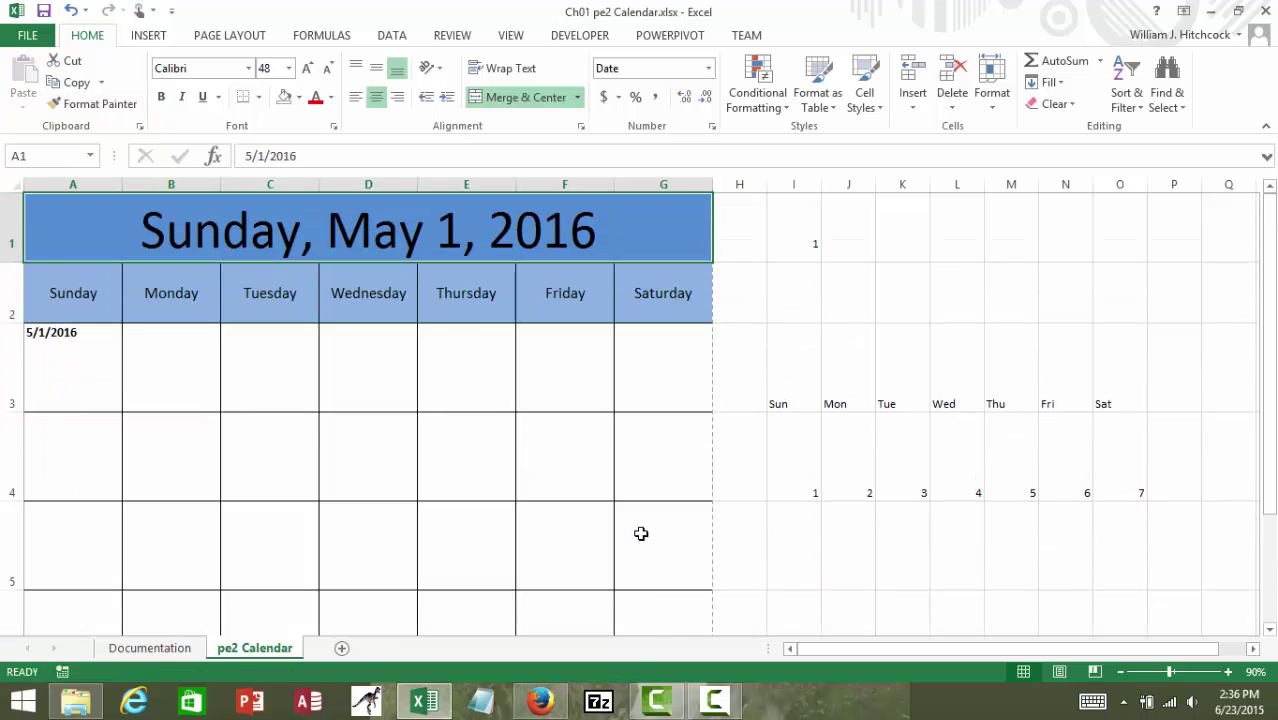
pyautogui.press('Down')
pyautogui.press('Down')
pyautogui.press('Right')
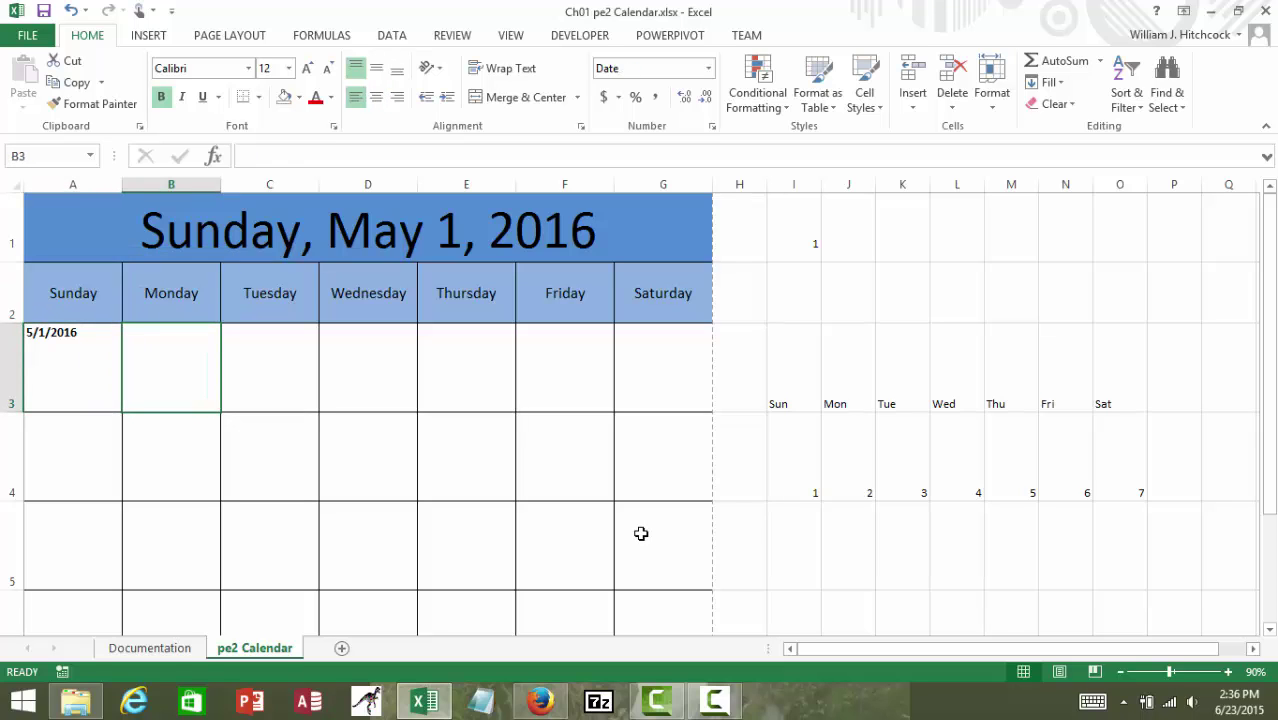
pyautogui.write('=')
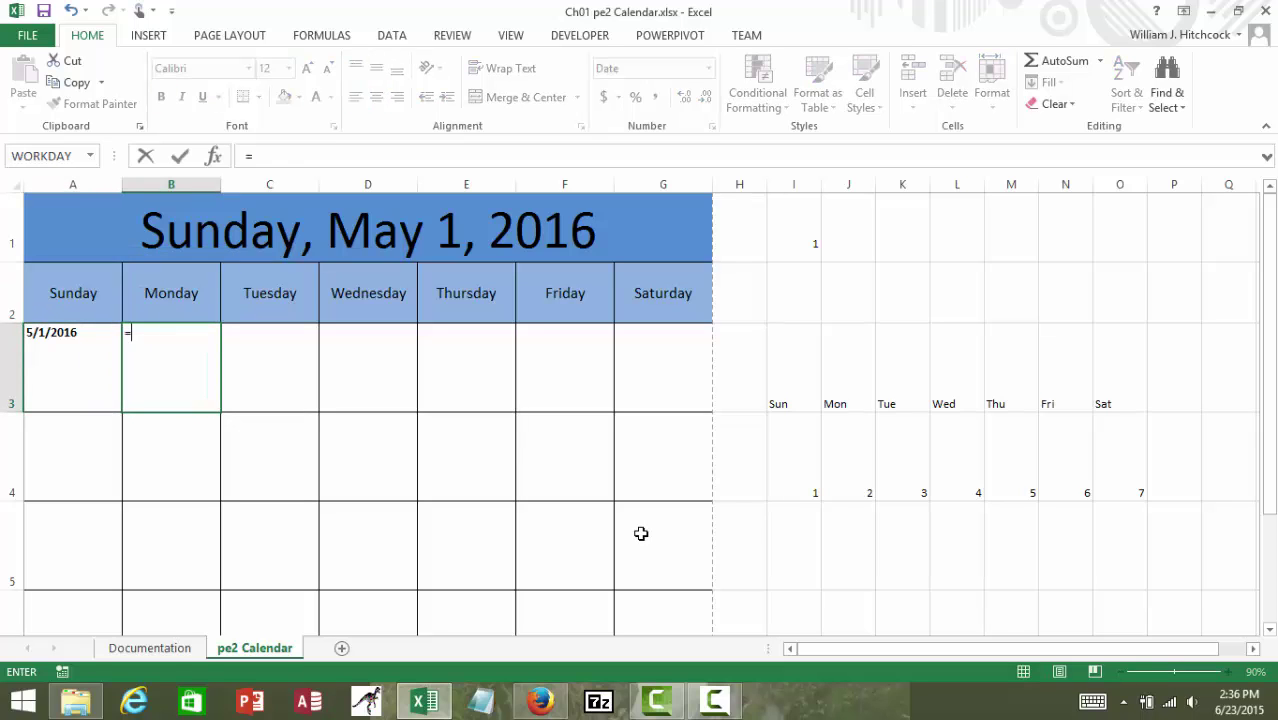
pyautogui.press('Left')
pyautogui.write('+1')
pyautogui.press('Return')
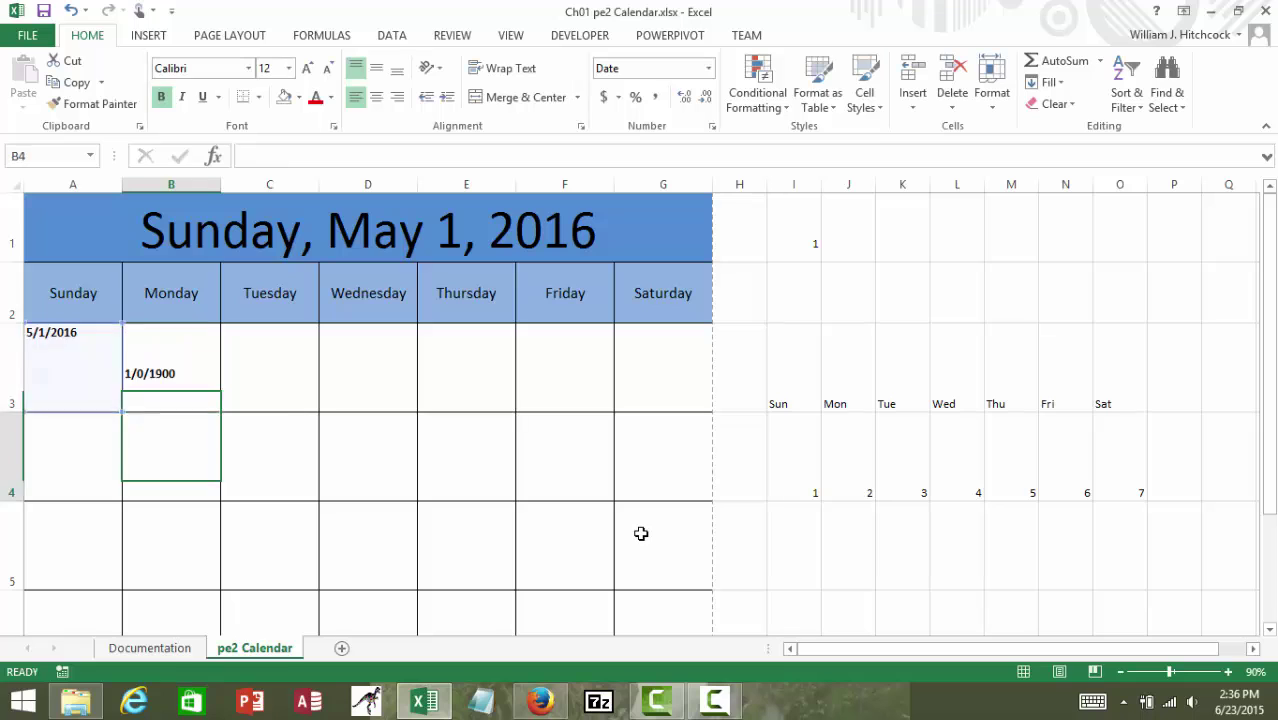
# Copy the formula in B3 across C3:G3 to complete the first week.
pyautogui.press('Up')
pyautogui.hotkey('ctrl', 'c')
pyautogui.press('Right')
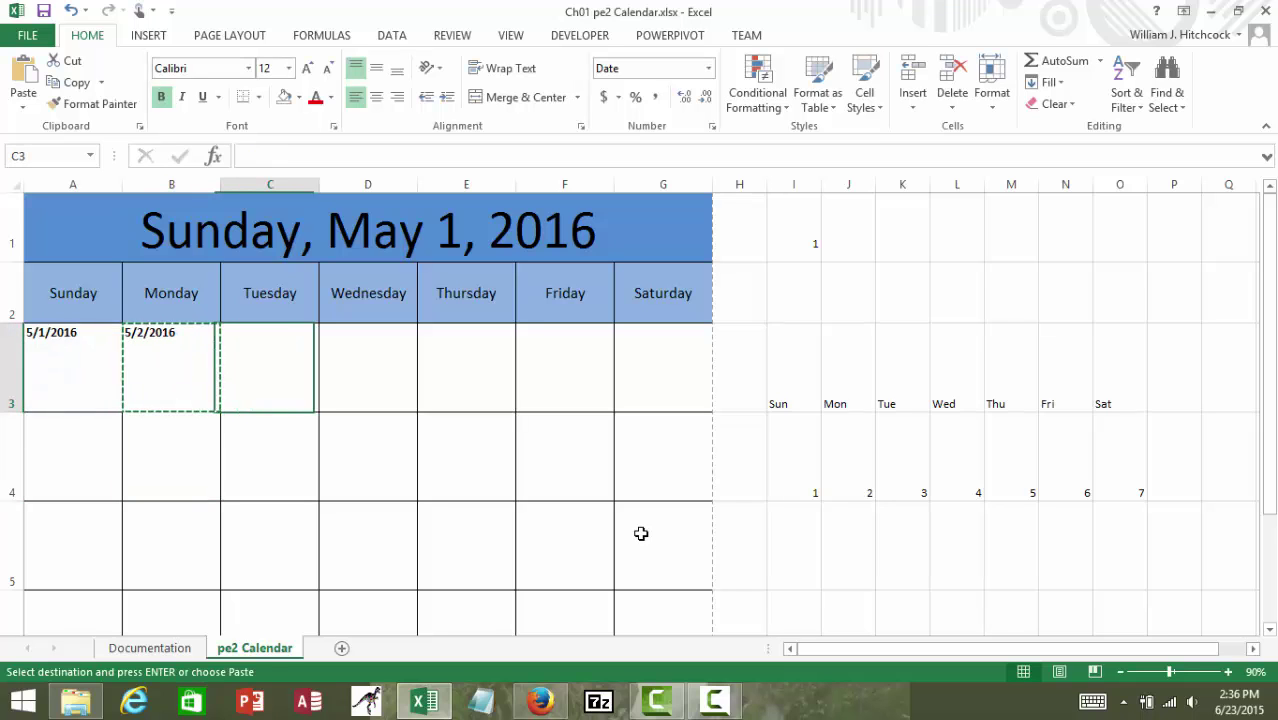
pyautogui.hotkey('shift', 'Right')
pyautogui.hotkey('shift', 'Right')
pyautogui.hotkey('shift', 'Right')
pyautogui.hotkey('shift', 'Right')
pyautogui.press('Return')
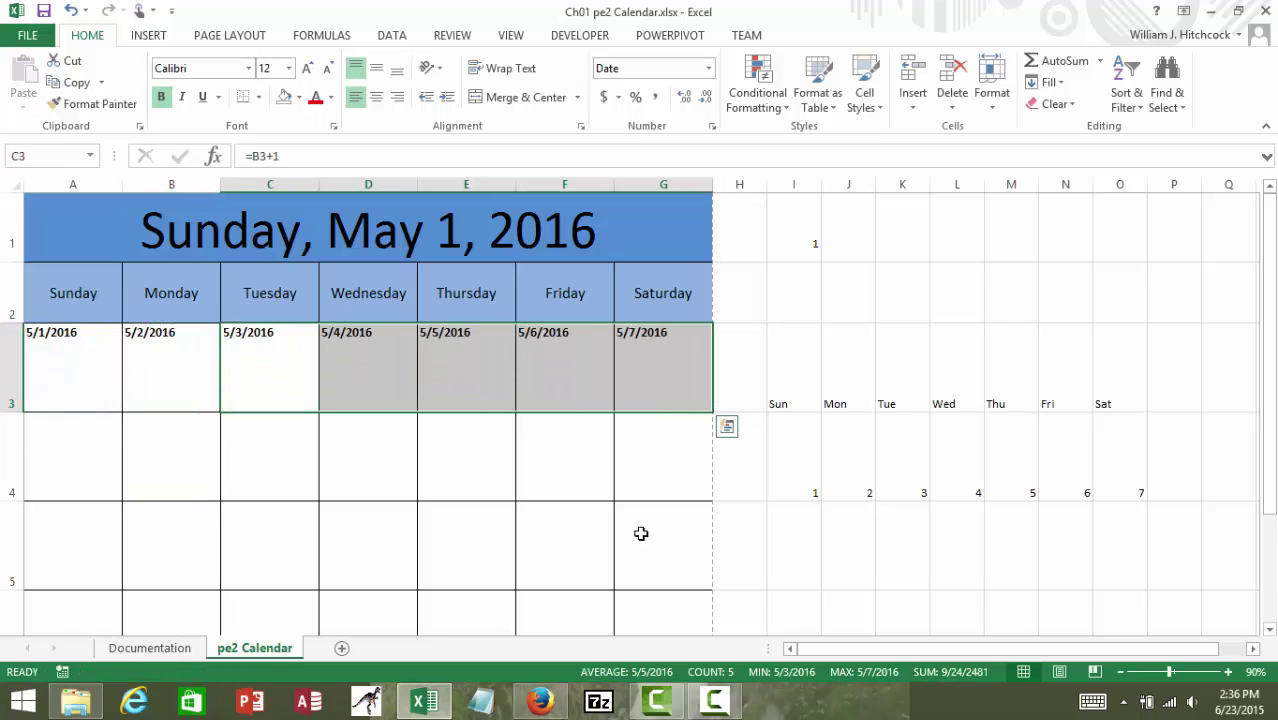
# Enter the formula =G3+1 in A4 for the second Sunday.
pyautogui.press('Left')
pyautogui.press('Left')
pyautogui.write('=')
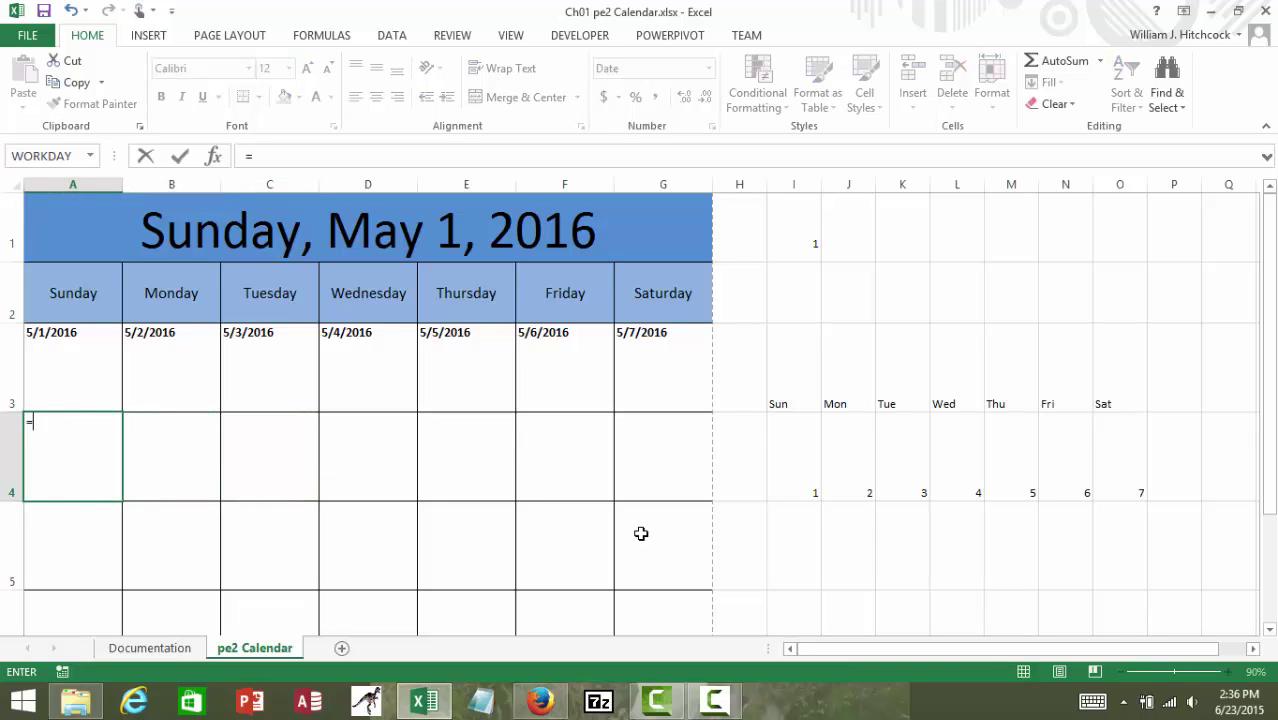
pyautogui.click(655, 348)
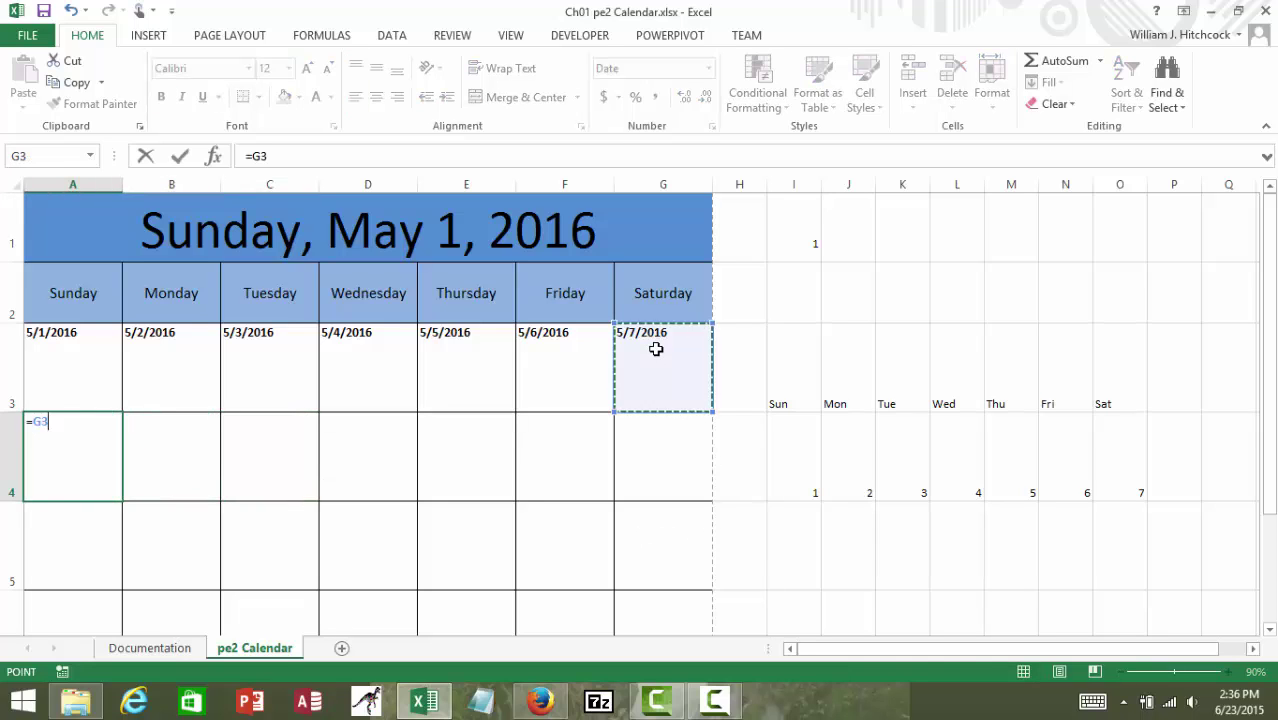
pyautogui.write('+1')
pyautogui.press('Return')
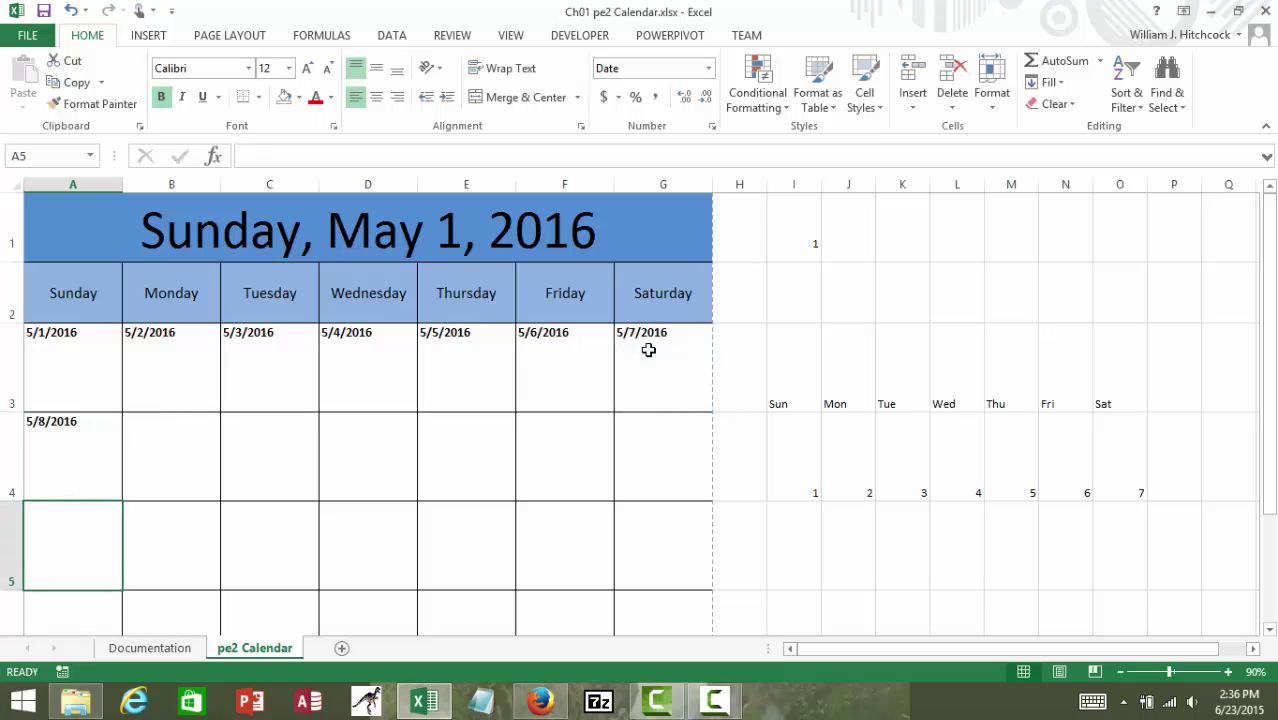
# Enter the formula =A4+1 in B4 for the second Monday.
pyautogui.click(165, 470)
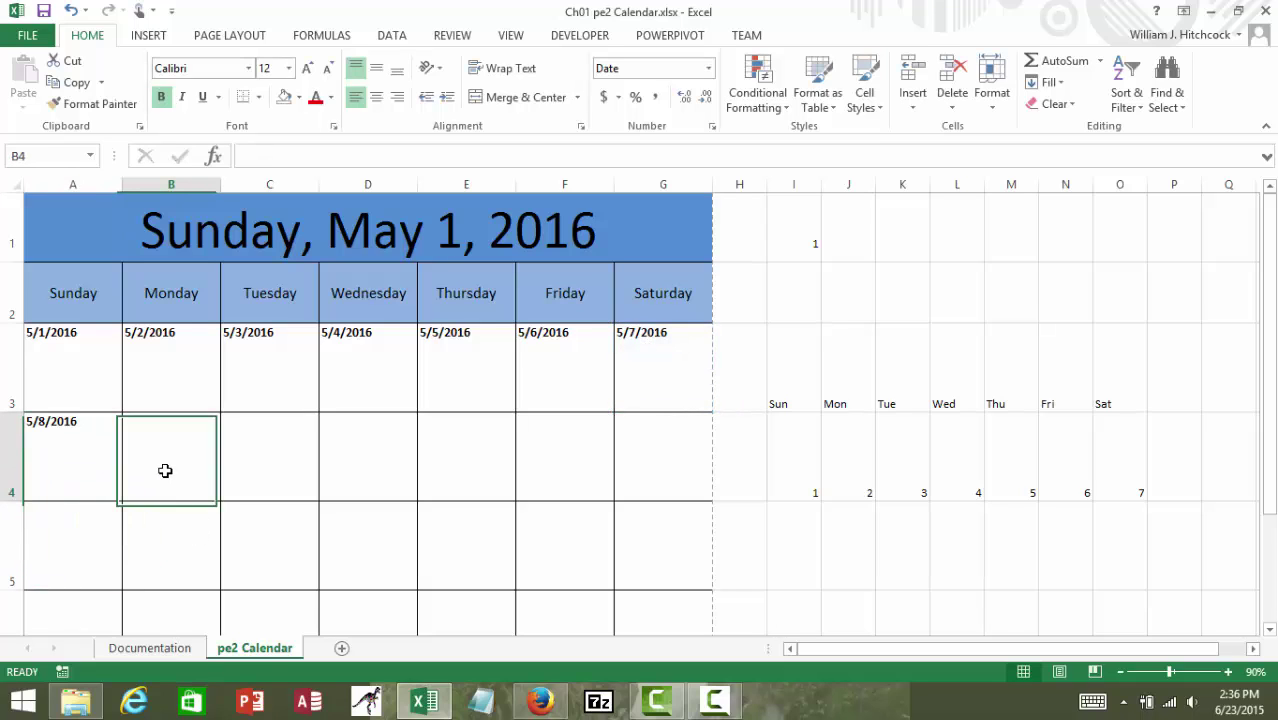
pyautogui.write('=')
pyautogui.press('Left')
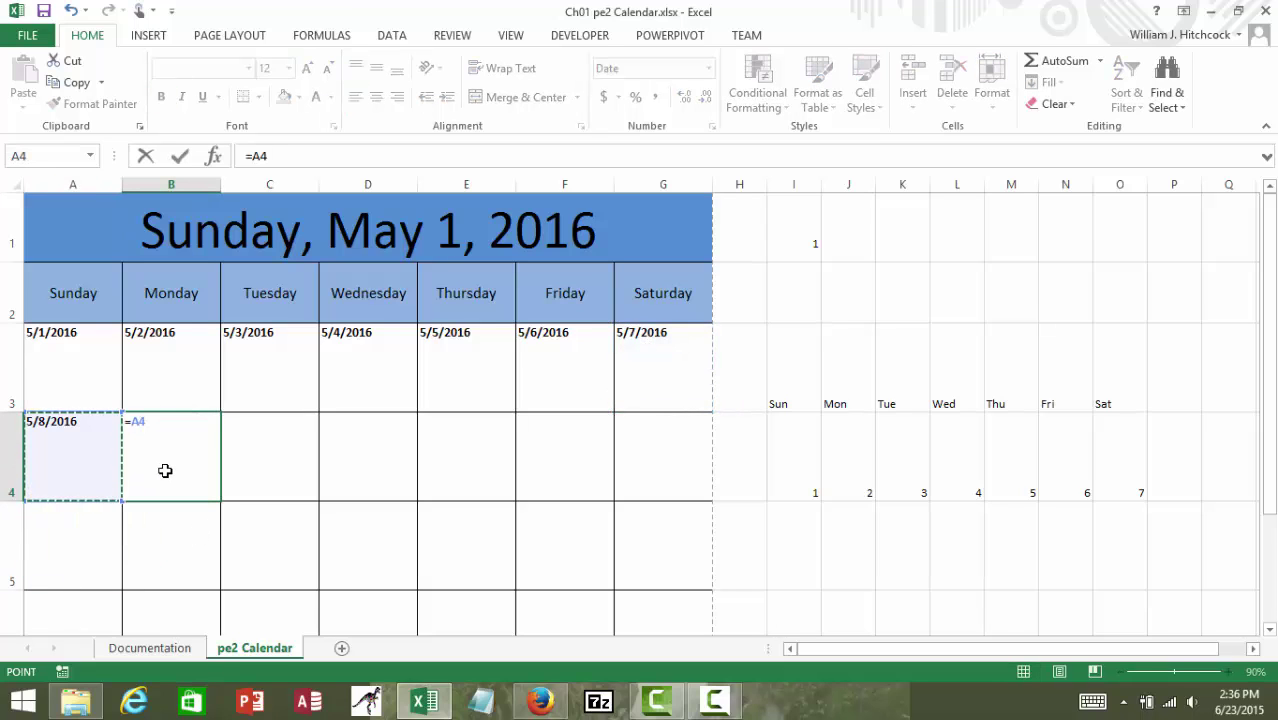
pyautogui.write('+1')
pyautogui.hotkey('ctrl', 'Return')
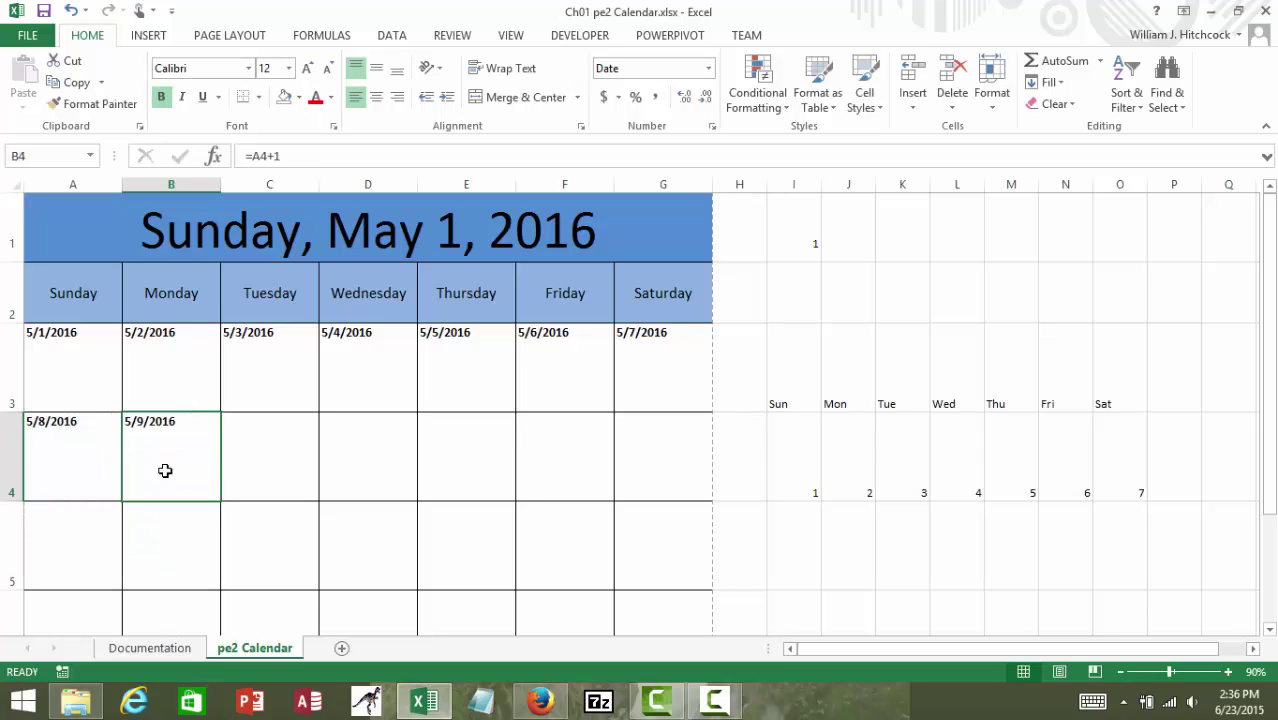
# Copy the formula in B4 across C4:G4 to complete the second week.
pyautogui.hotkey('ctrl', 'c')
pyautogui.press('Right')
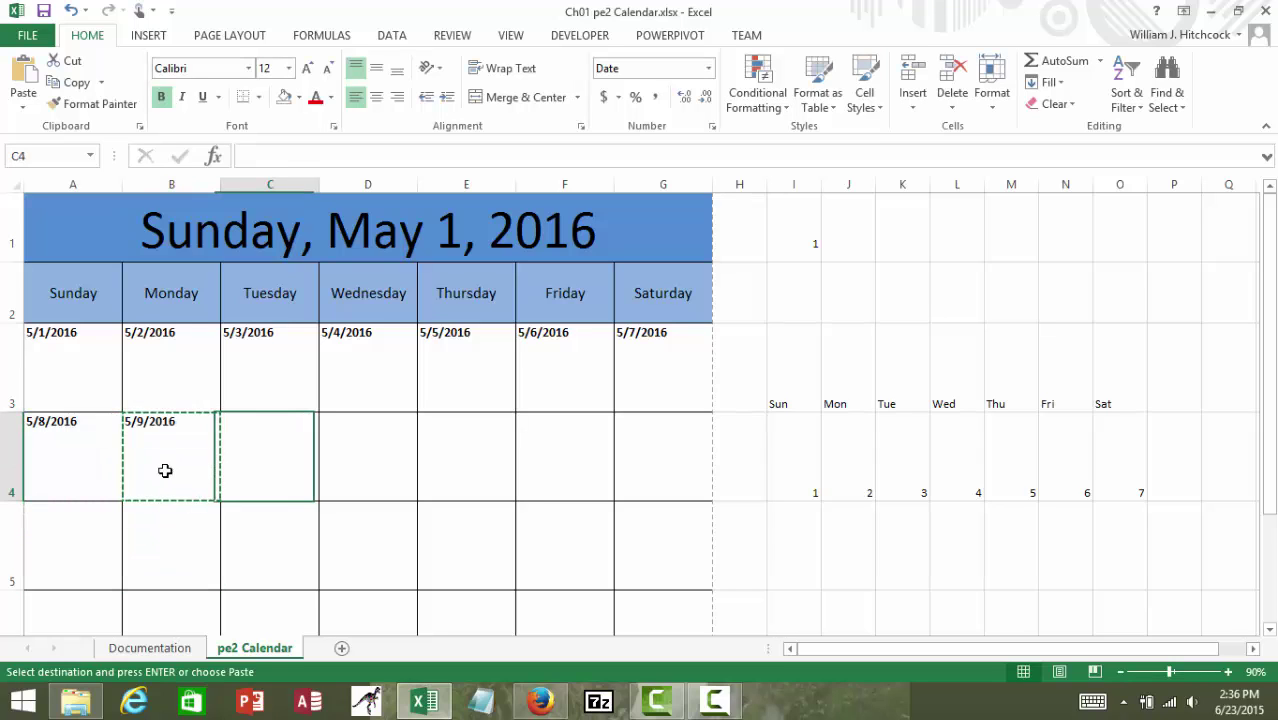
pyautogui.hotkey('shift', 'Right')
pyautogui.hotkey('shift', 'Right')
pyautogui.hotkey('shift', 'Right')
pyautogui.hotkey('shift', 'Right')
pyautogui.press('Return')
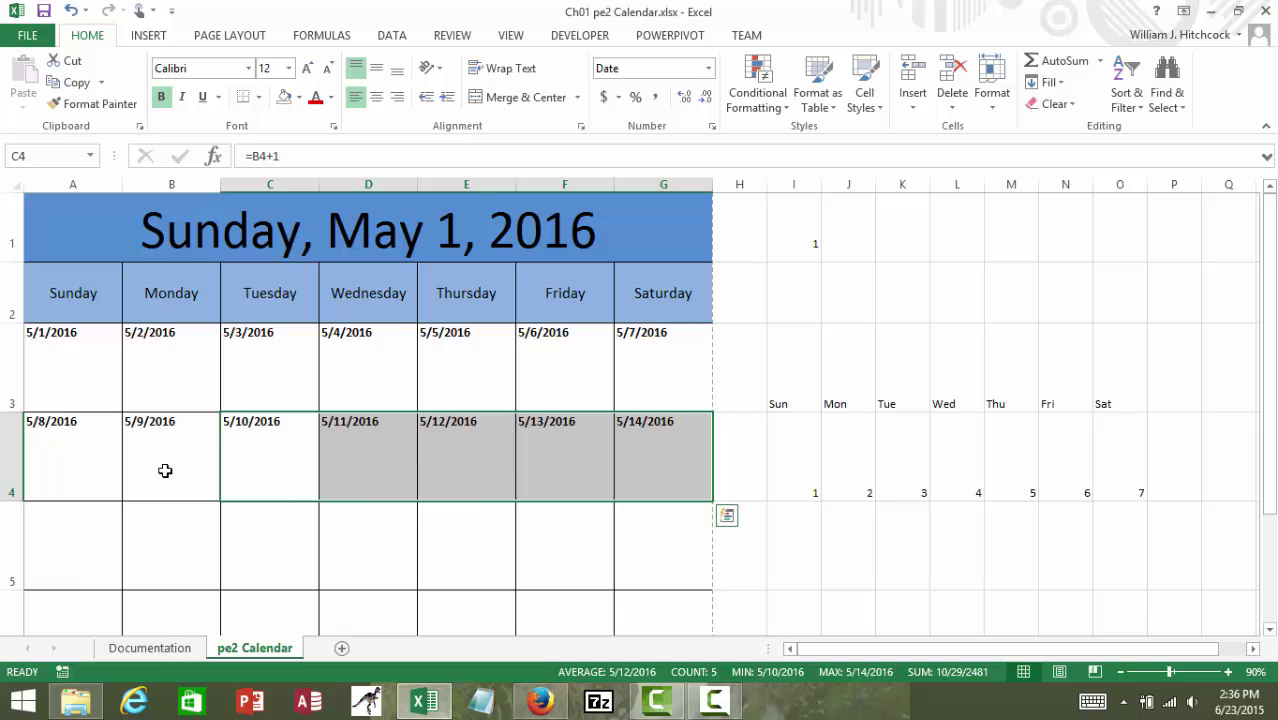
# Copy the second week's formulas in A4:G4 down into A5:G7 for the remaining weeks.
pyautogui.press('Left')
pyautogui.press('Left')
pyautogui.hotkey('shift', 'Right')
pyautogui.hotkey('shift', 'Right')
pyautogui.hotkey('shift', 'Right')
pyautogui.hotkey('shift', 'Right')
pyautogui.hotkey('shift', 'Right')
pyautogui.hotkey('shift', 'Right')
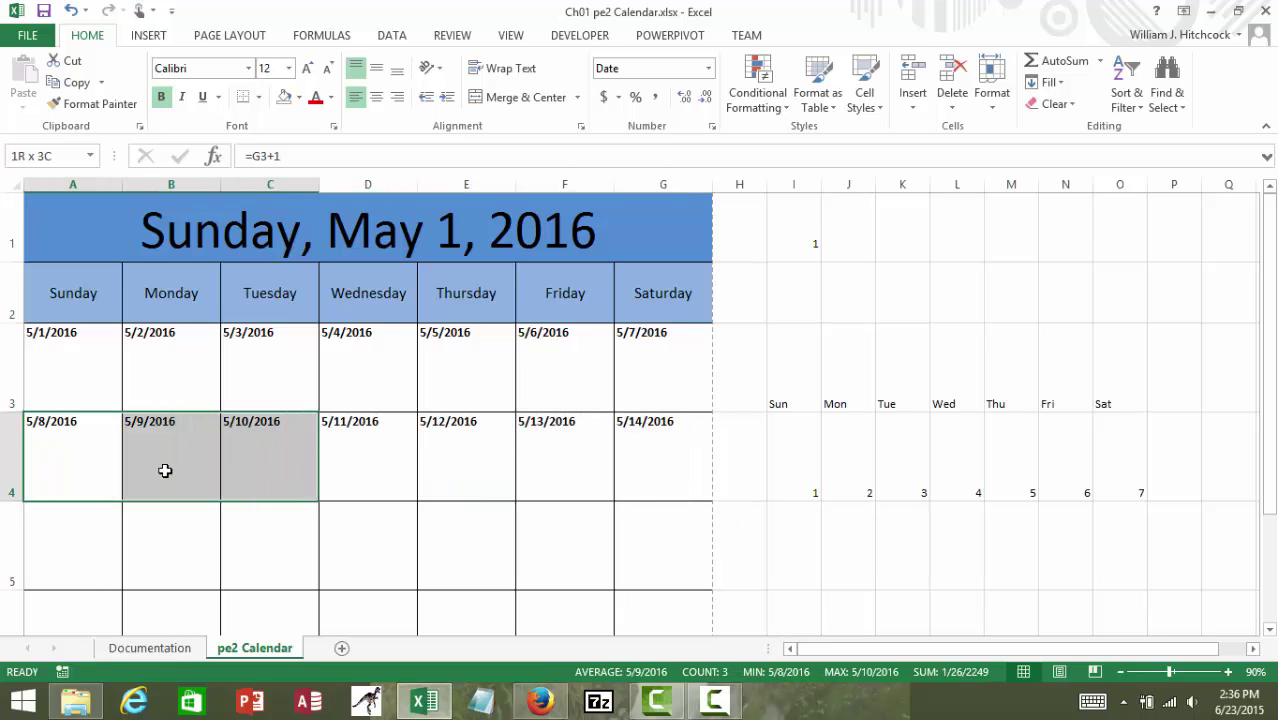
pyautogui.hotkey('ctrl', 'c')
pyautogui.press('Down')
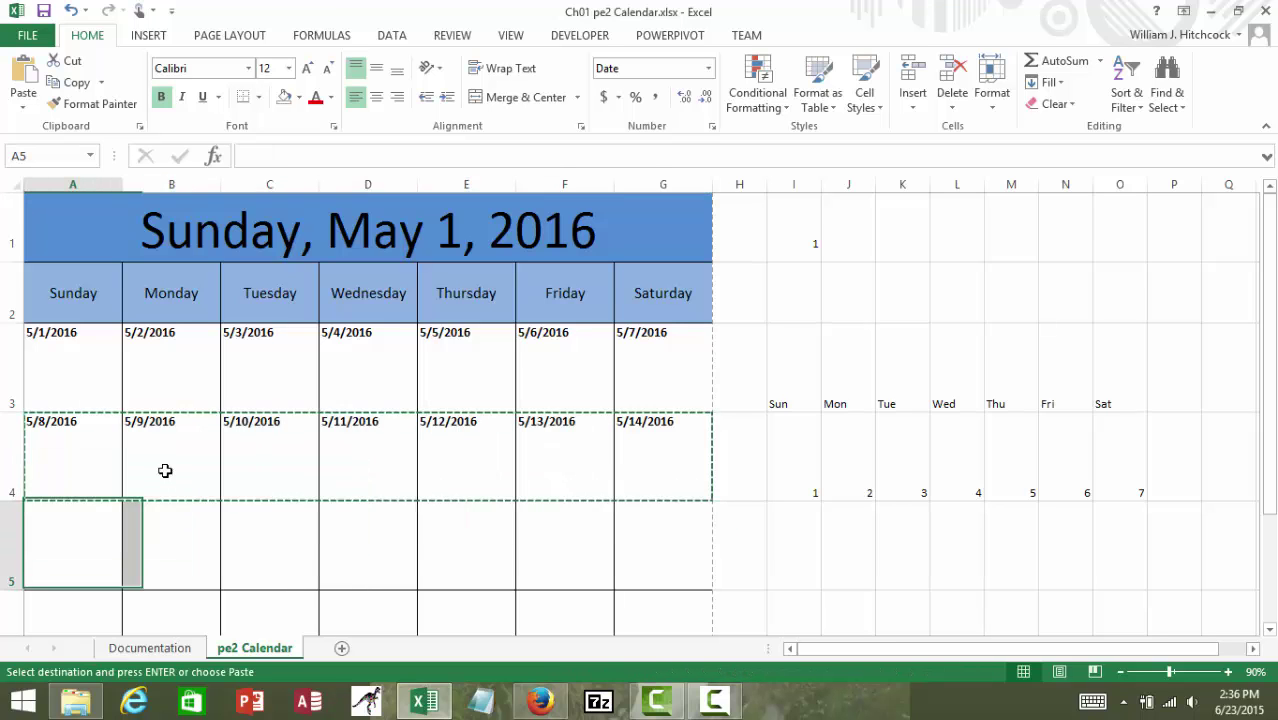
pyautogui.hotkey('shift', 'Down')
pyautogui.hotkey('shift', 'Down')
pyautogui.press('Return')
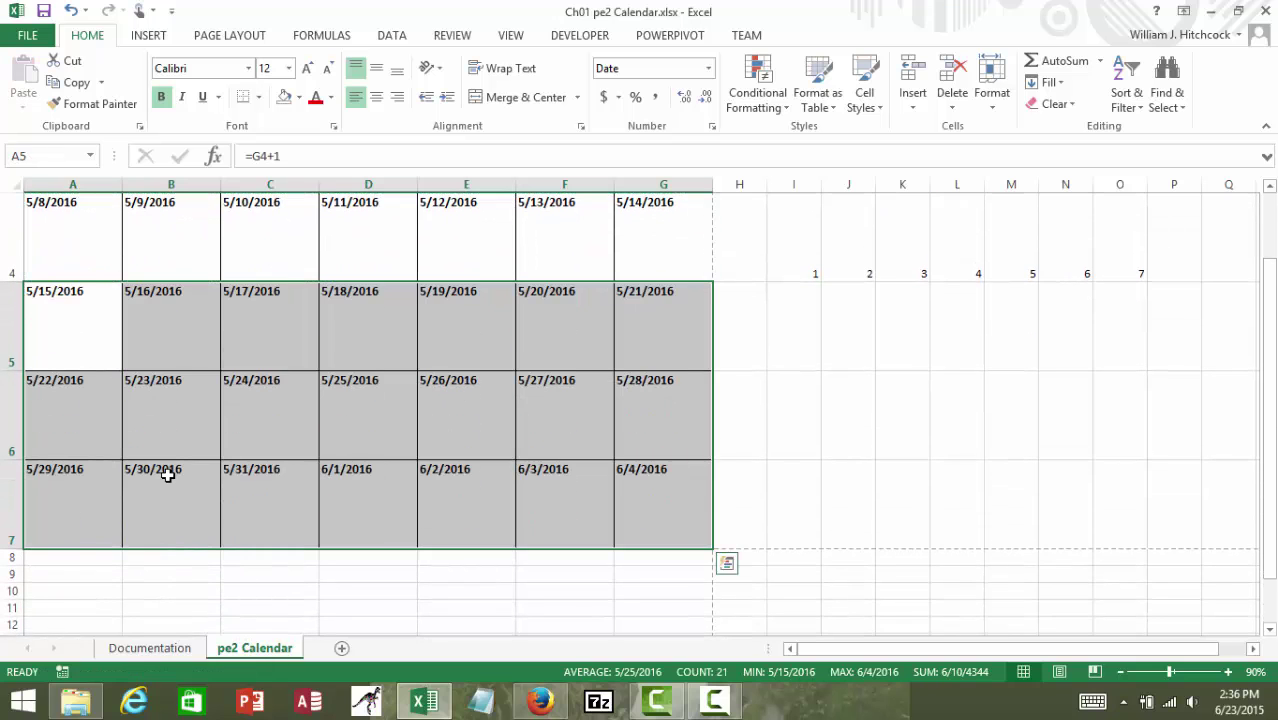
# Return to the title in A1 and review the date formulas in row 3, starting from A3.
pyautogui.hotkey('ctrl', 'Home')
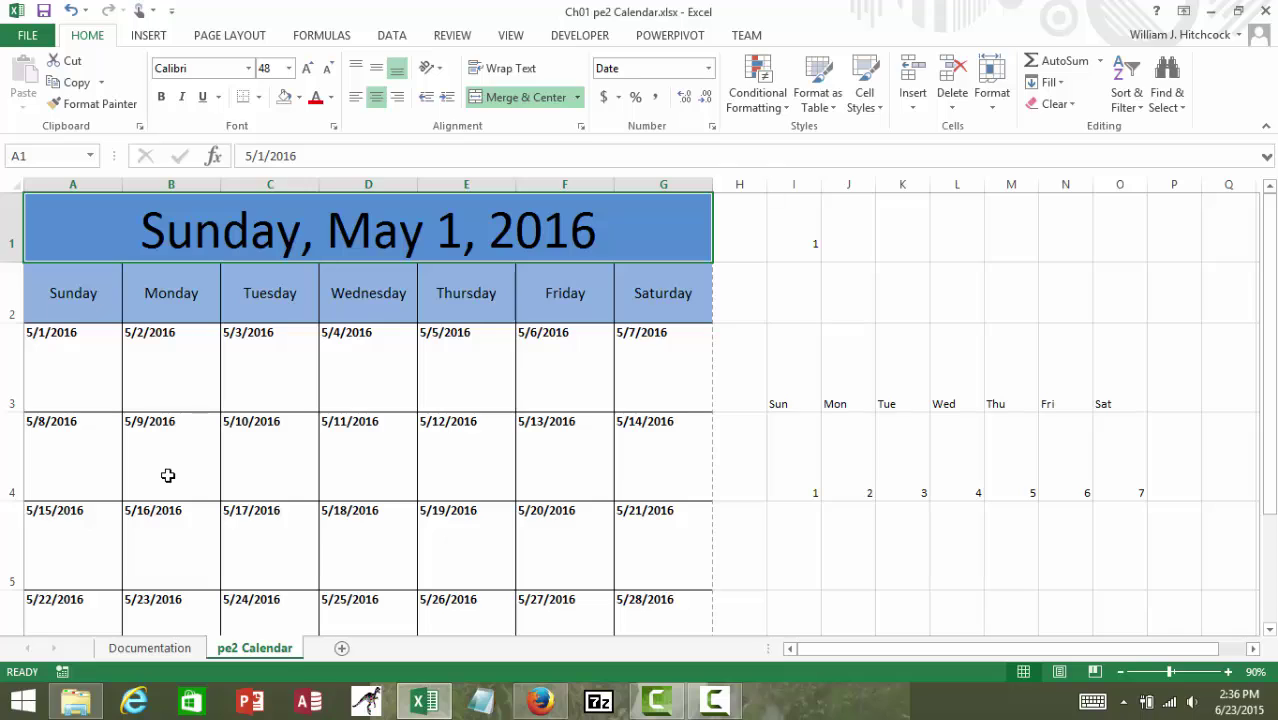
pyautogui.press('Down')
pyautogui.press('Down')
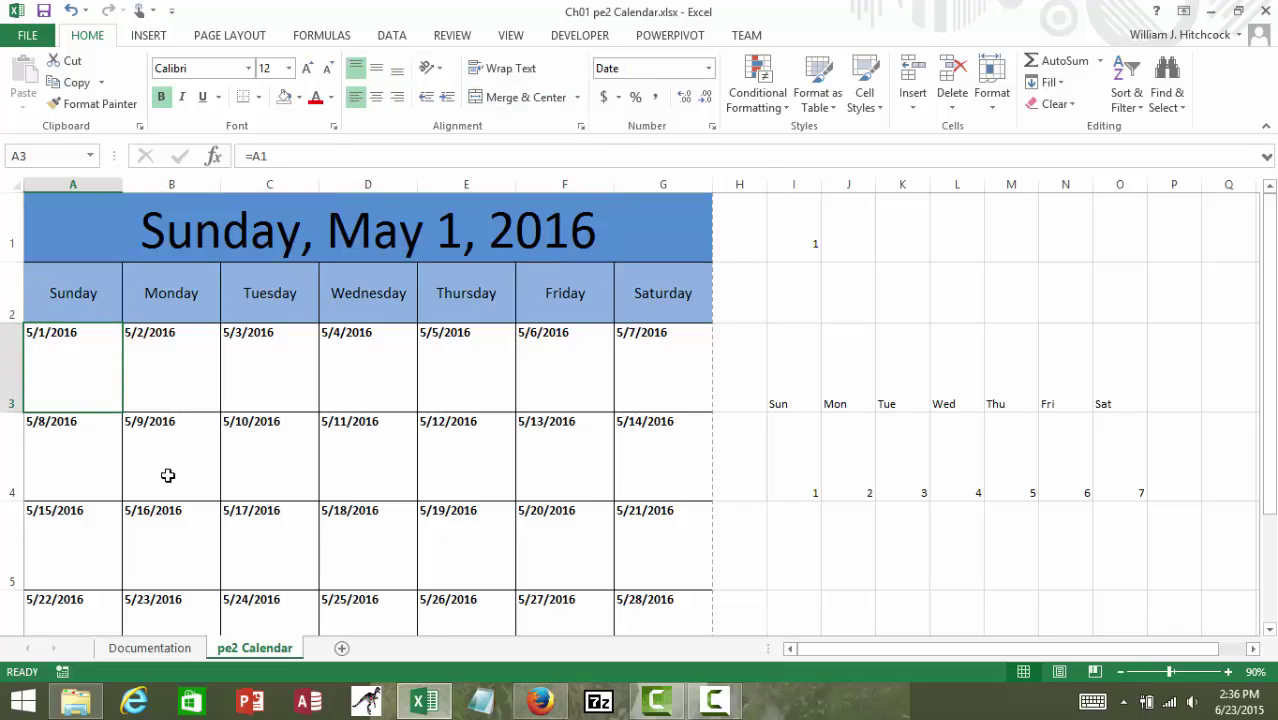
pyautogui.press('Right')
pyautogui.press('Right')
pyautogui.press('Right')
pyautogui.press('Right')
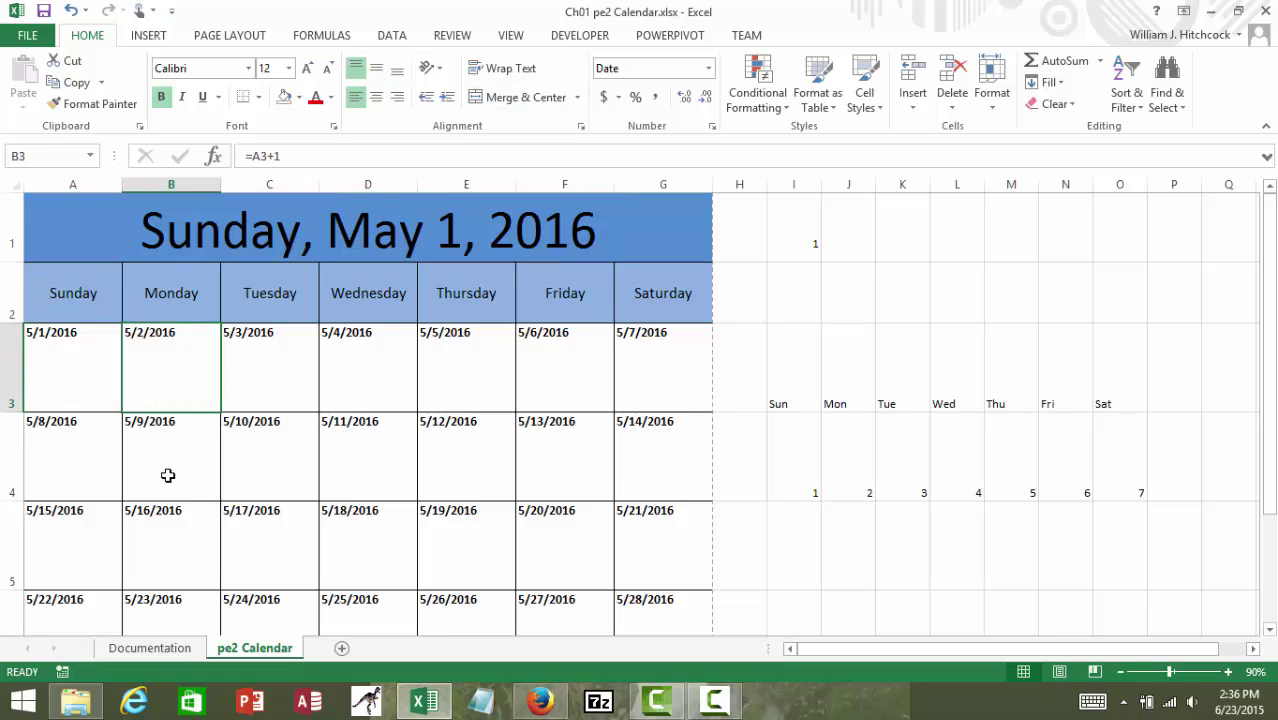
# Examine the date formulas cell by cell from the first week in row 3 down to G7 in the last week.
pyautogui.press('Right')
pyautogui.press('Right')
pyautogui.press('Down')
pyautogui.press('Left')
pyautogui.press('Left')
pyautogui.press('Left')
pyautogui.press('Left')
pyautogui.press('Left')
pyautogui.press('Left')
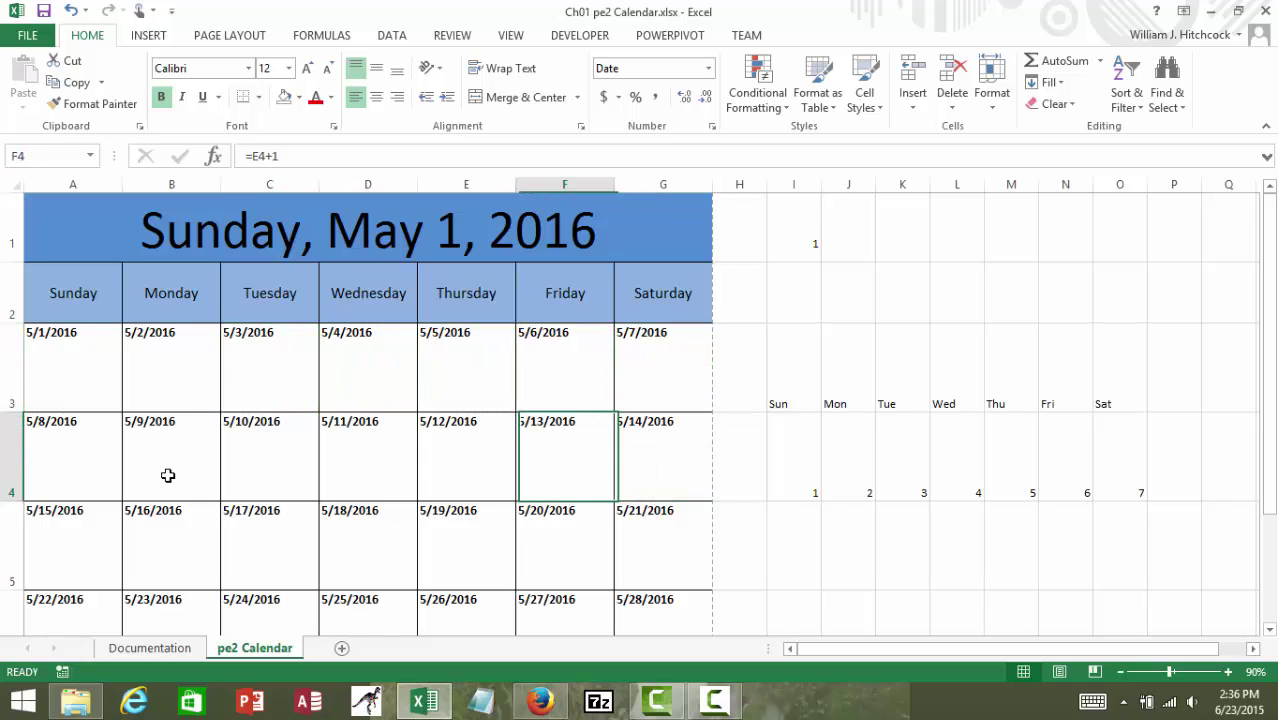
pyautogui.press('Right')
pyautogui.press('Down')
pyautogui.press('Down')
pyautogui.press('Down')
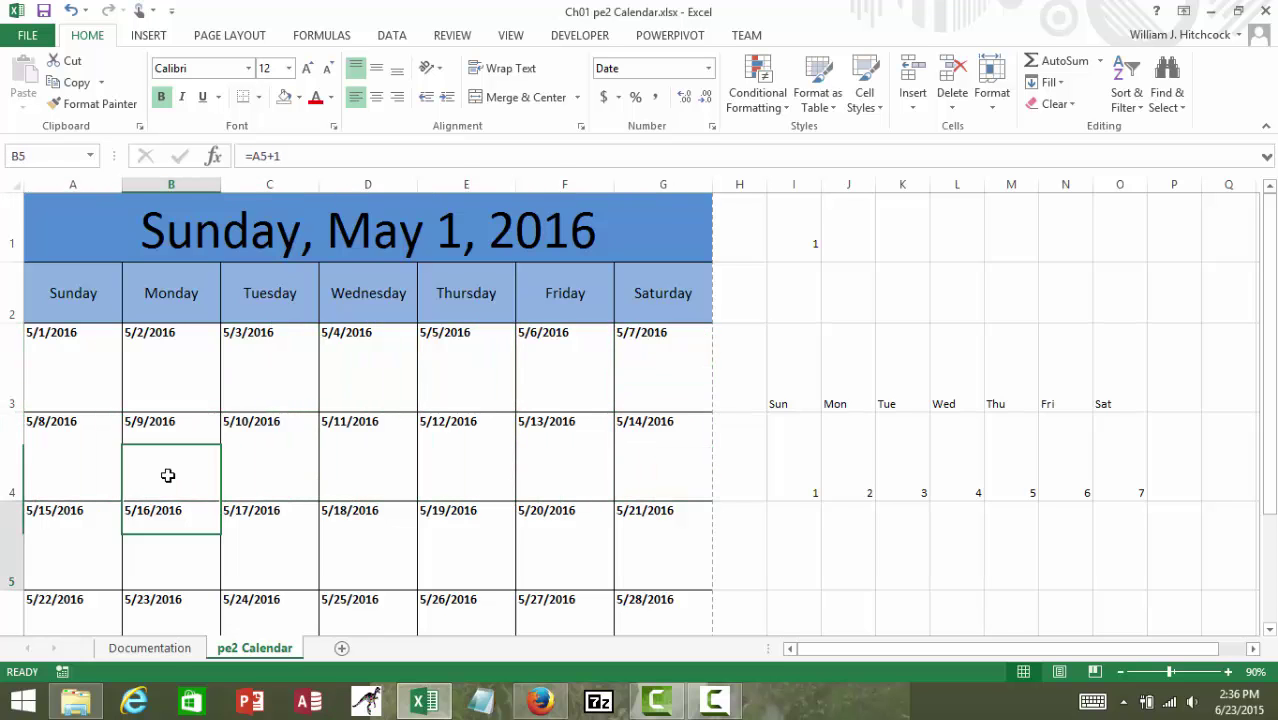
pyautogui.press('Up')
pyautogui.press('Down')
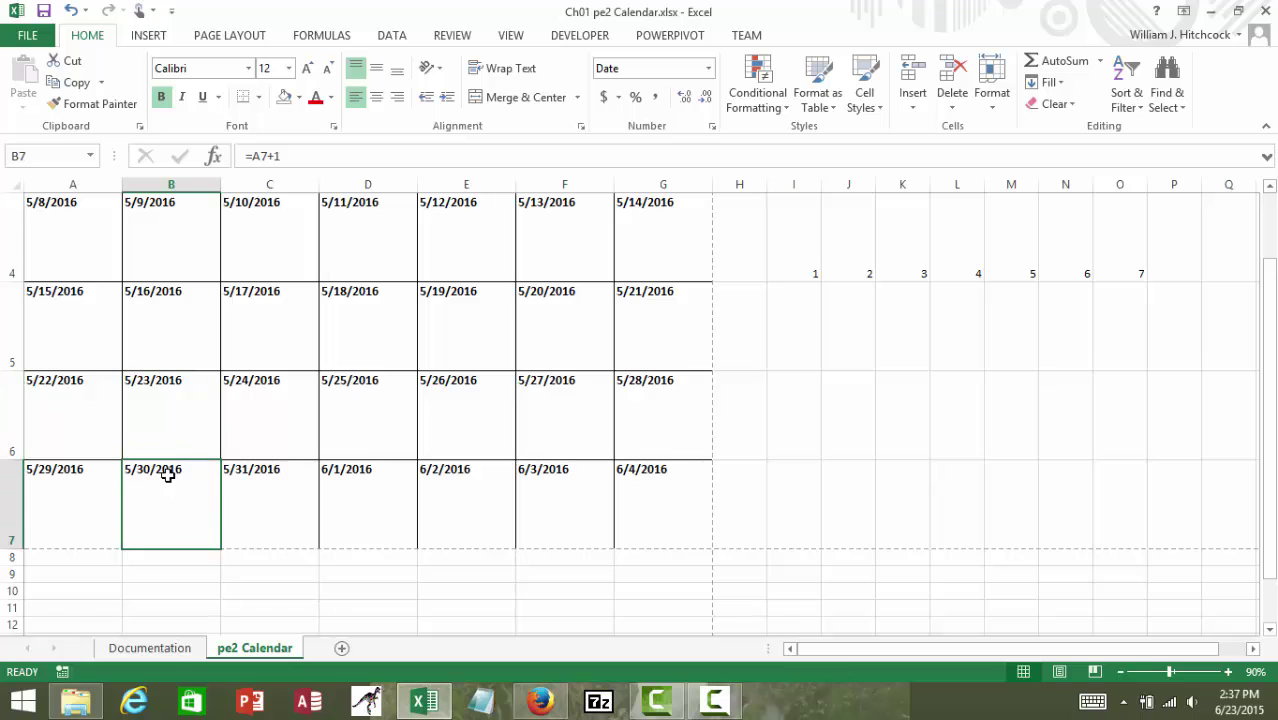
pyautogui.press('Right')
pyautogui.press('Right')
pyautogui.press('Right')
pyautogui.press('Right')
pyautogui.press('Right')
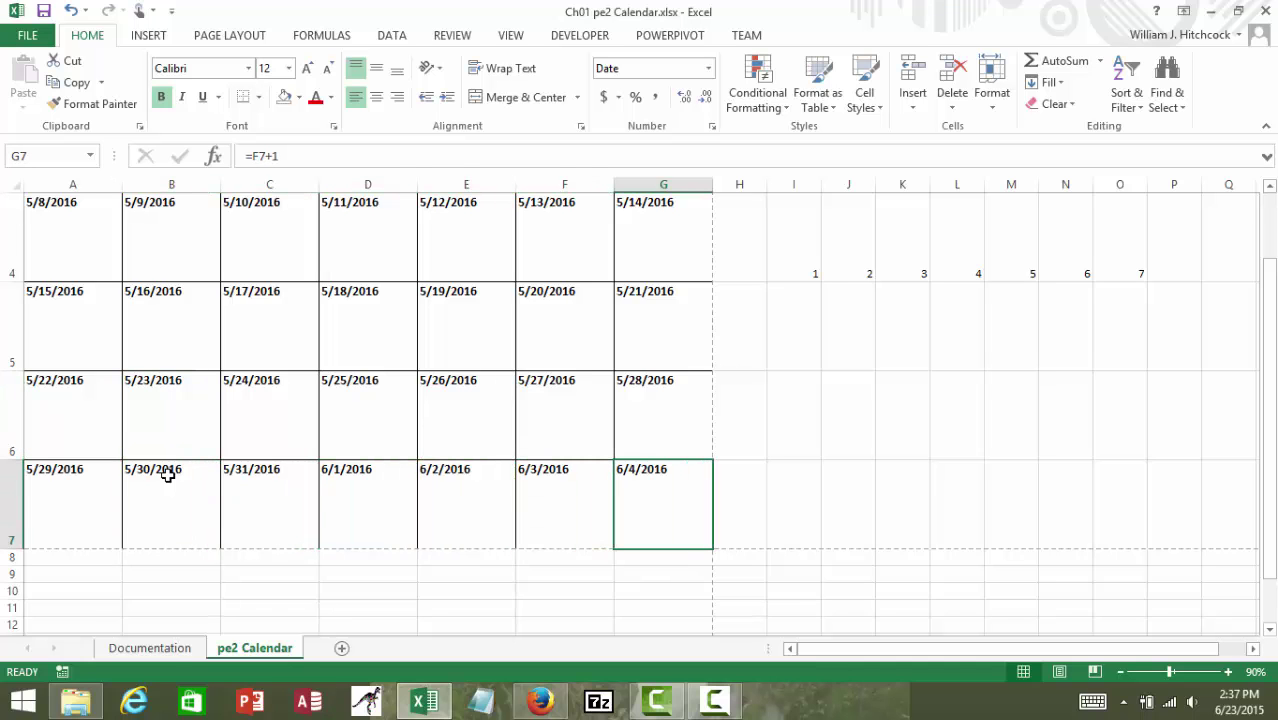
# Save the workbook and set the title date in A1 to 4/1/2016.
pyautogui.hotkey('ctrl', 'Home')
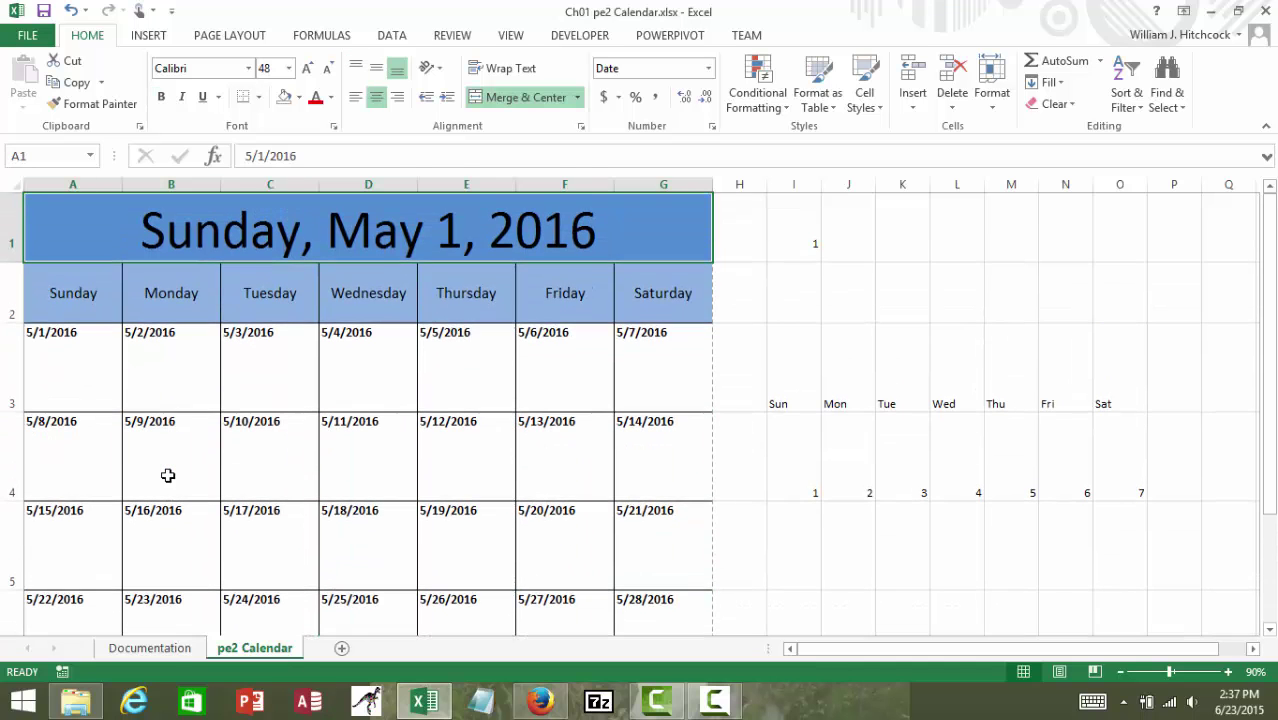
pyautogui.click(44, 12)
pyautogui.write('4/1/2')
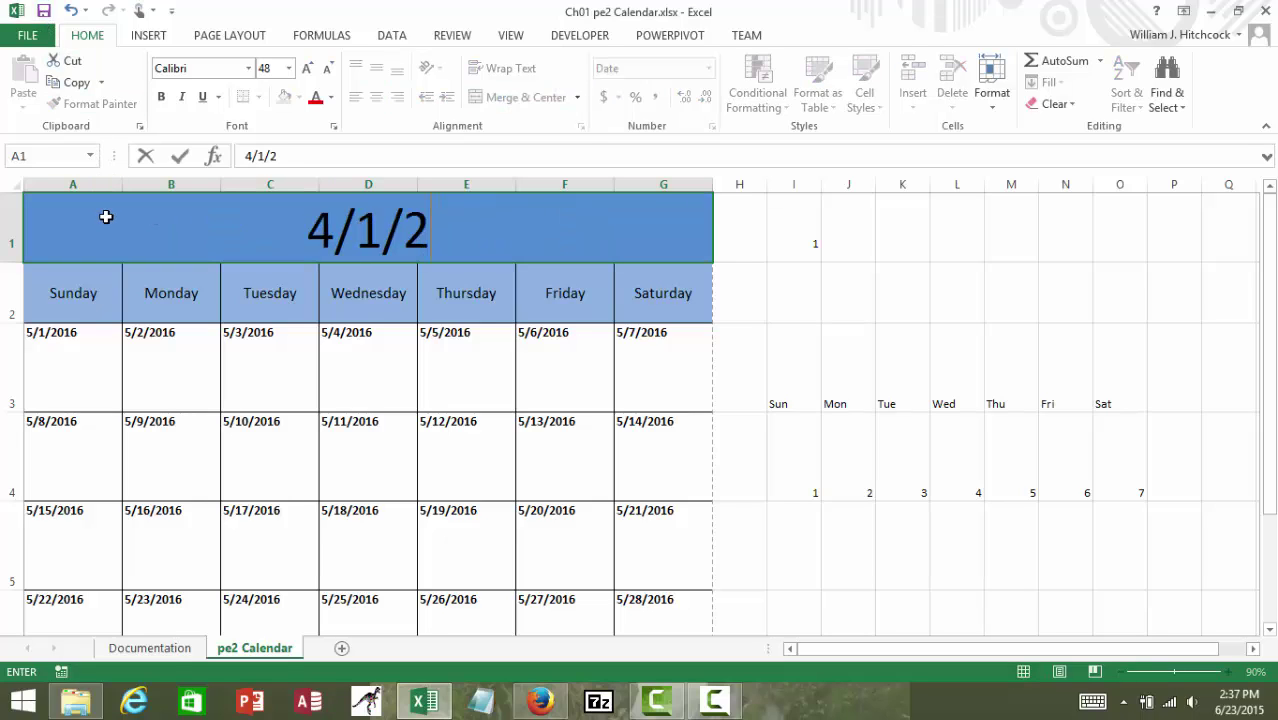
pyautogui.write('016')
pyautogui.press('Return')
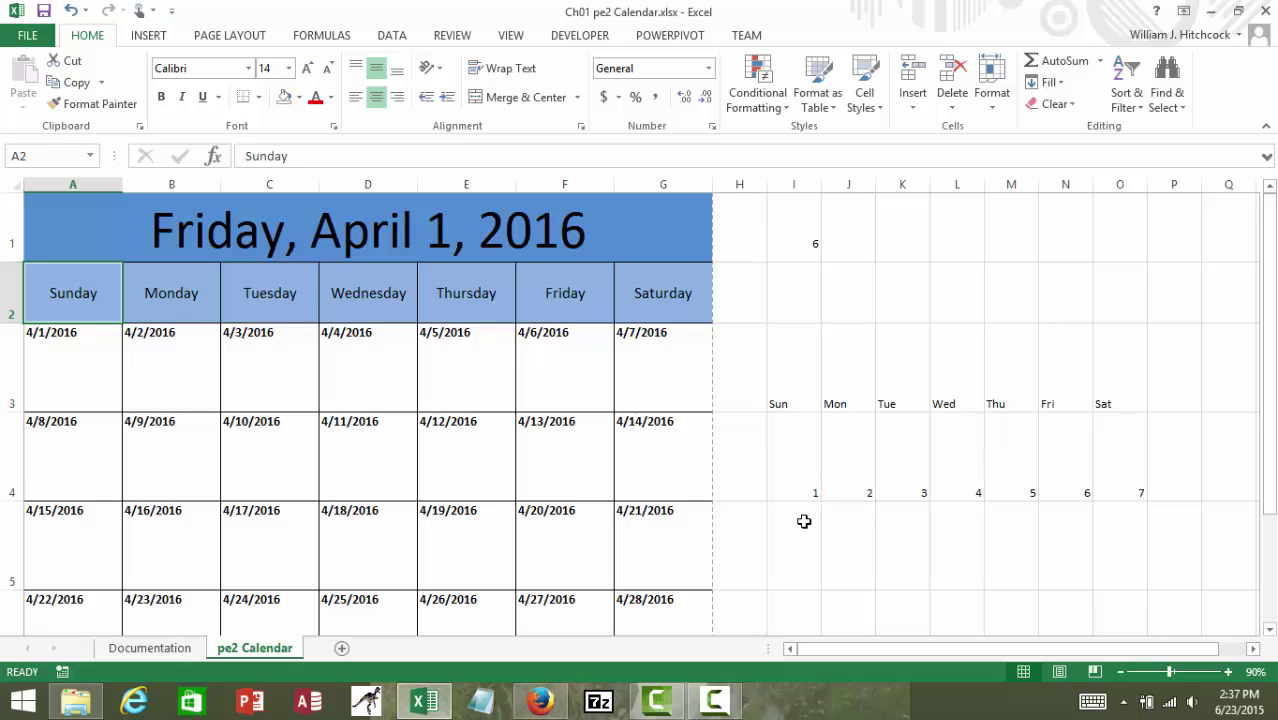
# Compare the title date in A1 with the formulas in A3 and F3 to check weekday alignment.
pyautogui.click(346, 237)
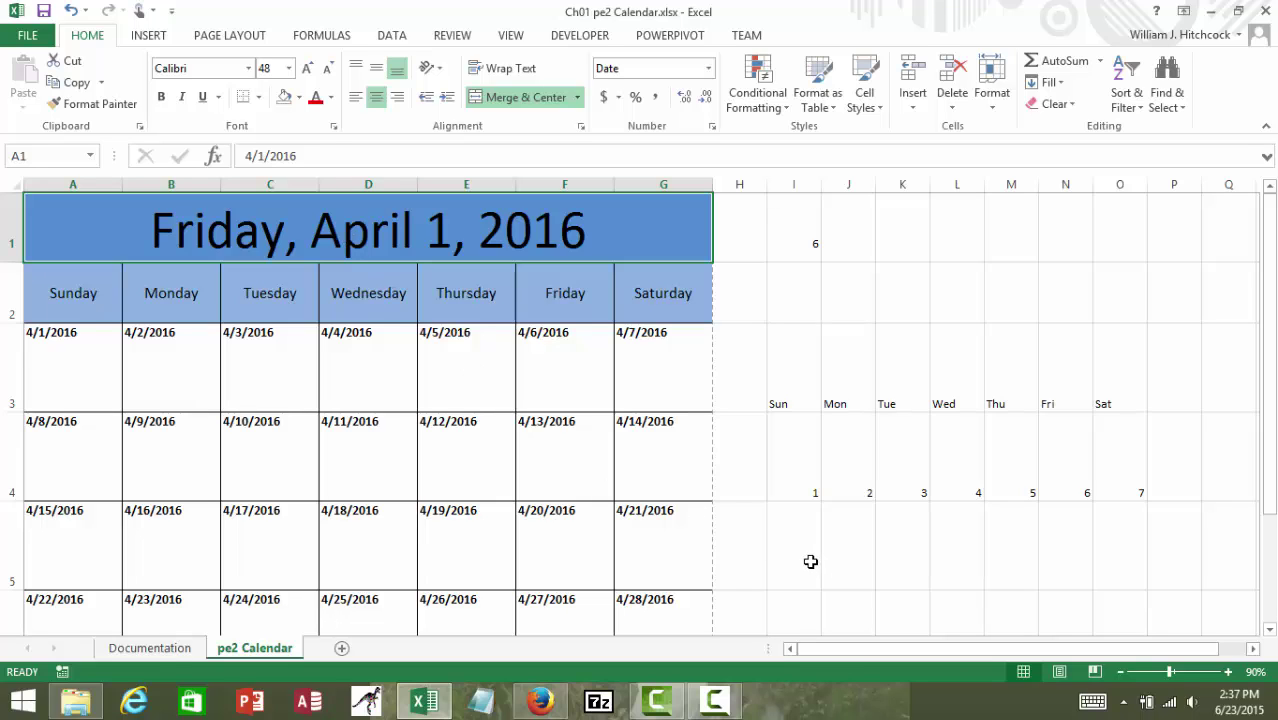
pyautogui.click(86, 375)
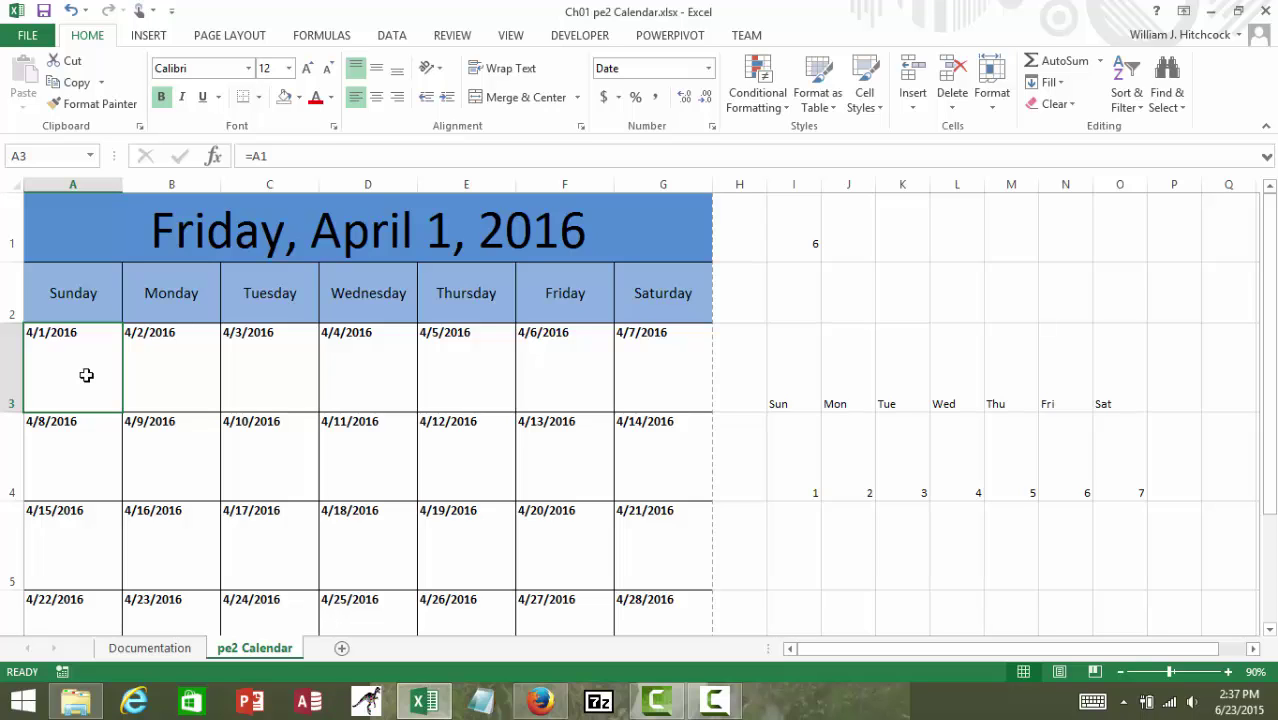
pyautogui.click(176, 226)
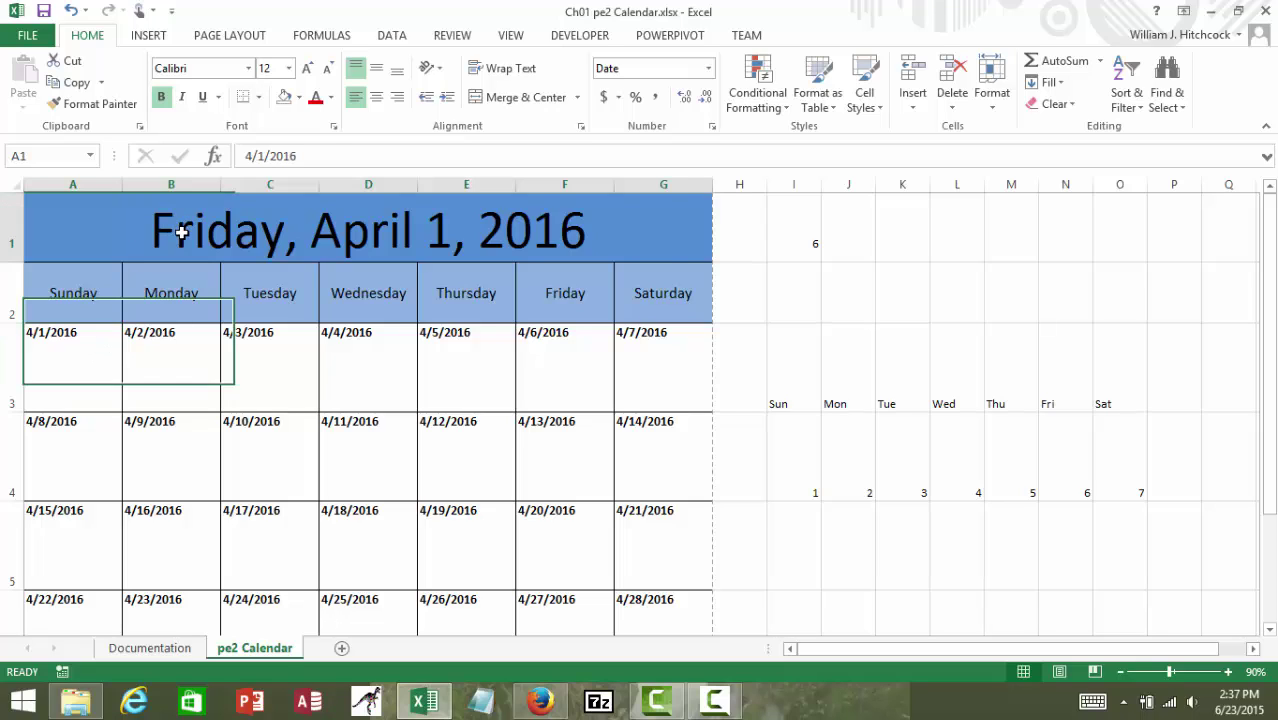
pyautogui.click(89, 363)
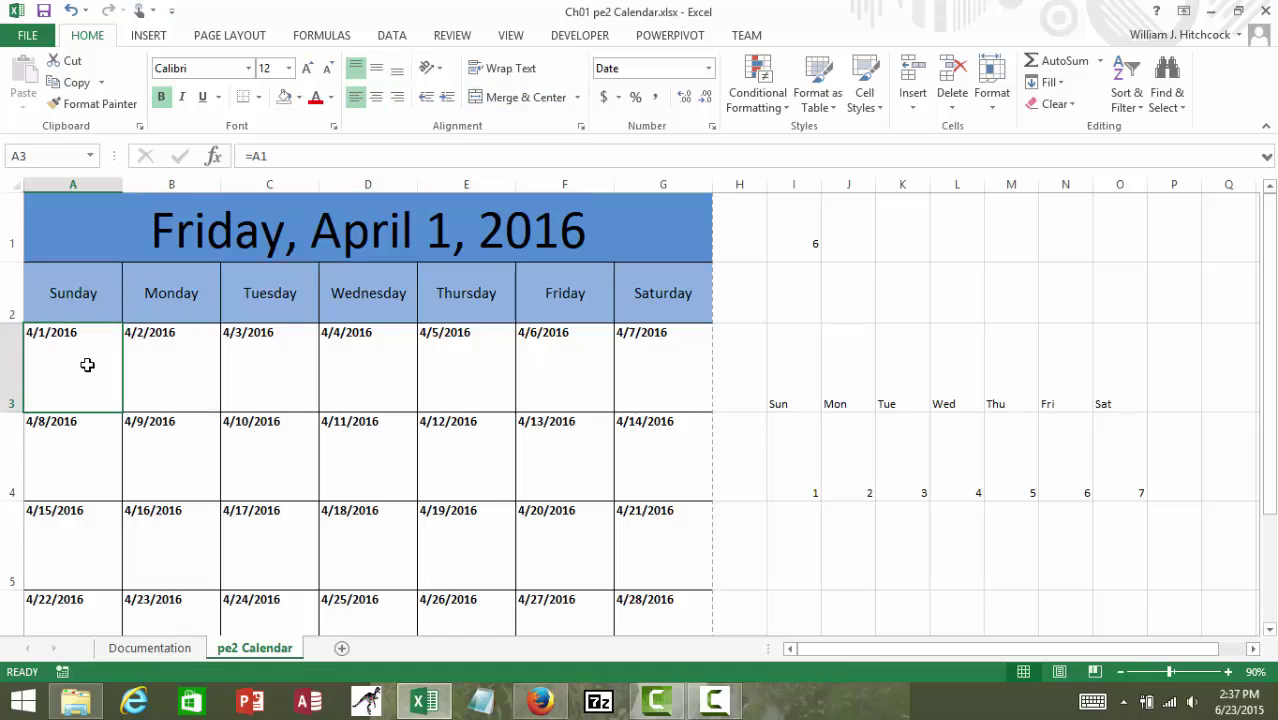
pyautogui.click(548, 372)
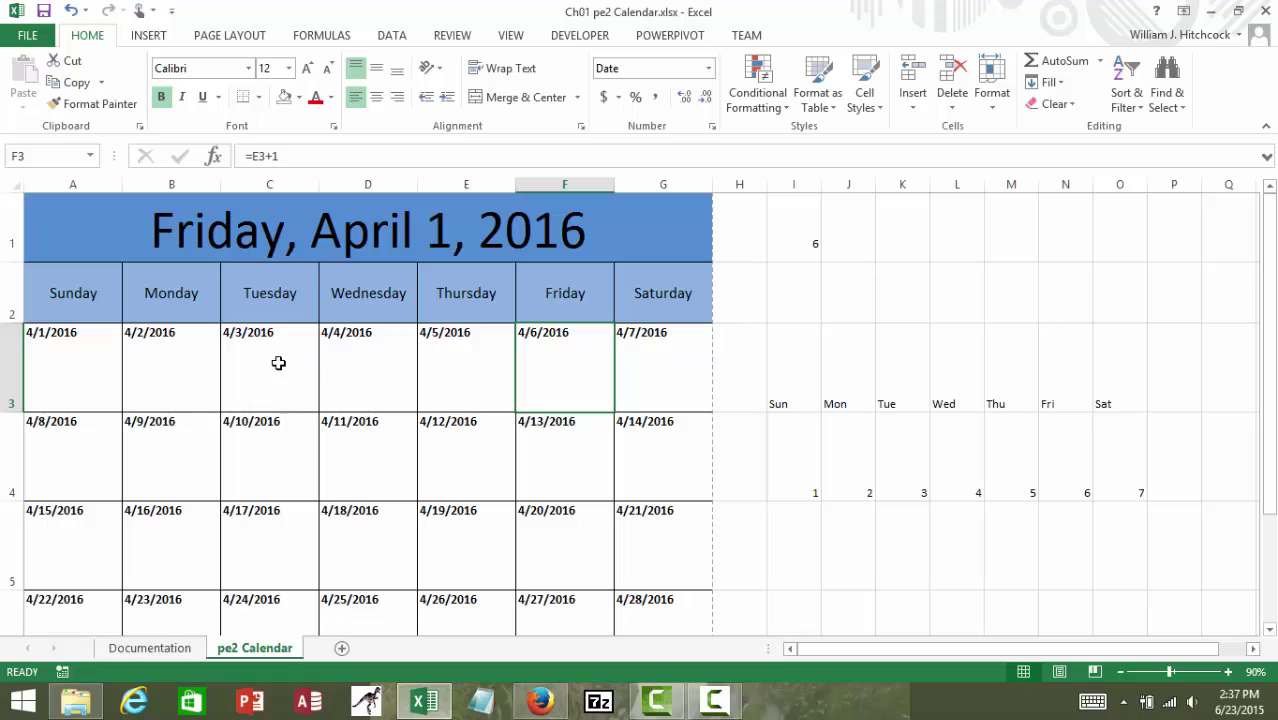
pyautogui.click(58, 353)
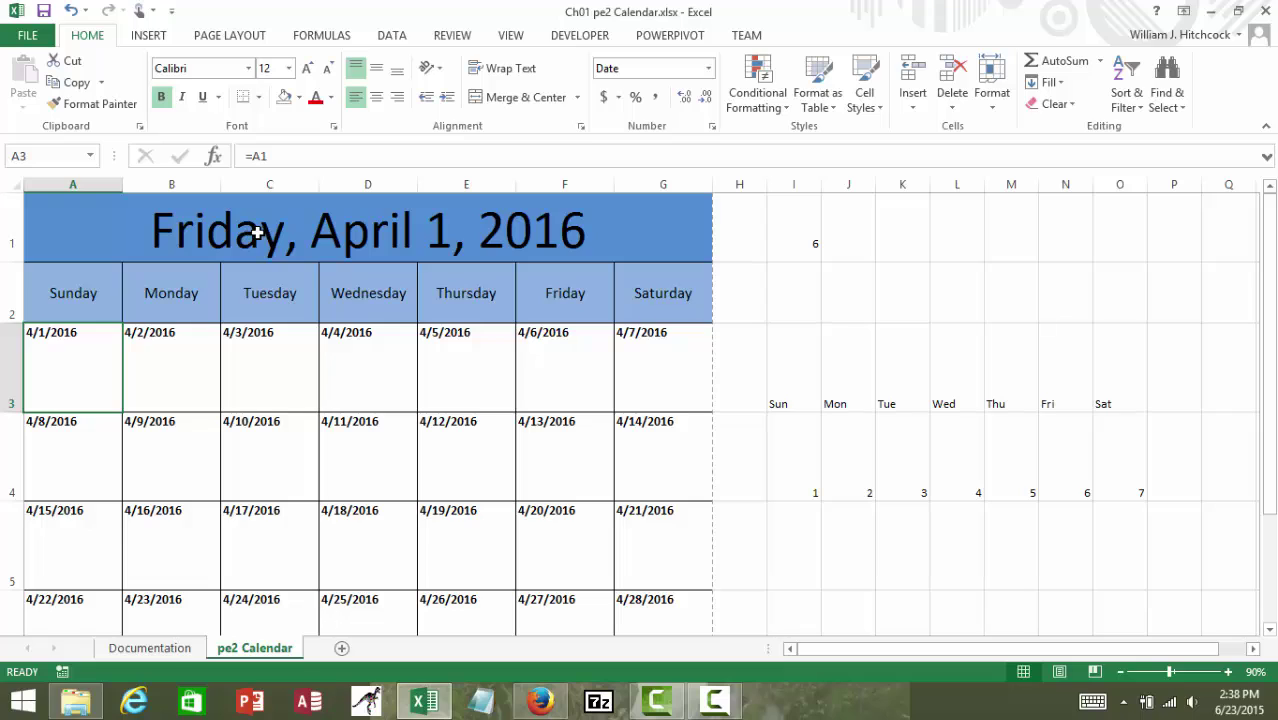
# Enter the day offsets 0, -1, -2, -3, -4, -5 and -6 in I5:O5 beneath the weekday numbers.
pyautogui.click(806, 550)
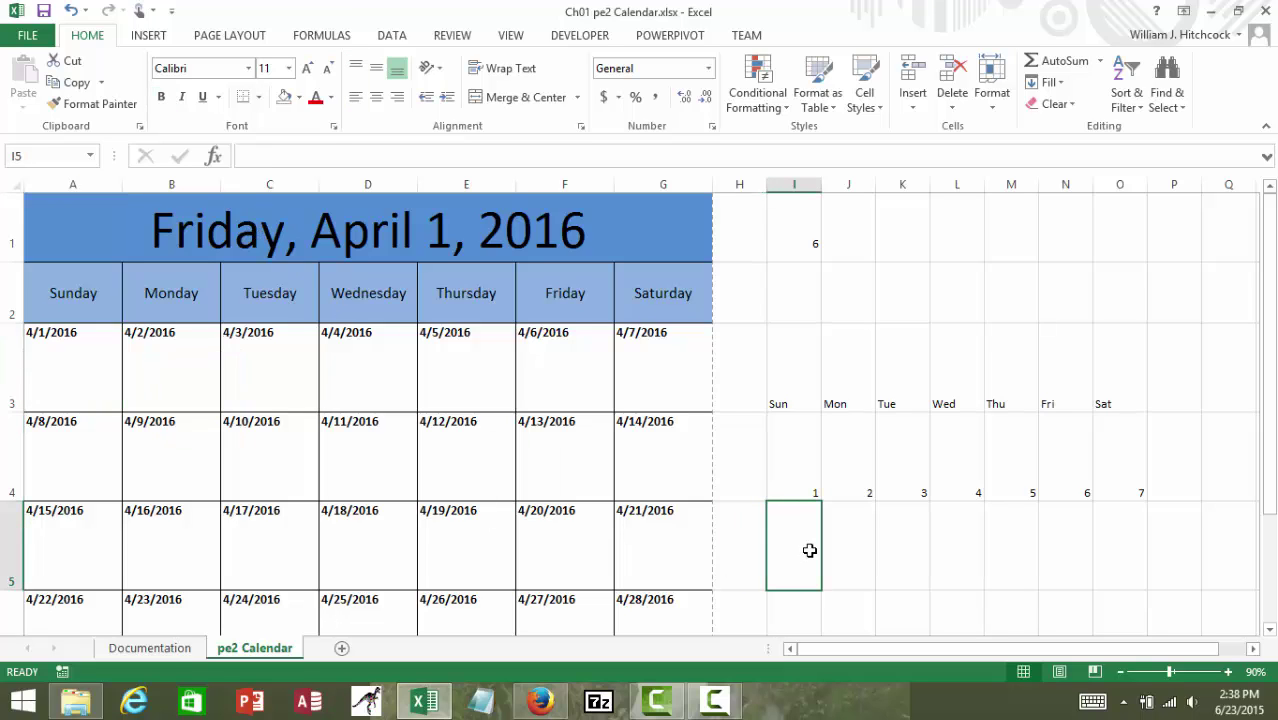
pyautogui.write('0')
pyautogui.press('Tab')
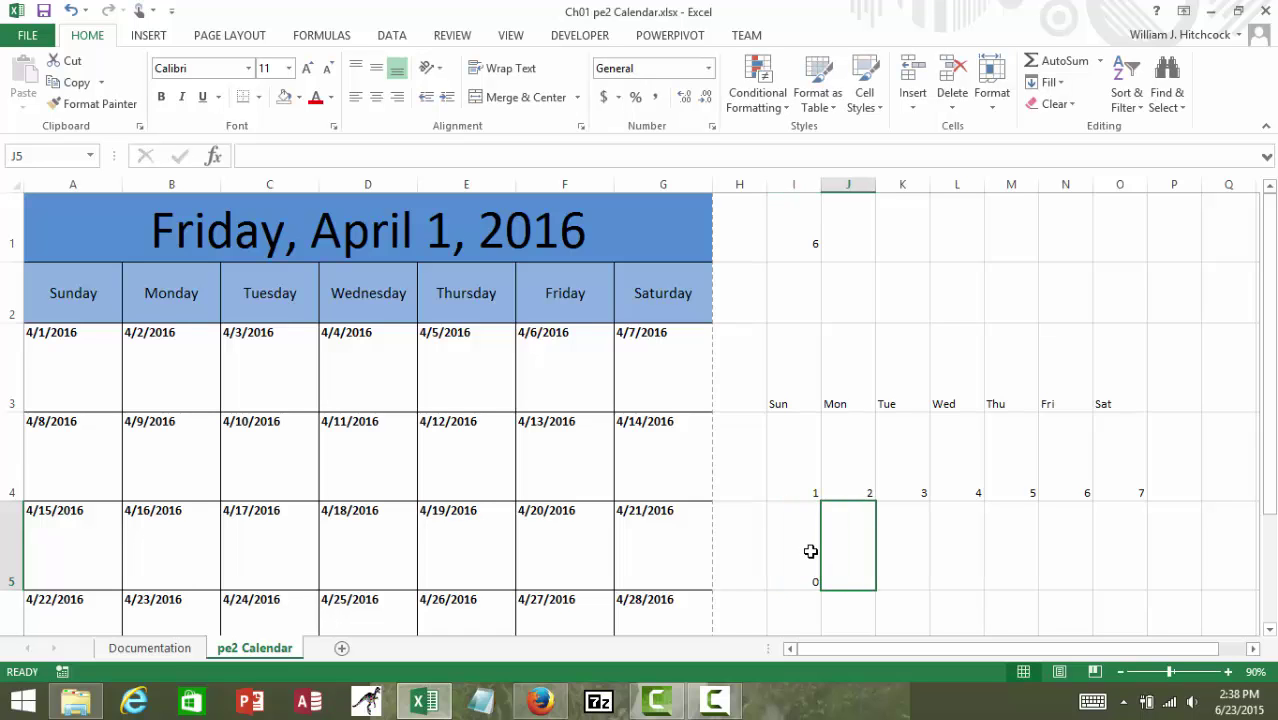
pyautogui.write('-1')
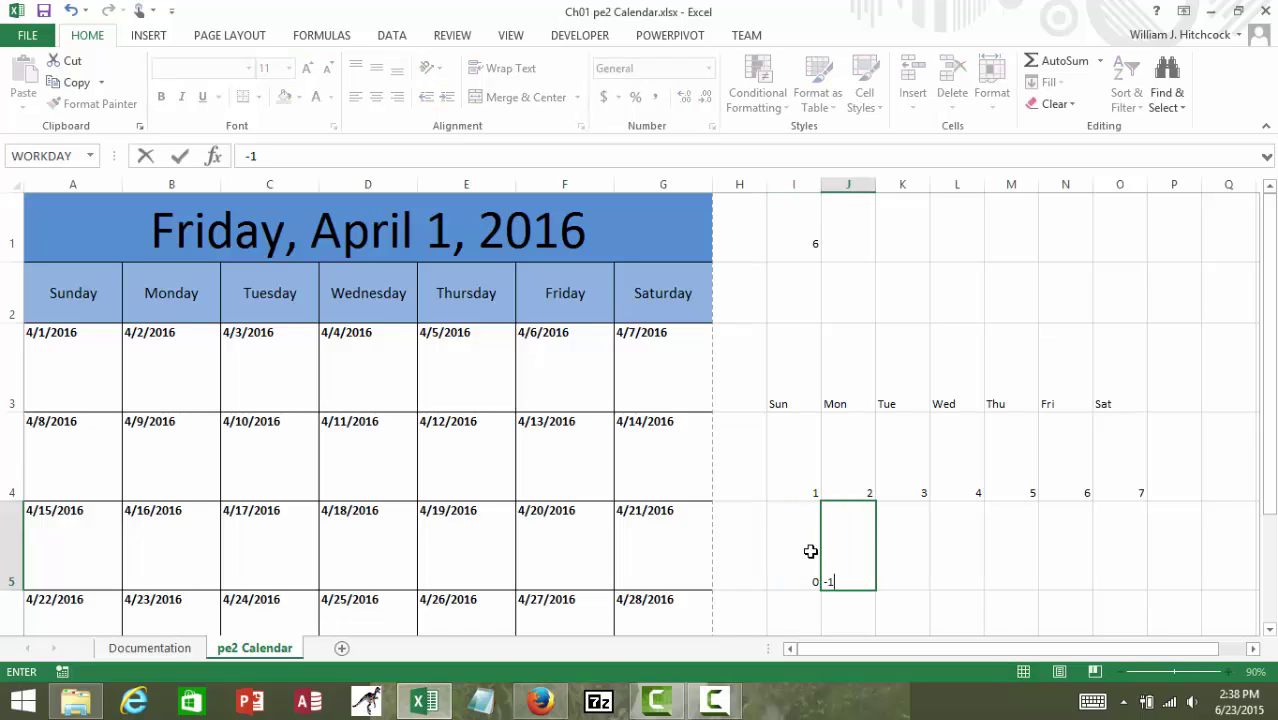
pyautogui.press('Tab')
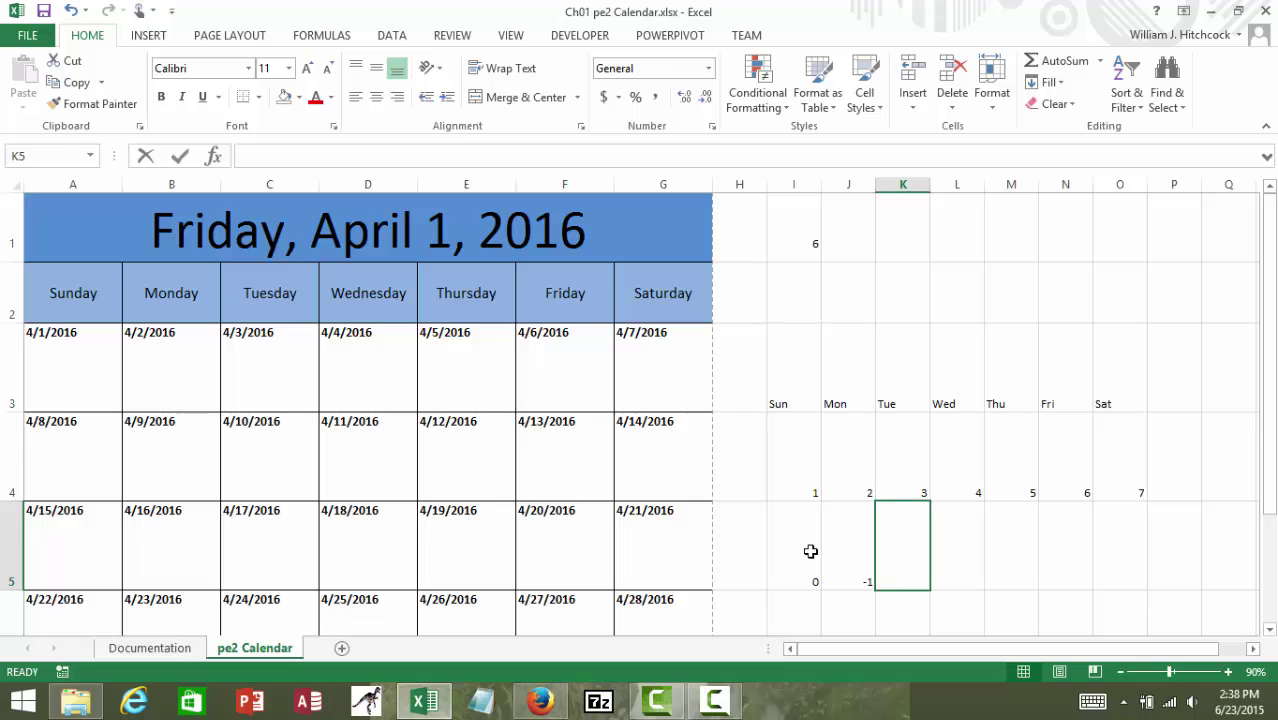
pyautogui.write('-2')
pyautogui.press('Tab')
pyautogui.write('-3')
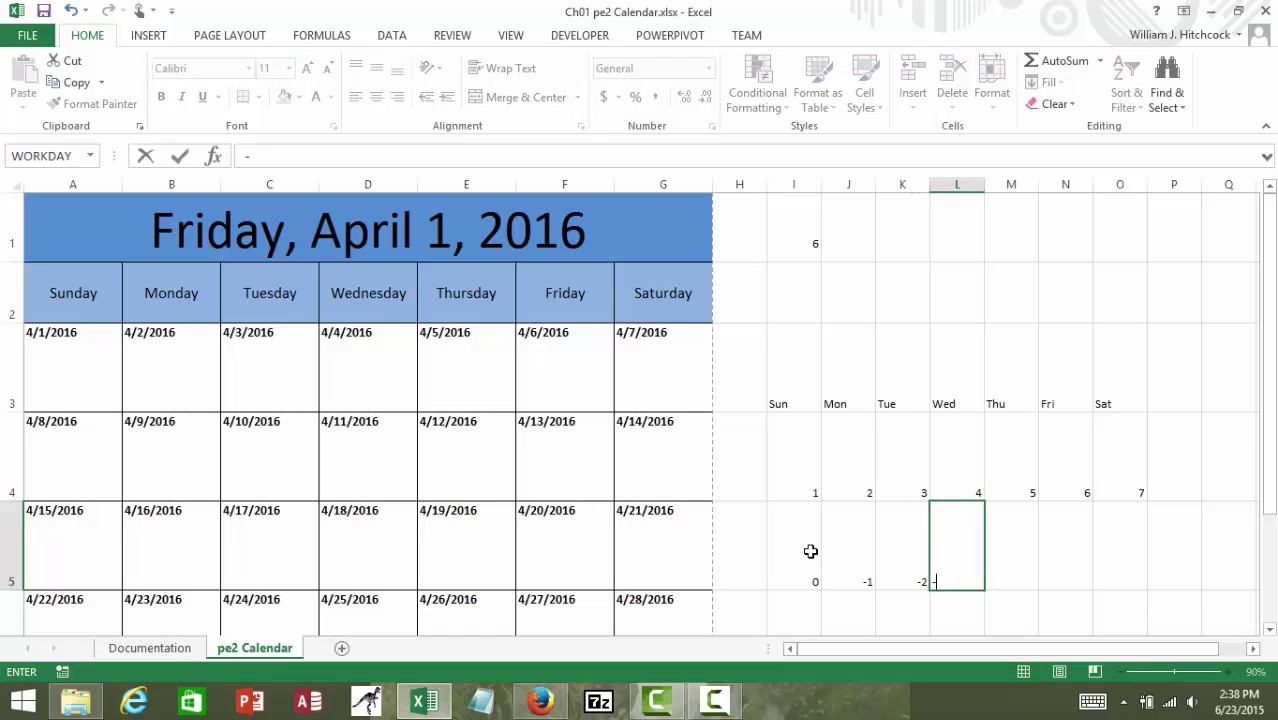
pyautogui.press('Tab')
pyautogui.write('-4')
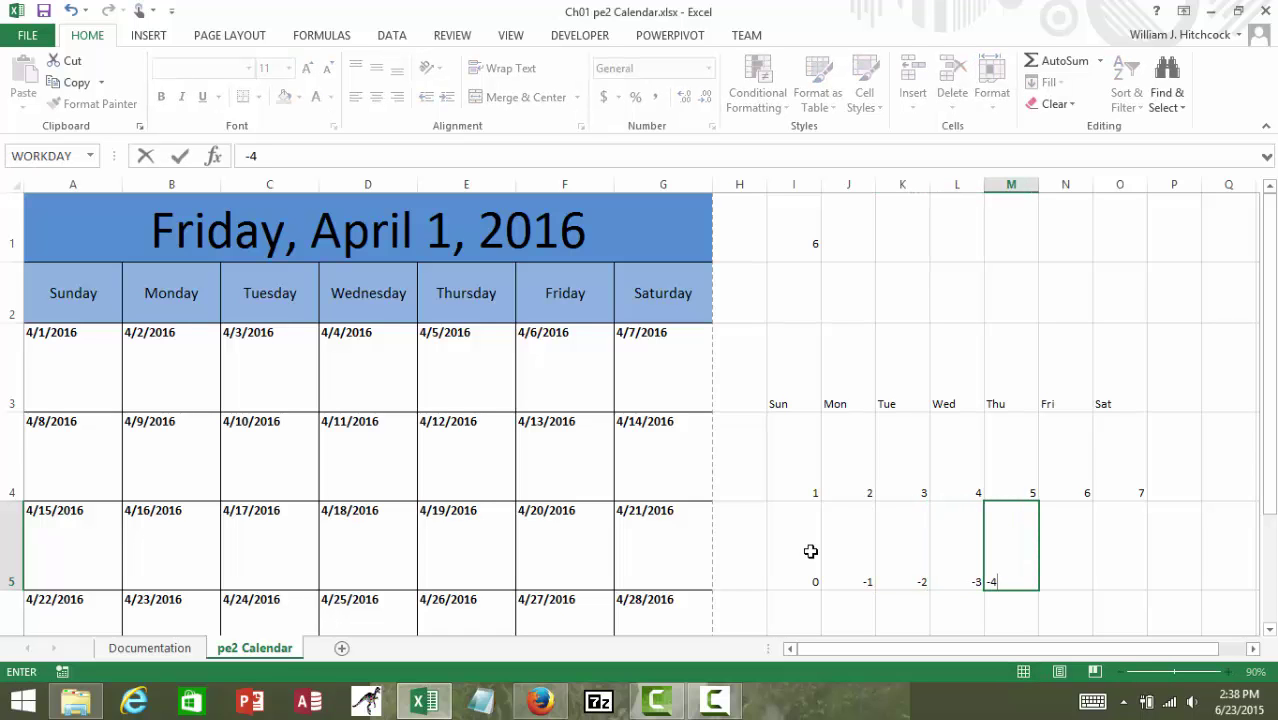
pyautogui.press('Tab')
pyautogui.write('-5')
pyautogui.press('Tab')
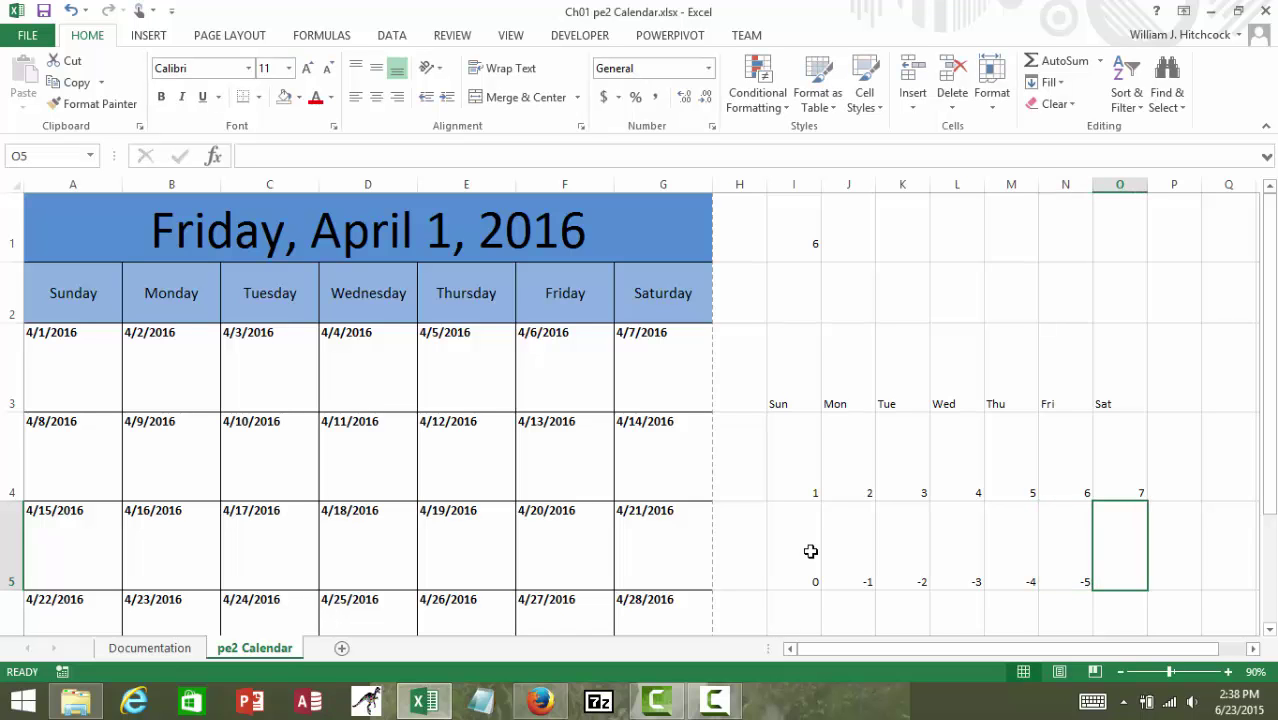
pyautogui.write('-6')
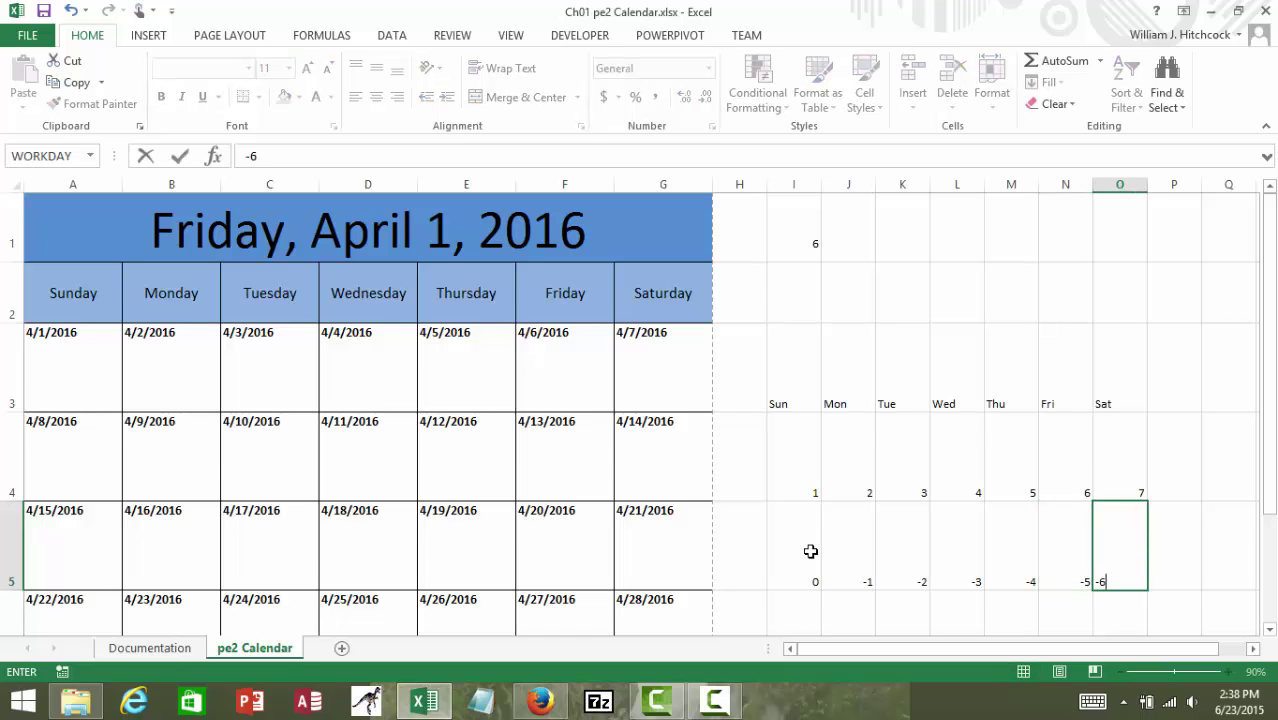
pyautogui.press('Down')
pyautogui.hotkey('ctrl', 'Home')
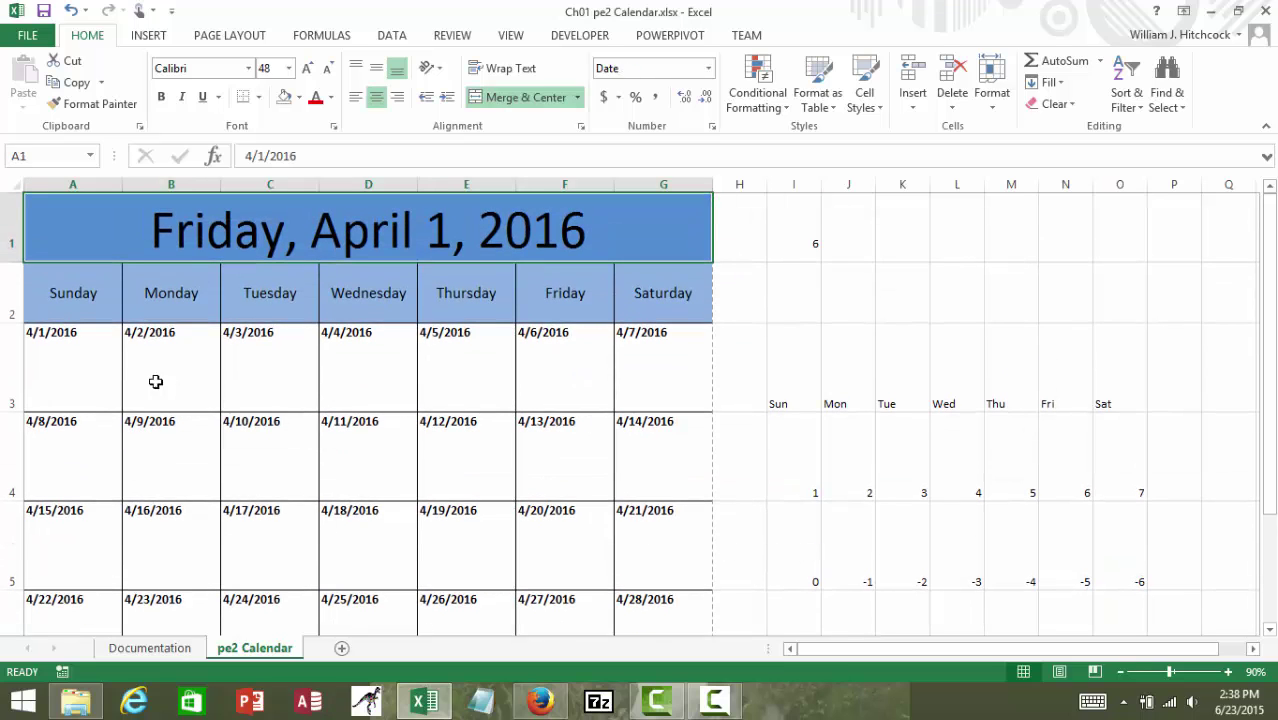
# Replace the formula in A3 with =A1+HLOOKUP(I1,I4:O5,2,FALSE) to offset the first Sunday by the title date's weekday.
pyautogui.click(71, 364)
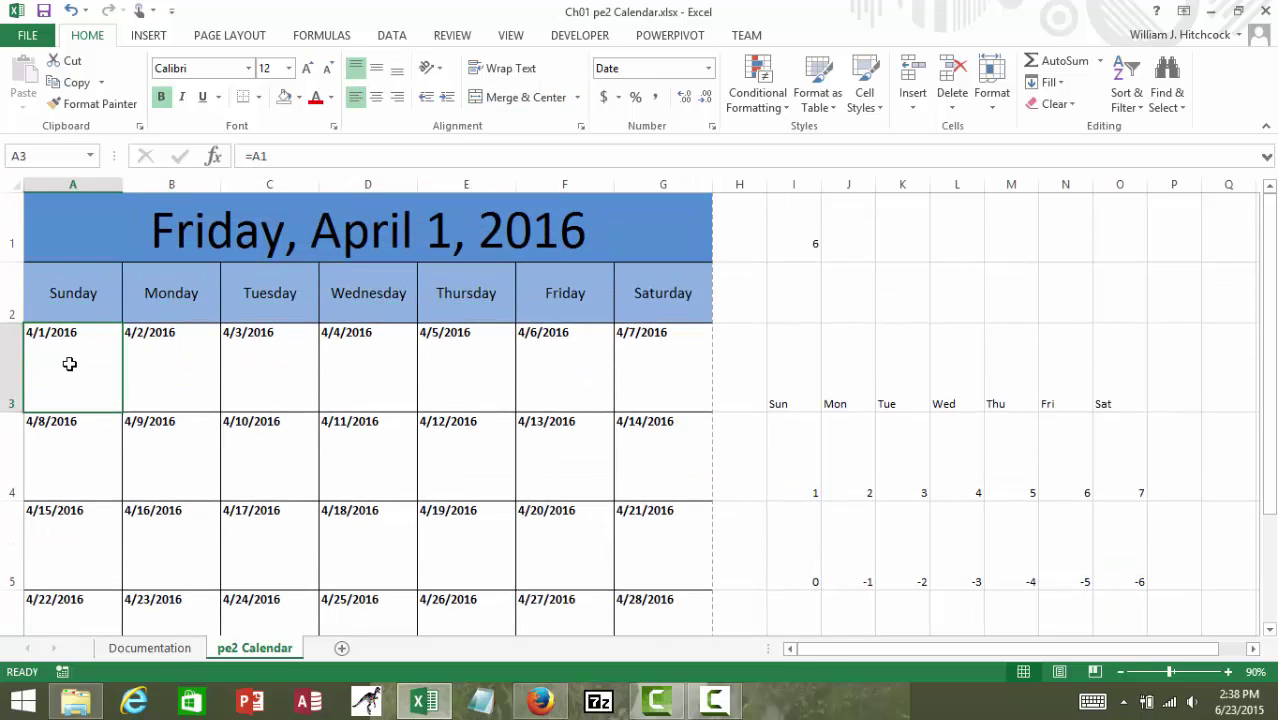
pyautogui.write('=')
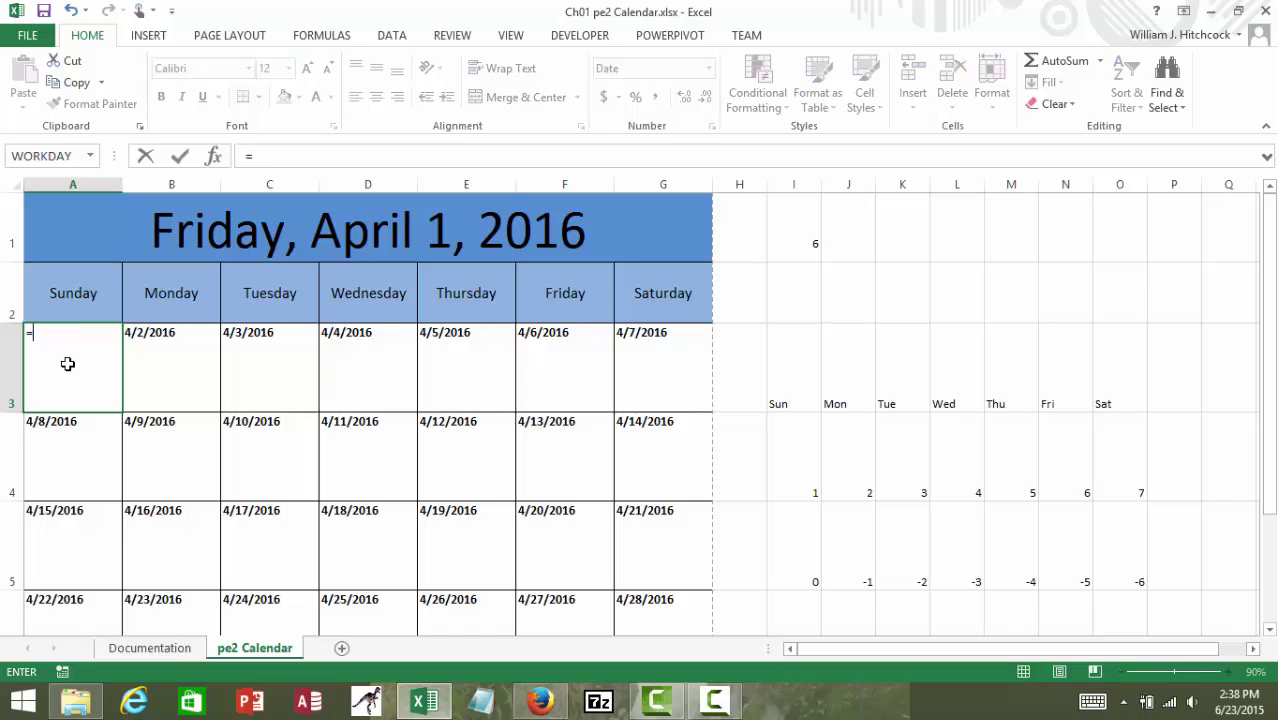
pyautogui.click(262, 238)
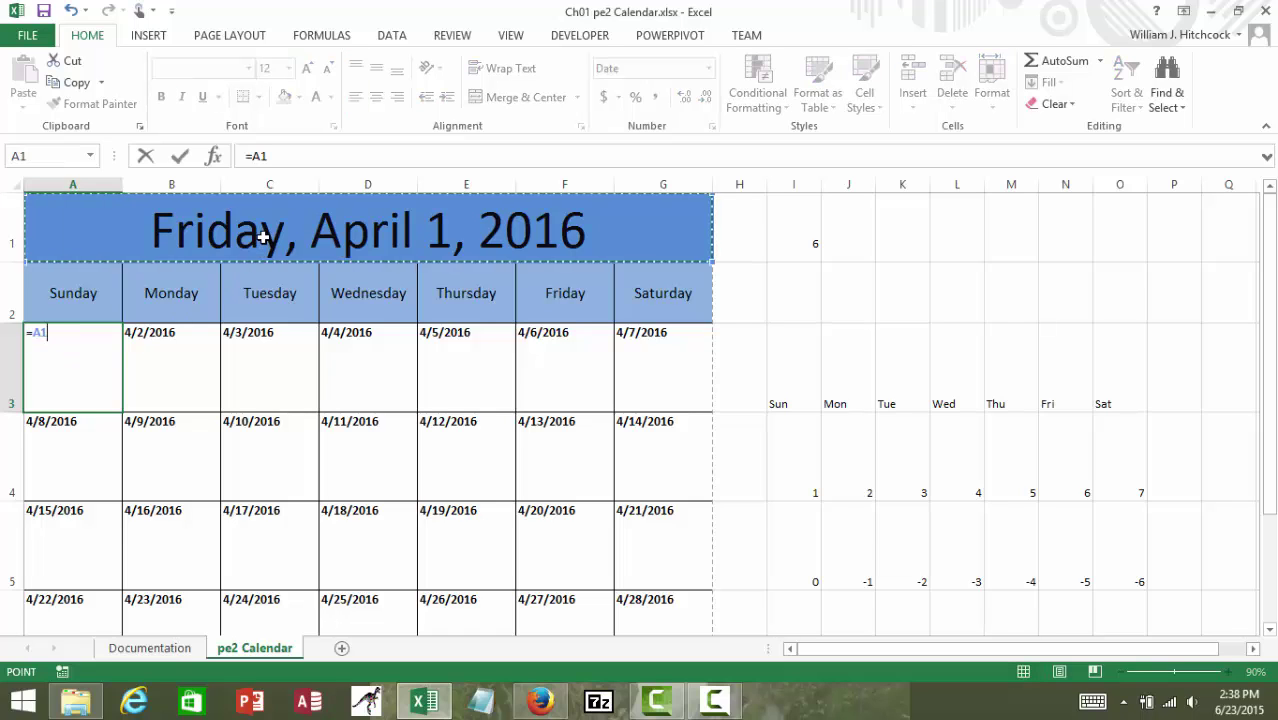
pyautogui.write('+')
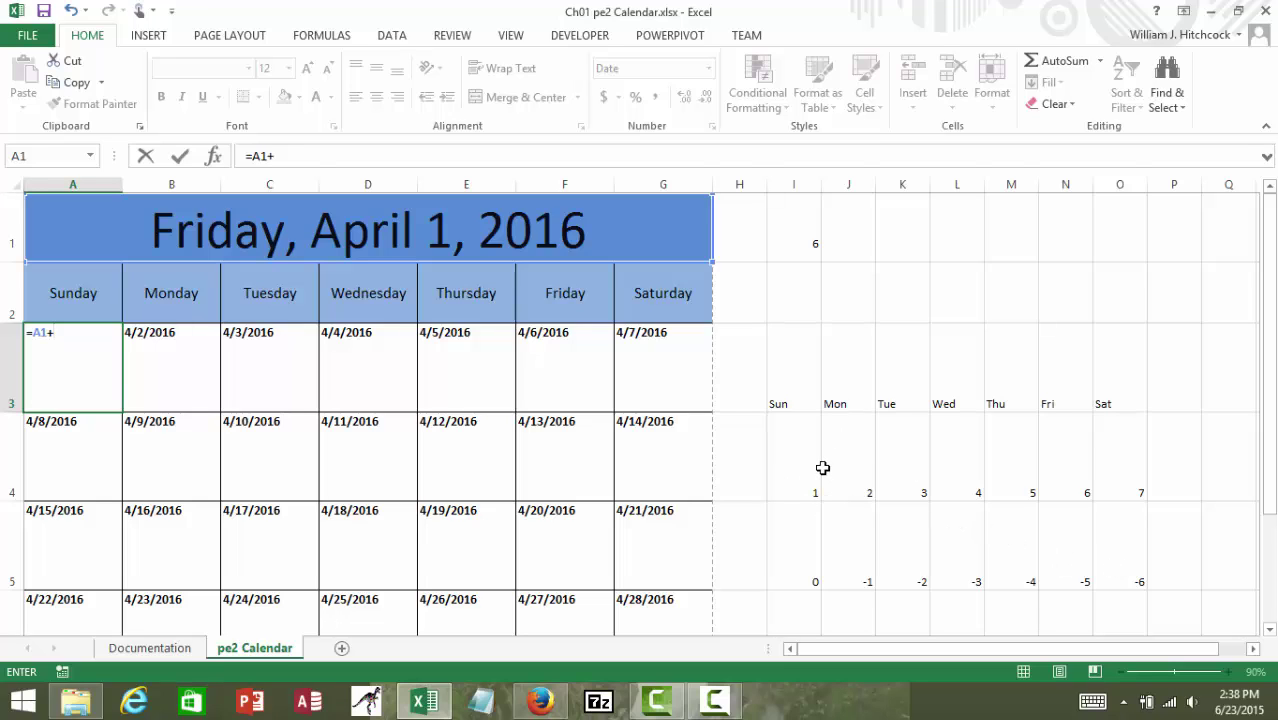
pyautogui.write('hlook')
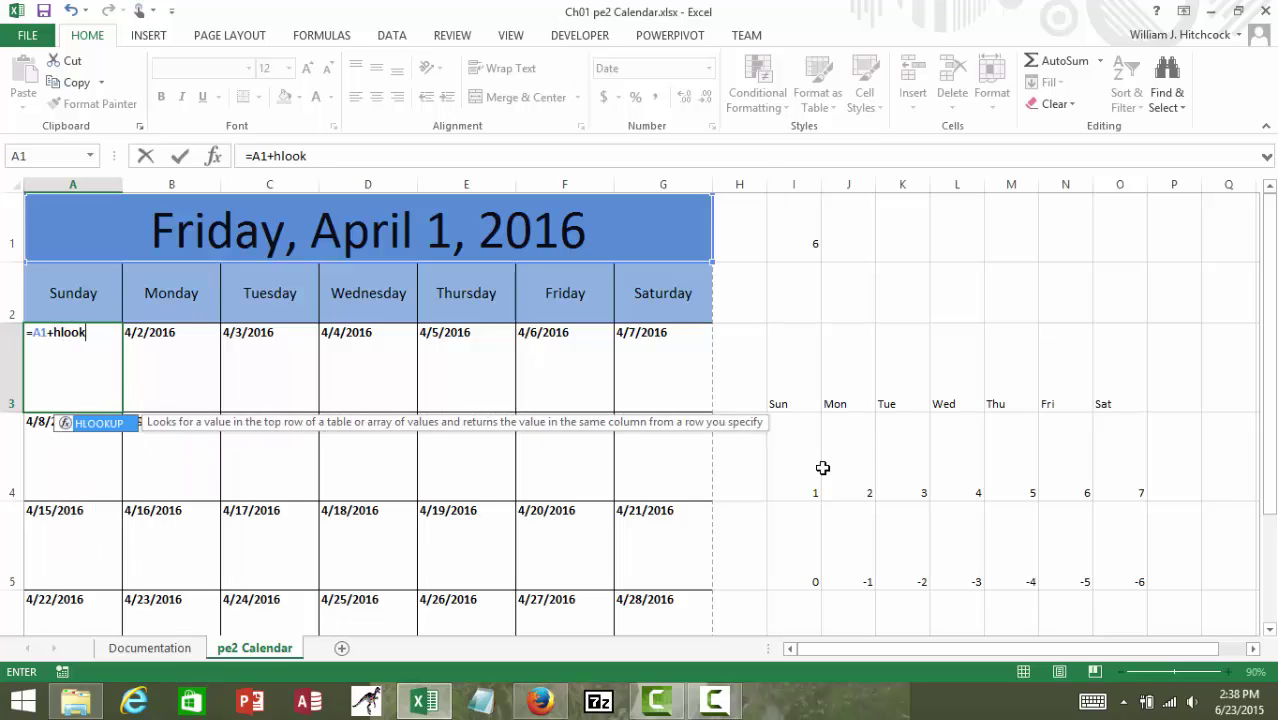
pyautogui.write('up(')
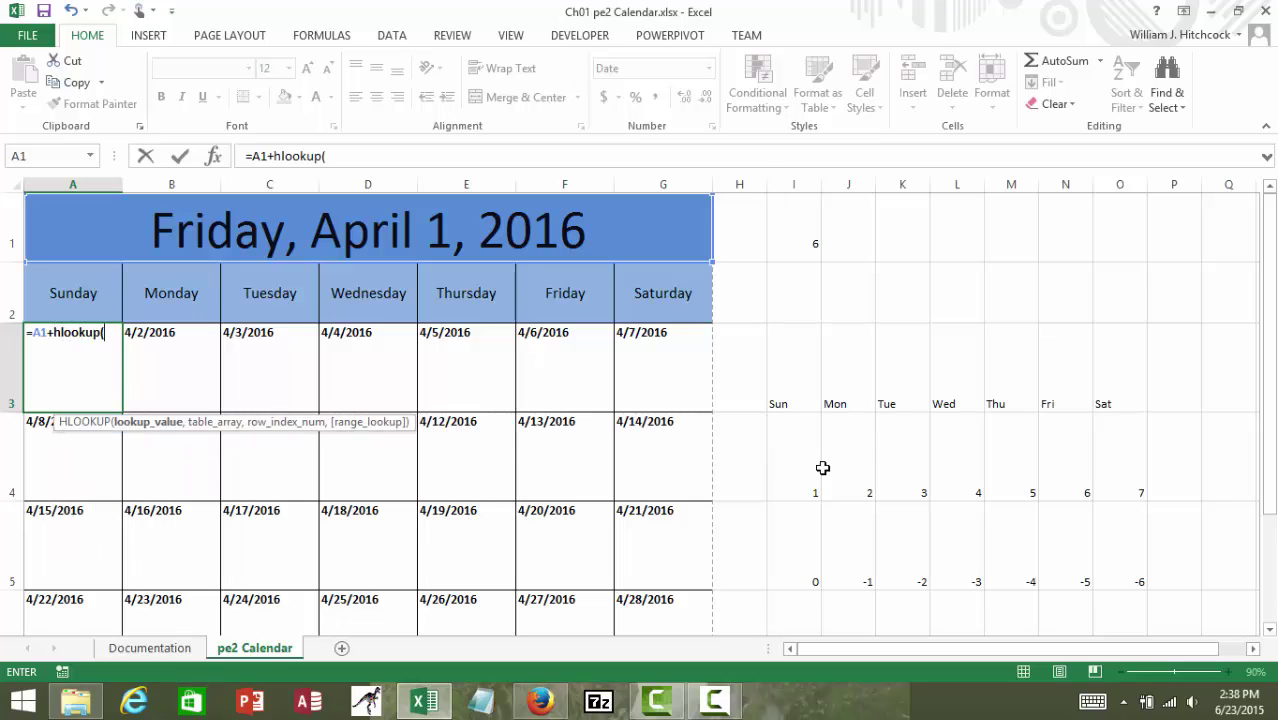
pyautogui.click(793, 218)
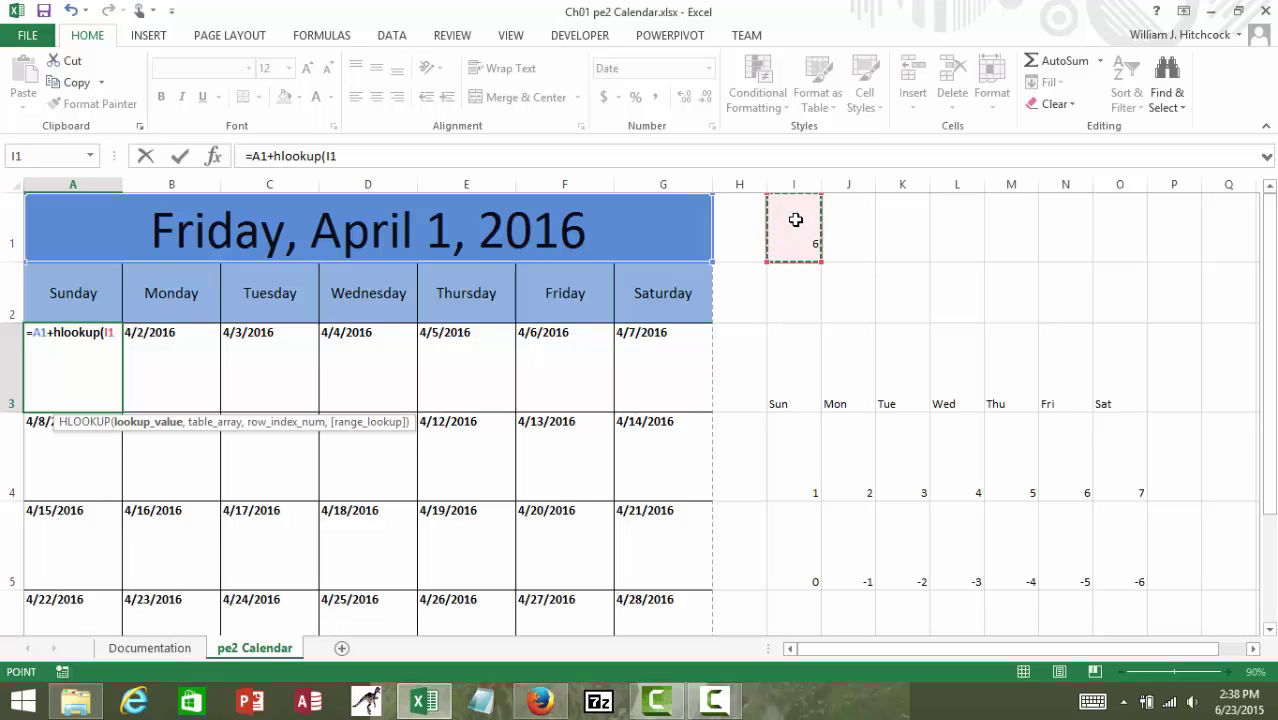
pyautogui.write(',')
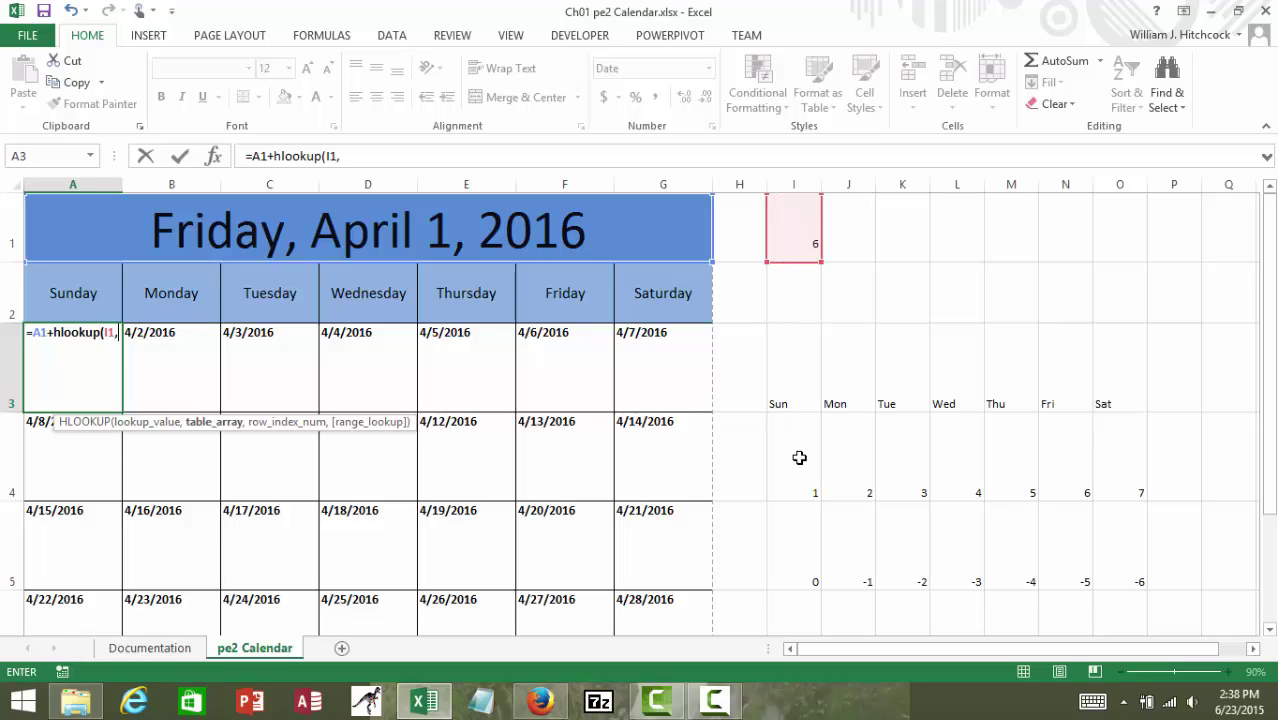
pyautogui.moveTo(799, 457); pyautogui.dragTo(1118, 582)
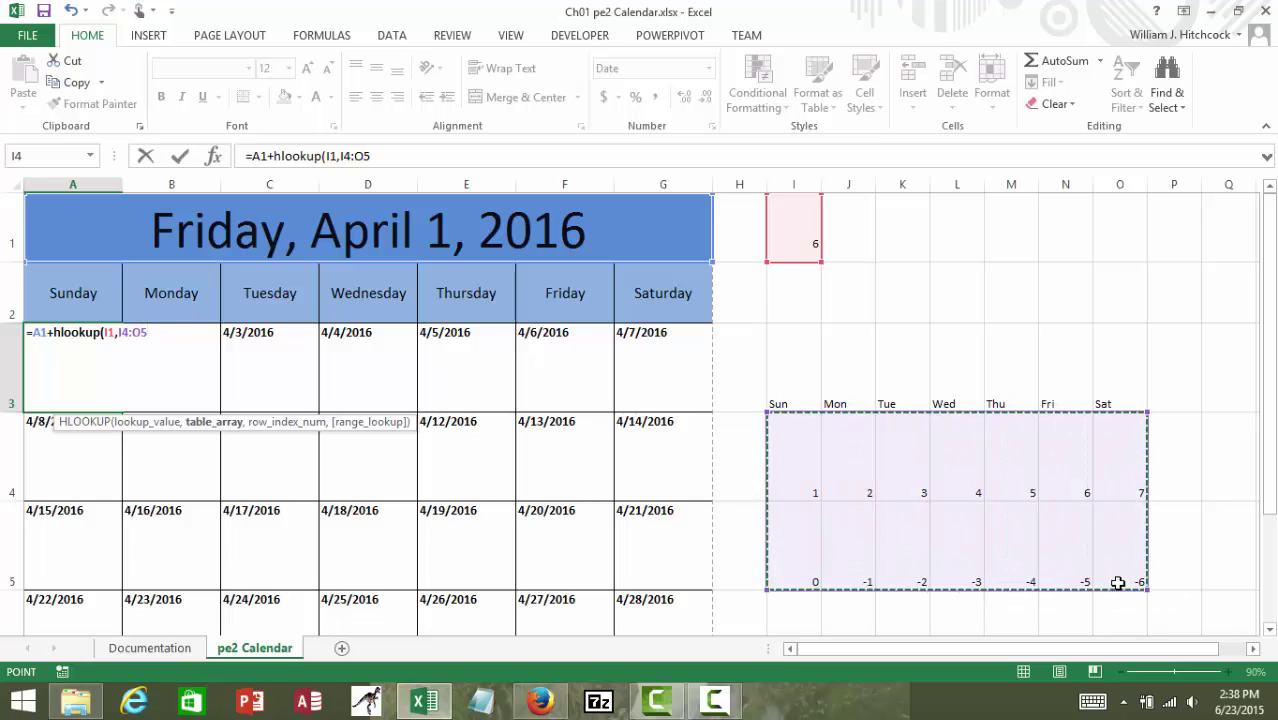
pyautogui.write(',')
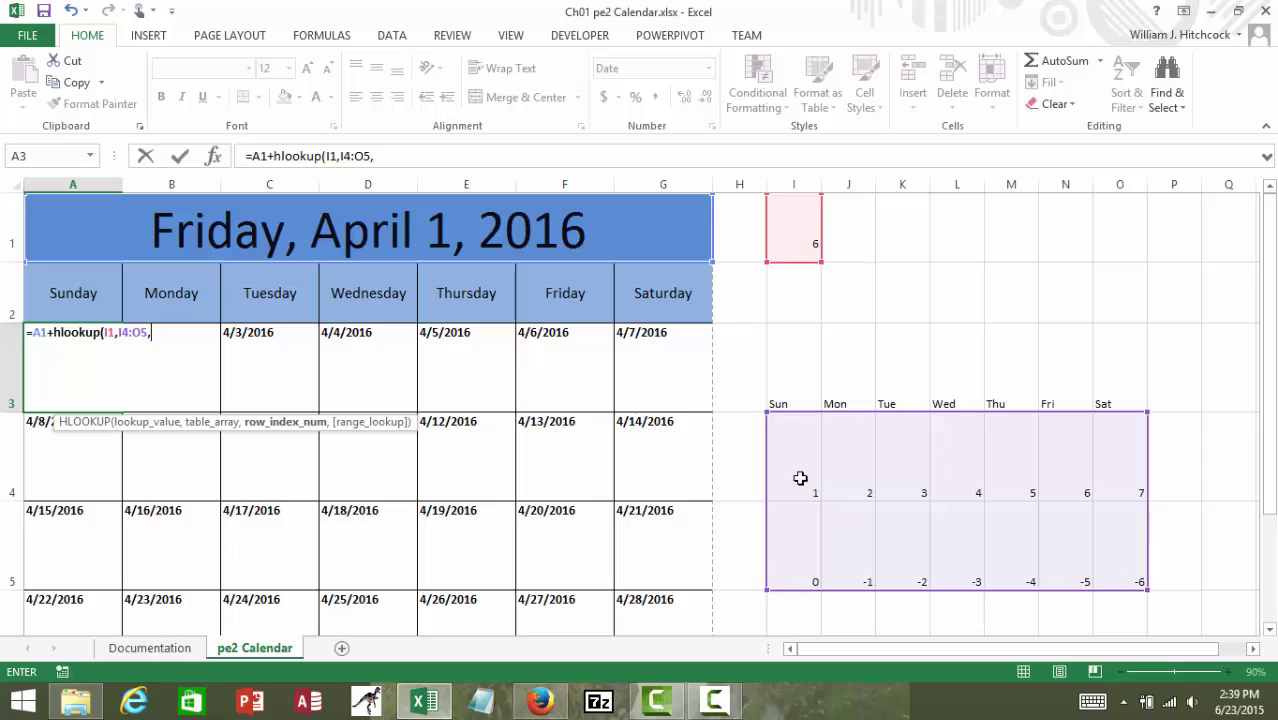
pyautogui.write('2,')
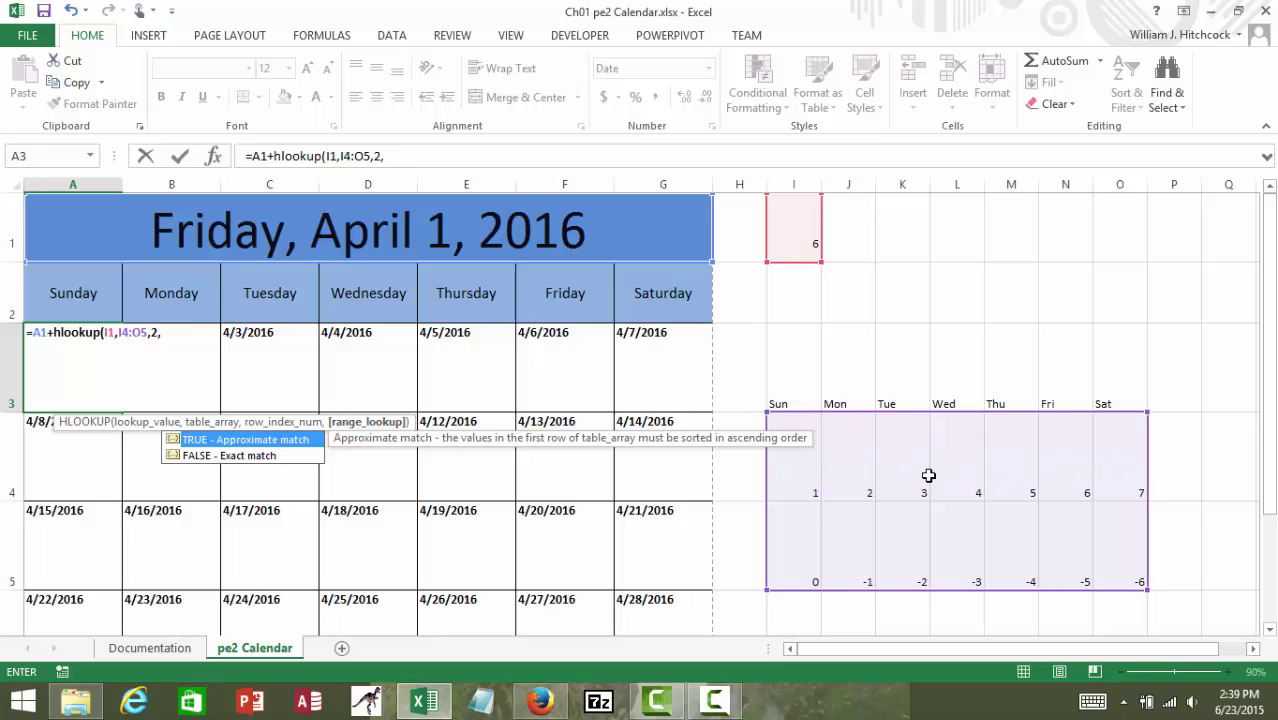
pyautogui.press('Down')
pyautogui.write('false')
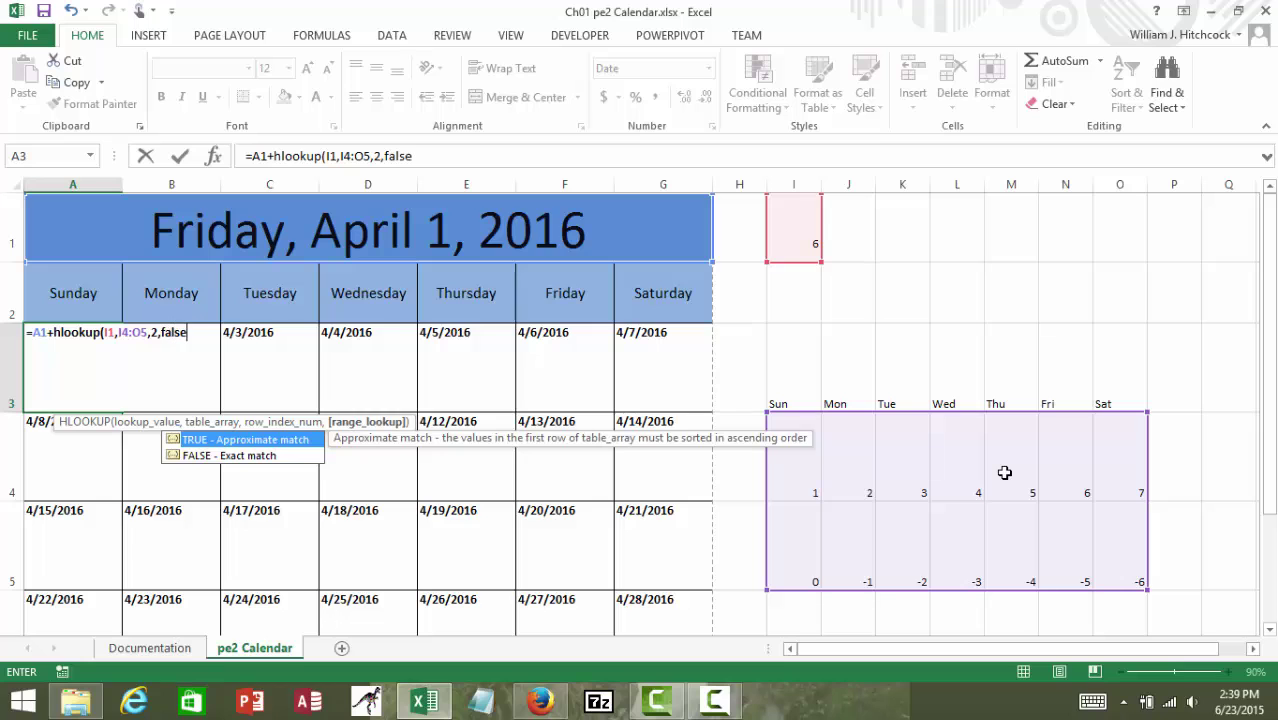
pyautogui.write(')')
pyautogui.press('Return')
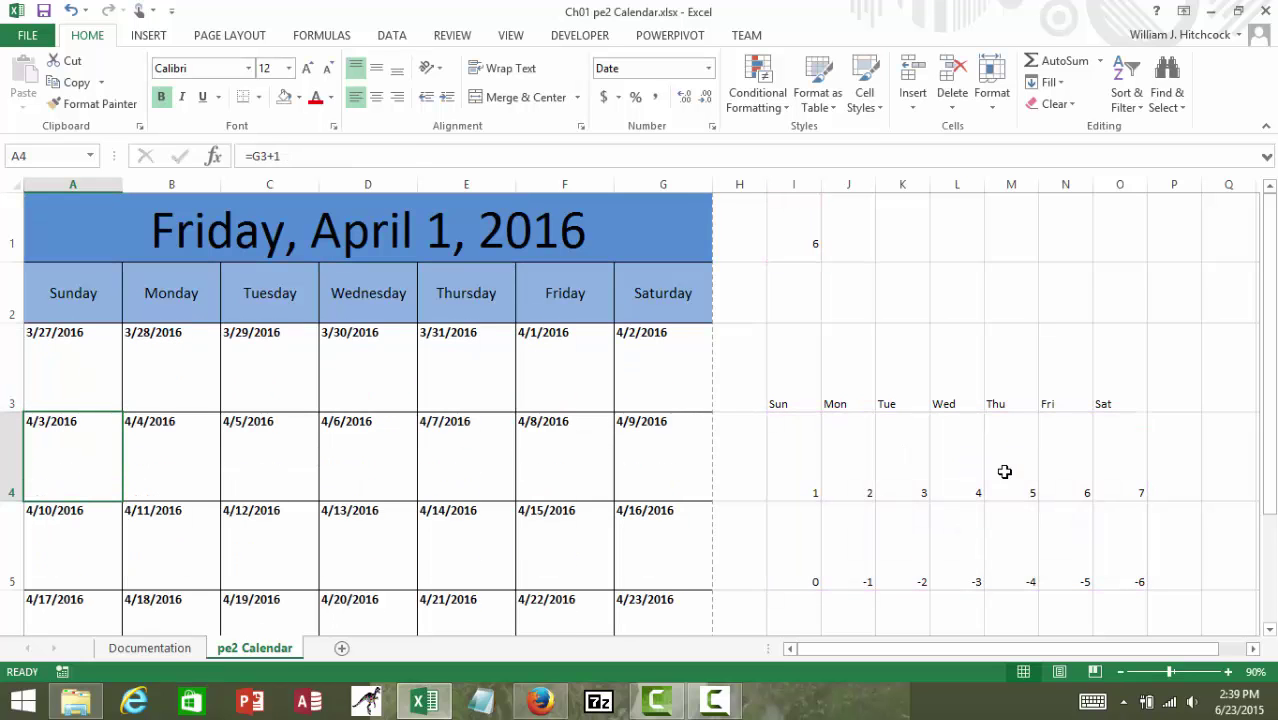
# Check the lookup formula in A3 and the first-week dates through F3 against the weekday of the title date.
pyautogui.press('Up')
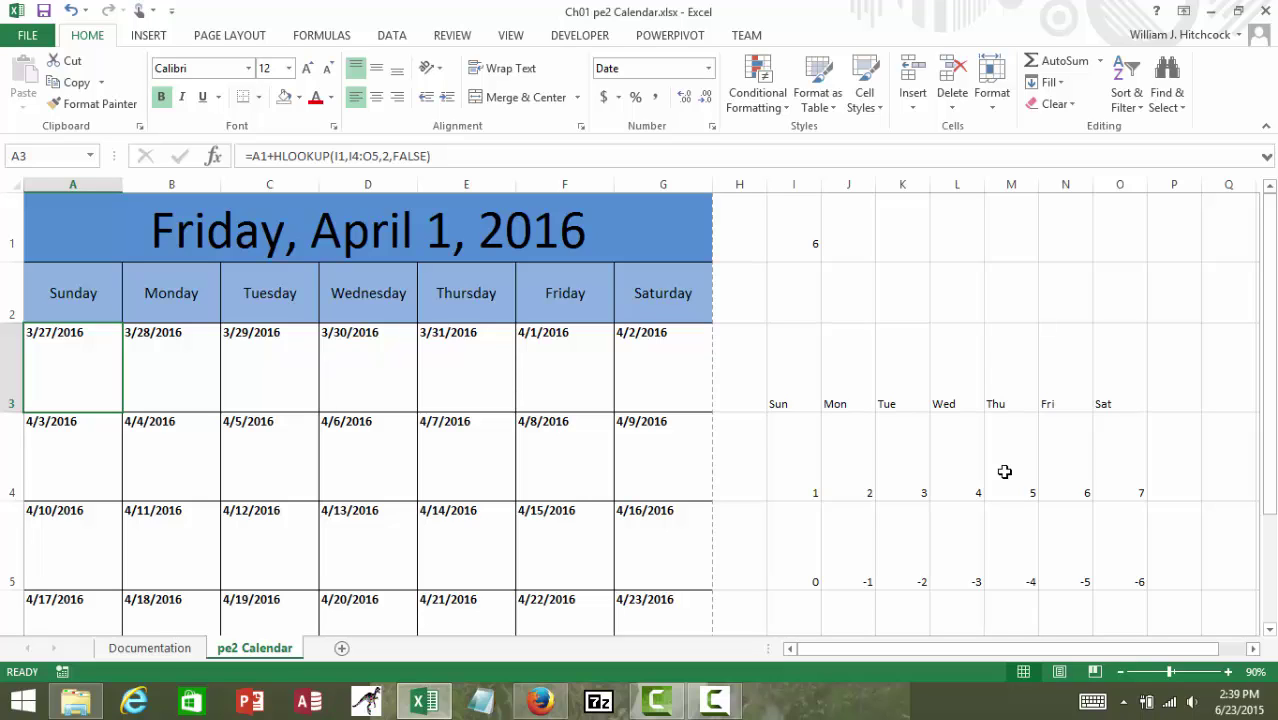
pyautogui.press('Right')
pyautogui.press('Right')
pyautogui.press('Right')
pyautogui.press('Right')
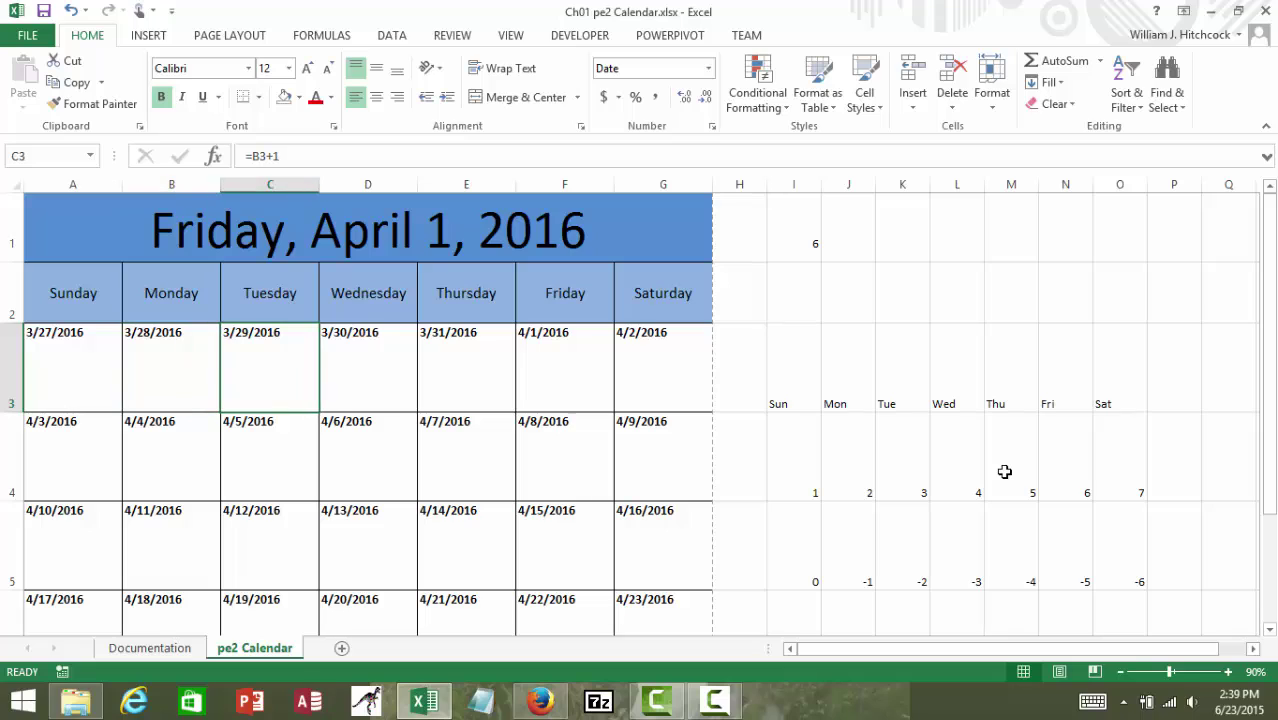
pyautogui.press('Right')
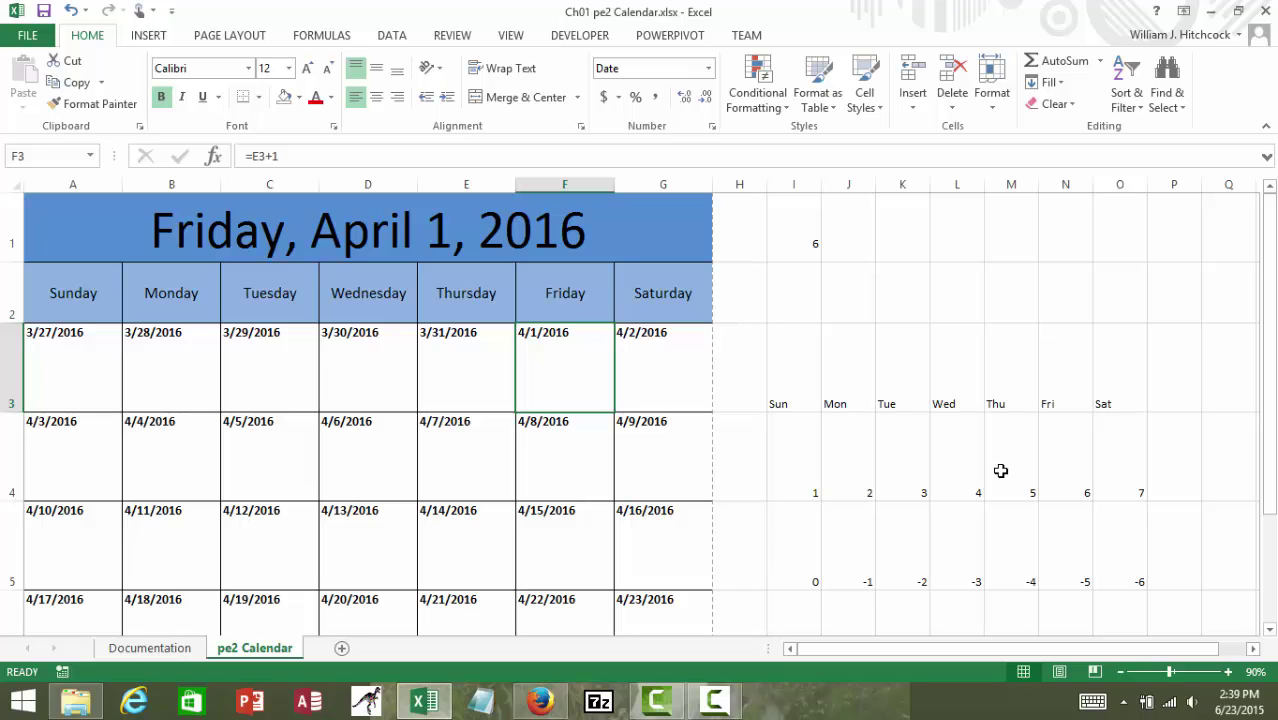
# Set the title date in A1 to 5/1/2016 to test the weekday alignment.
pyautogui.click(248, 243)
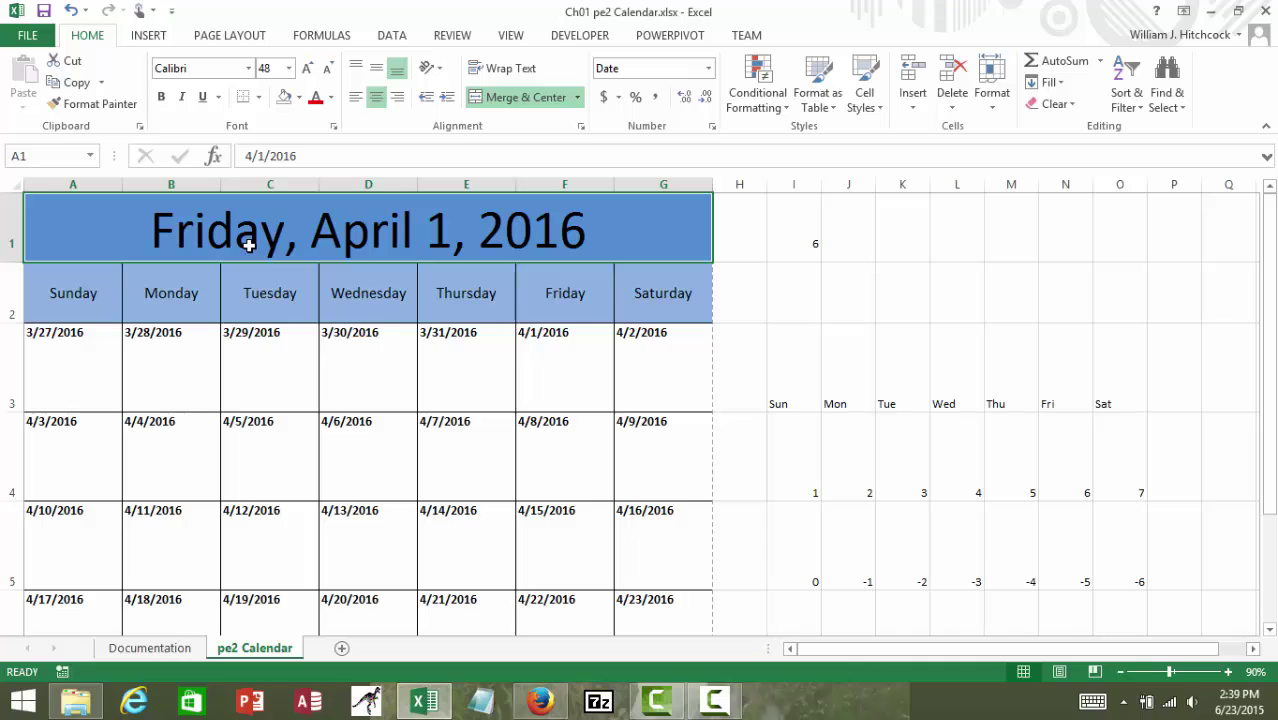
pyautogui.write('5/')
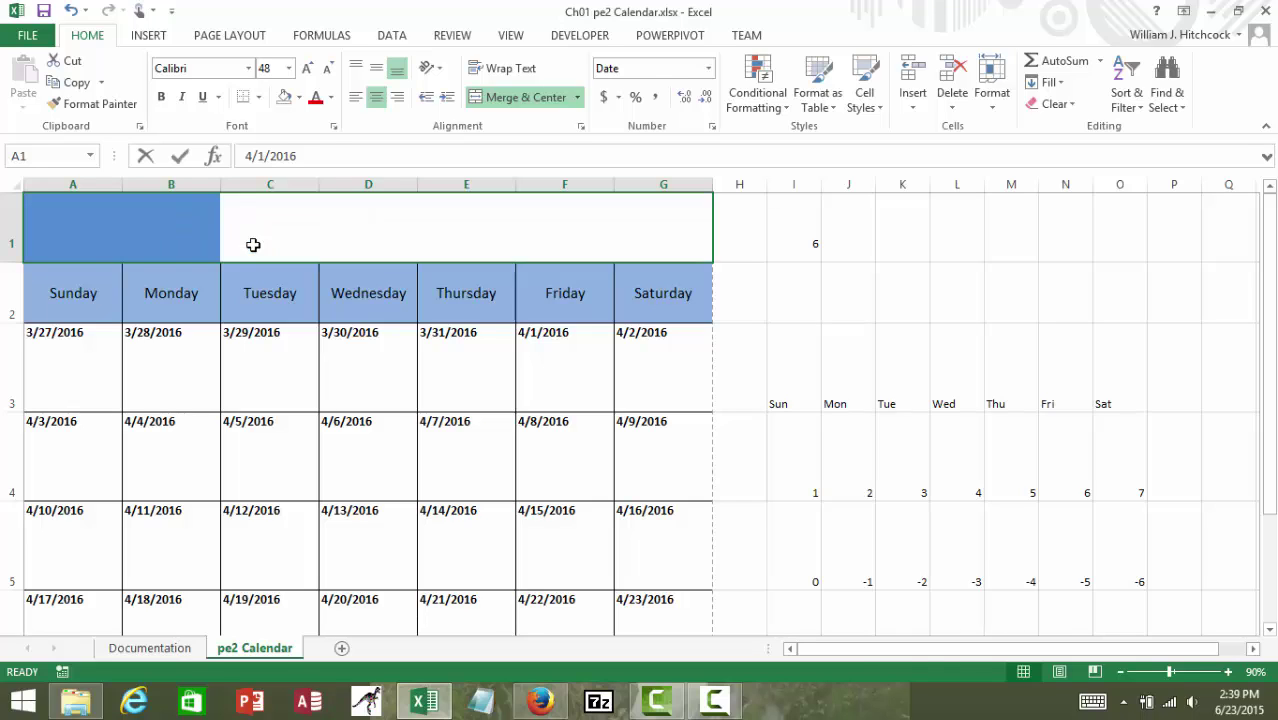
pyautogui.write('1/201')
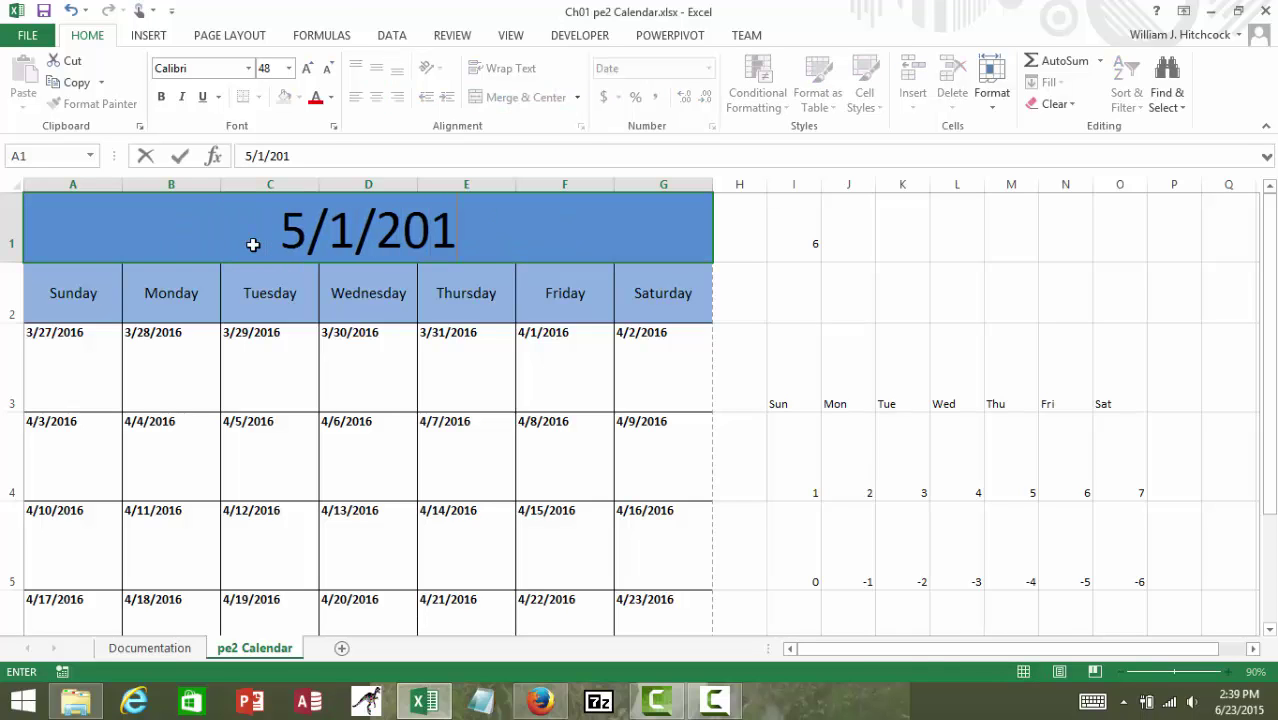
pyautogui.write('6')
pyautogui.press('Return')
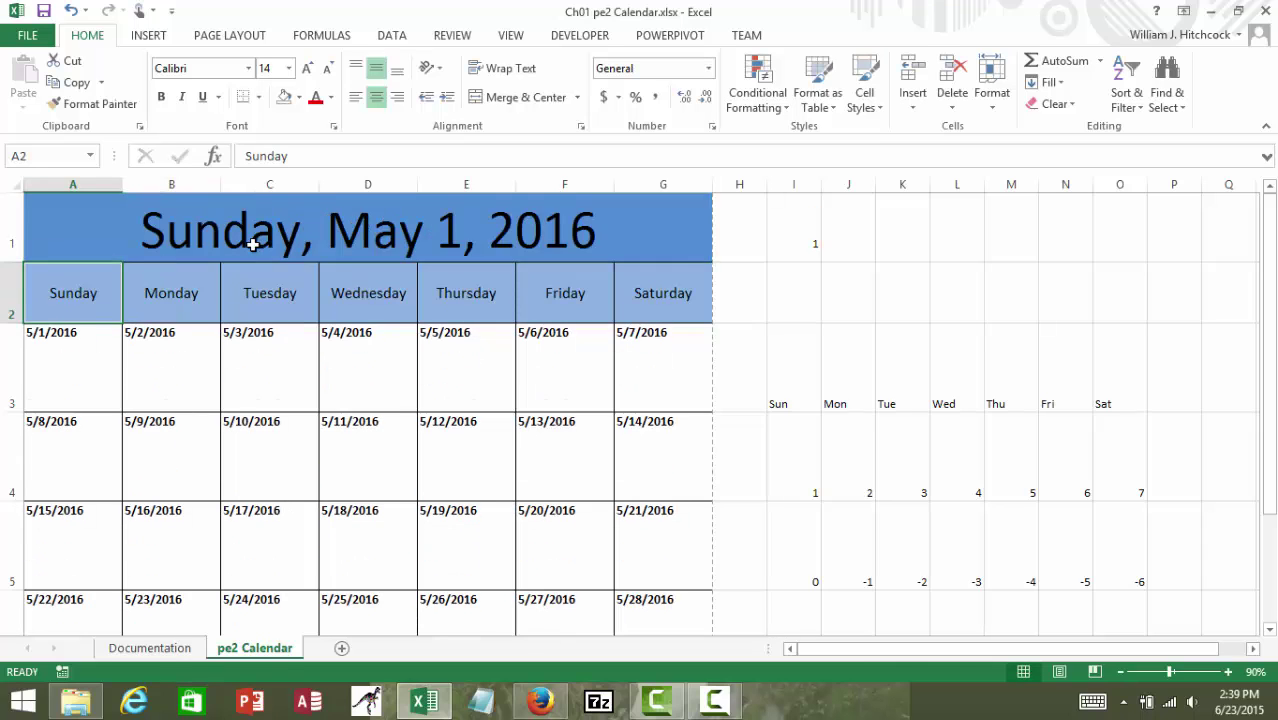
# Test the calendar with 3/1/2016 as the title date in A1 and check the Tuesday date in C3.
pyautogui.click(253, 243)
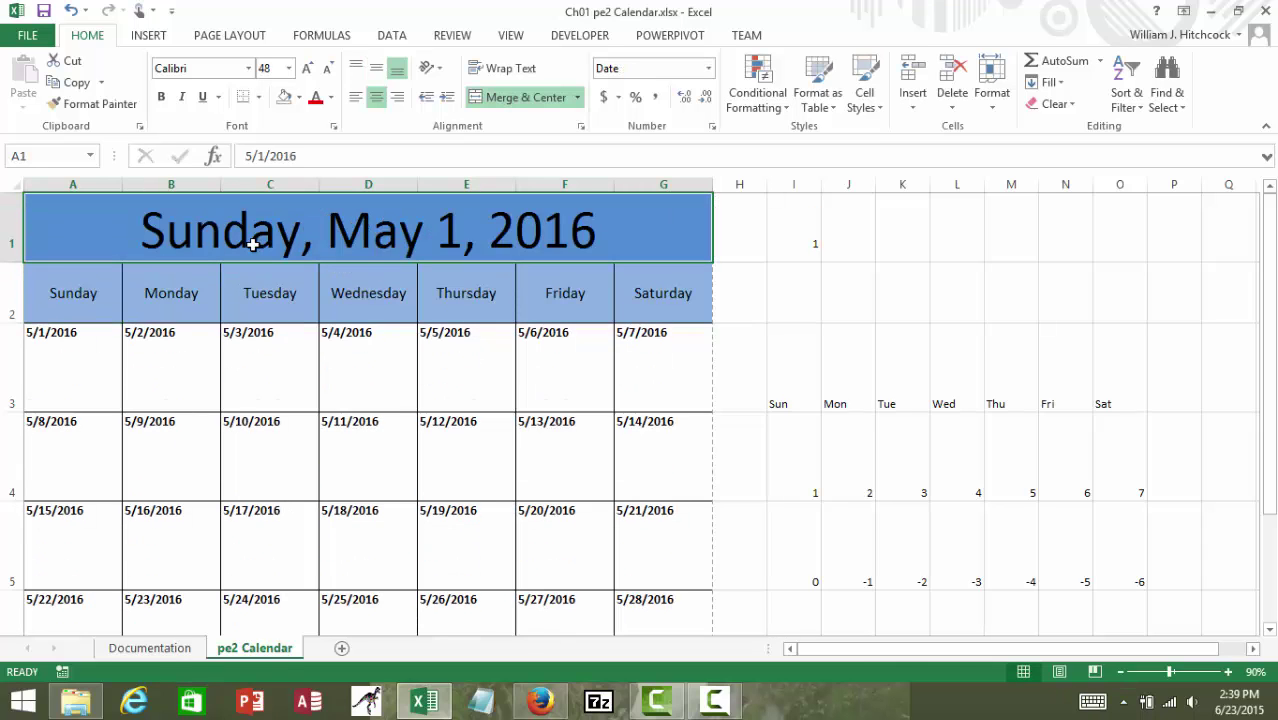
pyautogui.write('3/')
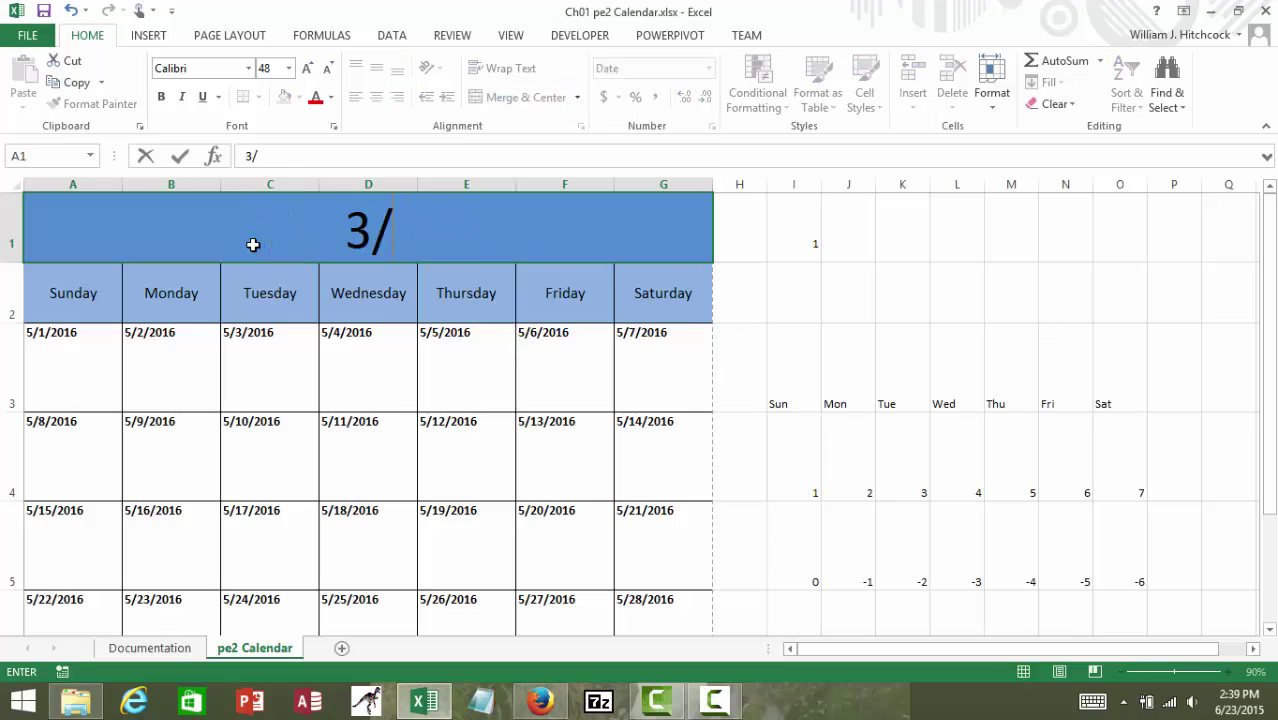
pyautogui.write('1/20')
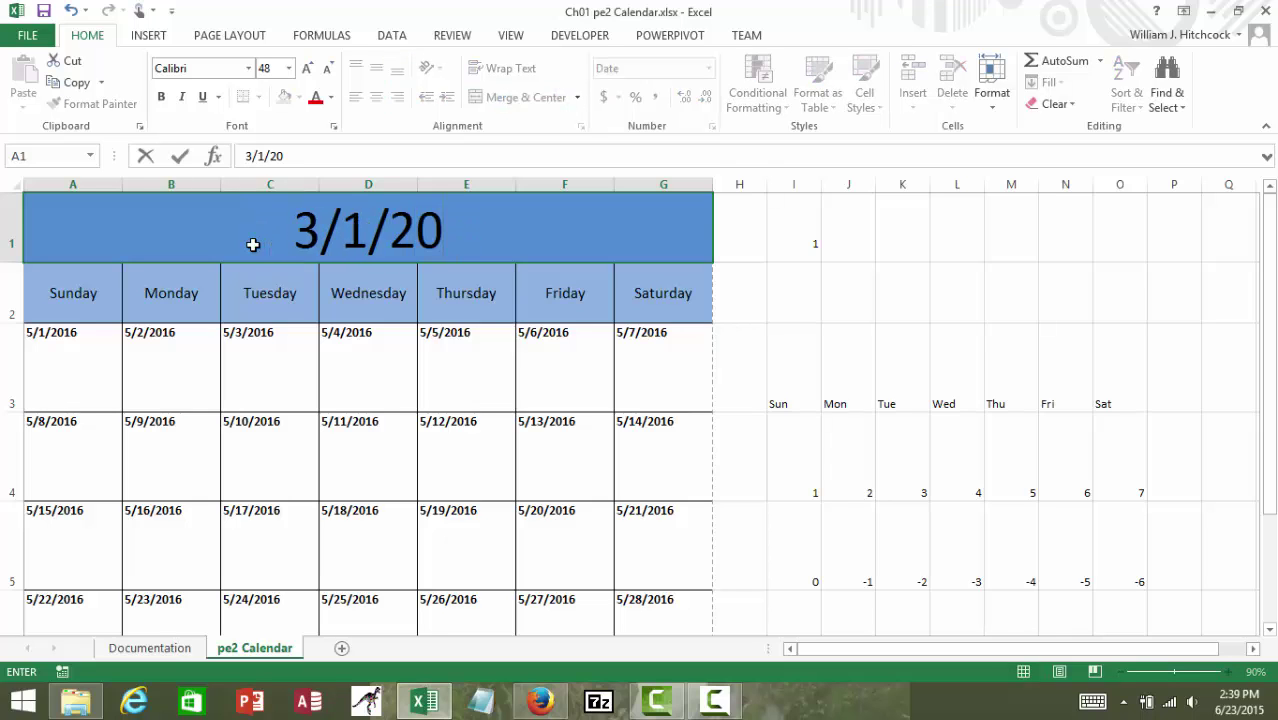
pyautogui.write('16')
pyautogui.press('Return')
pyautogui.press('Return')
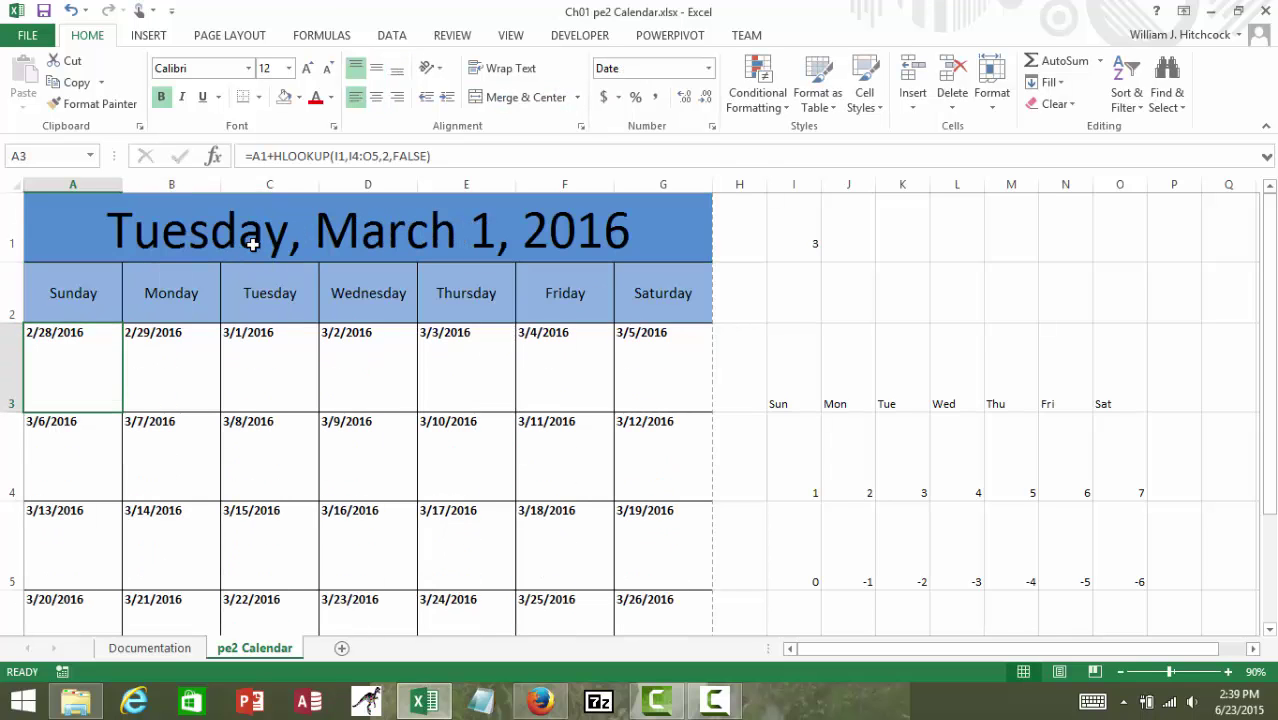
pyautogui.press('Right')
pyautogui.press('Right')
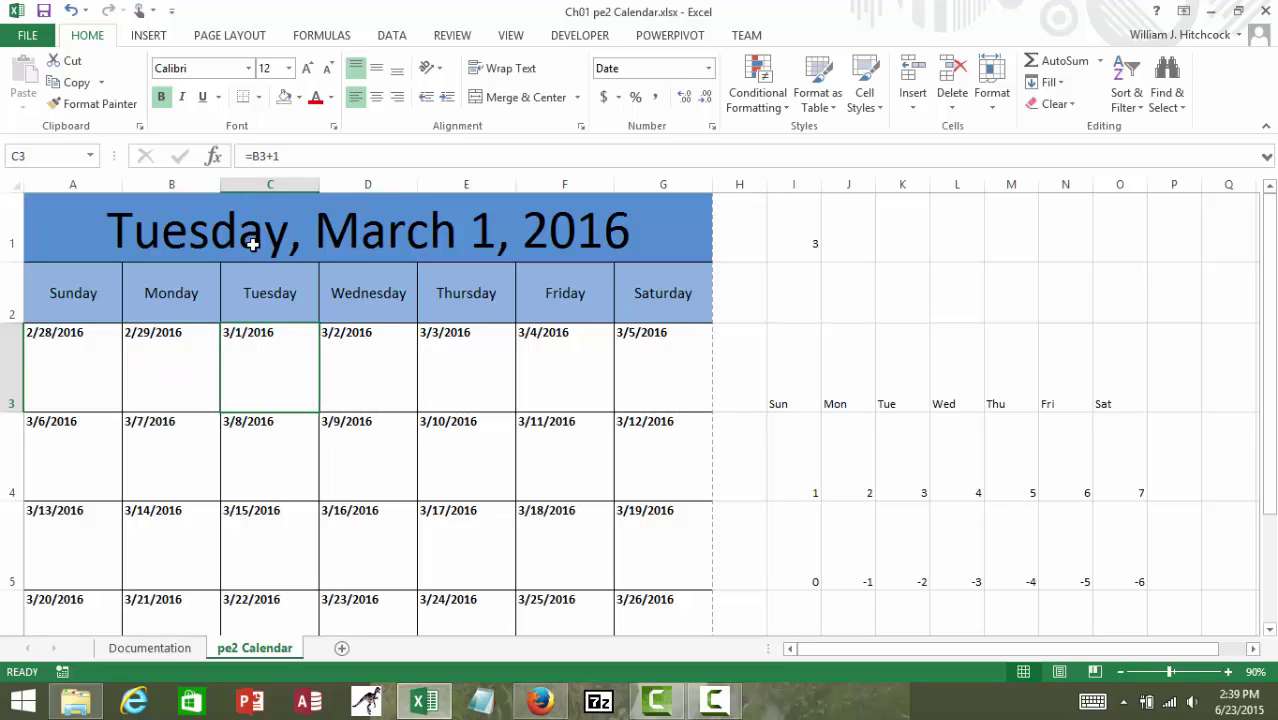
# Change the title date in A1 to 2/1/2016 to test a month with a different starting weekday.
pyautogui.press('Up')
pyautogui.press('Up')
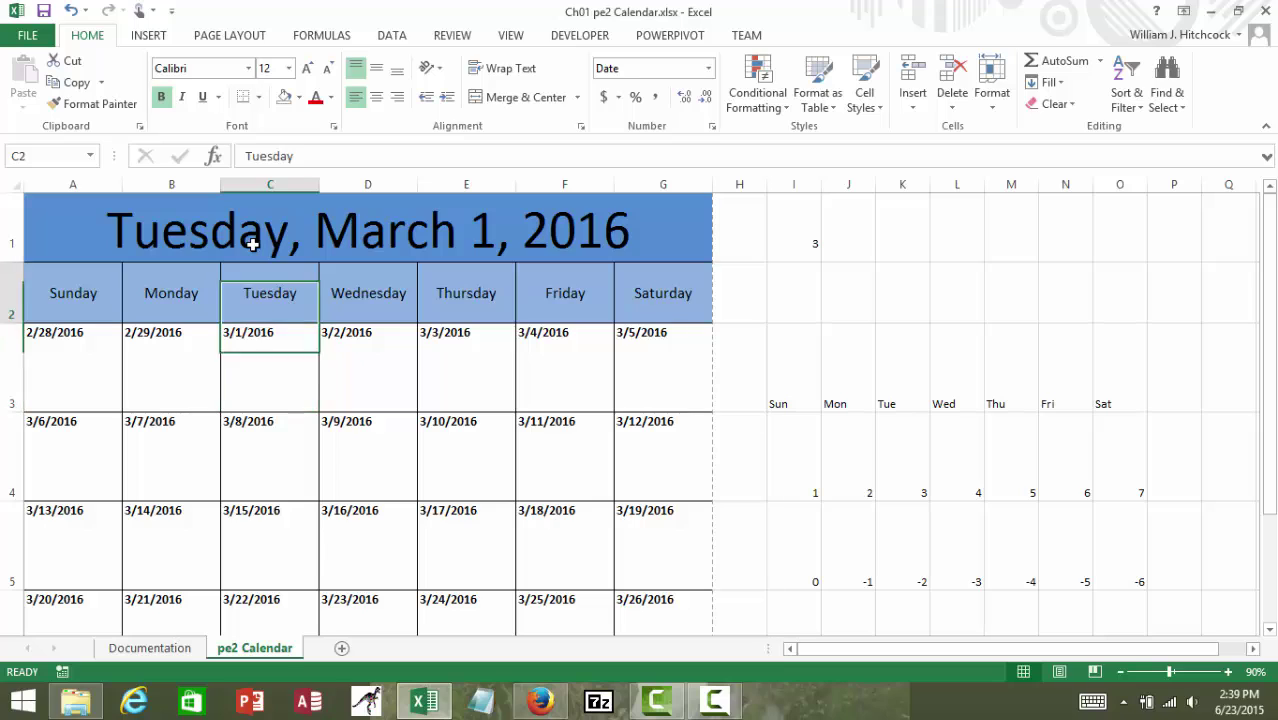
pyautogui.write('2/1')
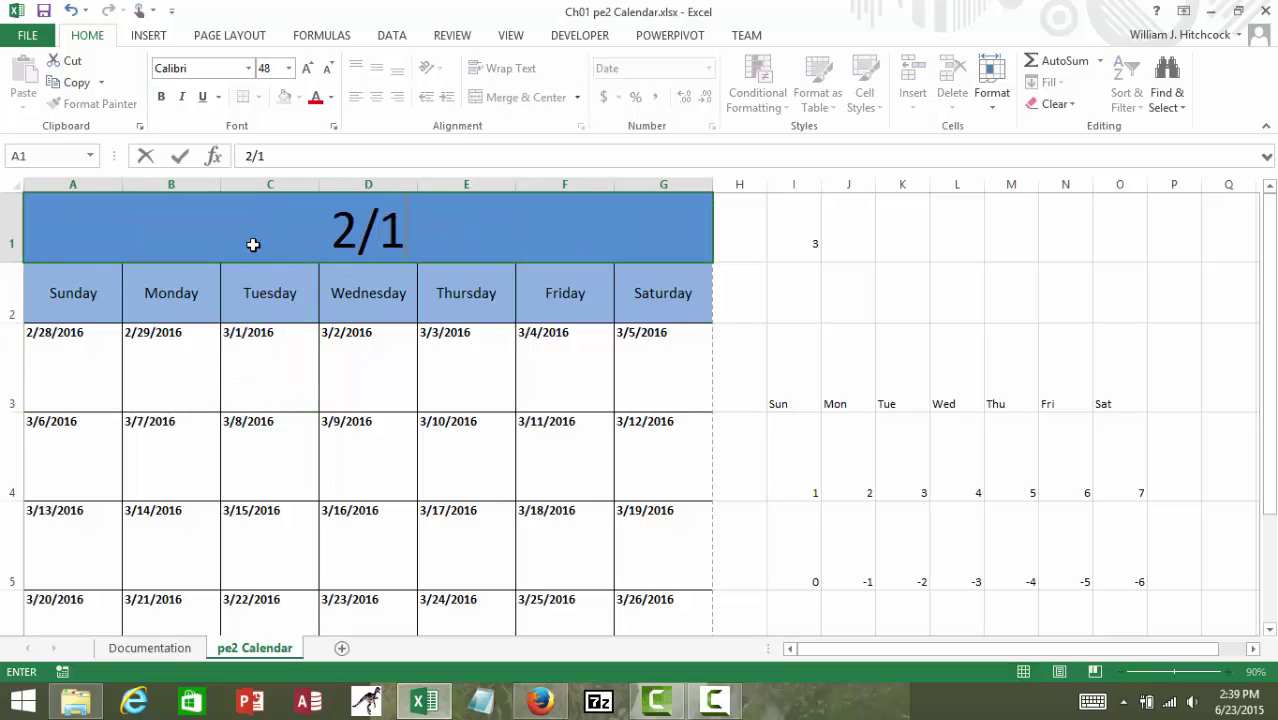
pyautogui.write('/201')
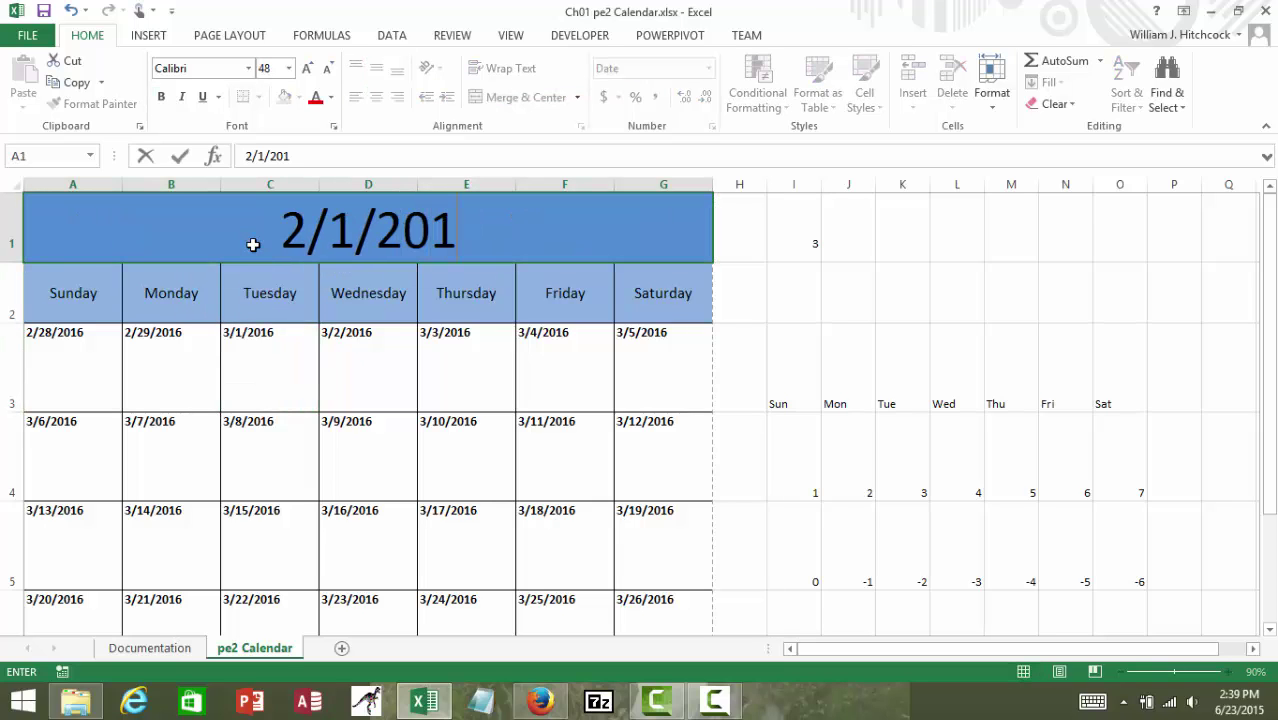
pyautogui.write('6')
pyautogui.press('Return')
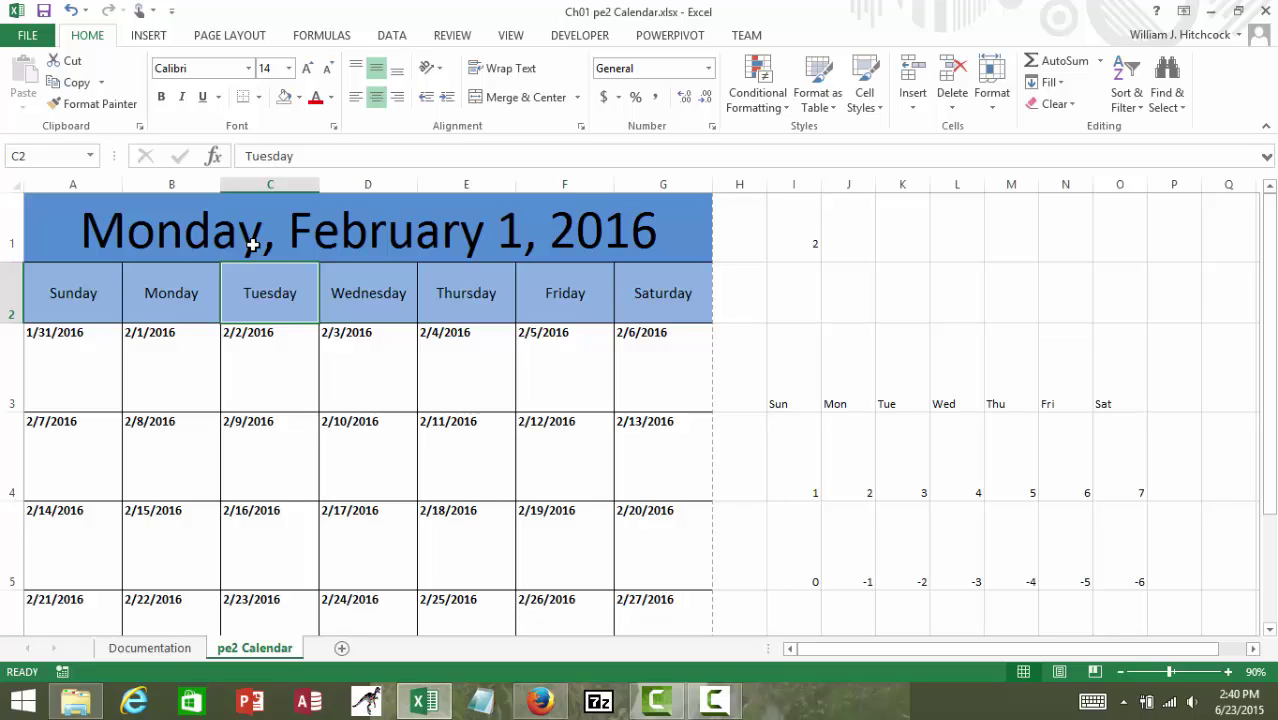
# Set the title date in A1 back to 5/1/2016.
pyautogui.click(253, 244)
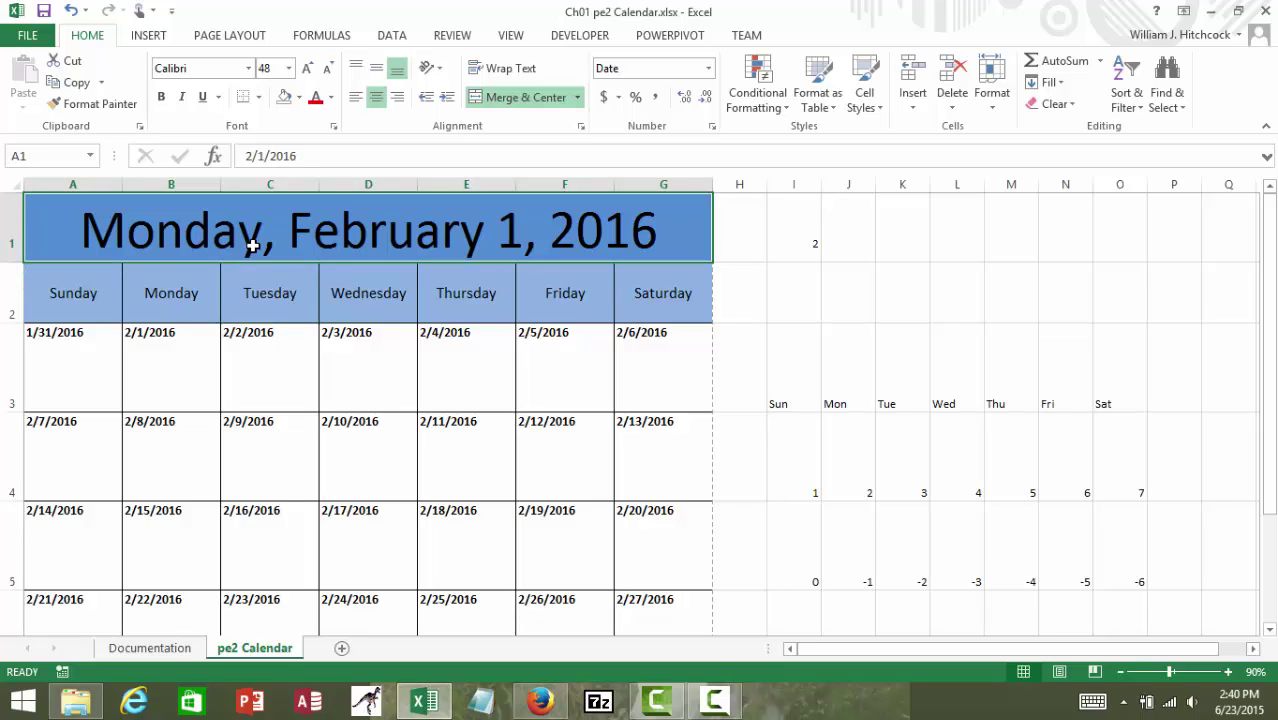
pyautogui.write('5/1/201')
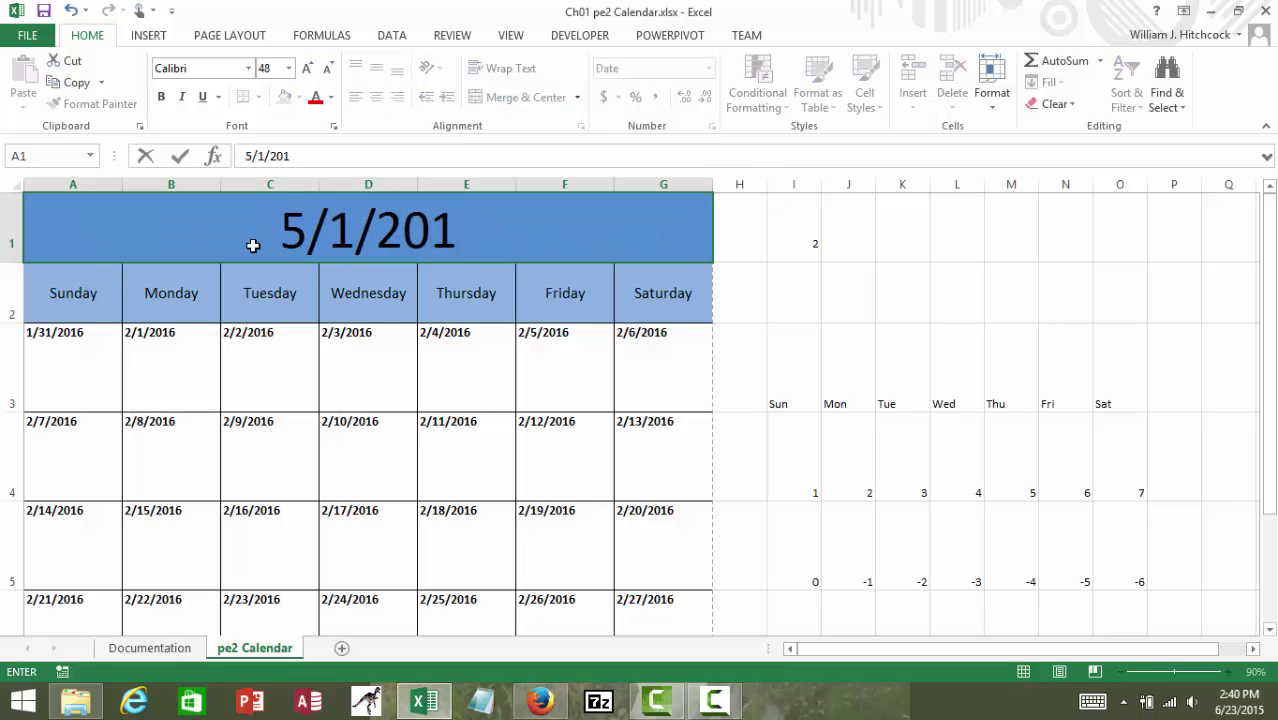
pyautogui.write('6')
pyautogui.press('Return')
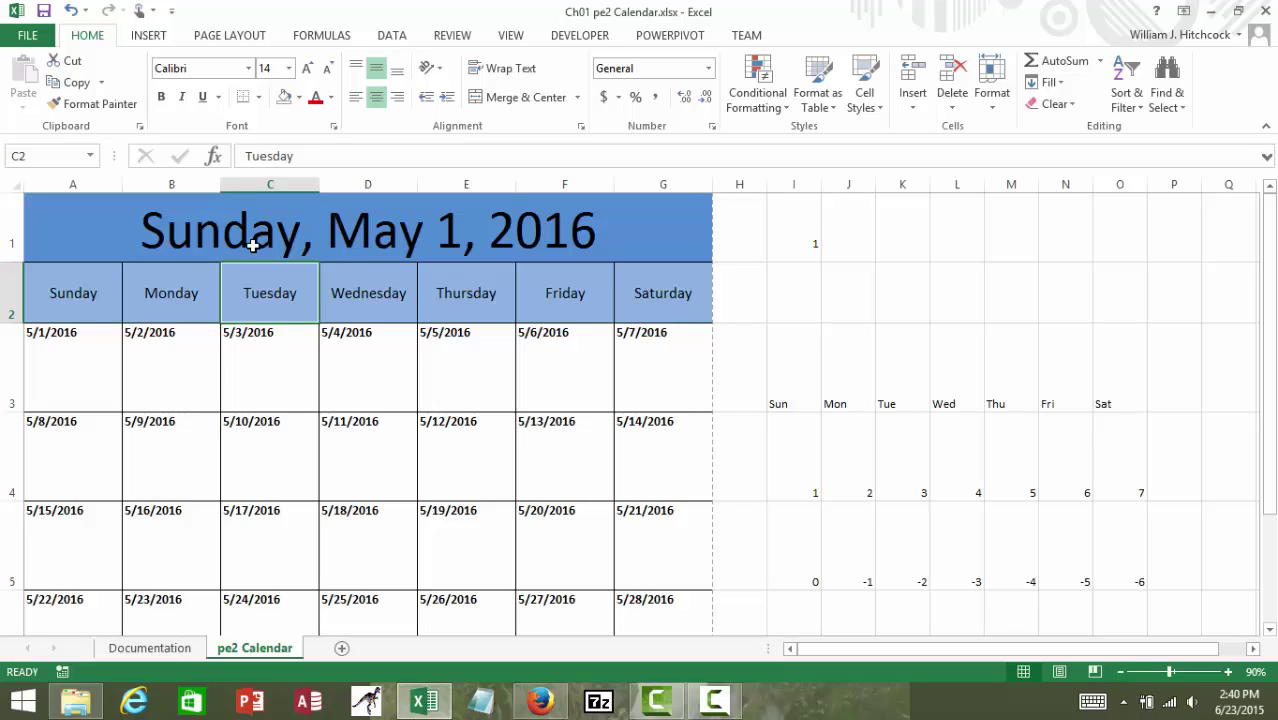
# Apply the custom number format mmm yyyy to the title date in A1 so it shows only month and year.
pyautogui.click(253, 244)
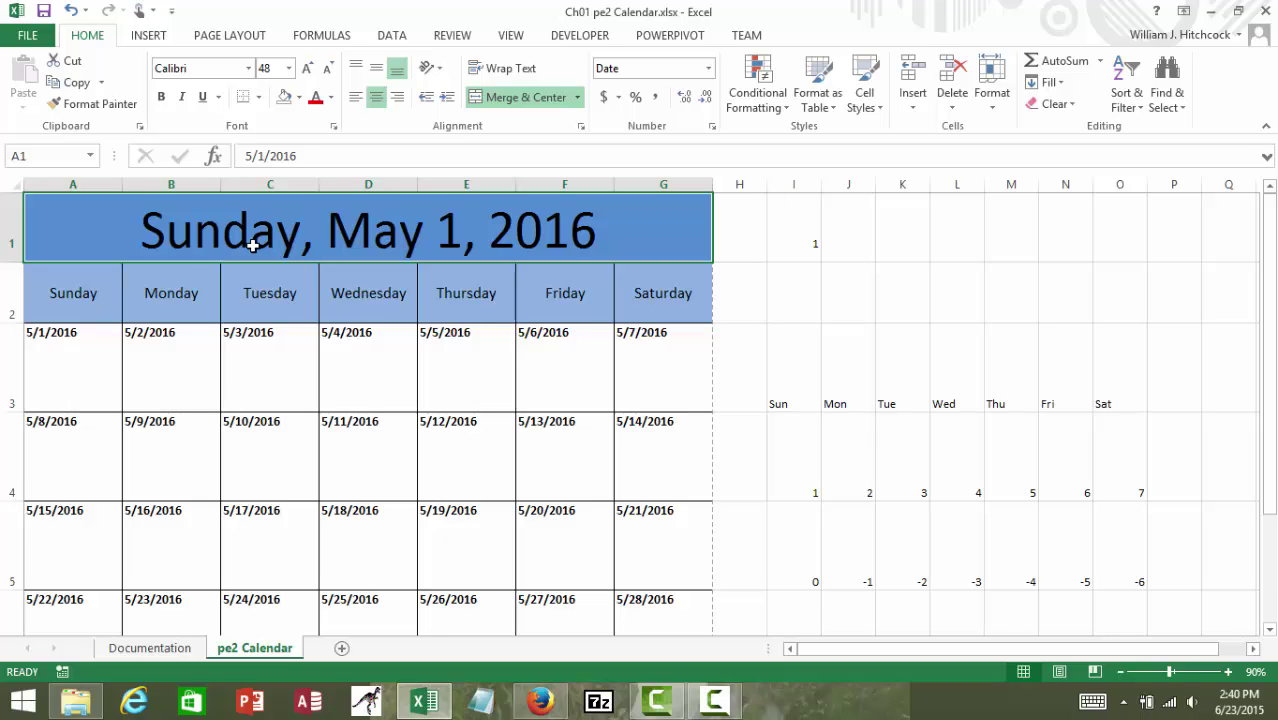
pyautogui.click(707, 69)
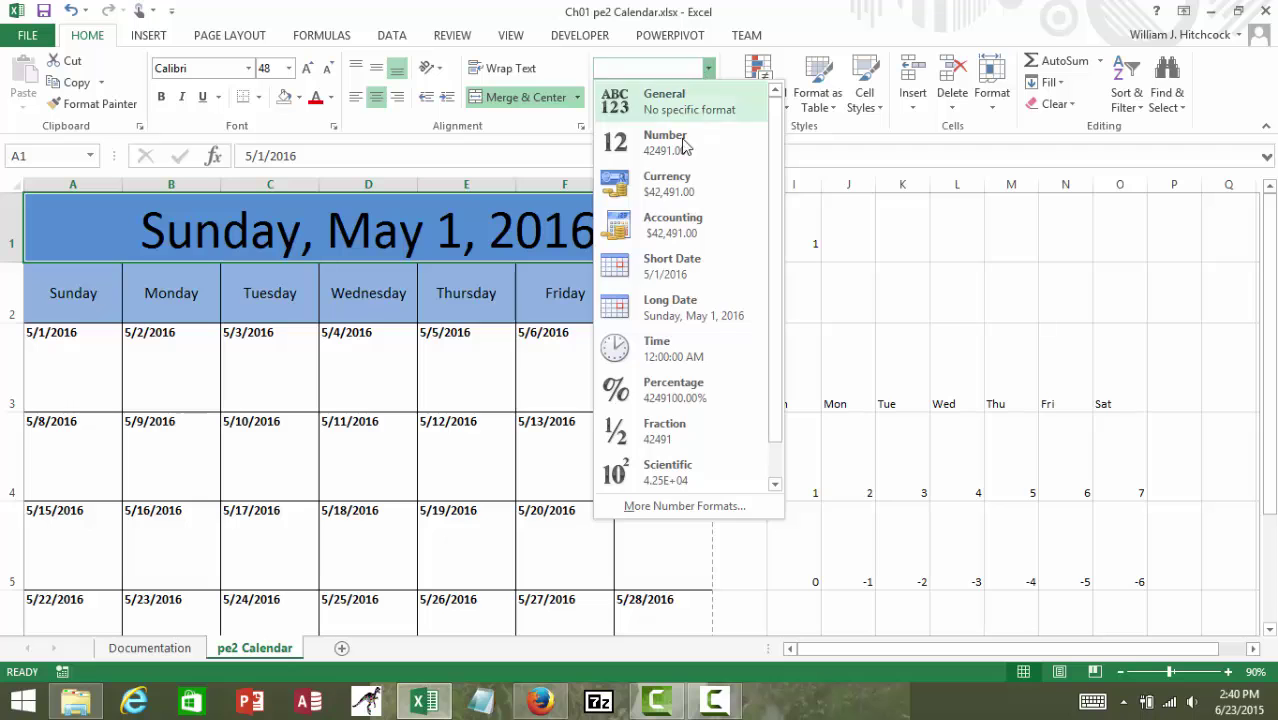
pyautogui.click(650, 507)
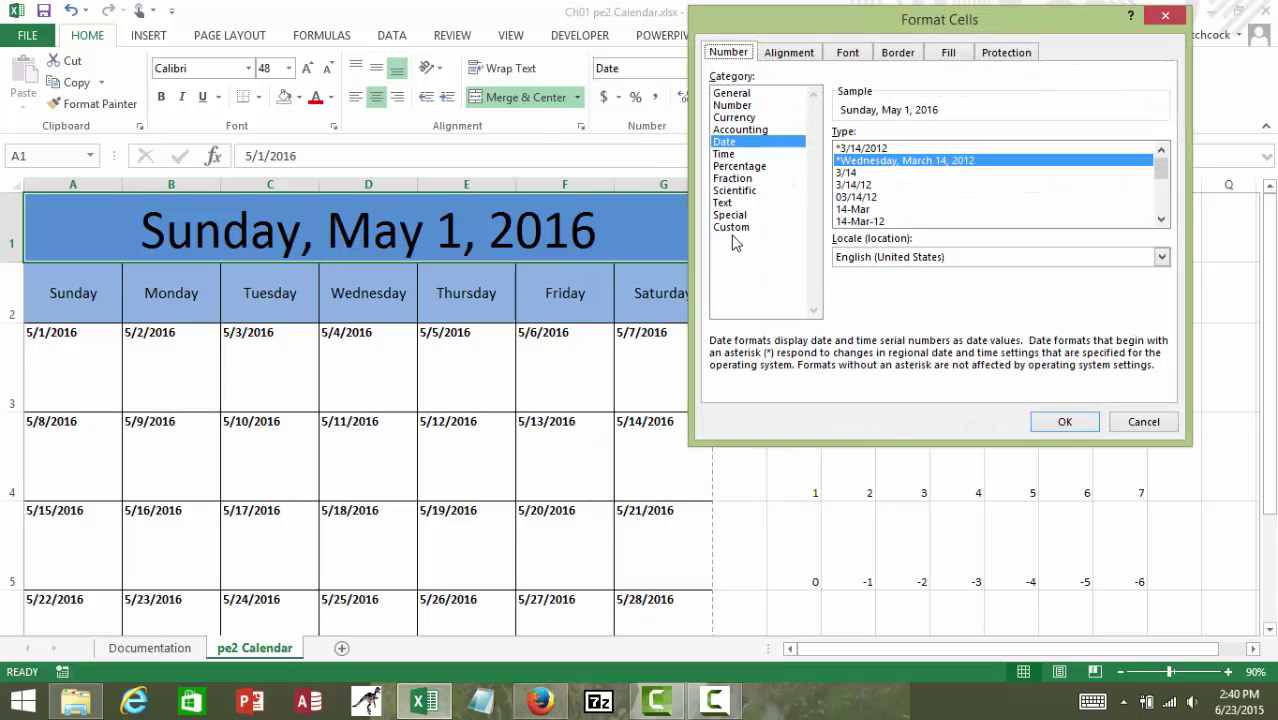
pyautogui.click(731, 228)
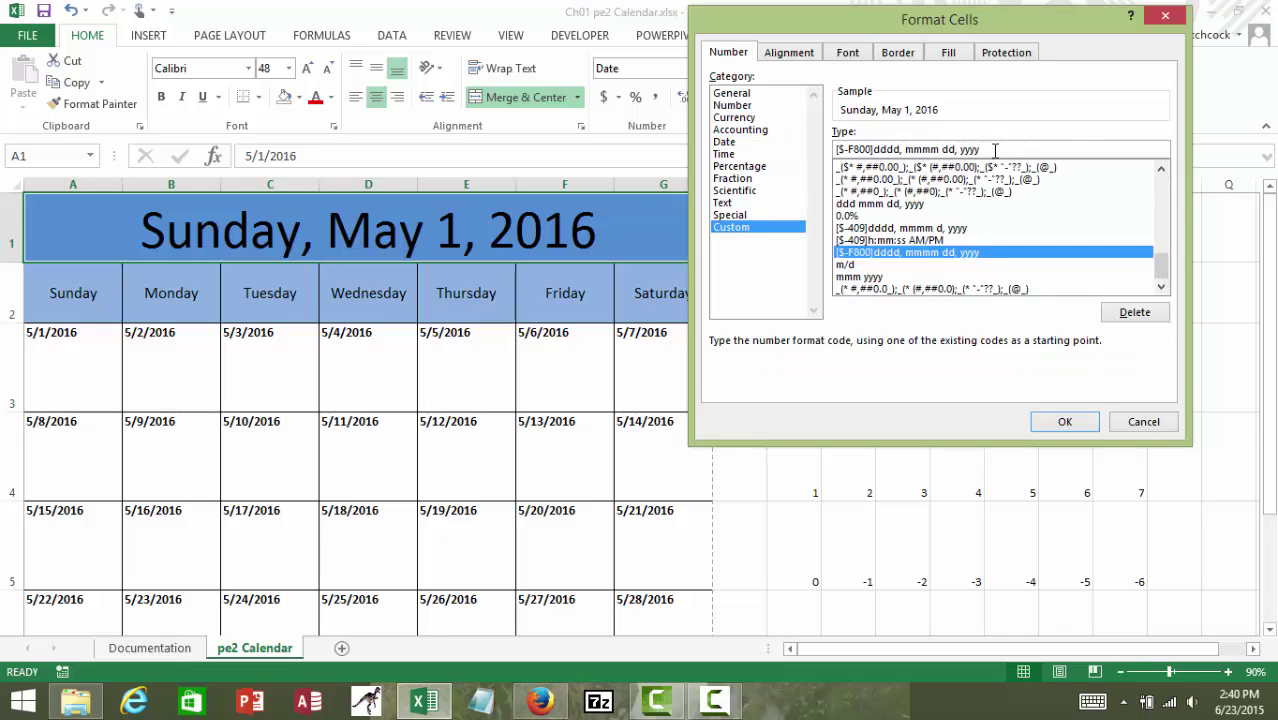
pyautogui.moveTo(990, 148); pyautogui.dragTo(780, 146)
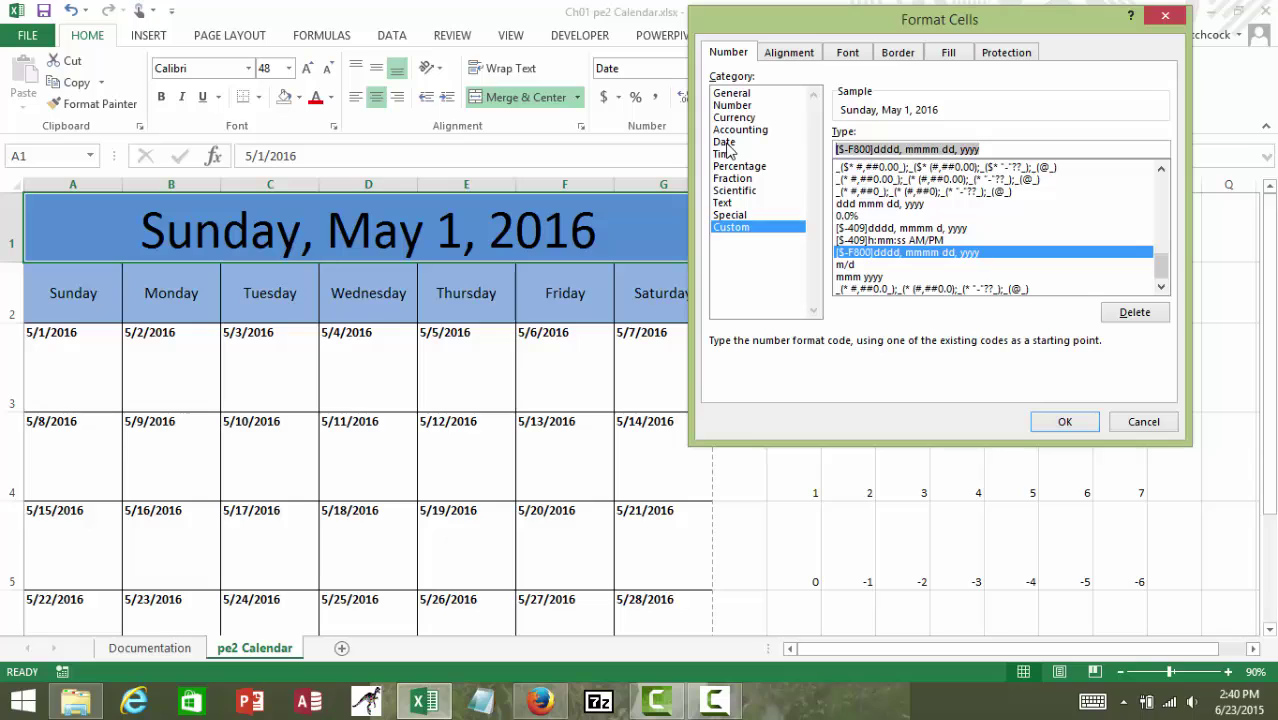
pyautogui.write('mmm')
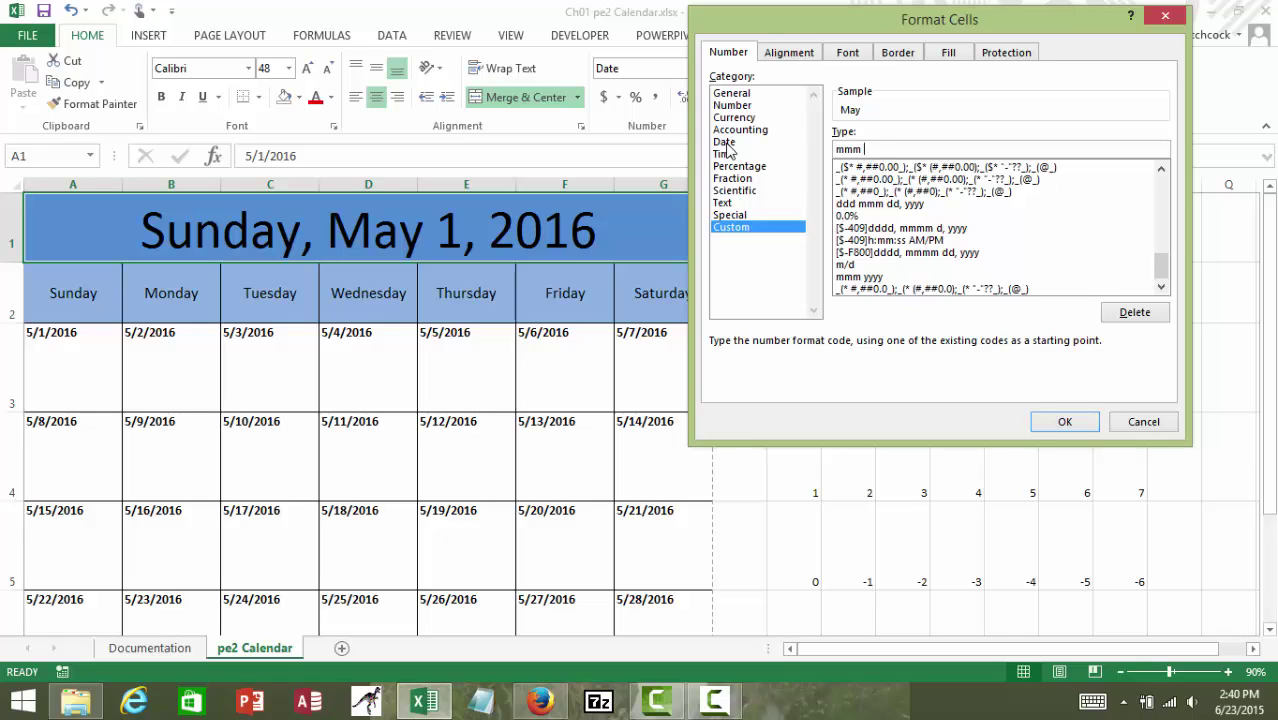
pyautogui.write(' yyyy')
pyautogui.press('Return')
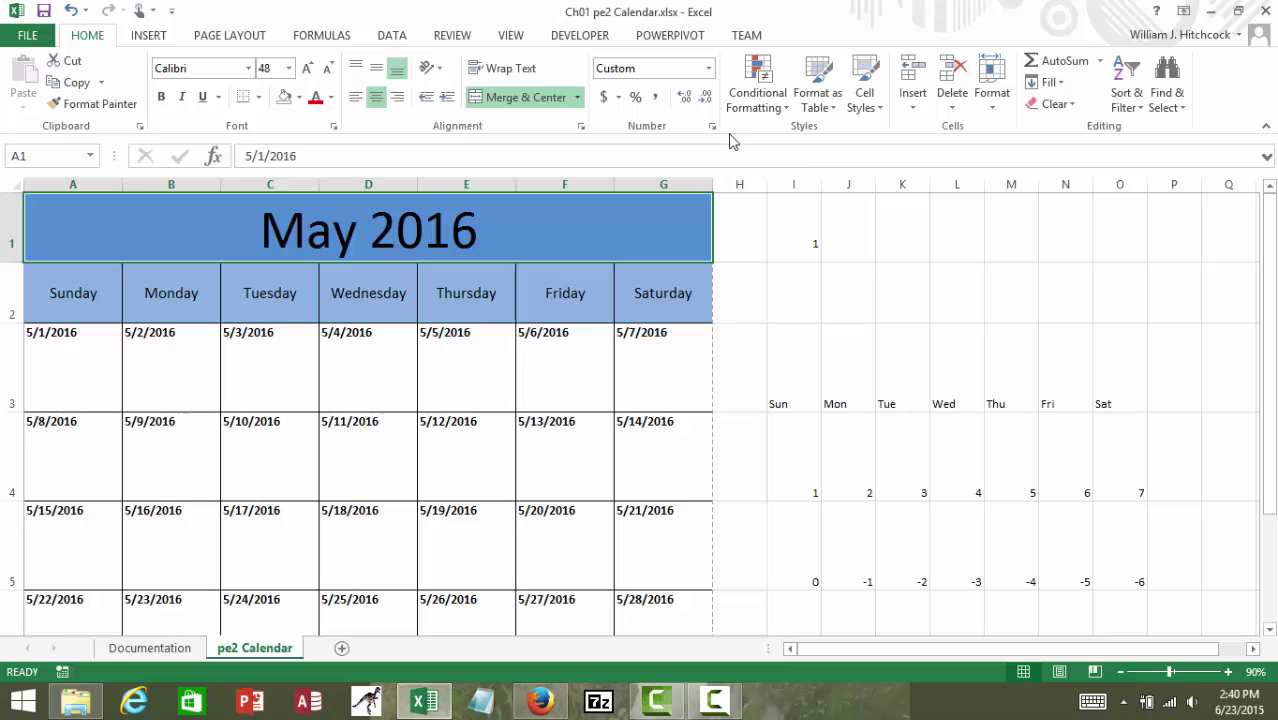
# Set the title date in A1 to 1/1/2016 and change its custom number format to mmmm yyyy for the full month name.
pyautogui.write('1/1/2016')
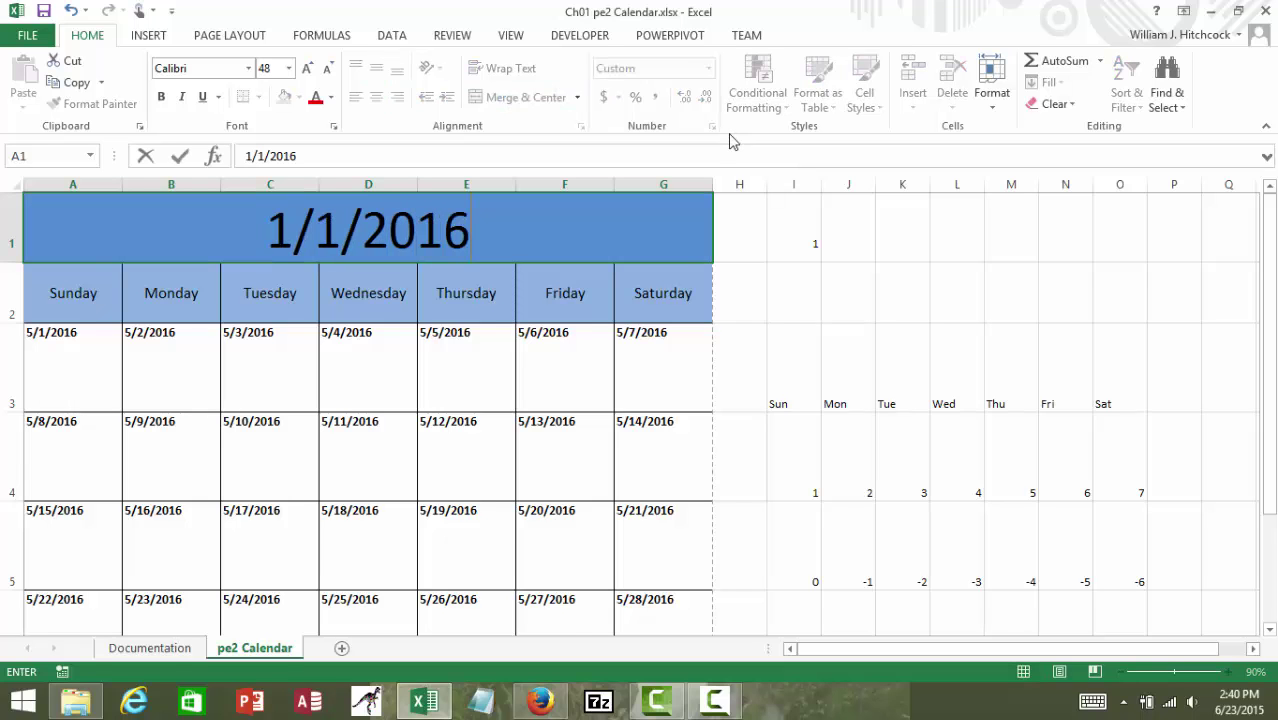
pyautogui.press('Return')
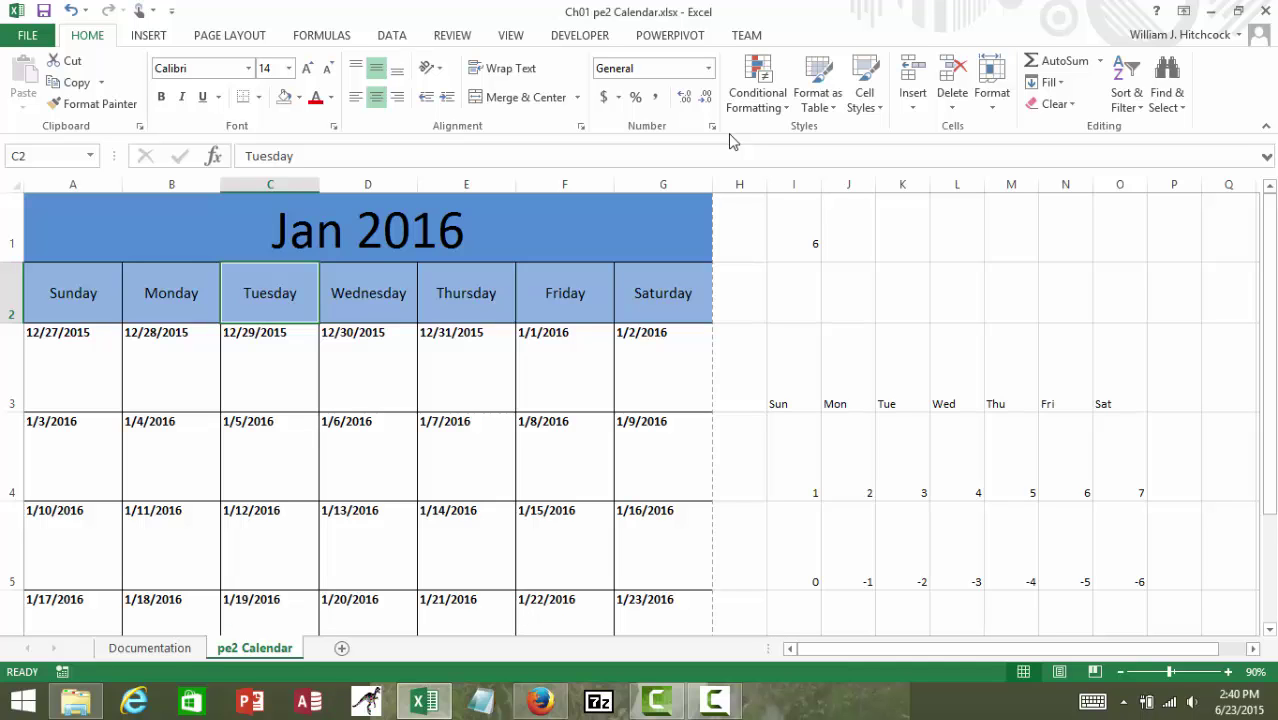
pyautogui.press('Up')
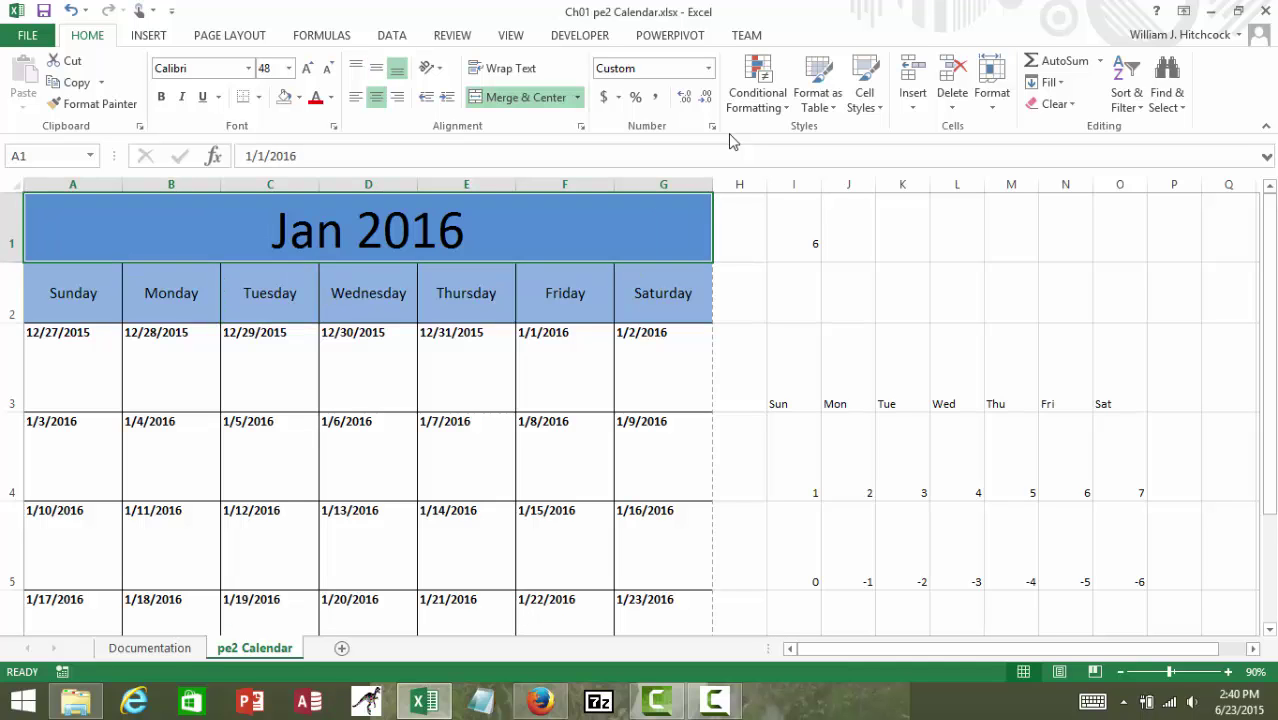
pyautogui.click(708, 68)
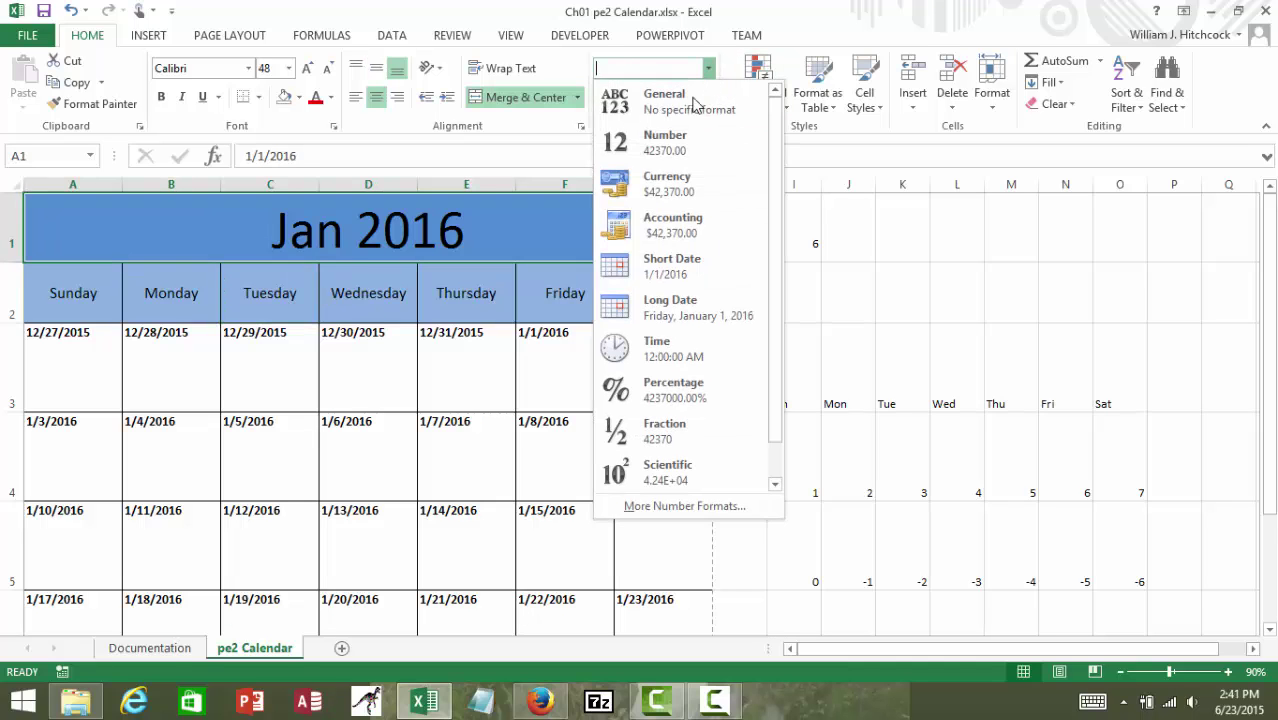
pyautogui.click(646, 505)
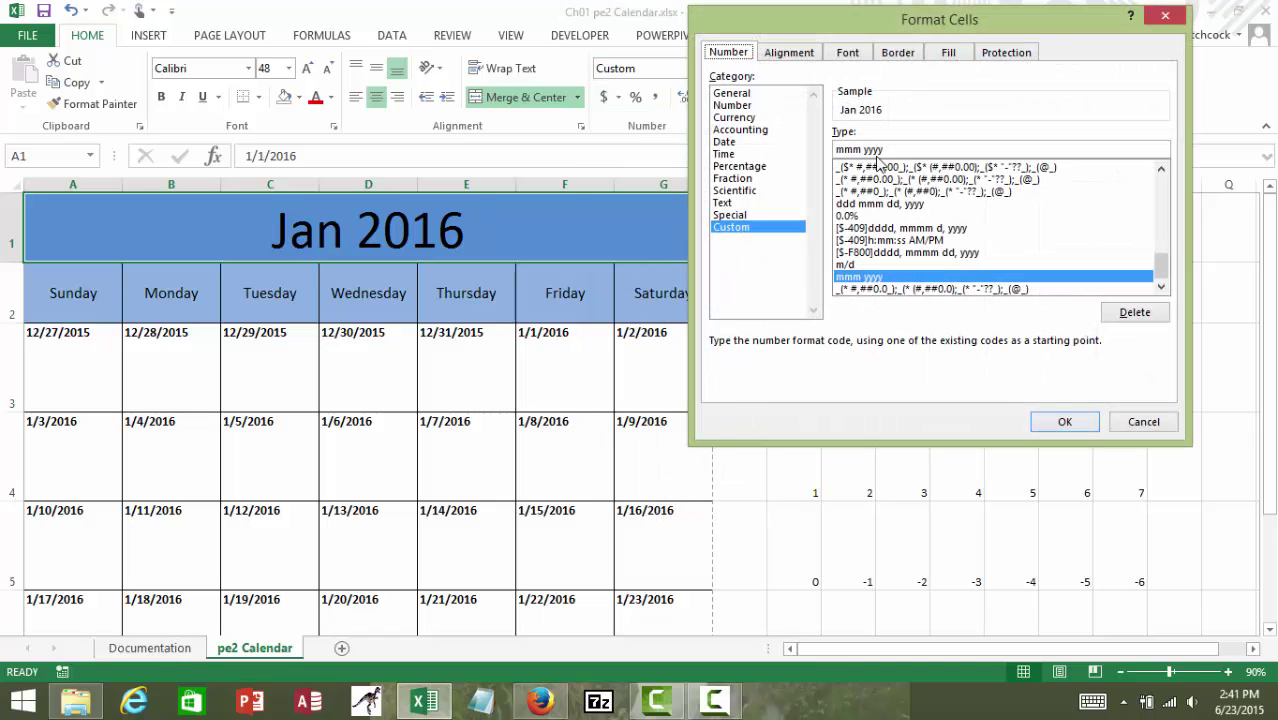
pyautogui.click(860, 149)
pyautogui.write('m')
pyautogui.press('Return')
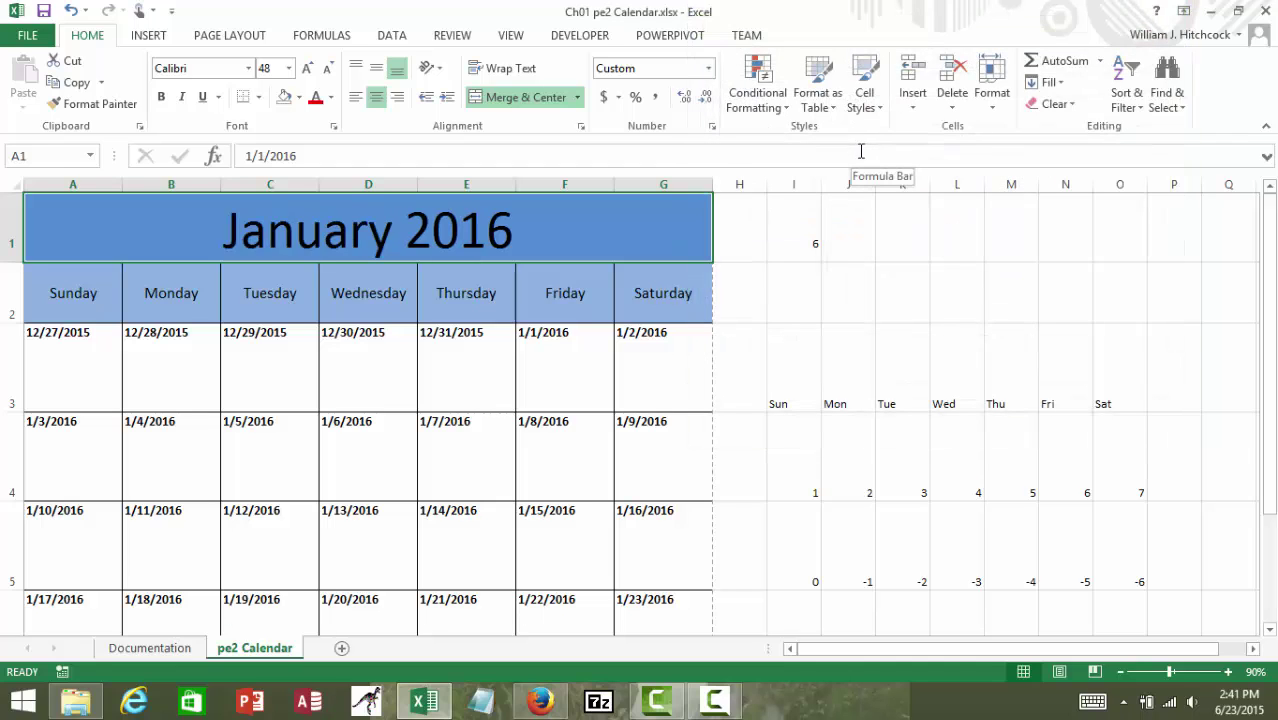
# Apply the custom number format m/d to the calendar dates in A3:G7 so they show only month and day.
pyautogui.click(92, 348)
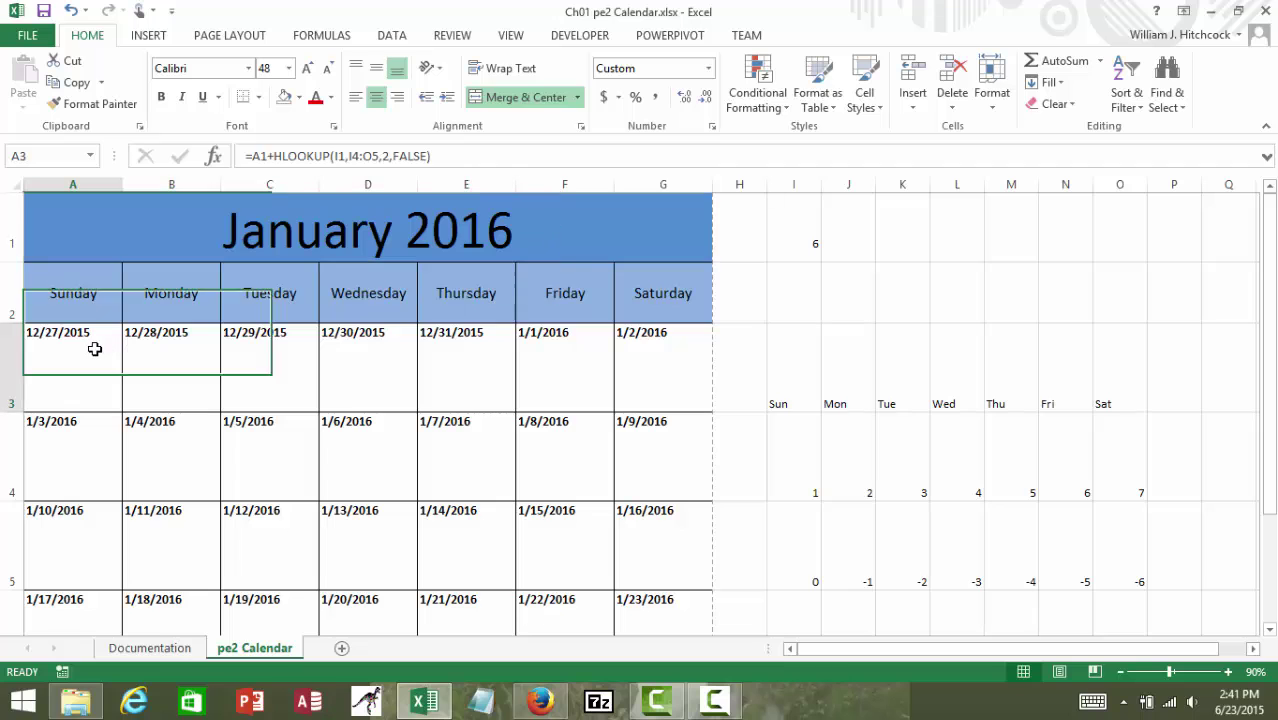
pyautogui.hotkey('shift', 'Right')
pyautogui.hotkey('shift', 'Right')
pyautogui.hotkey('shift', 'Right')
pyautogui.hotkey('shift', 'Right')
pyautogui.hotkey('shift', 'Right')
pyautogui.hotkey('shift', 'Right')
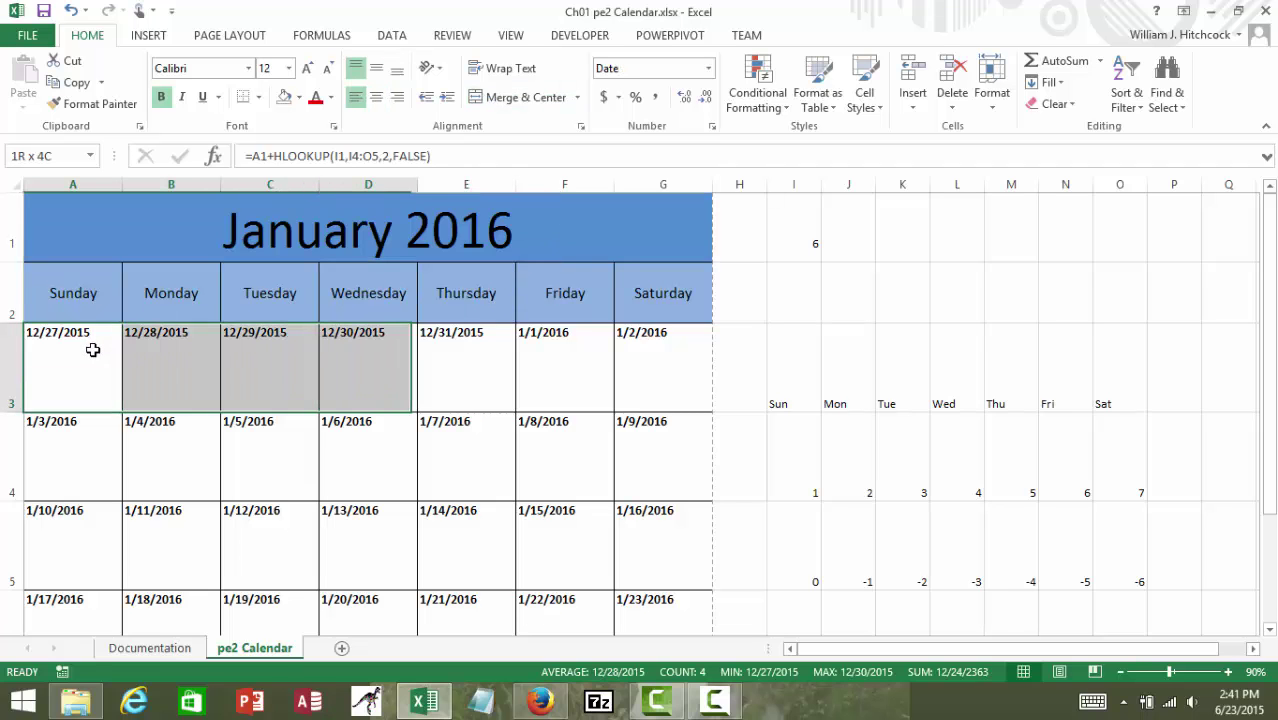
pyautogui.hotkey('shift', 'Down')
pyautogui.hotkey('shift', 'Down')
pyautogui.hotkey('shift', 'Down')
pyautogui.hotkey('shift', 'Down')
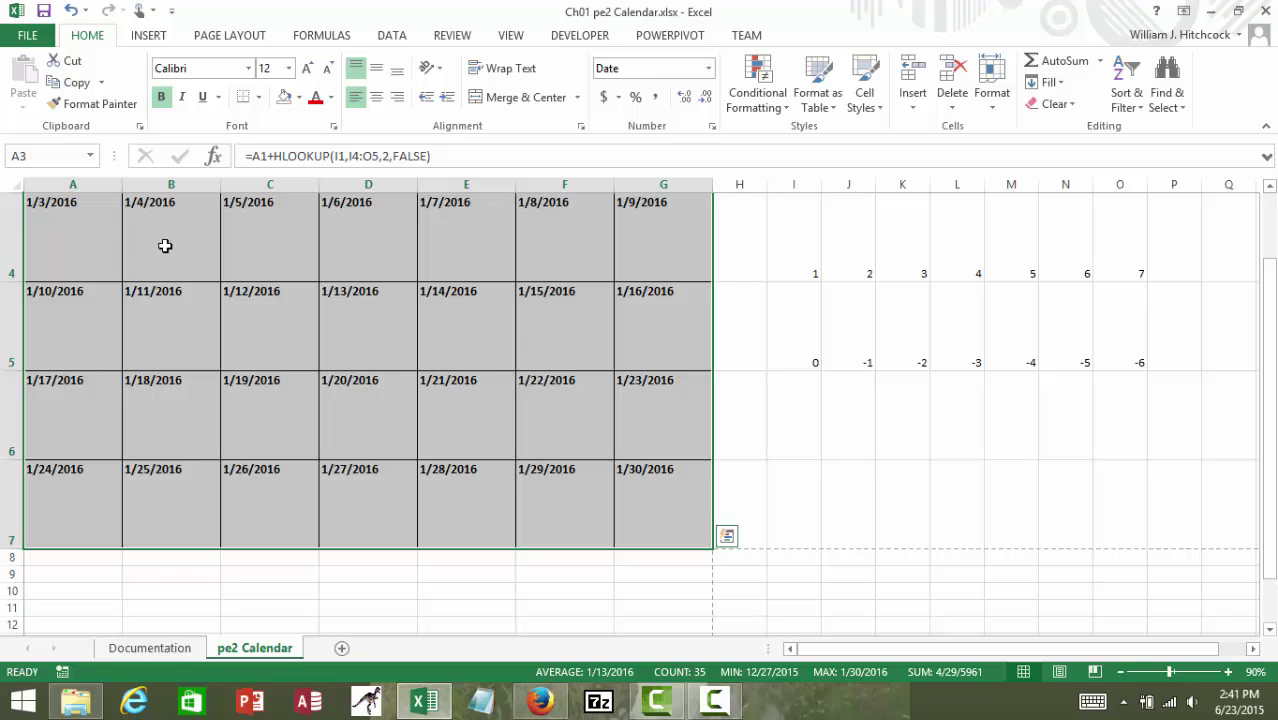
pyautogui.click(709, 69)
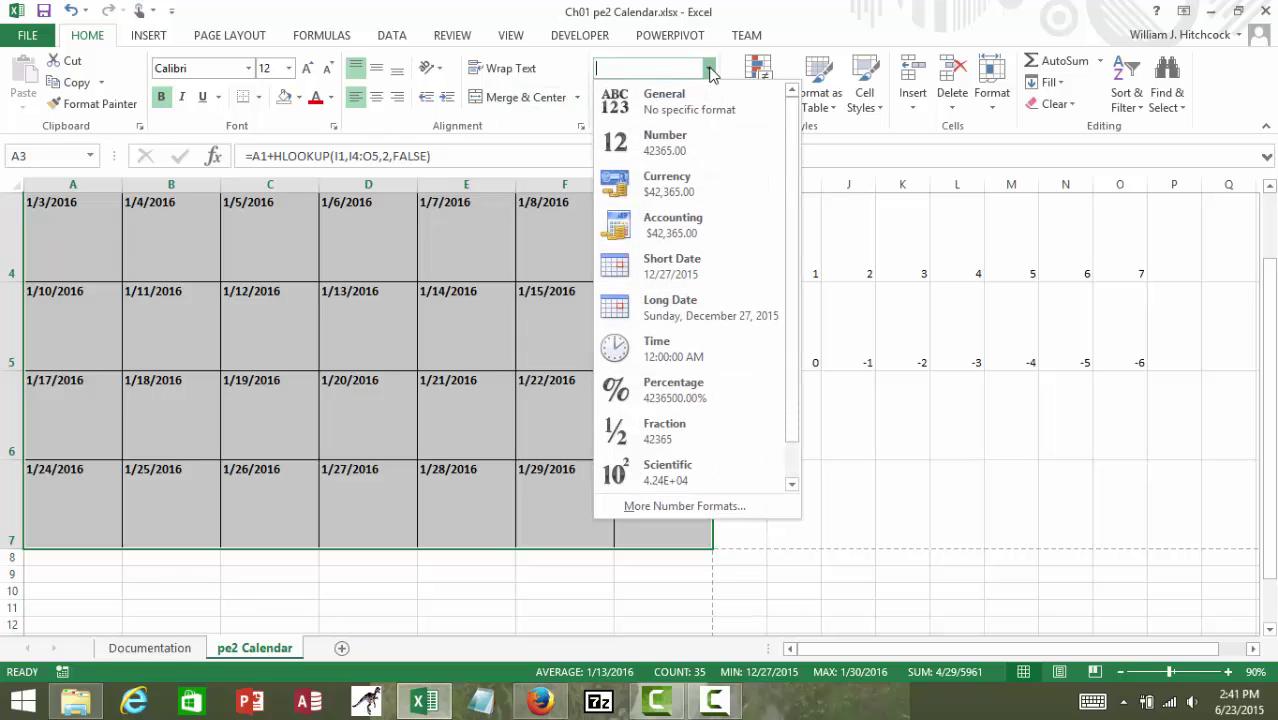
pyautogui.click(705, 507)
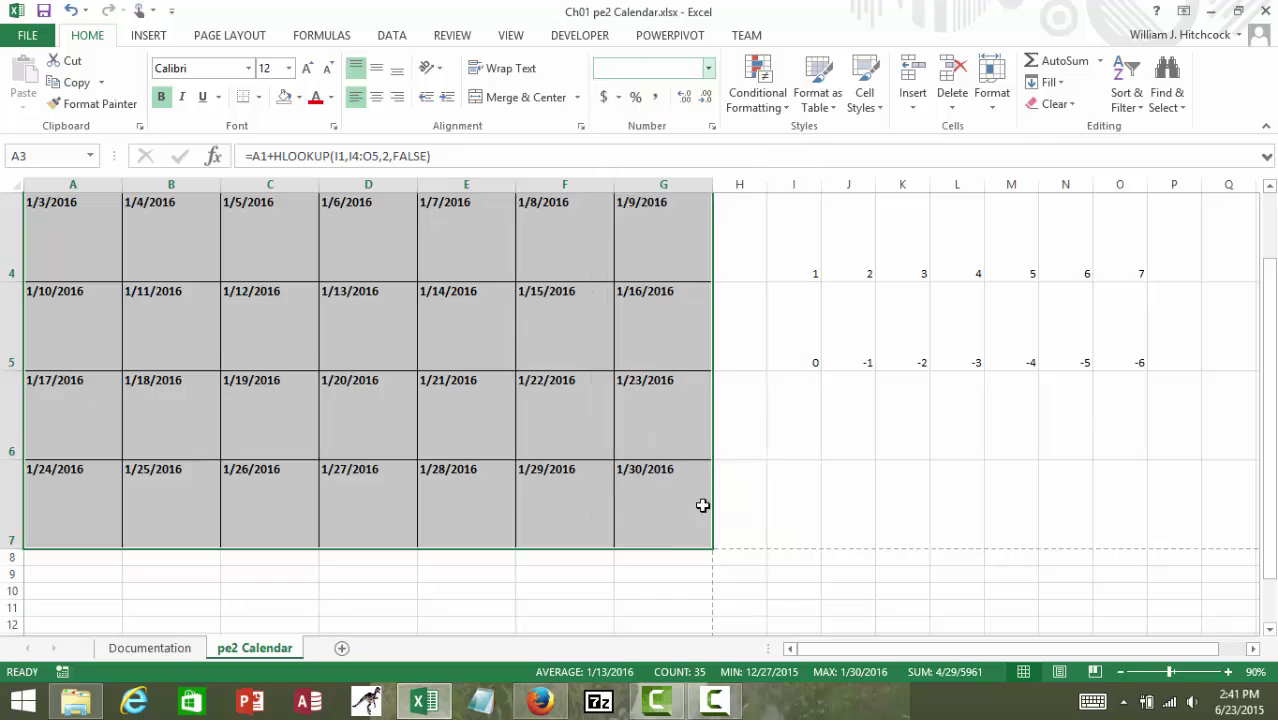
pyautogui.click(758, 229)
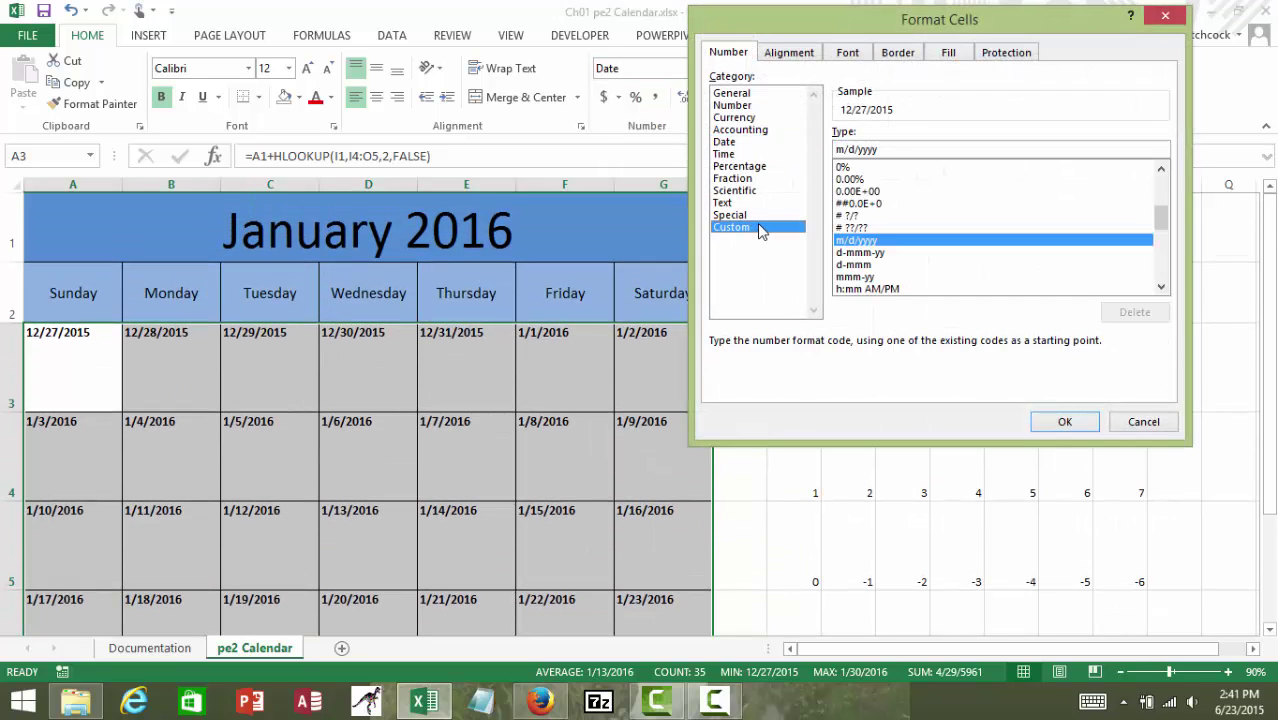
pyautogui.moveTo(895, 149); pyautogui.dragTo(779, 130)
pyautogui.write('m')
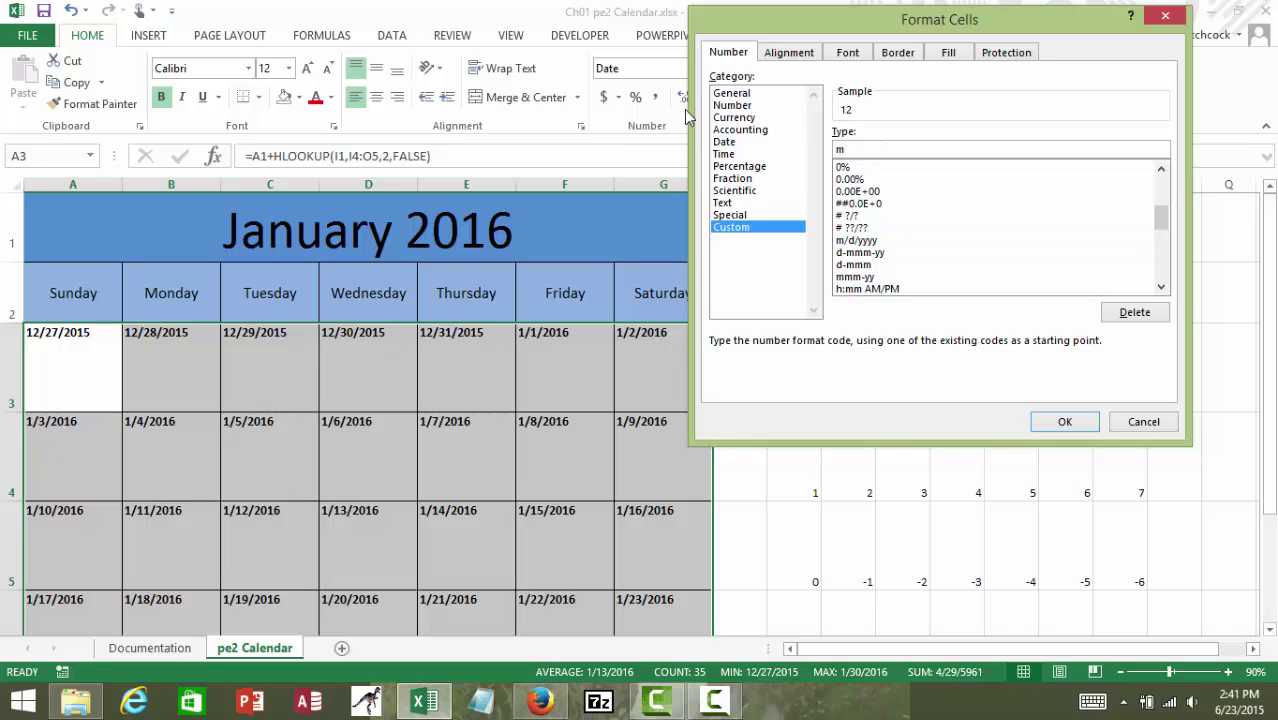
pyautogui.write('/d')
pyautogui.click(1066, 424)
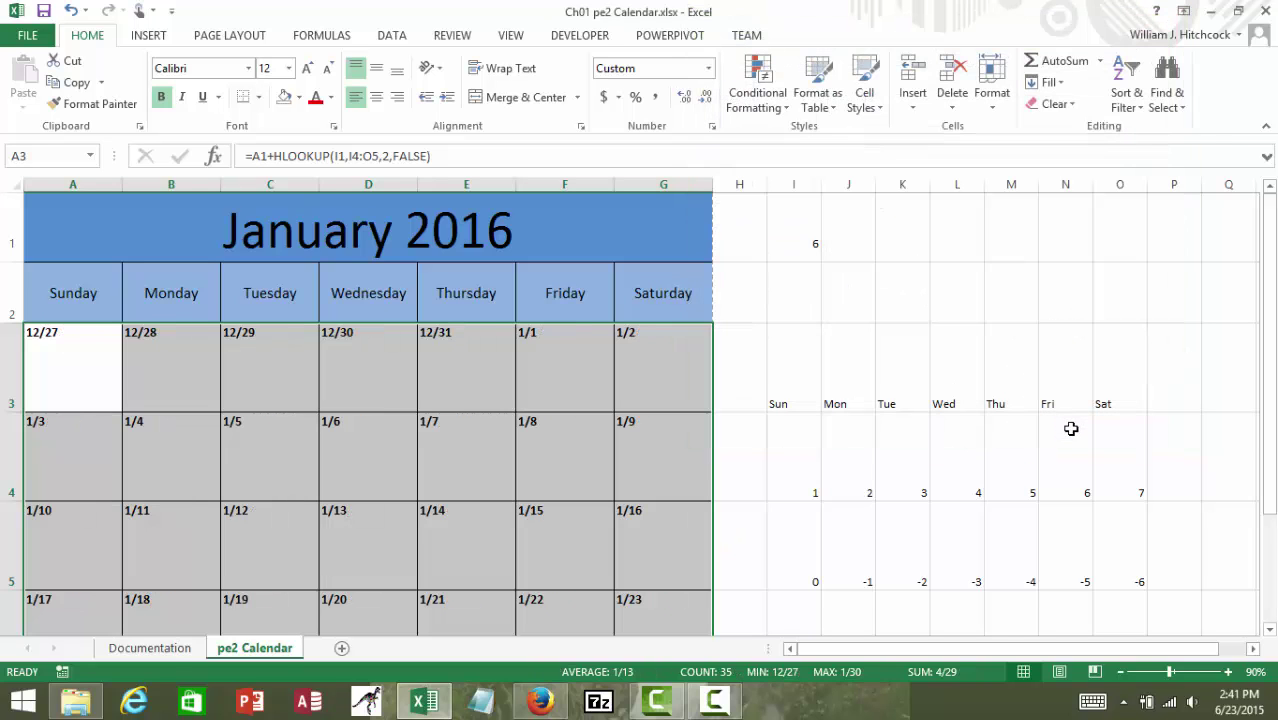
# Review the reformatted dates across the whole calendar grid A3:G7.
pyautogui.press('Down')
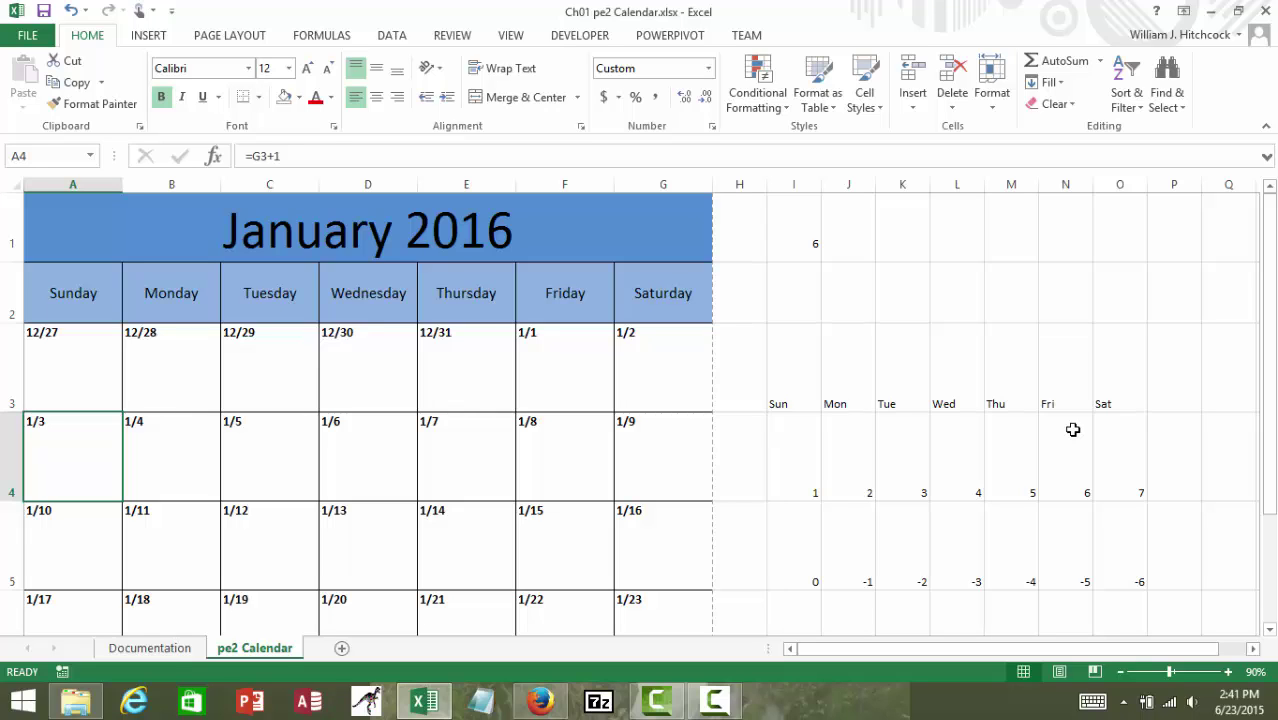
pyautogui.press('Up')
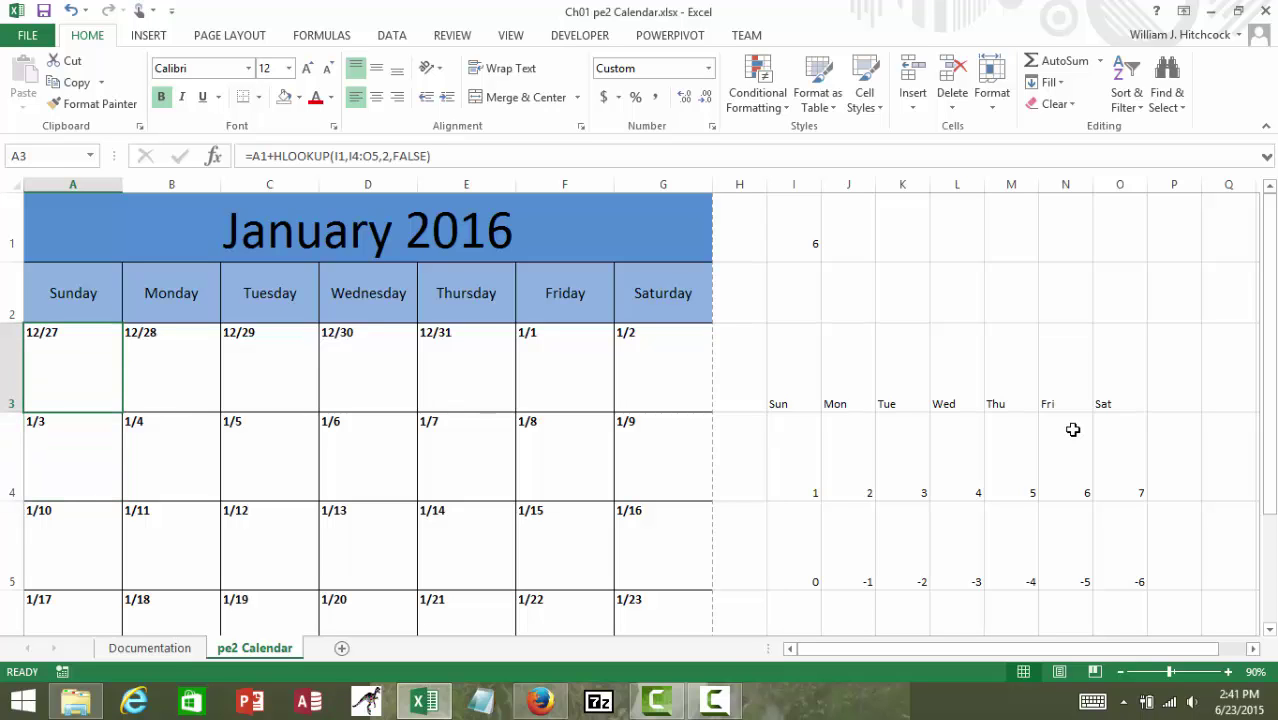
pyautogui.hotkey('shift', 'Right')
pyautogui.hotkey('shift', 'Right')
pyautogui.hotkey('shift', 'Right')
pyautogui.hotkey('shift', 'Right')
pyautogui.hotkey('shift', 'Right')
pyautogui.hotkey('shift', 'Right')
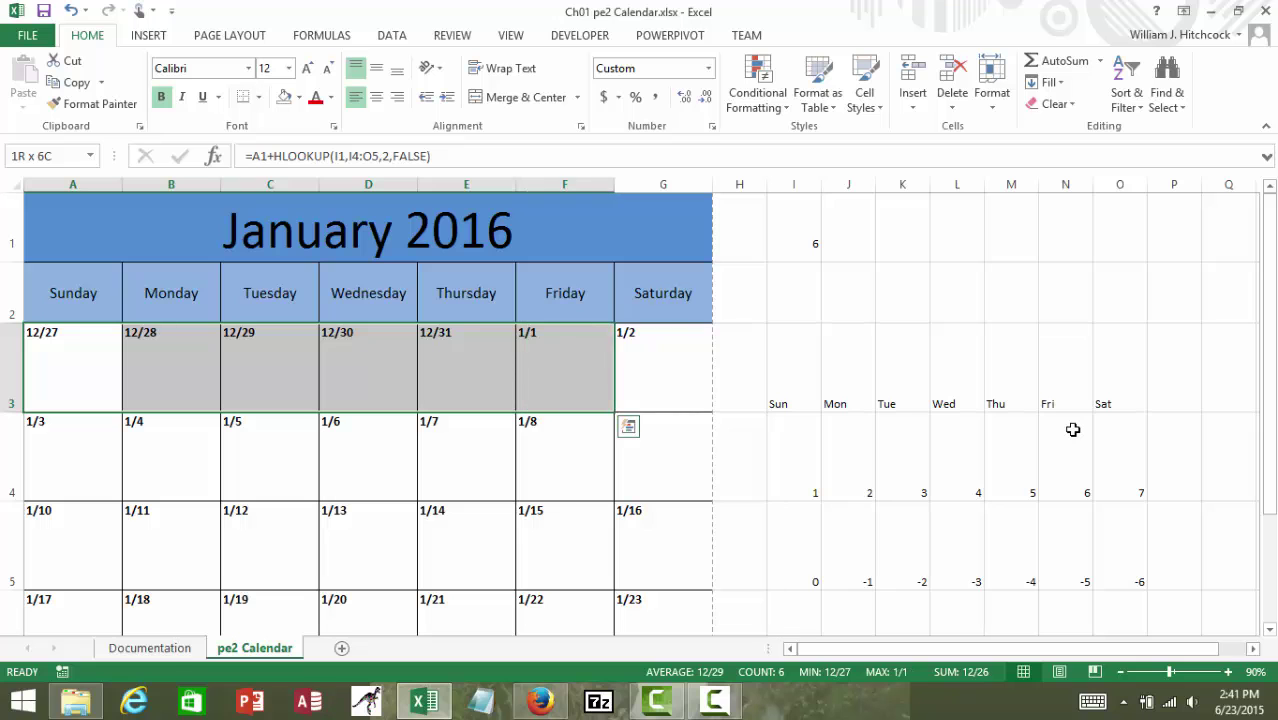
pyautogui.hotkey('shift', 'Down')
pyautogui.hotkey('shift', 'Down')
pyautogui.hotkey('shift', 'Down')
pyautogui.hotkey('shift', 'Down')
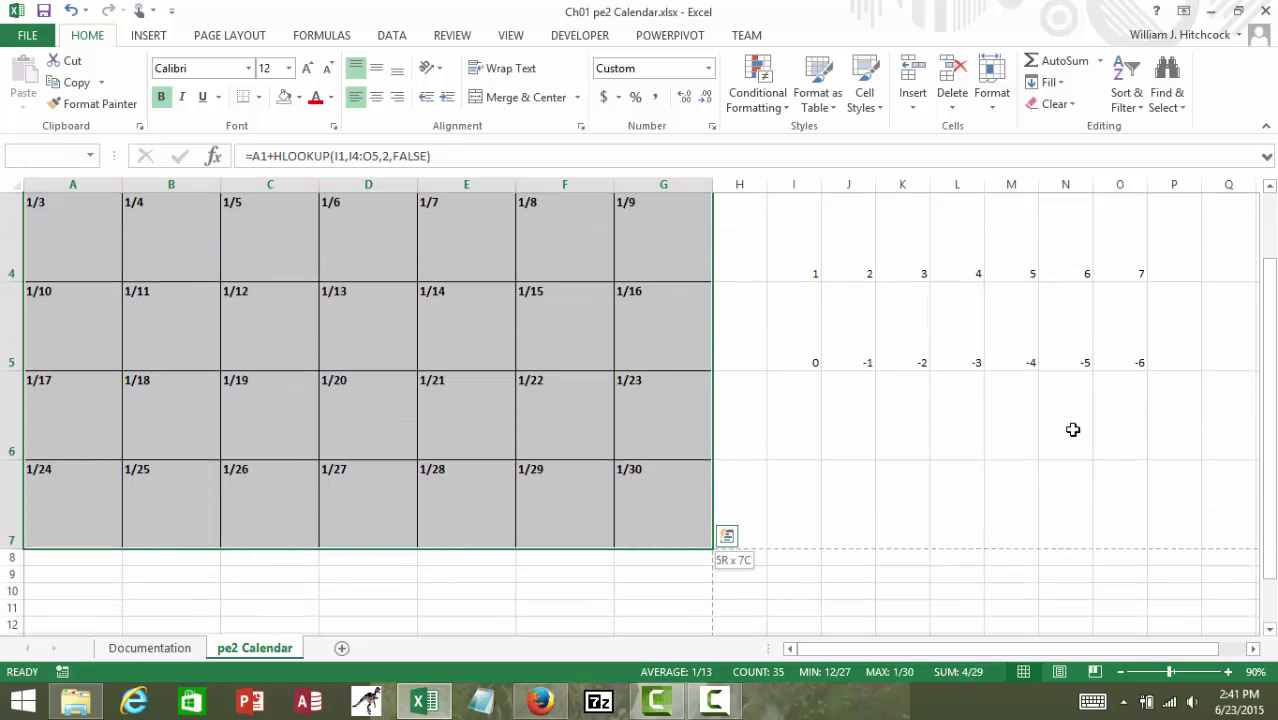
pyautogui.hotkey('shift', 'Up')
pyautogui.hotkey('shift', 'Up')
pyautogui.hotkey('shift', 'Up')
pyautogui.hotkey('shift', 'Up')
# Examine the first calendar week in A3:E3 for dates belonging to the previous month.
pyautogui.press('Up')
pyautogui.press('Up')
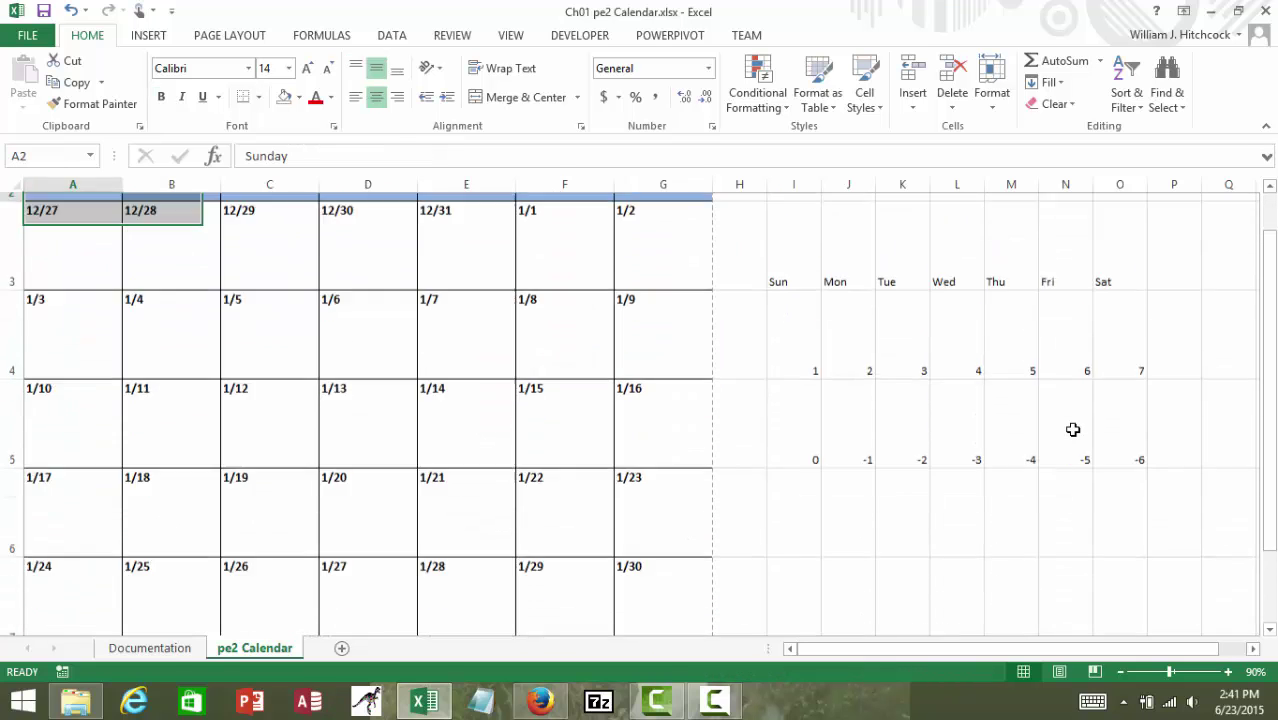
pyautogui.press('Down')
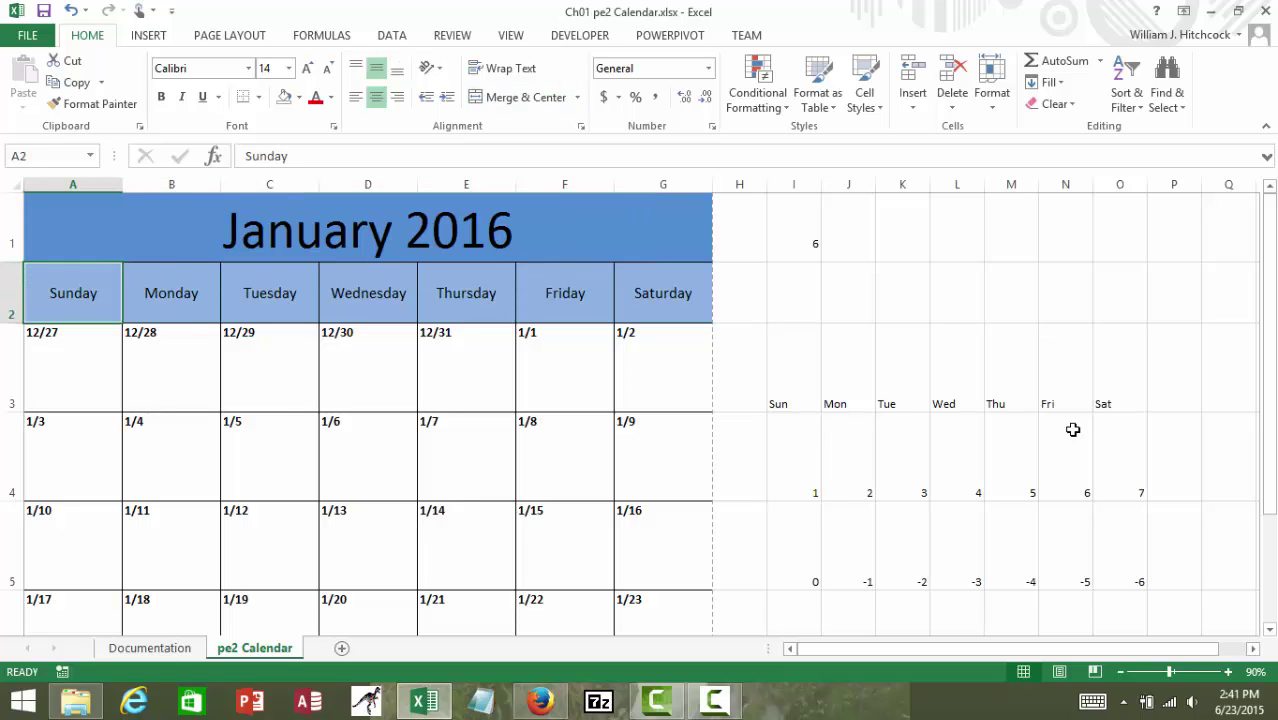
pyautogui.press('Up')
pyautogui.press('Down')
pyautogui.press('Down')
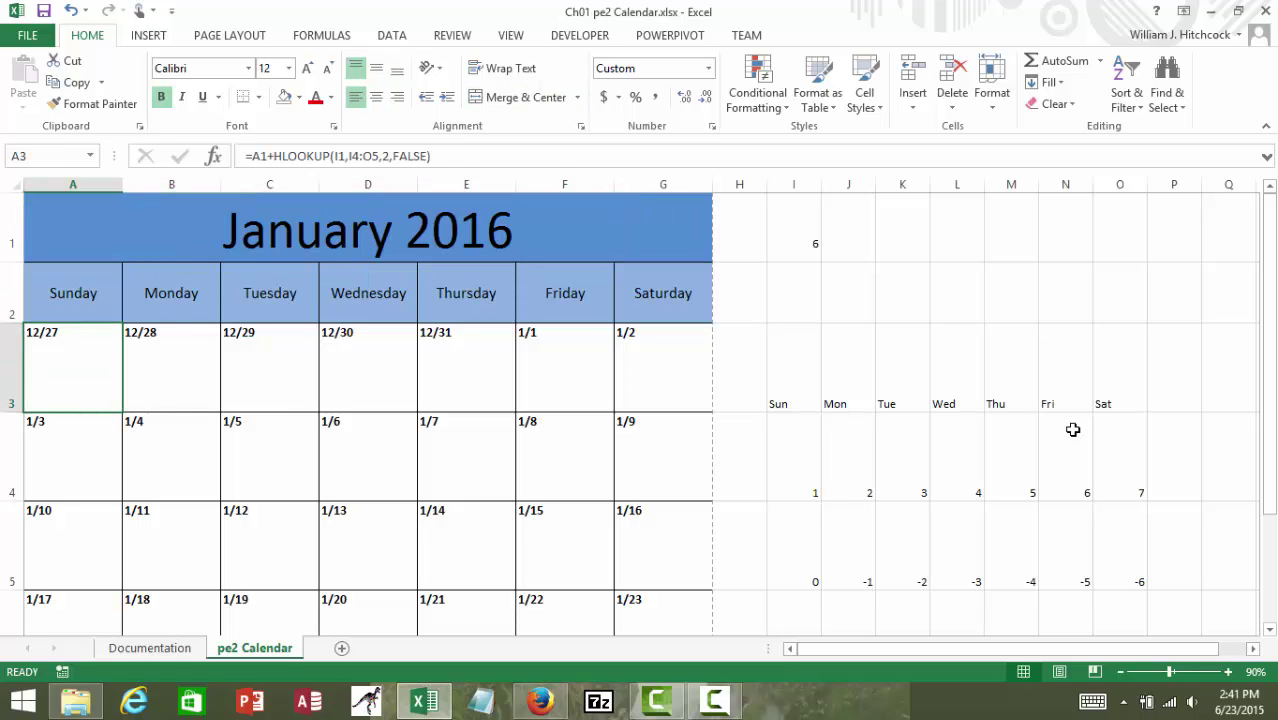
pyautogui.hotkey('shift', 'Right')
pyautogui.hotkey('shift', 'Right')
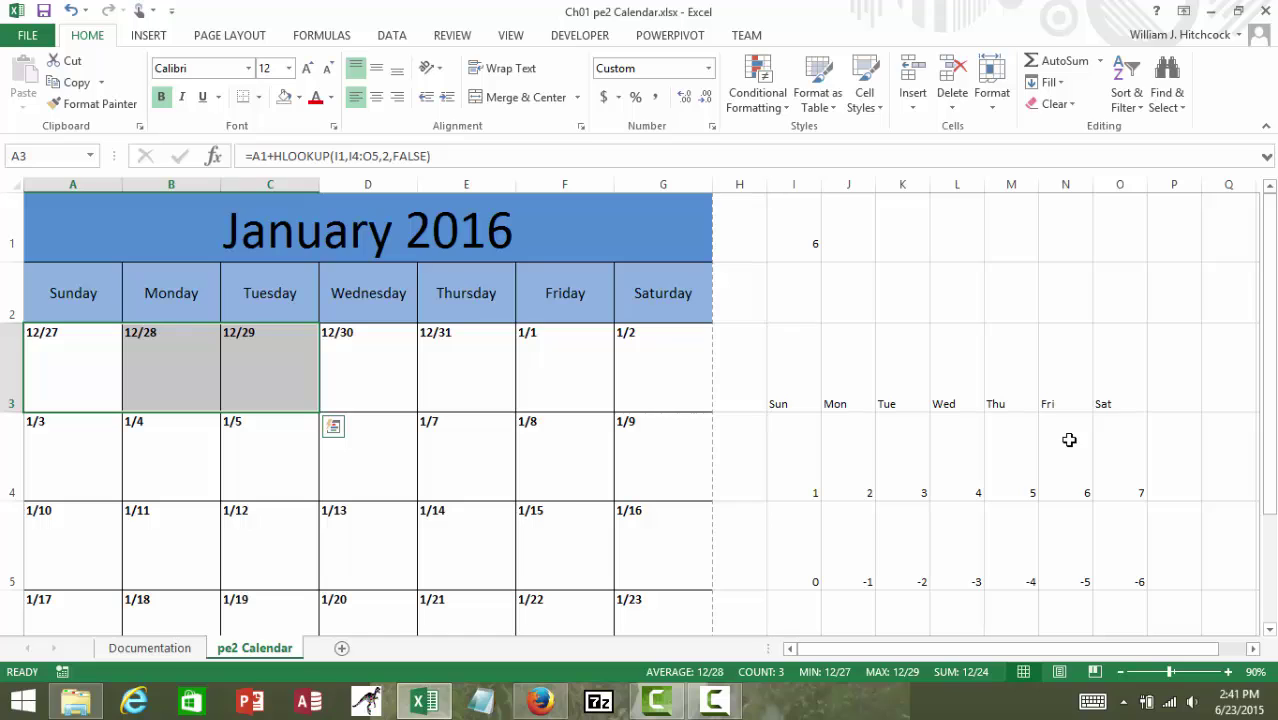
pyautogui.hotkey('shift', 'Right')
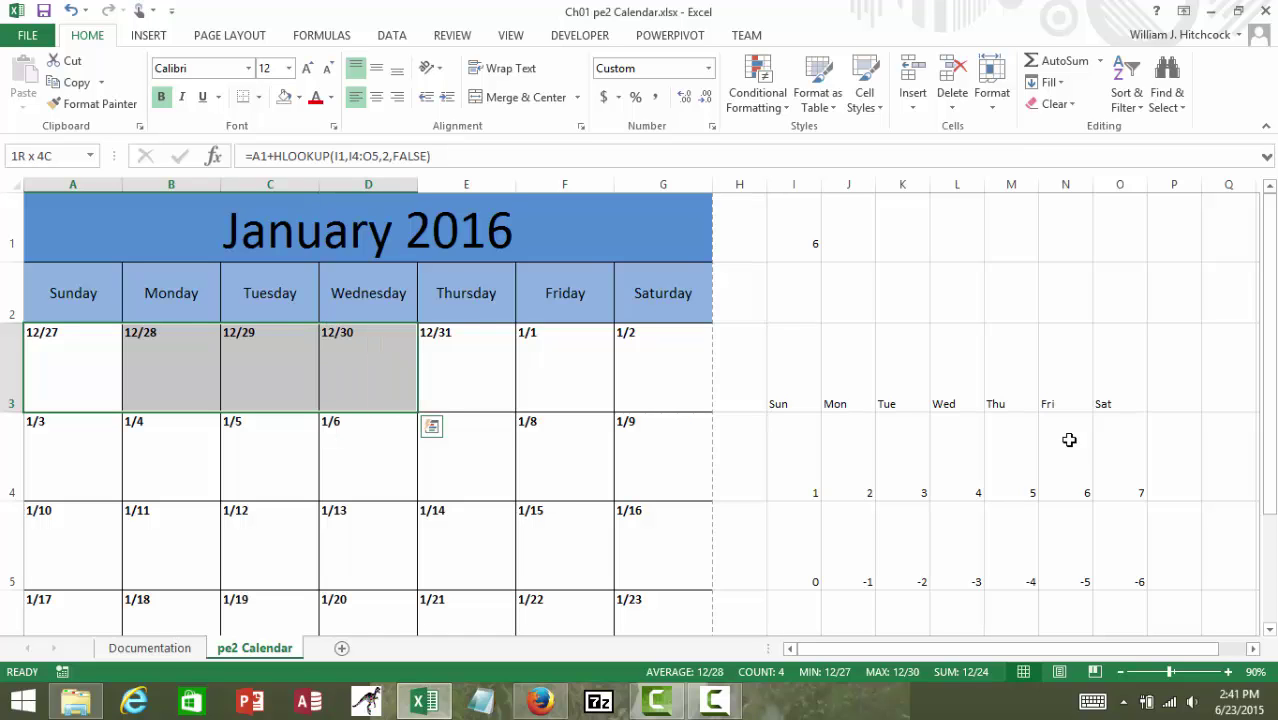
pyautogui.hotkey('shift', 'Right')
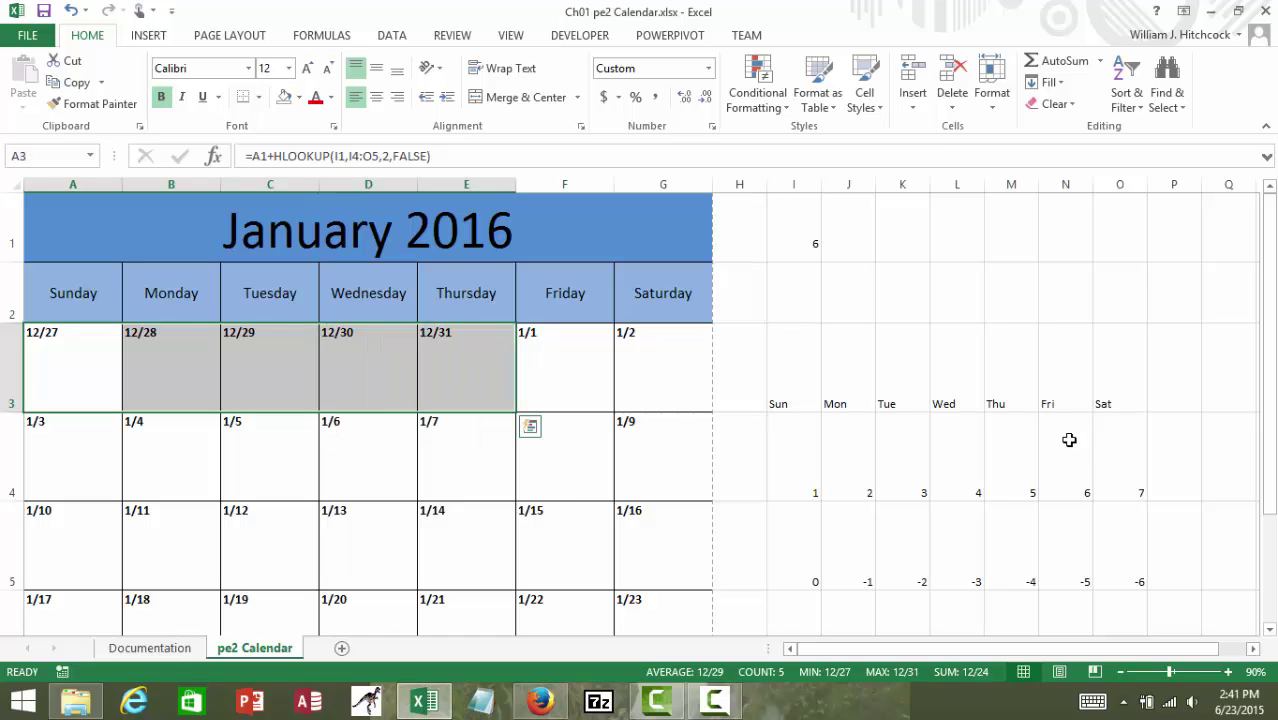
# Change the title date in A1 to 3/1/2016.
pyautogui.press('Up')
pyautogui.press('Up')
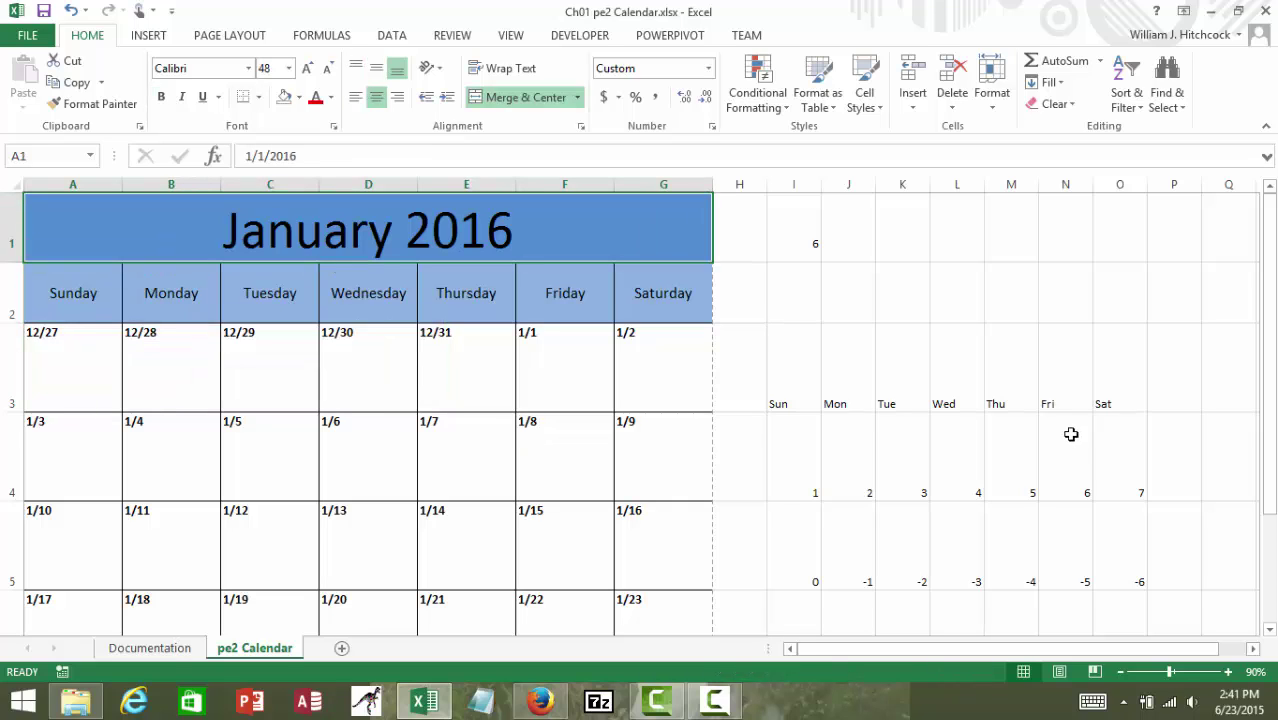
pyautogui.write('3/')
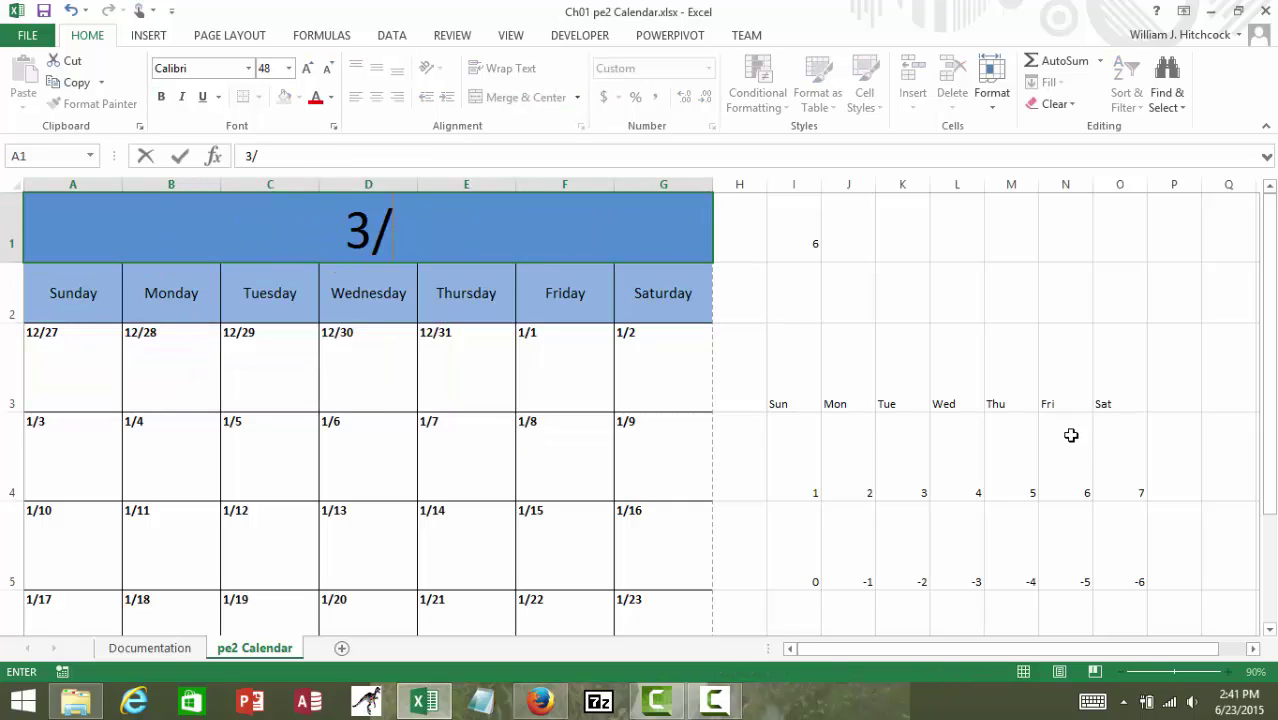
pyautogui.write('1/201')
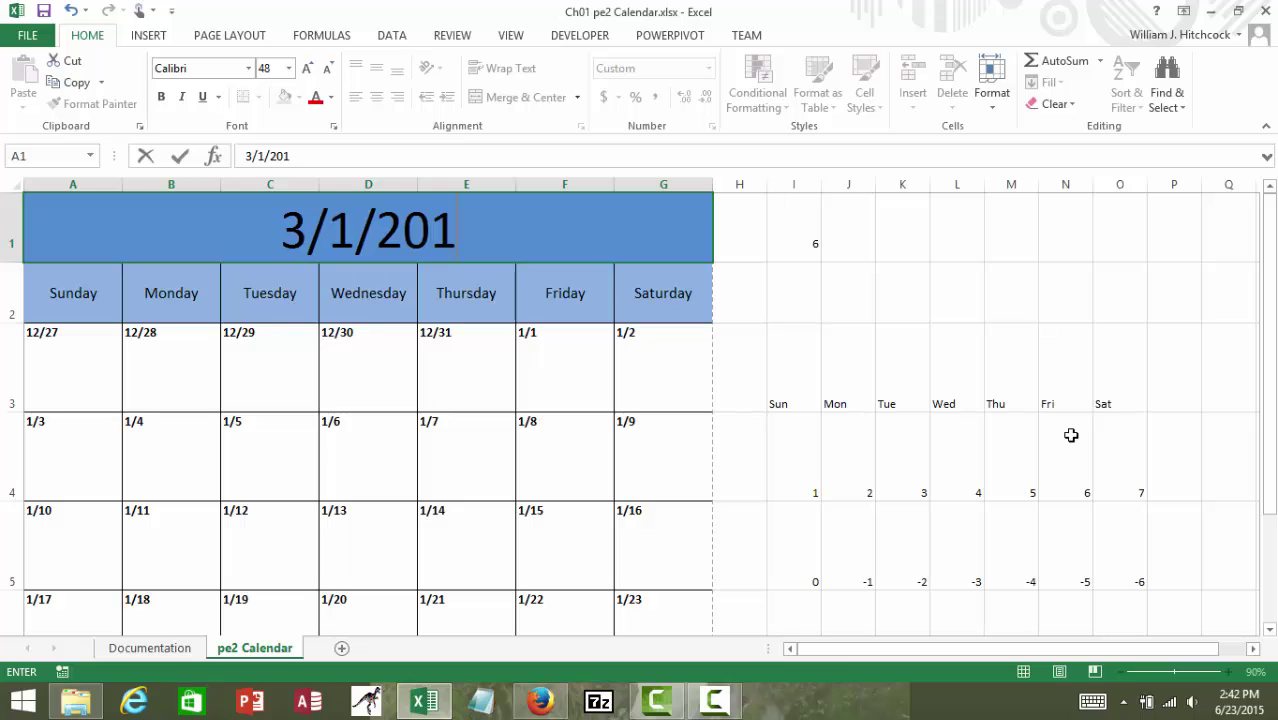
pyautogui.write('6')
pyautogui.press('Return')
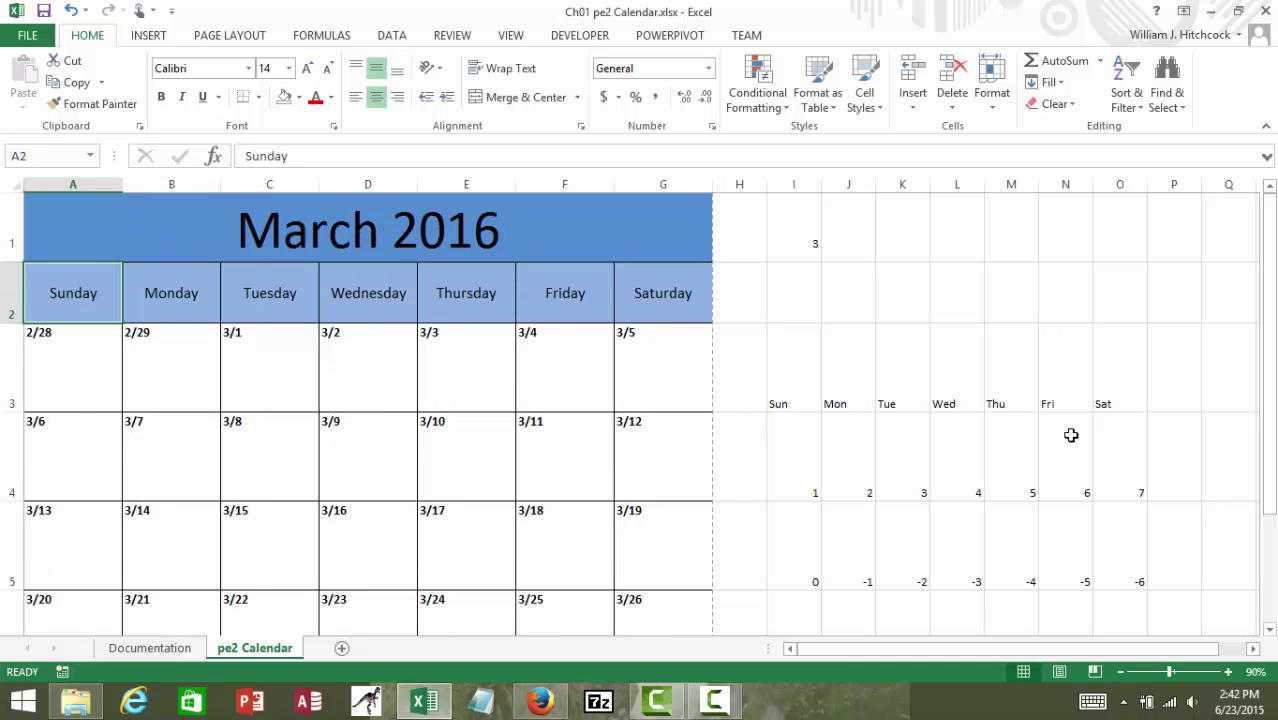
# Remove the bold formatting from all calendar dates in A3:G7.
pyautogui.press('Down')
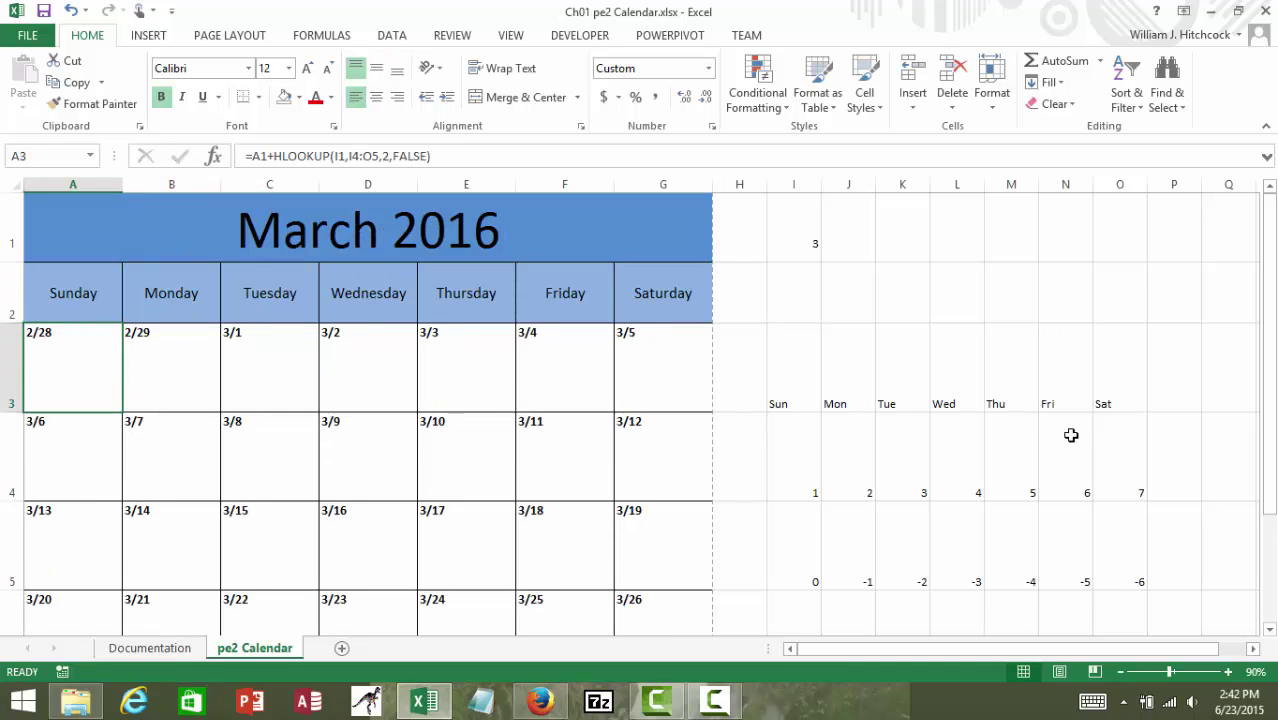
pyautogui.hotkey('shift', 'Right')
pyautogui.hotkey('shift', 'Right')
pyautogui.hotkey('shift', 'Right')
pyautogui.hotkey('shift', 'Right')
pyautogui.hotkey('shift', 'Right')
pyautogui.hotkey('shift', 'Right')
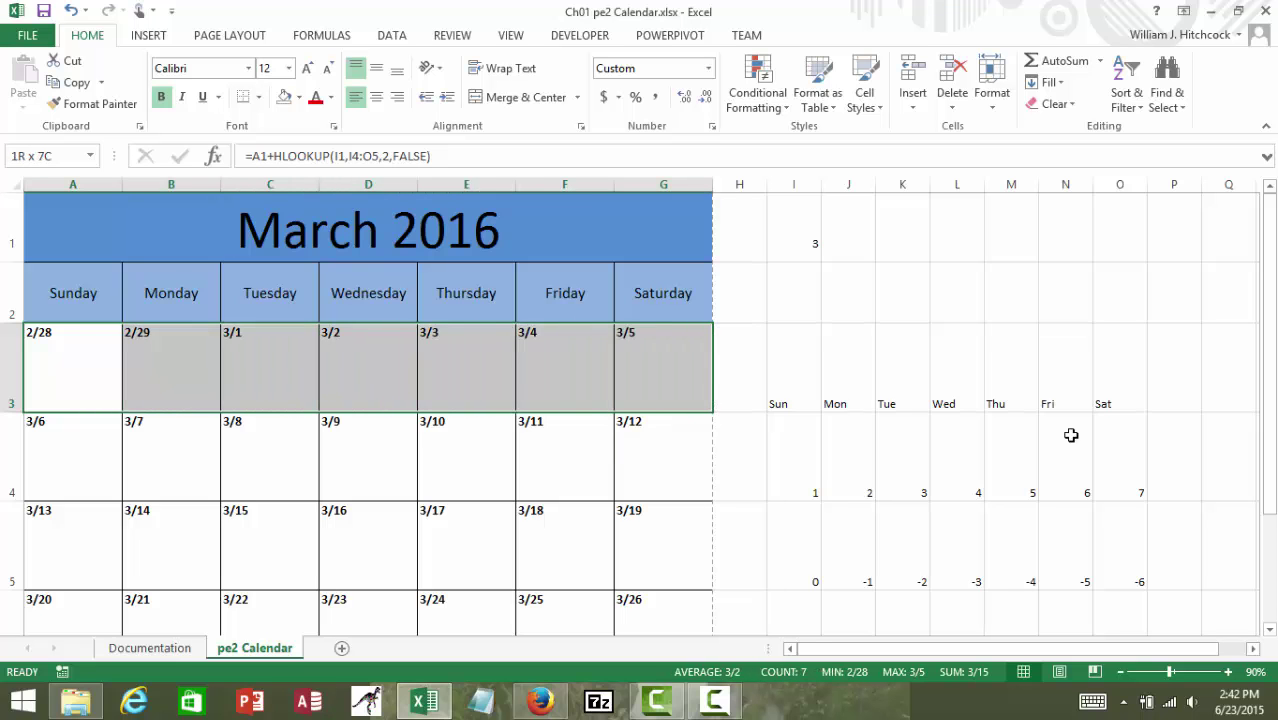
pyautogui.hotkey('shift', 'Down')
pyautogui.hotkey('shift', 'Down')
pyautogui.hotkey('shift', 'Down')
pyautogui.hotkey('shift', 'Down')
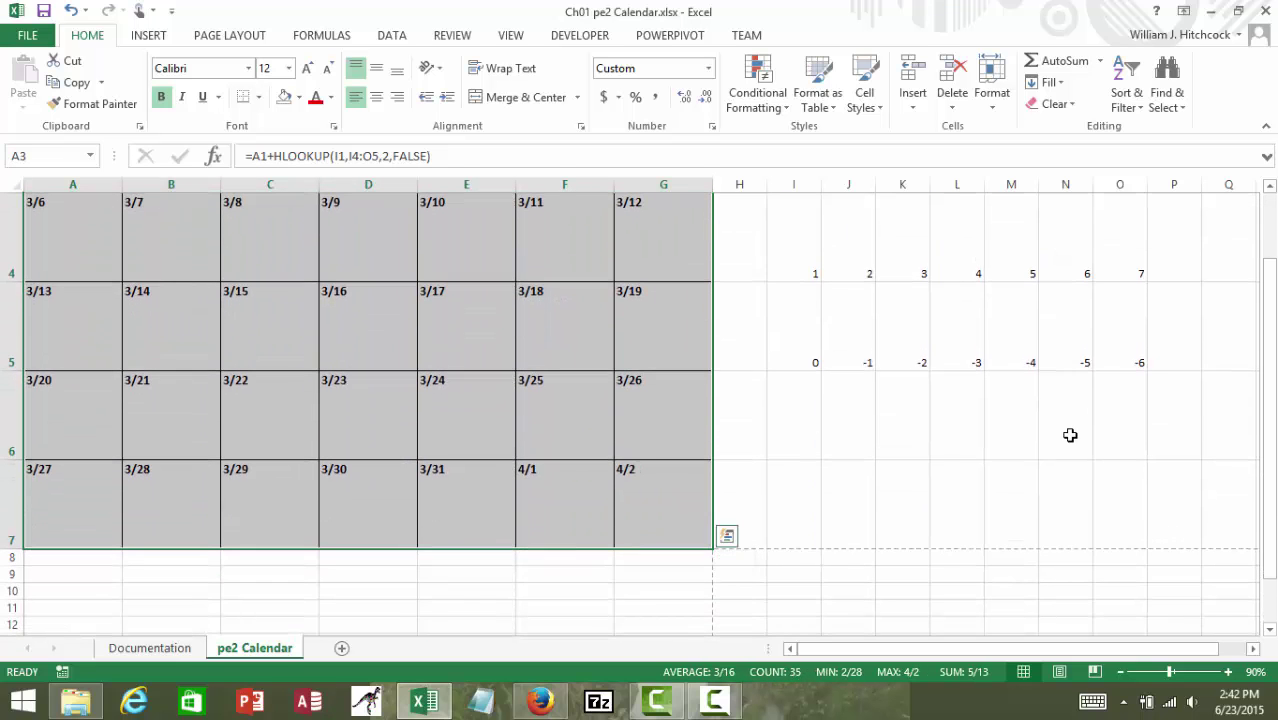
pyautogui.click(161, 98)
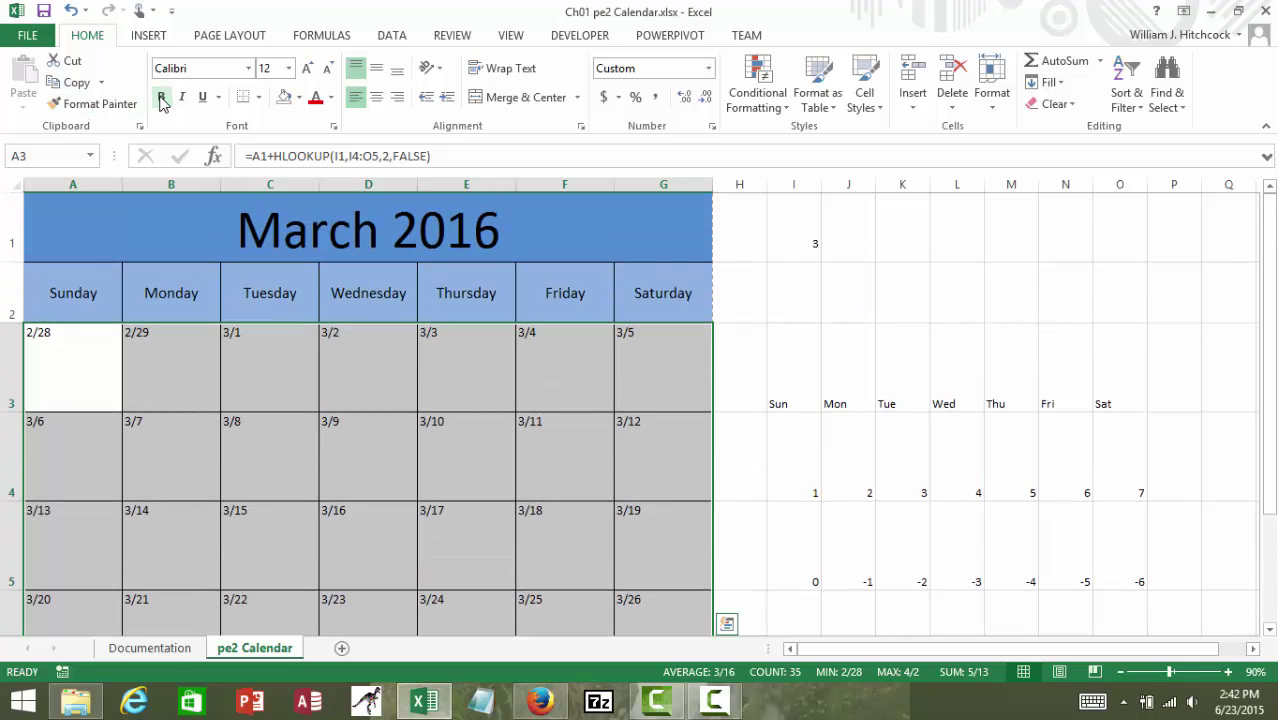
# Fill the calendar date cells A3:G7 with a light gray theme color.
pyautogui.click(297, 103)
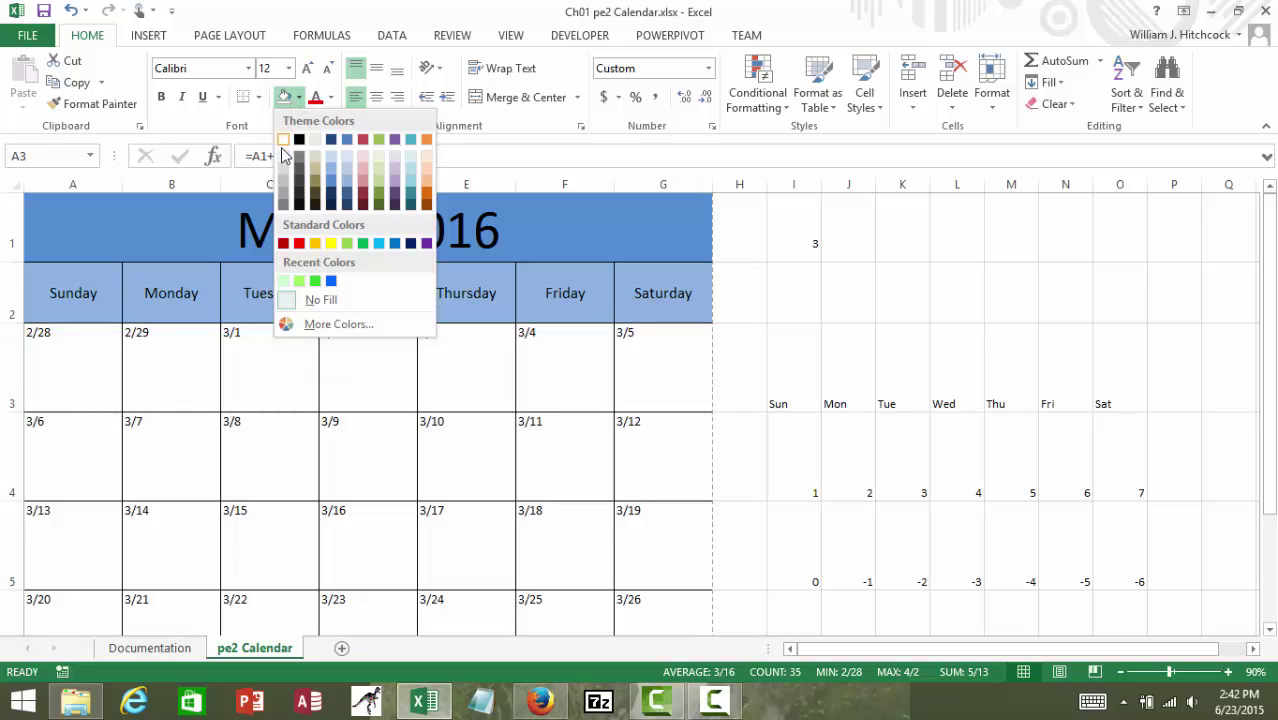
pyautogui.click(283, 168)
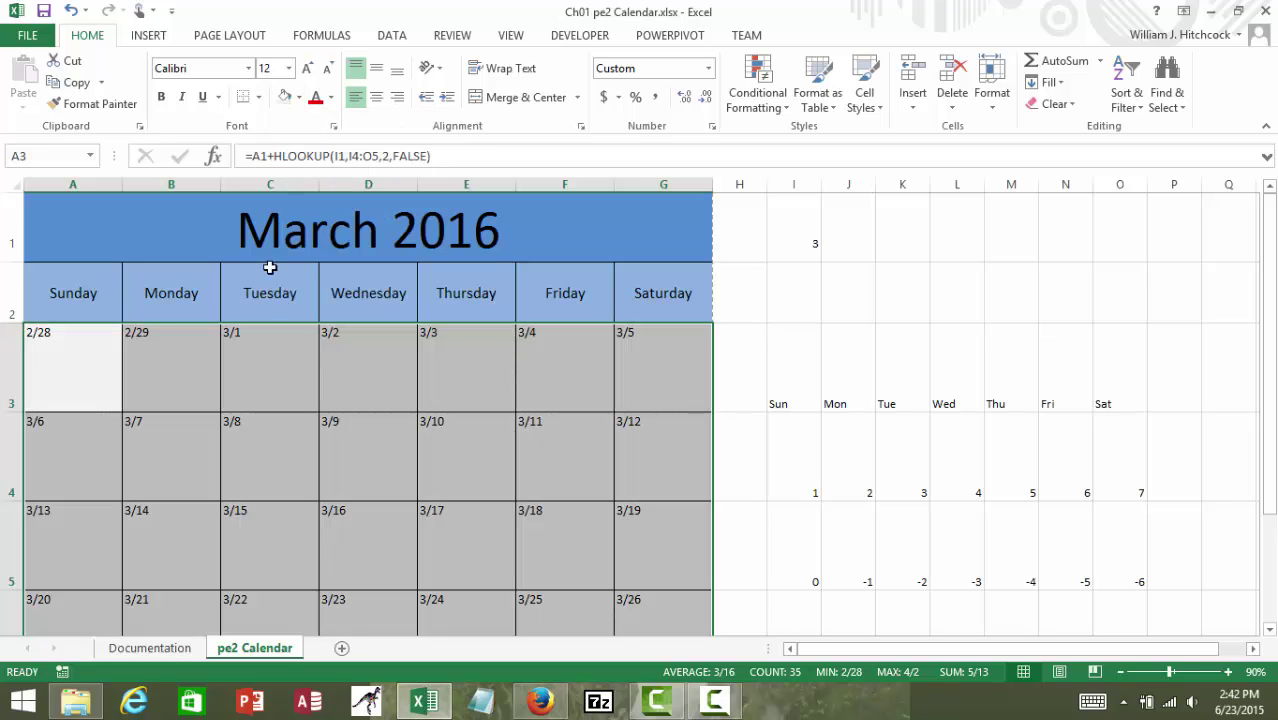
pyautogui.click(287, 347)
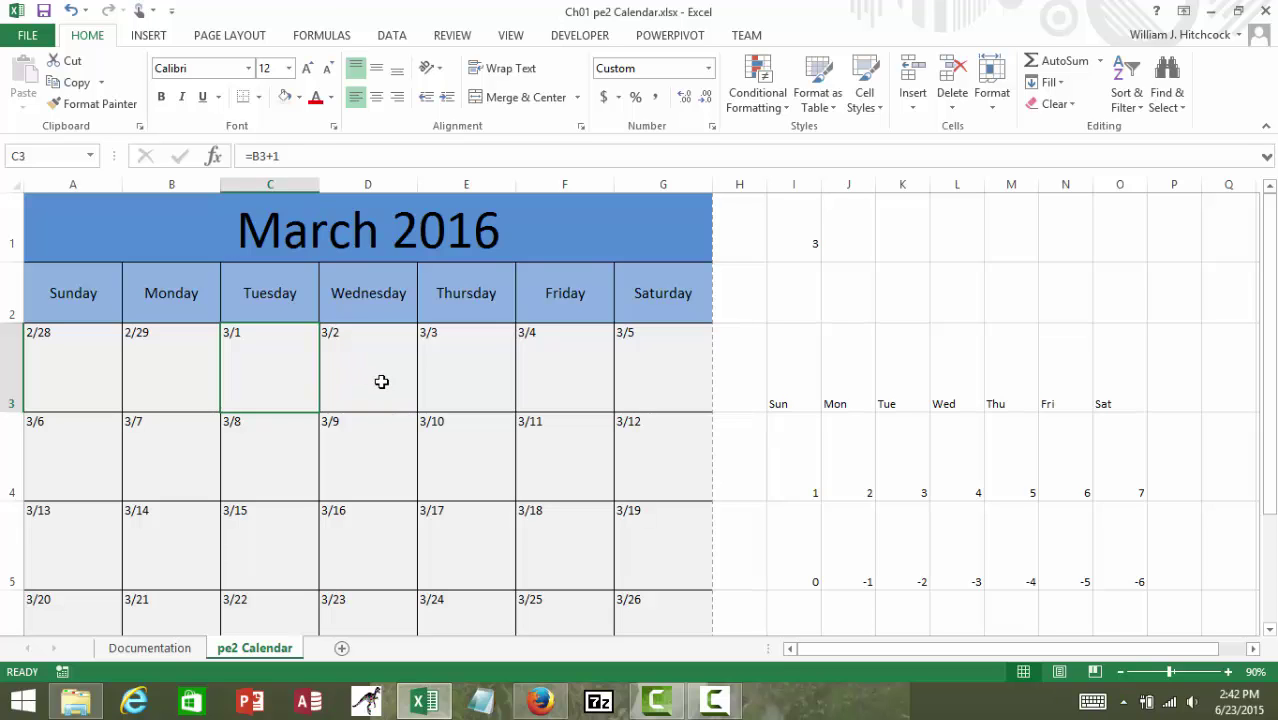
# Start a new conditional formatting rule for cell A3 that uses a formula to determine which cells to format.
pyautogui.press('Left')
pyautogui.press('Left')
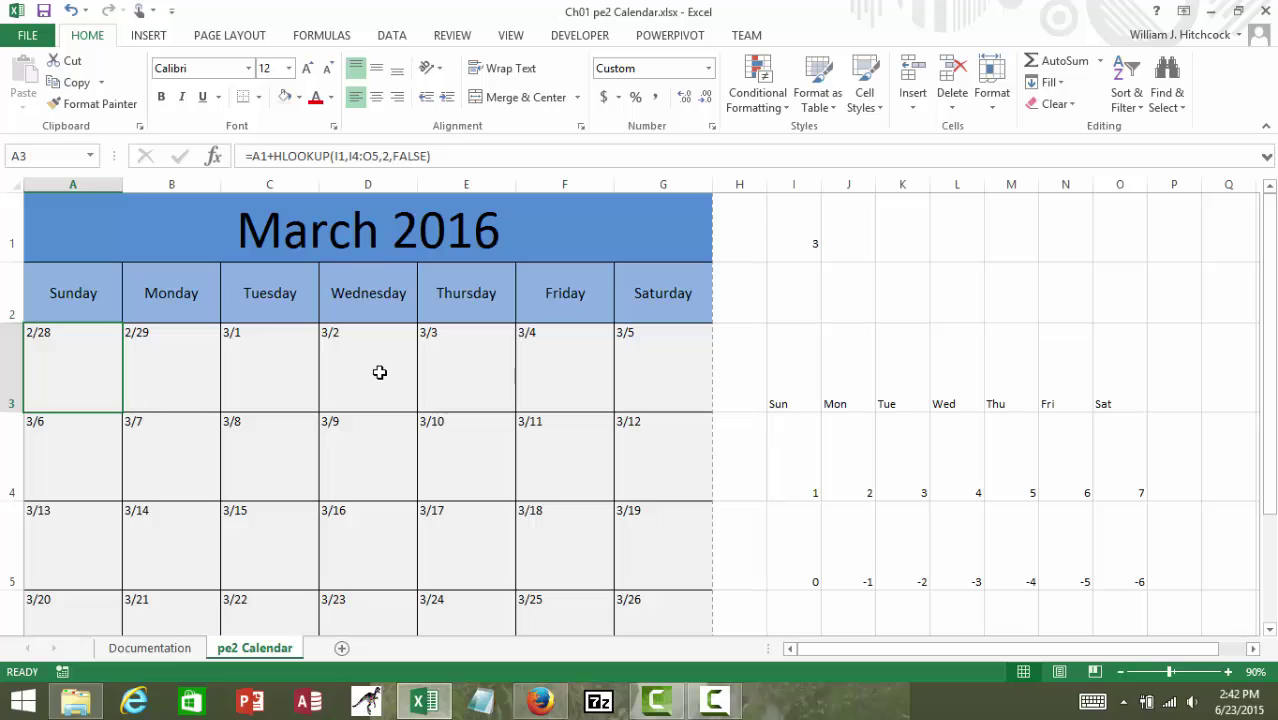
pyautogui.click(760, 105)
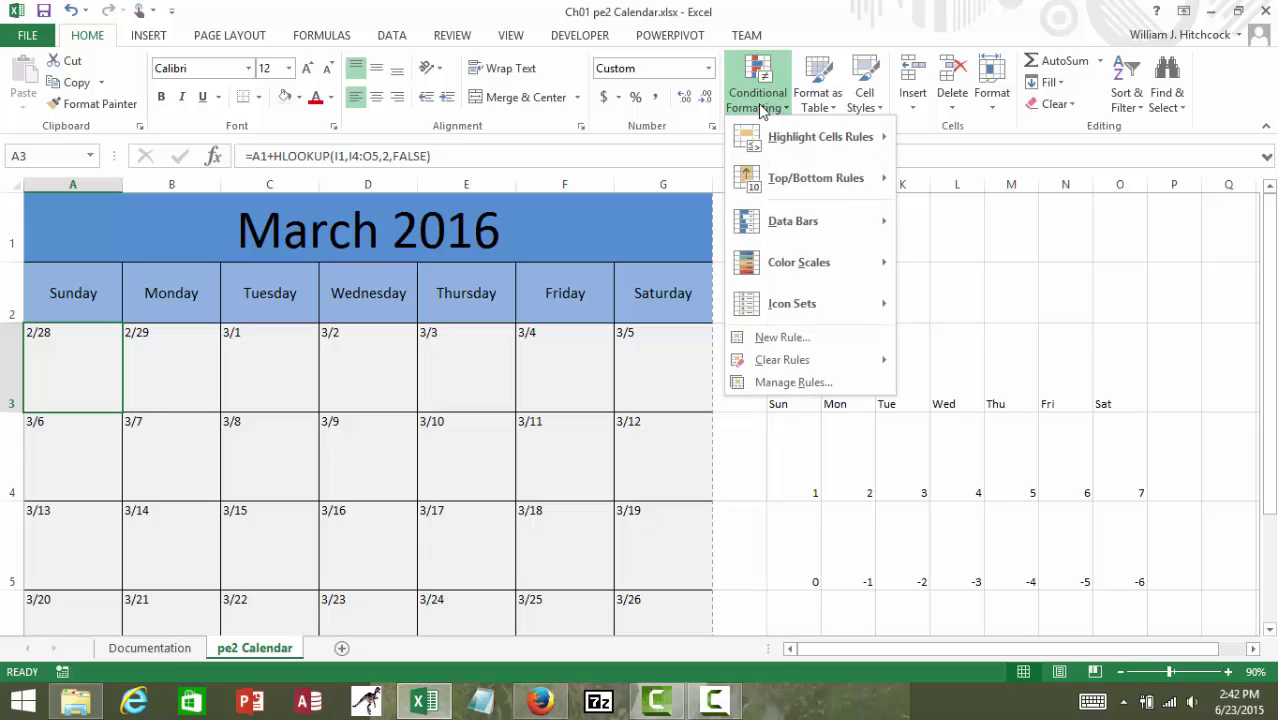
pyautogui.click(761, 342)
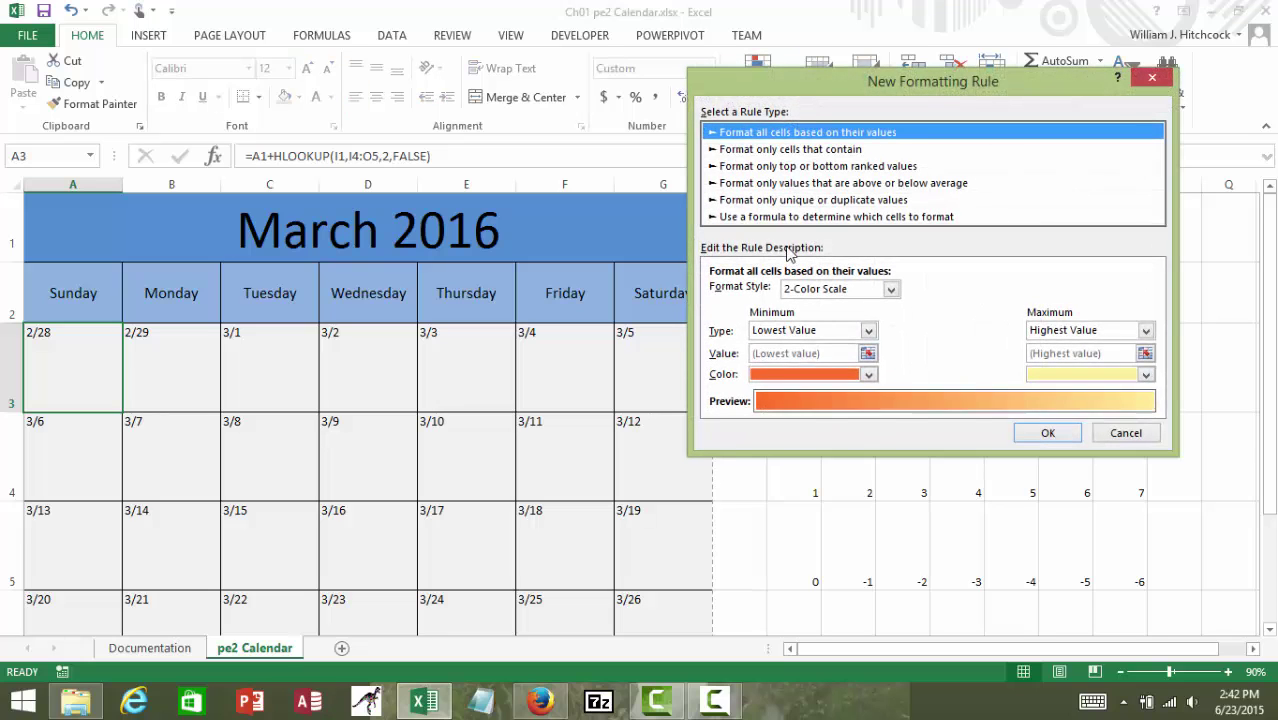
pyautogui.click(771, 217)
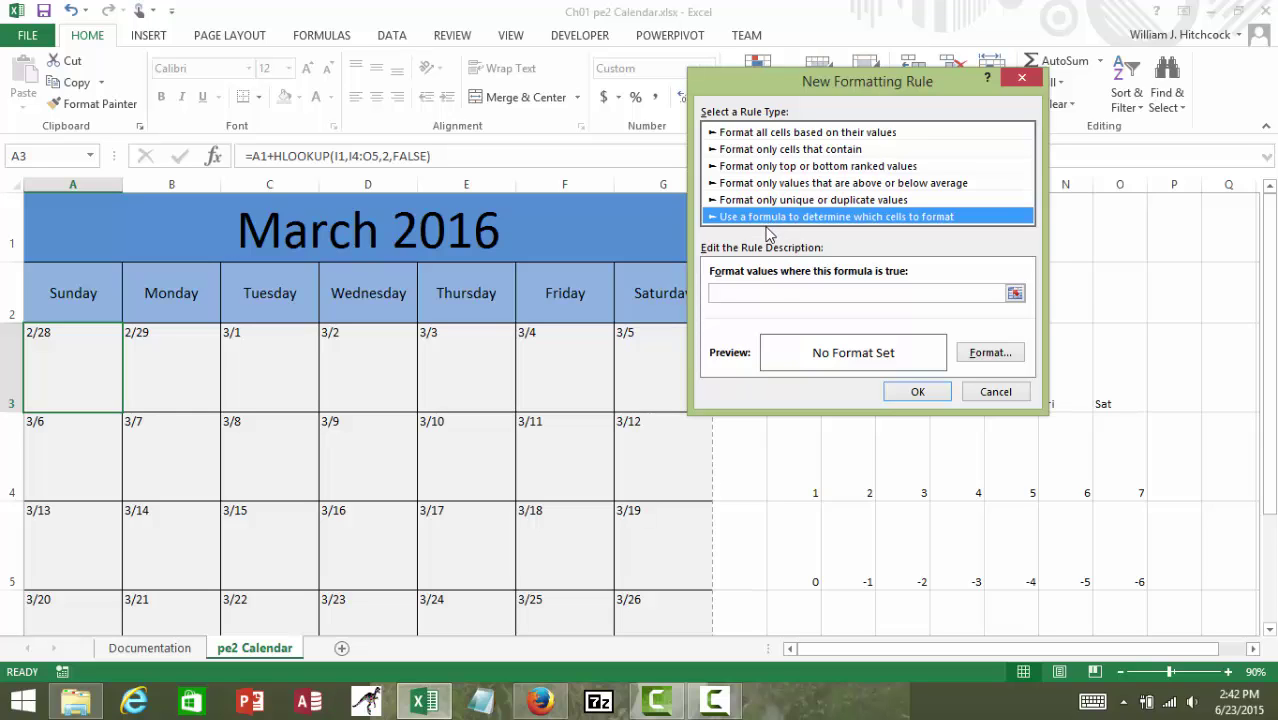
# Begin the rule's formula with =if(month($A$1), referring to the month of the title date.
pyautogui.click(765, 294)
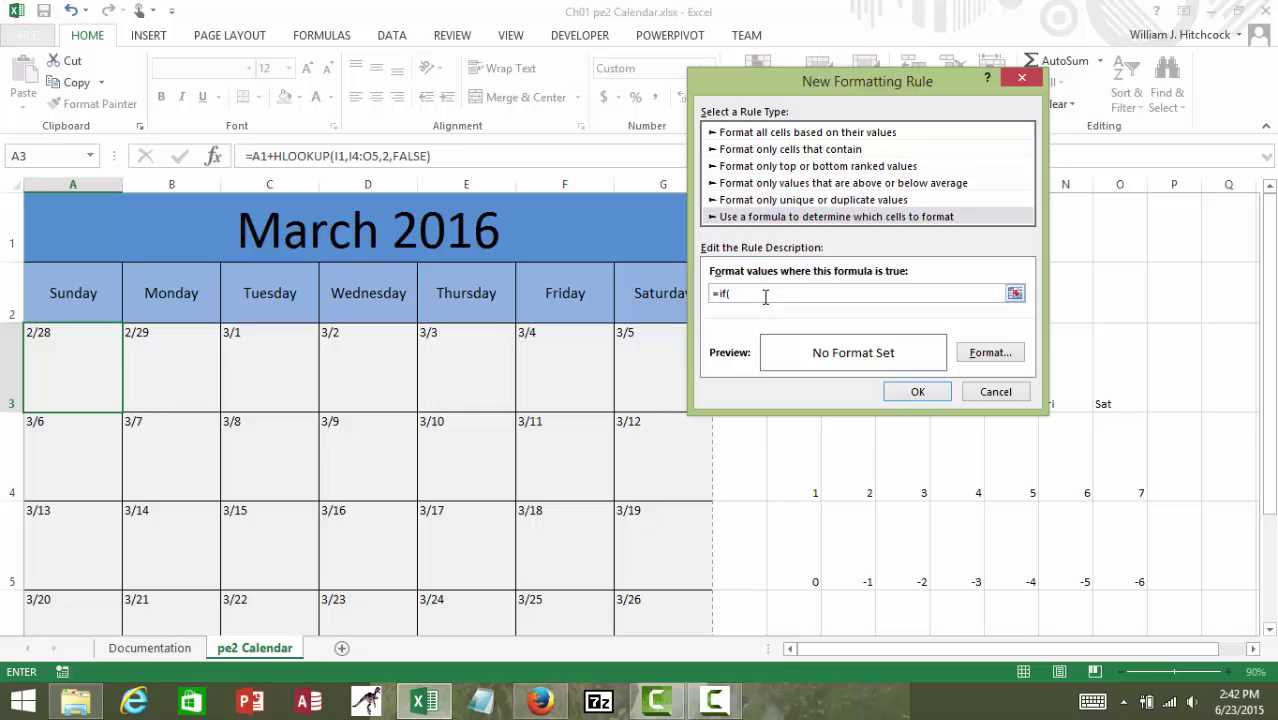
pyautogui.click(378, 234)
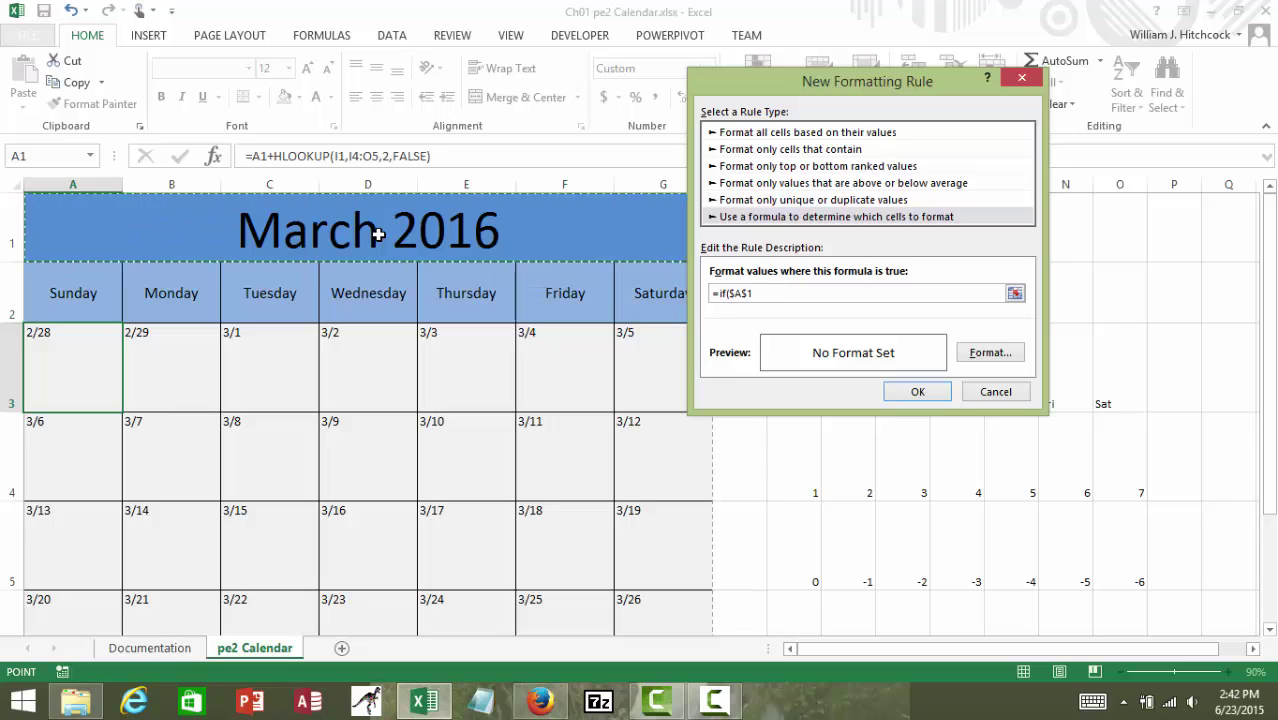
pyautogui.press('BackSpace')
pyautogui.press('BackSpace')
pyautogui.press('BackSpace')
pyautogui.press('BackSpace')
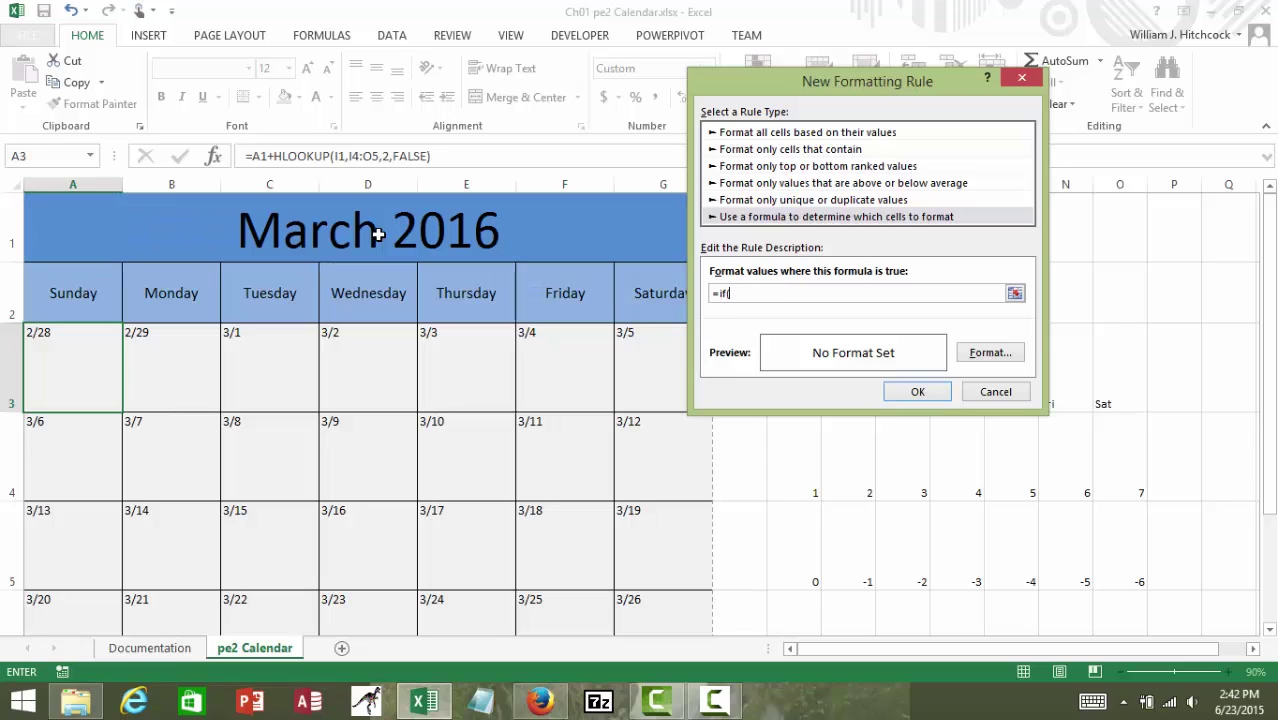
pyautogui.write('month(')
pyautogui.click(378, 234)
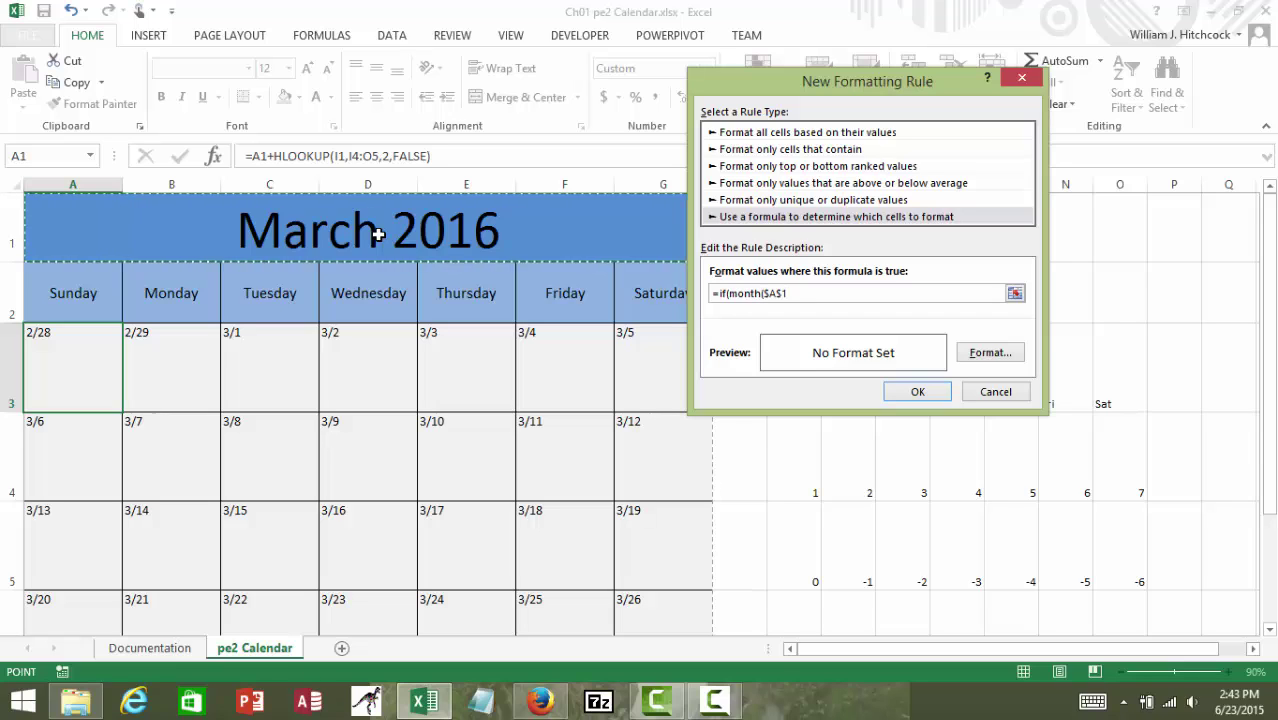
pyautogui.write(')')
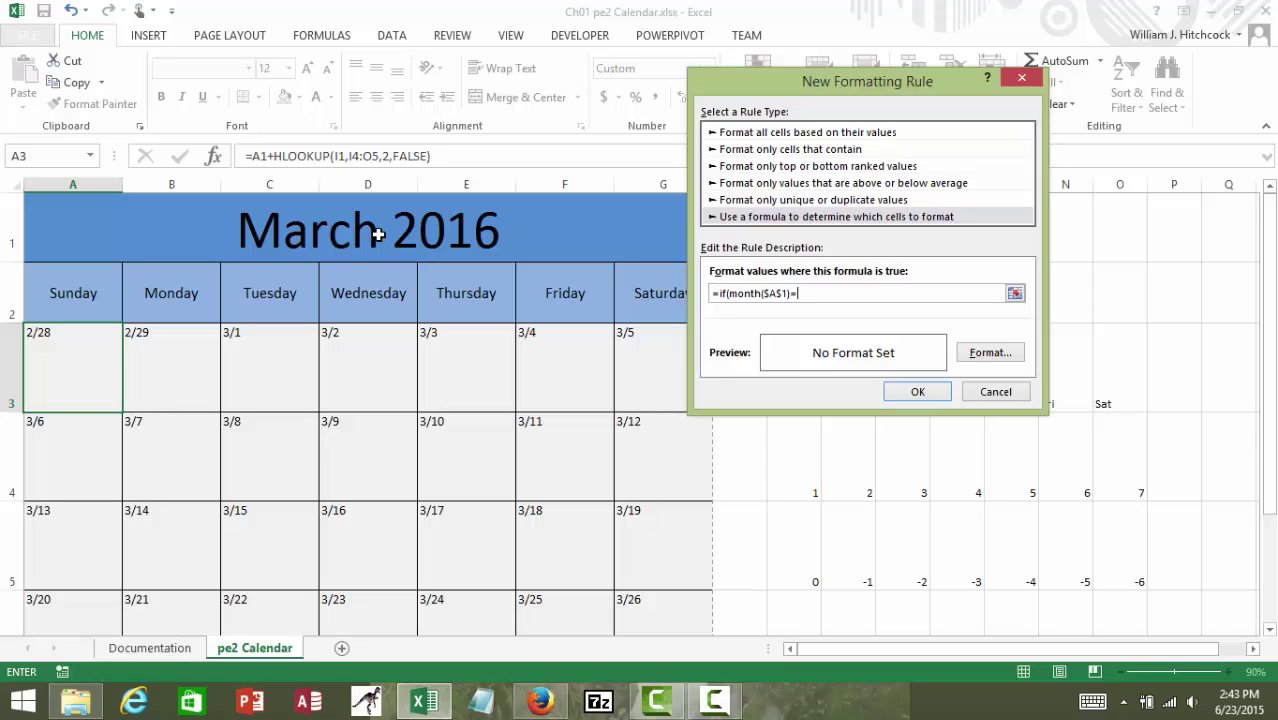
# Complete the rule's formula as =if(month($A$1)=month(A3),1,0), keeping the reference to A3 relative.
pyautogui.write('=')
pyautogui.click(85, 365)
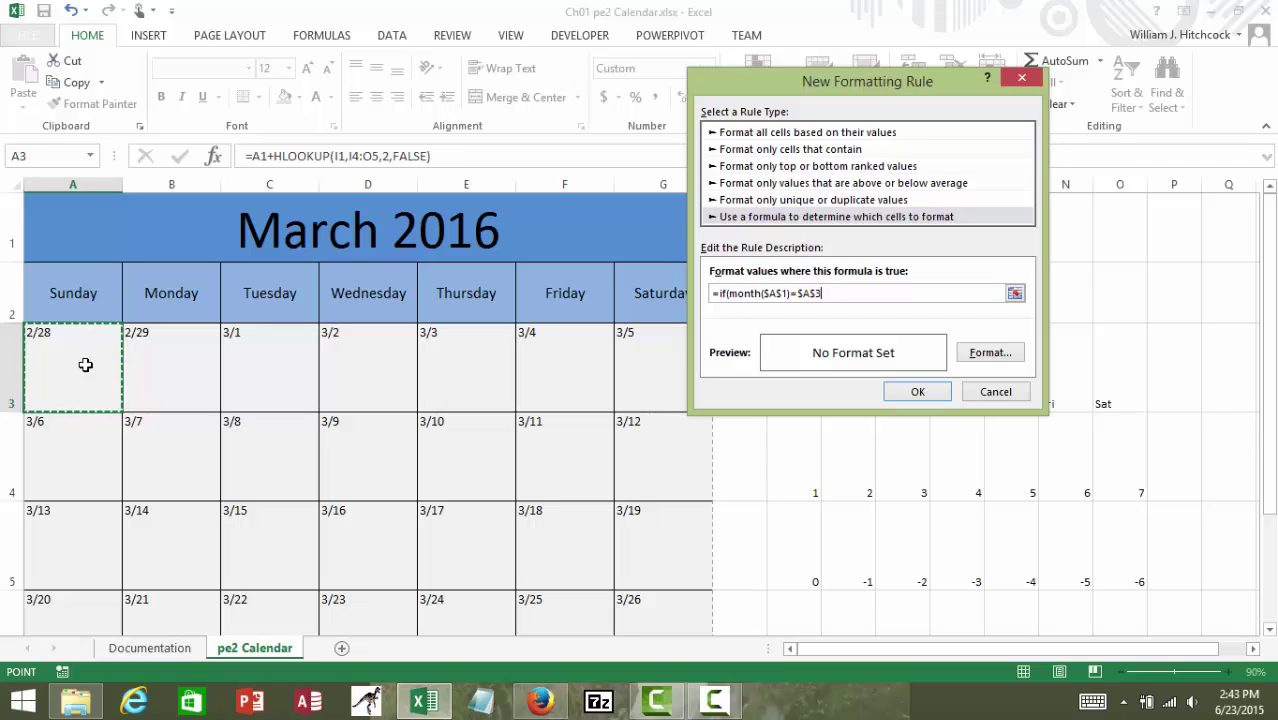
pyautogui.press('BackSpace')
pyautogui.press('BackSpace')
pyautogui.press('BackSpace')
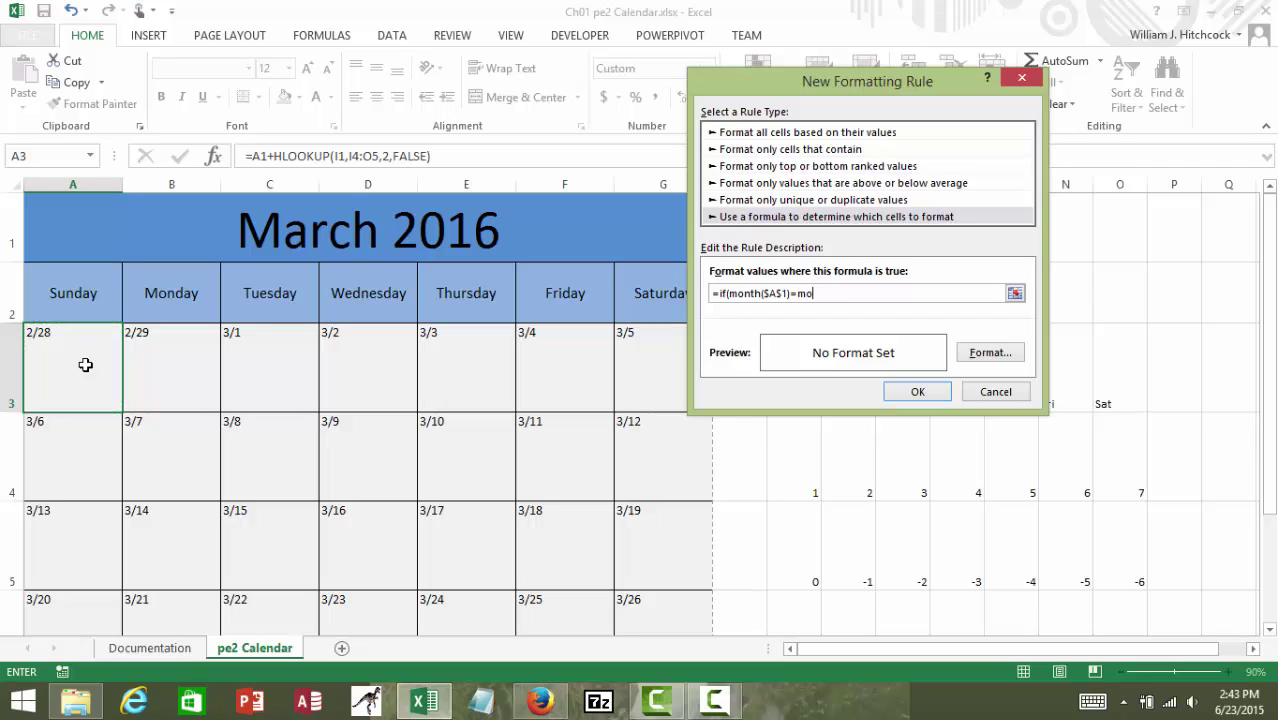
pyautogui.write('month(')
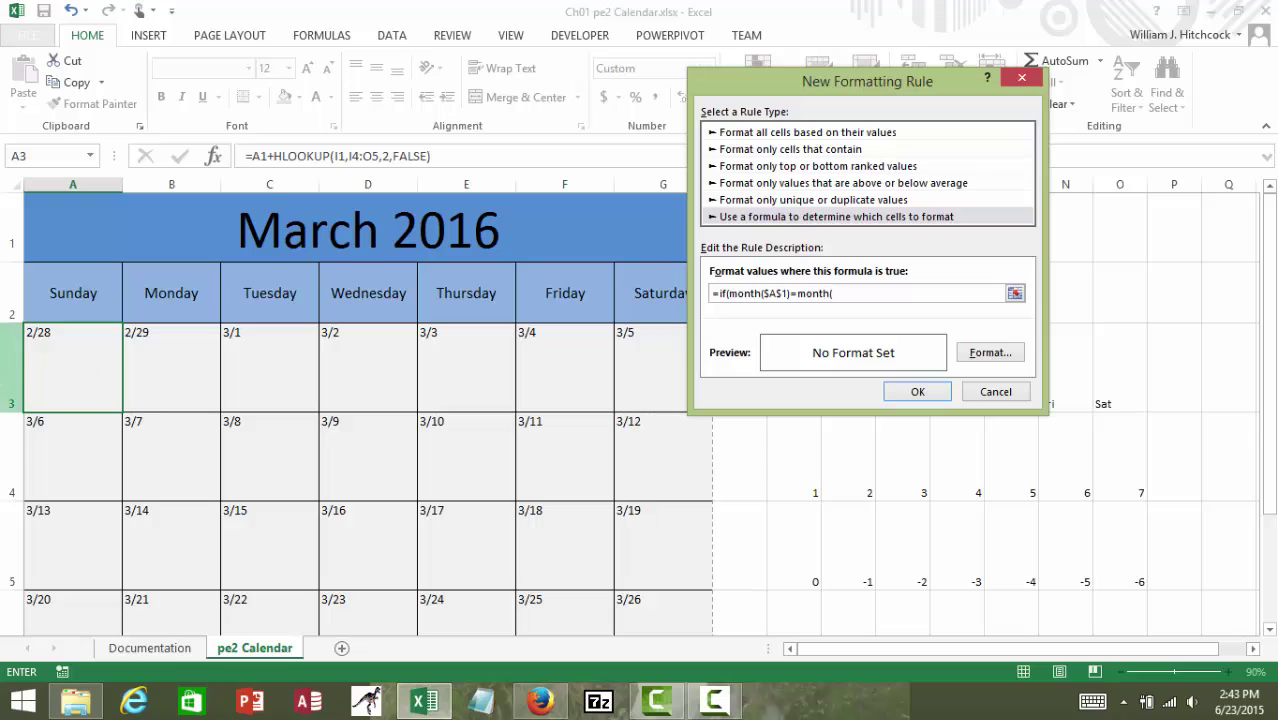
pyautogui.click(45, 382)
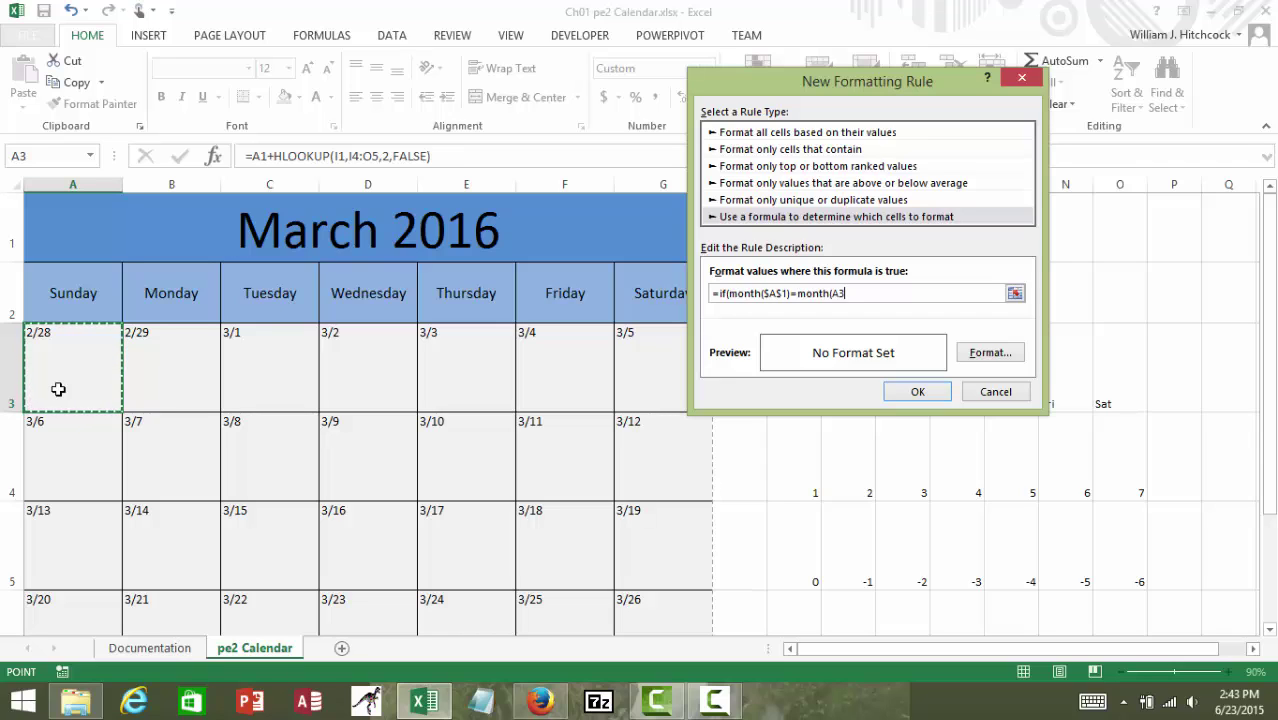
pyautogui.write('),')
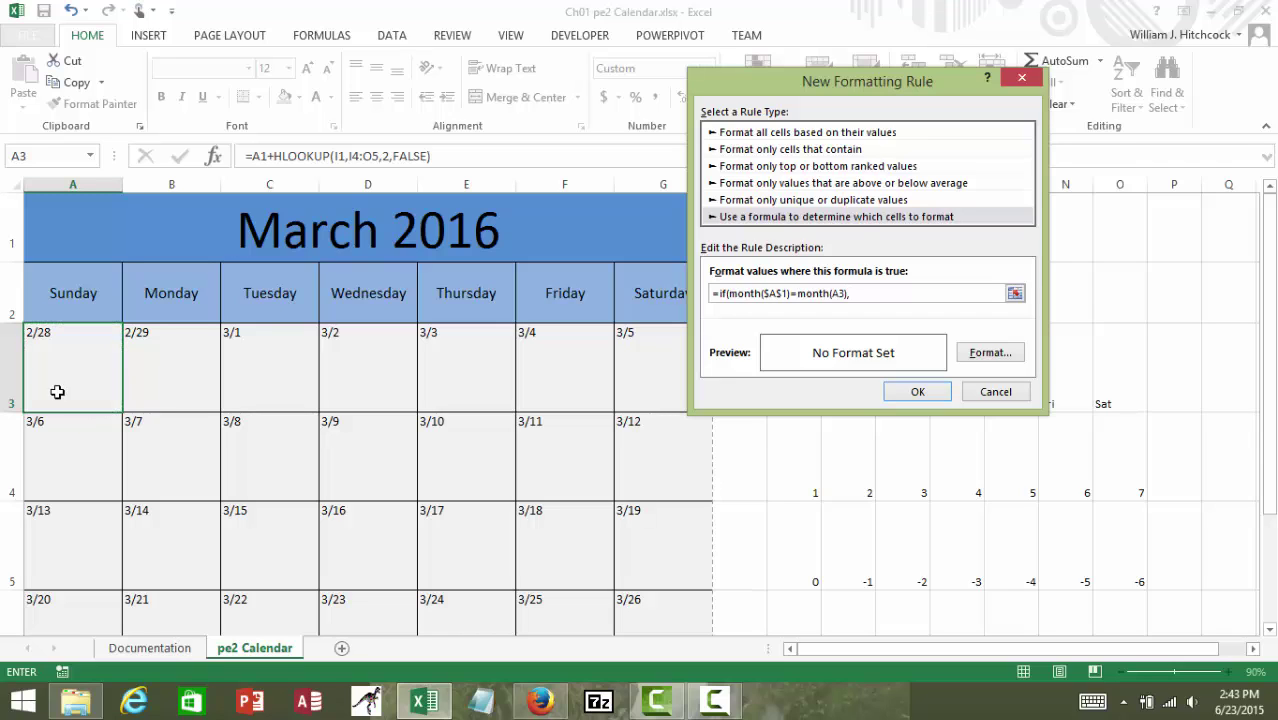
pyautogui.write('1,0)')
# Set the rule's format to bold font with No Color fill and apply the rule to A3.
pyautogui.click(992, 353)
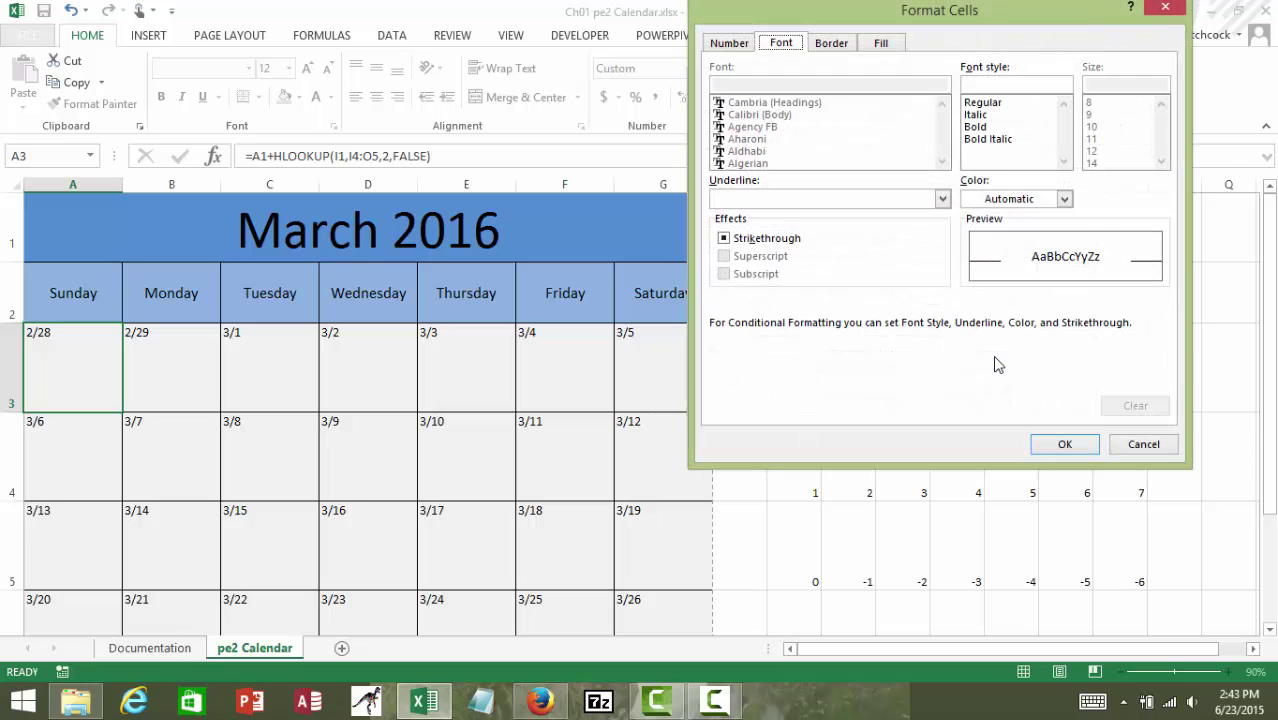
pyautogui.click(976, 128)
pyautogui.click(880, 45)
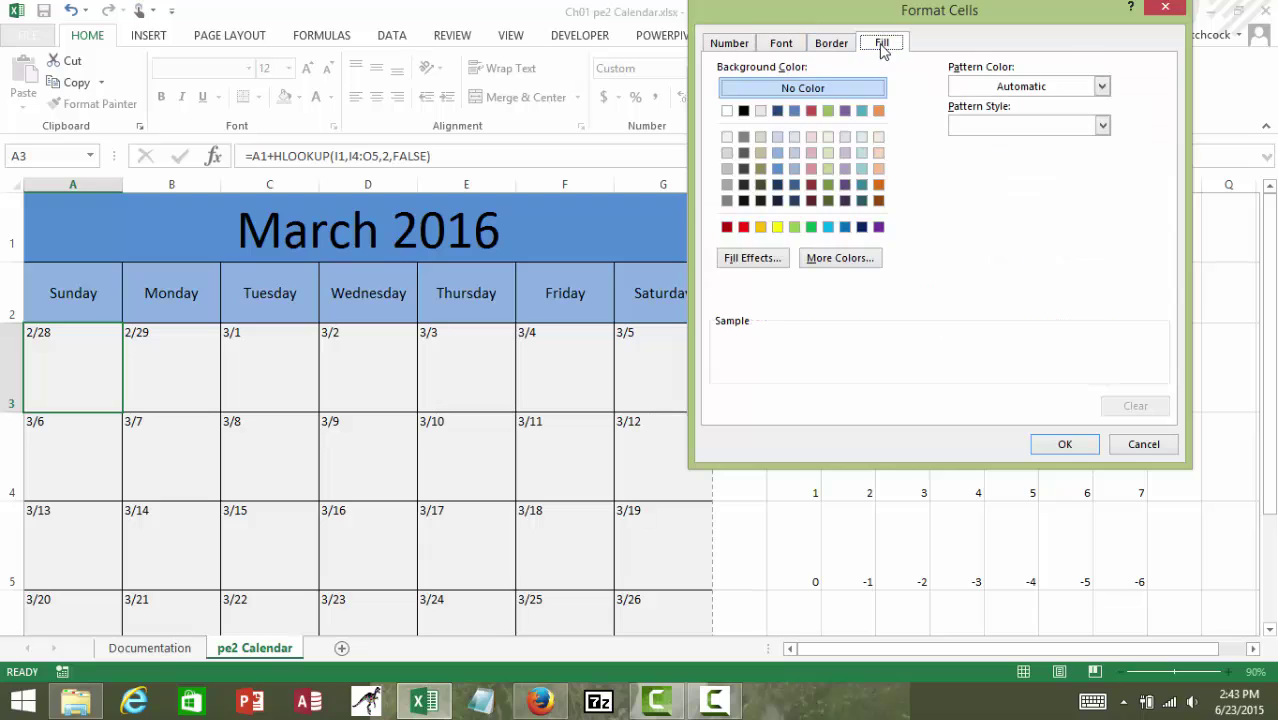
pyautogui.click(792, 90)
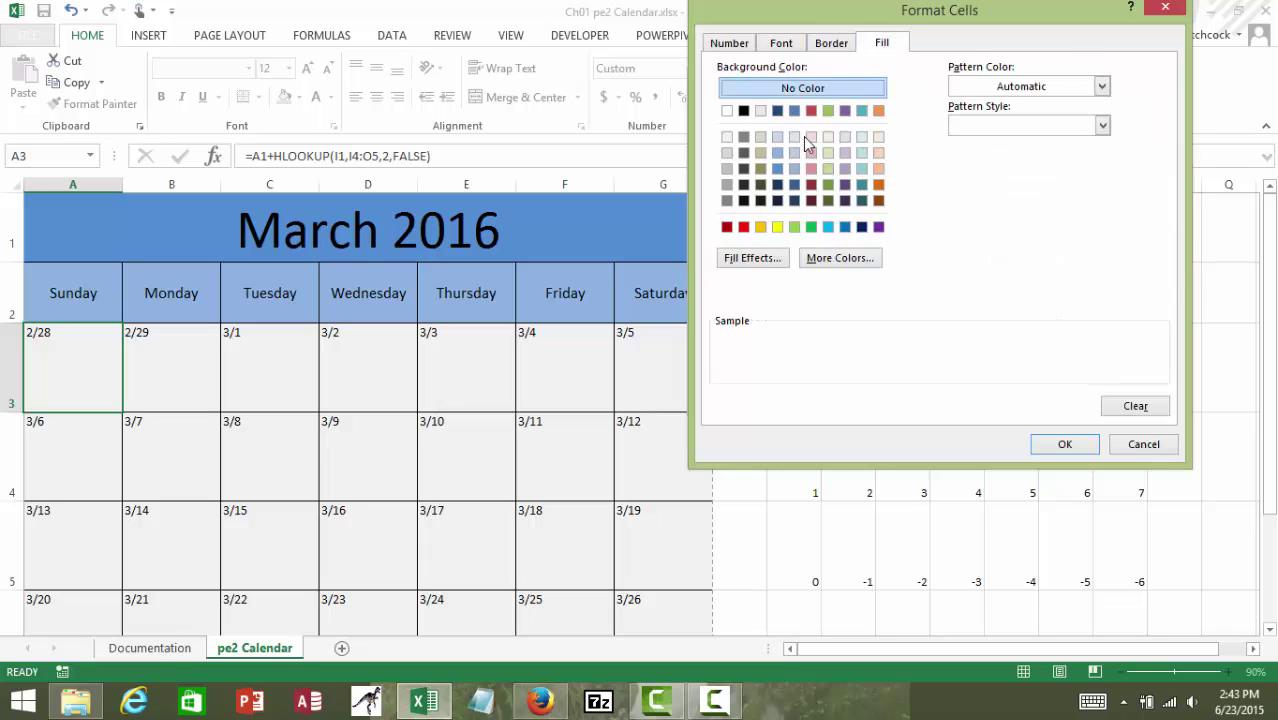
pyautogui.click(1050, 444)
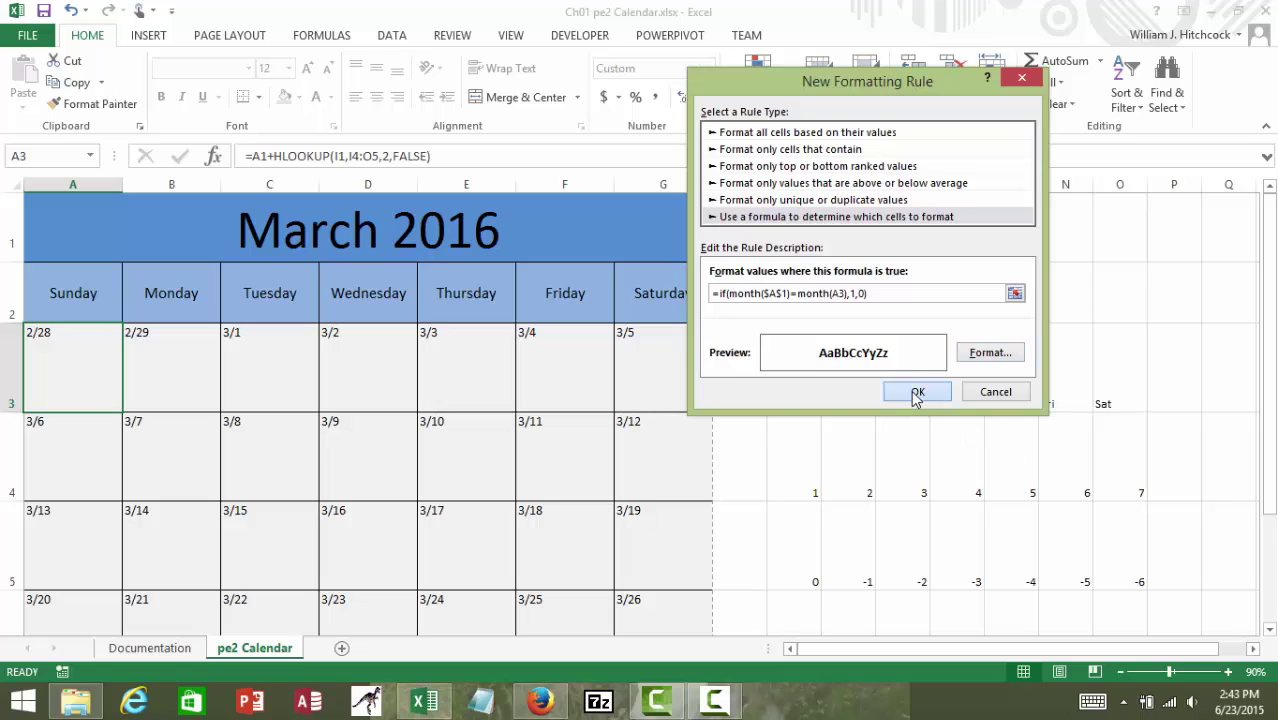
pyautogui.click(912, 391)
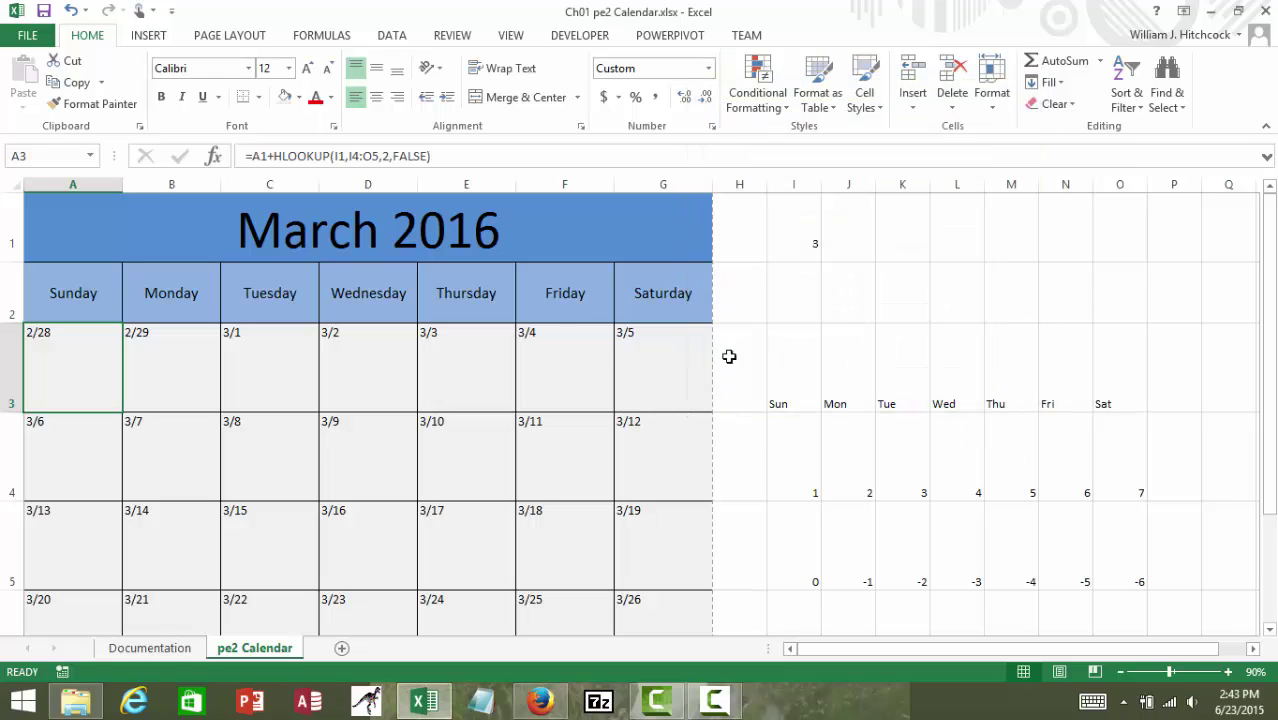
# Copy the formatting of A3 to all calendar dates in A3:G7 with Format Painter.
pyautogui.click(92, 106)
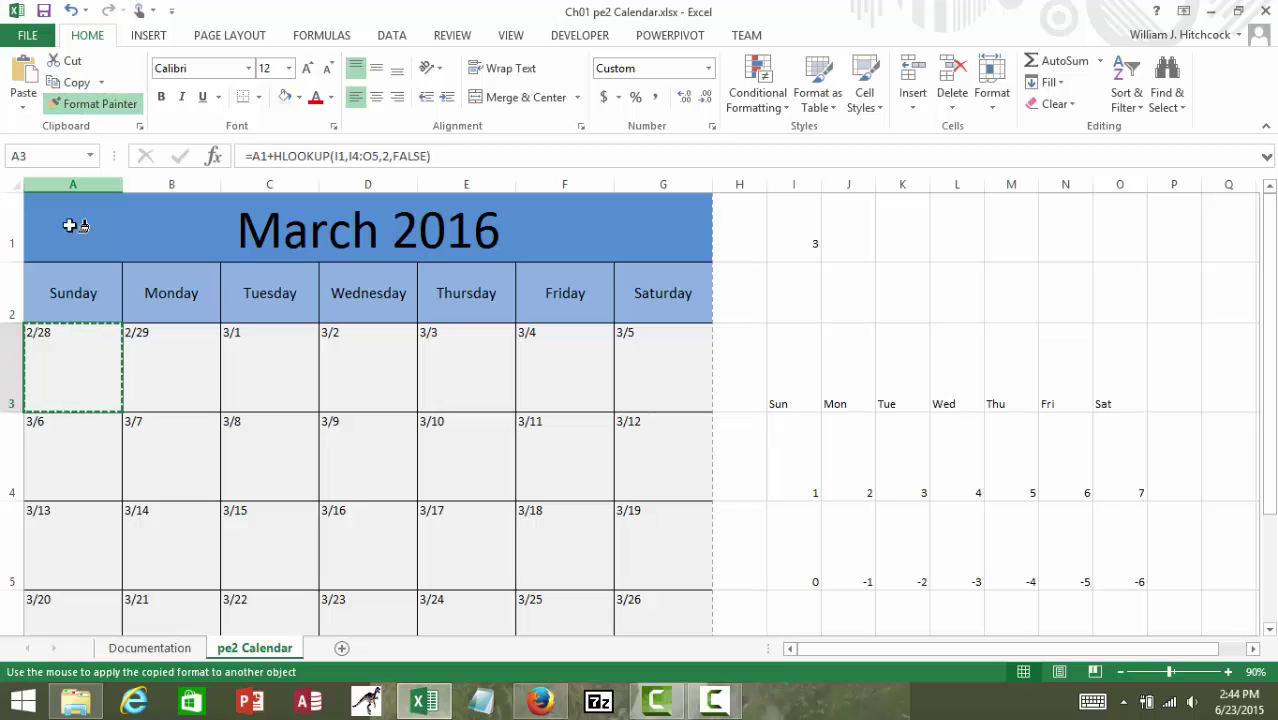
pyautogui.moveTo(126, 367)
pyautogui.mouseDown()
pyautogui.moveTo(337, 371)
pyautogui.moveTo(499, 451)
pyautogui.moveTo(559, 502)
pyautogui.moveTo(588, 621)
pyautogui.moveTo(633, 633)
pyautogui.moveTo(633, 653)
pyautogui.moveTo(653, 533)
pyautogui.mouseUp()
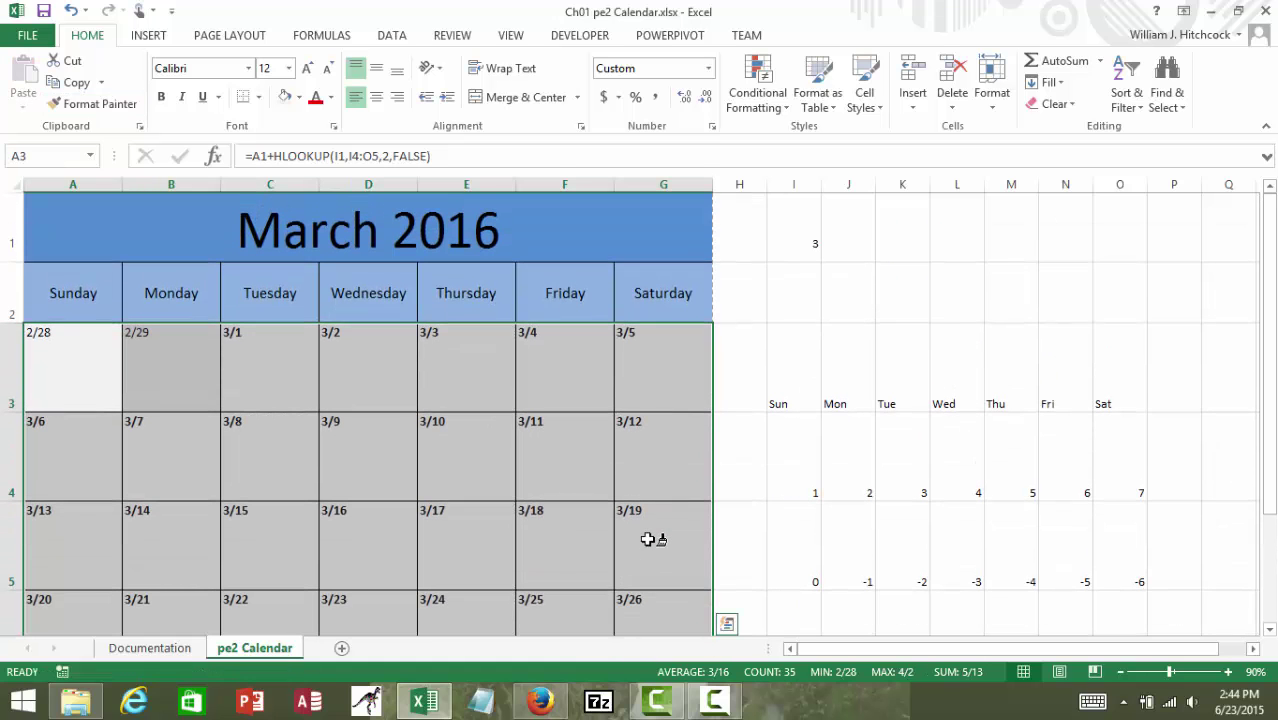
pyautogui.click(56, 354)
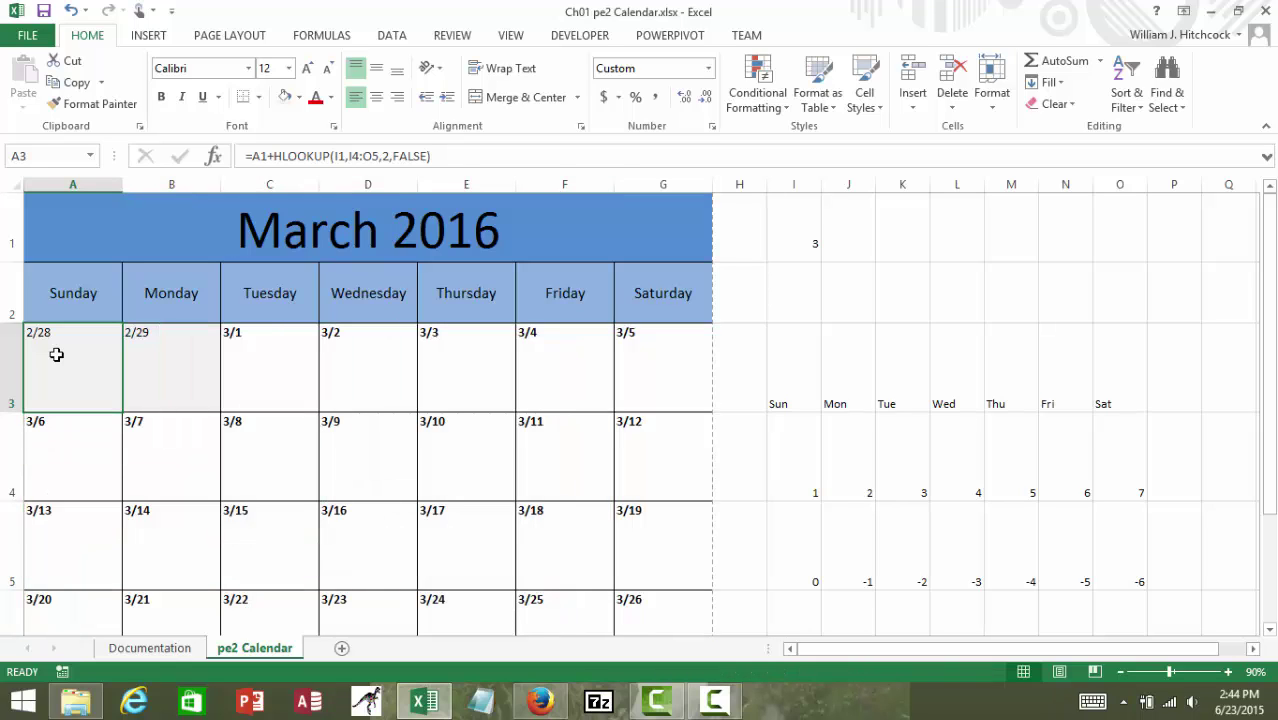
# Examine the formatting of dates inside and outside the title month in the first and last calendar weeks.
pyautogui.press('Down')
pyautogui.press('Up')
pyautogui.press('Right')
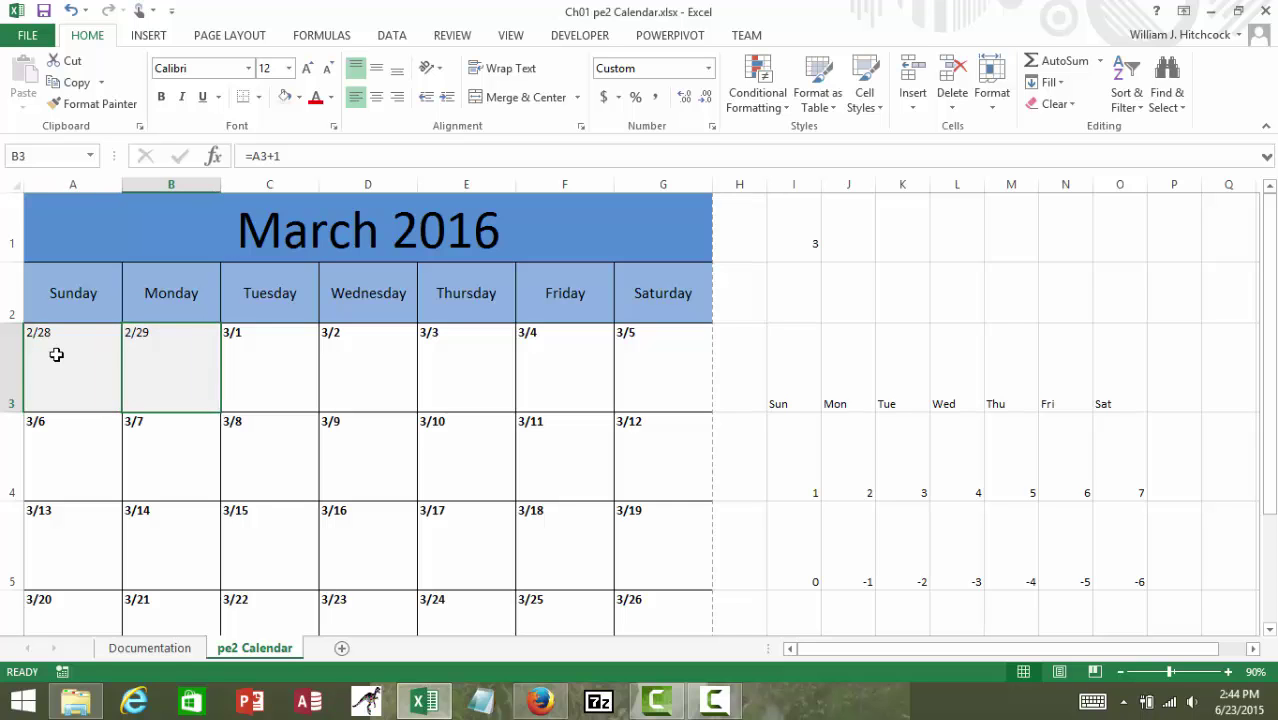
pyautogui.press('Right')
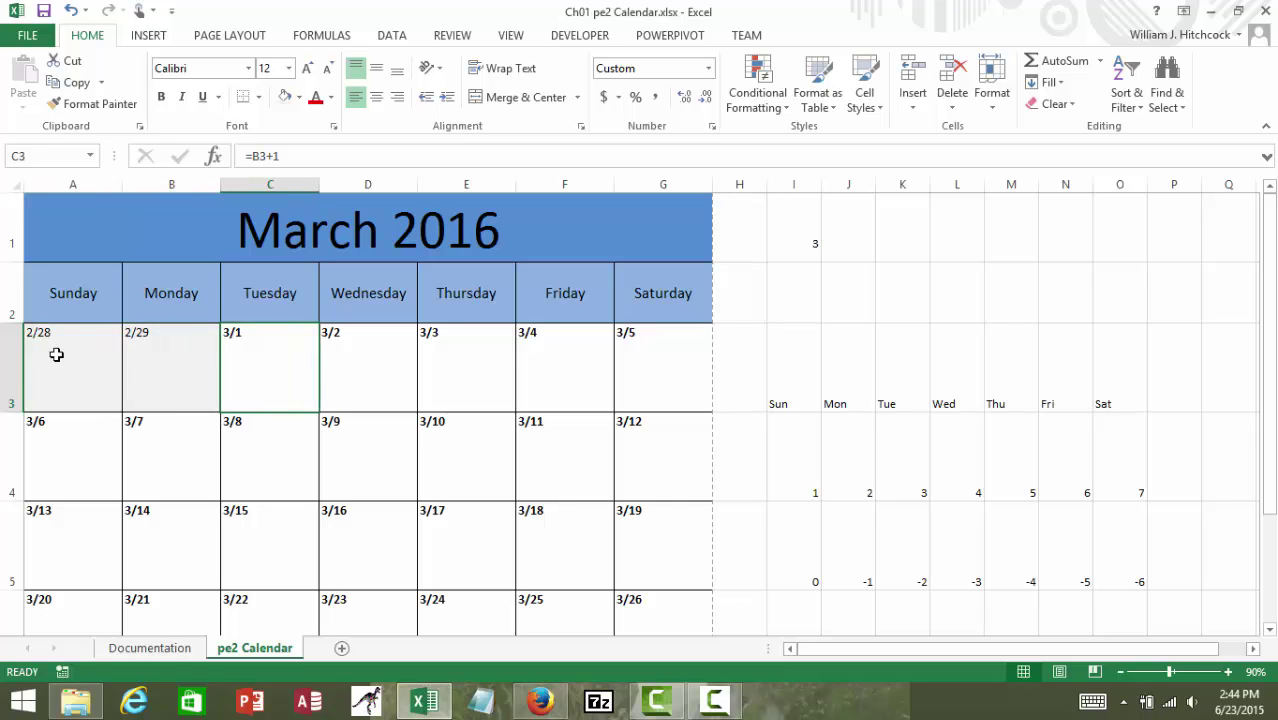
pyautogui.press('Down')
pyautogui.press('Down')
pyautogui.press('Down')
pyautogui.press('Down')
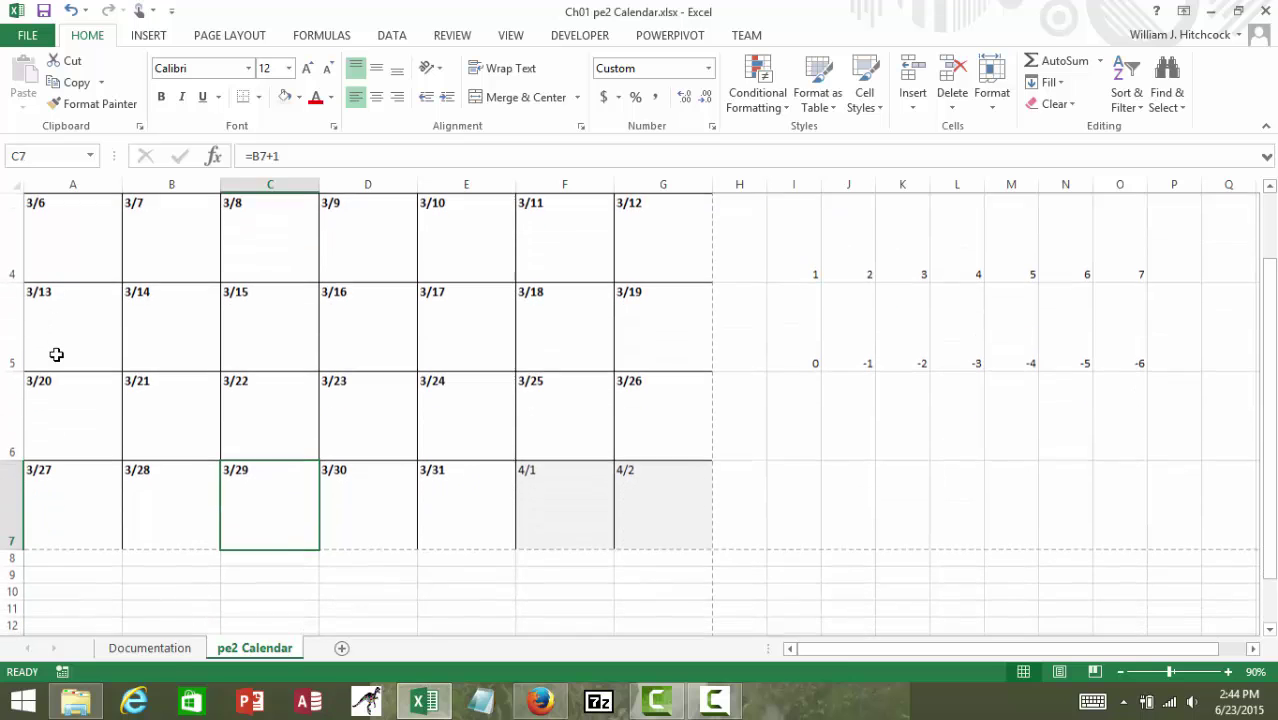
pyautogui.press('Right')
pyautogui.press('Right')
pyautogui.press('Right')
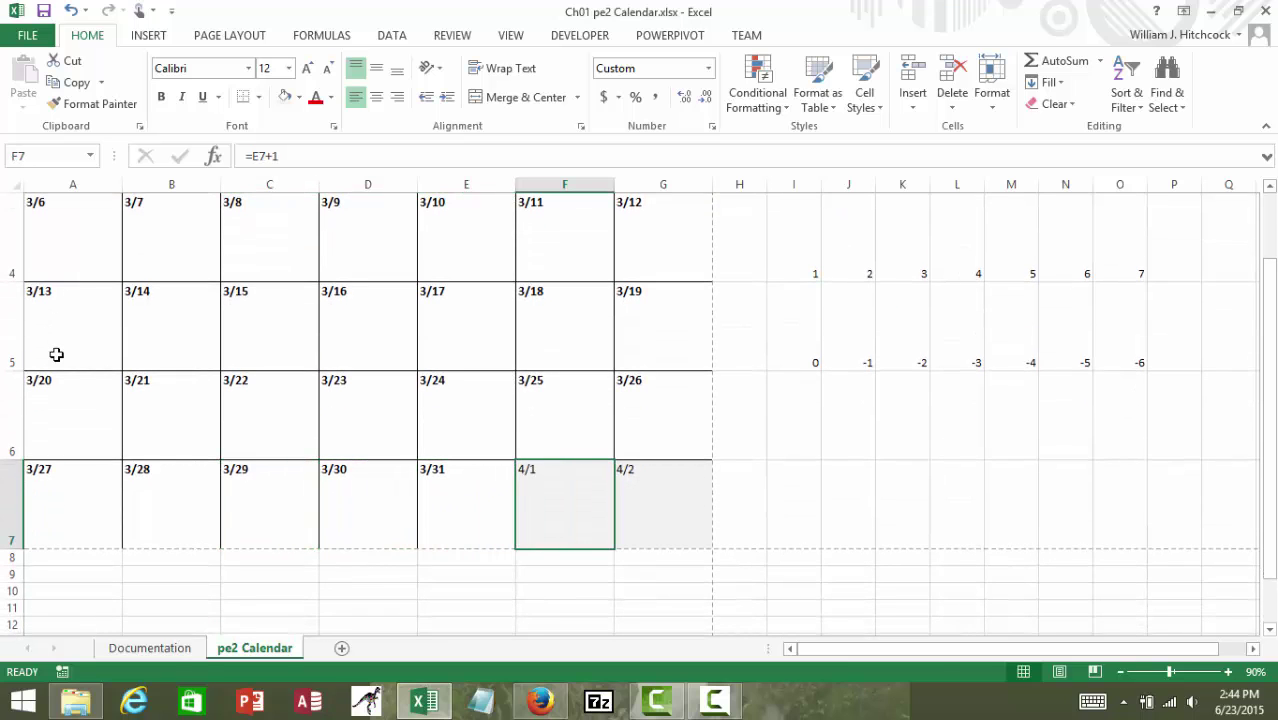
pyautogui.press('Right')
pyautogui.press('Left')
pyautogui.hotkey('ctrl', 'Home')
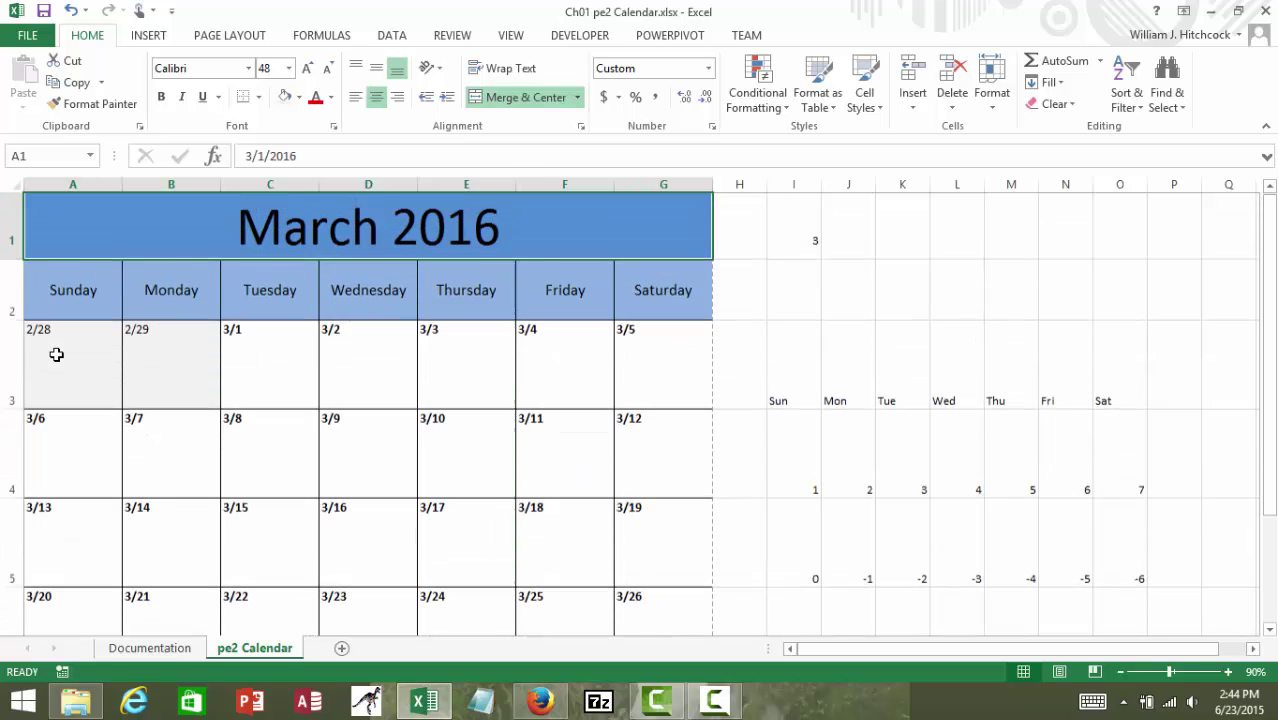
# Freeze the panes above A3 to lock the title and weekday rows.
pyautogui.press('Down')
pyautogui.press('Down')
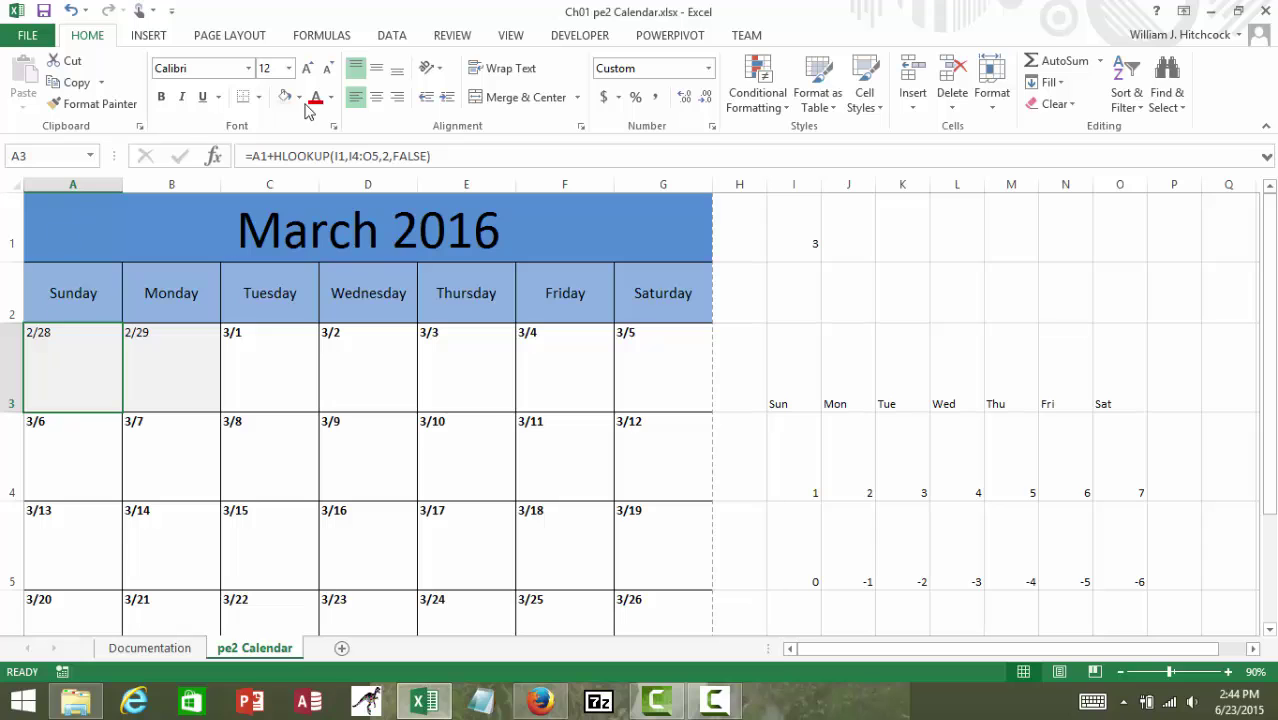
pyautogui.click(511, 36)
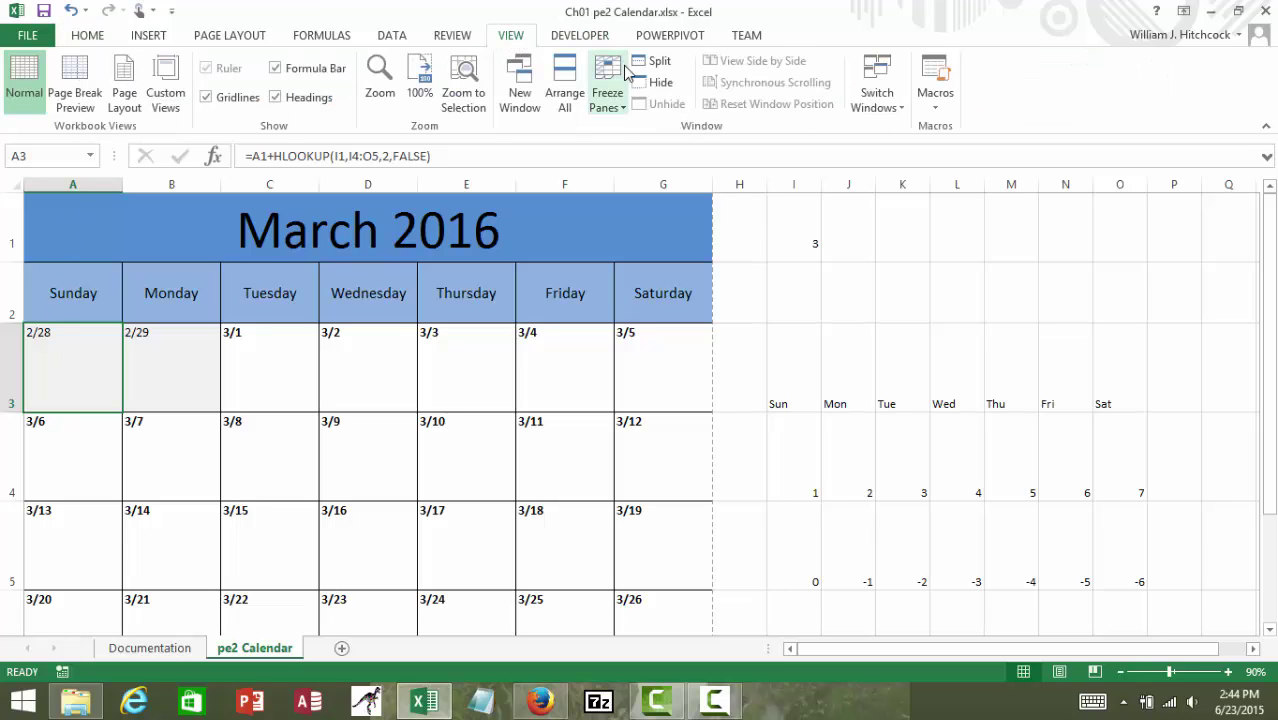
pyautogui.click(614, 95)
pyautogui.click(645, 142)
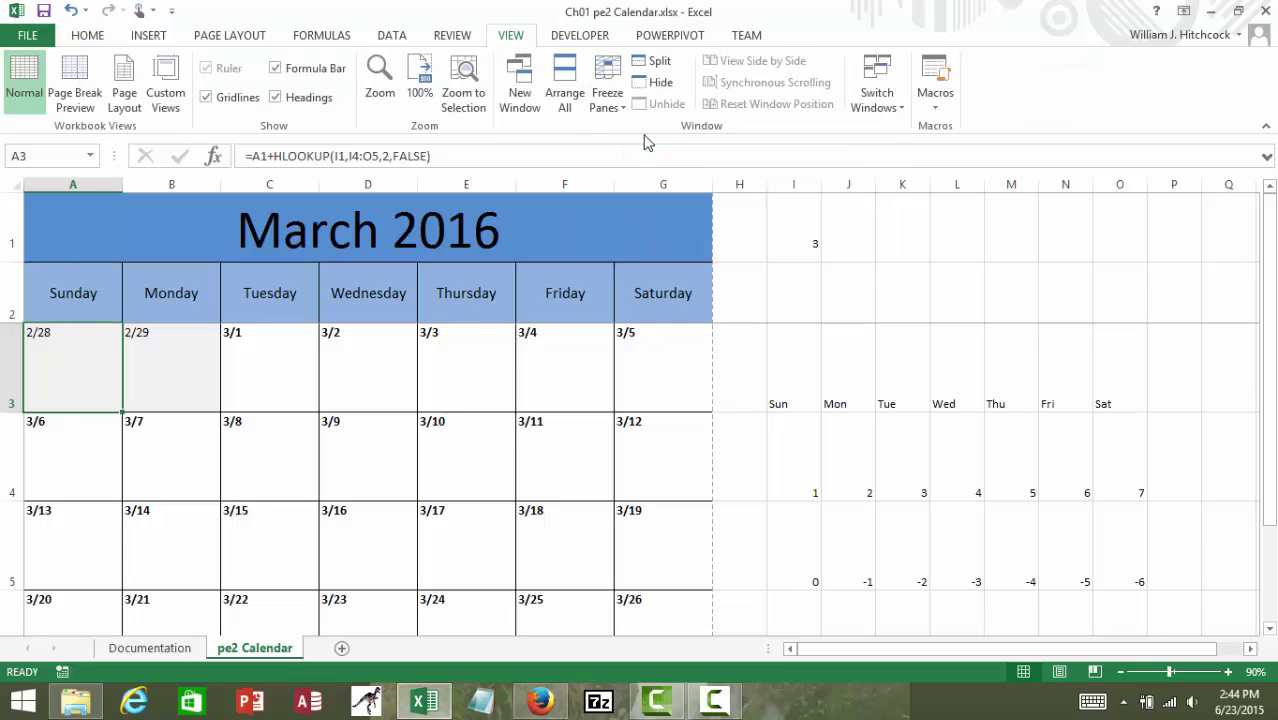
# Check how the title and weekday rows behave while moving down to the last calendar week and back.
pyautogui.press('Down')
pyautogui.press('Down')
pyautogui.press('Down')
pyautogui.press('Down')
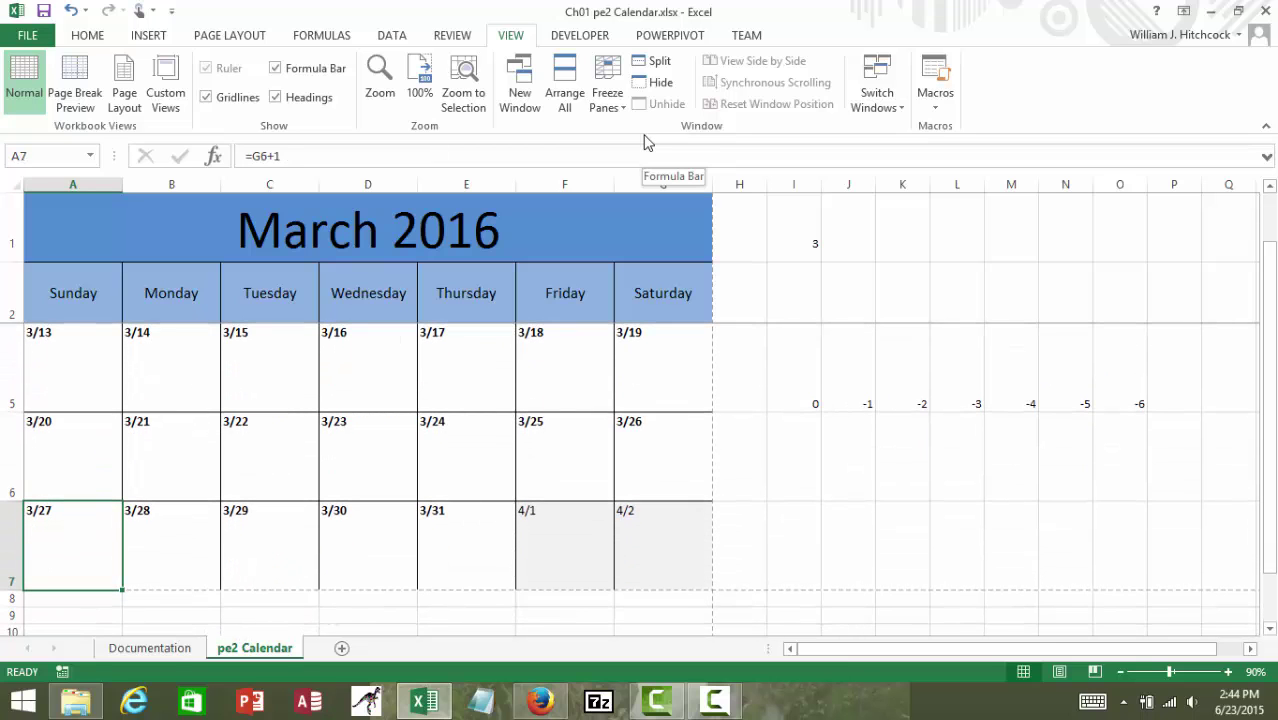
pyautogui.press('Up')
pyautogui.press('Up')
pyautogui.press('Up')
pyautogui.press('Up')
pyautogui.press('Up')
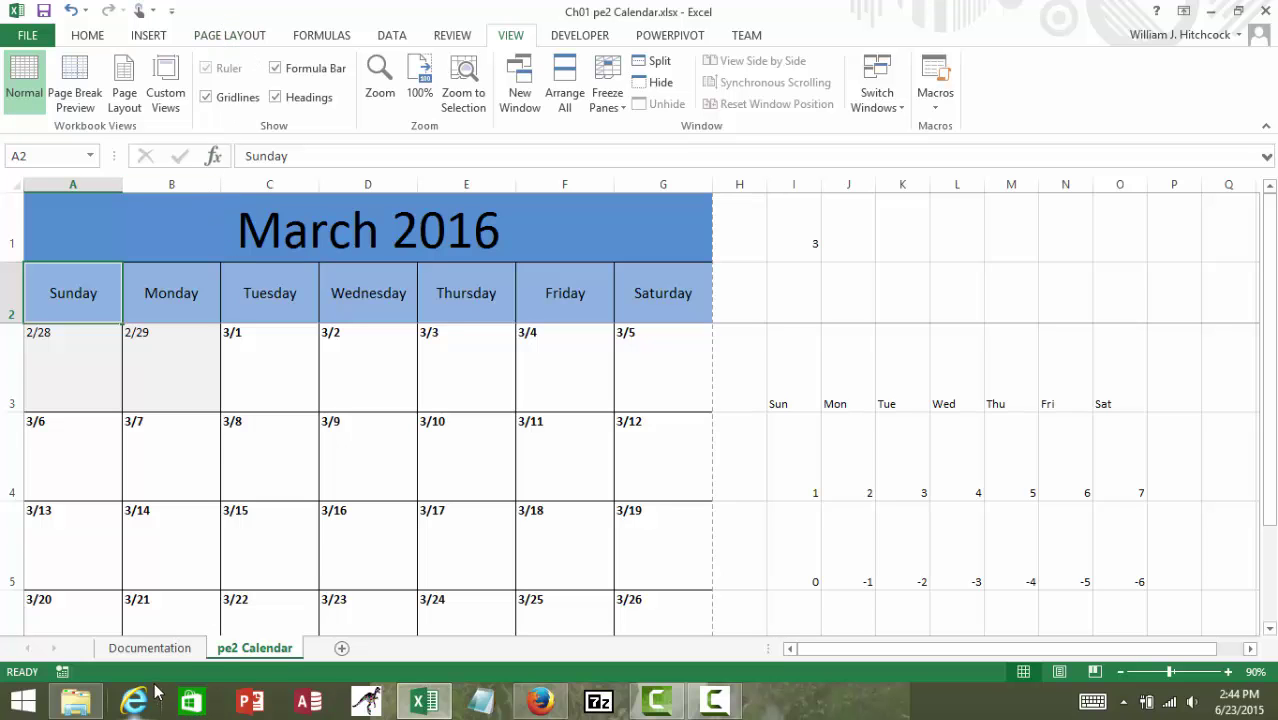
# Group the Documentation and pe2 Calendar worksheets and begin a custom header with "Name:" and the author's full name in its left section.
pyautogui.click(154, 651)
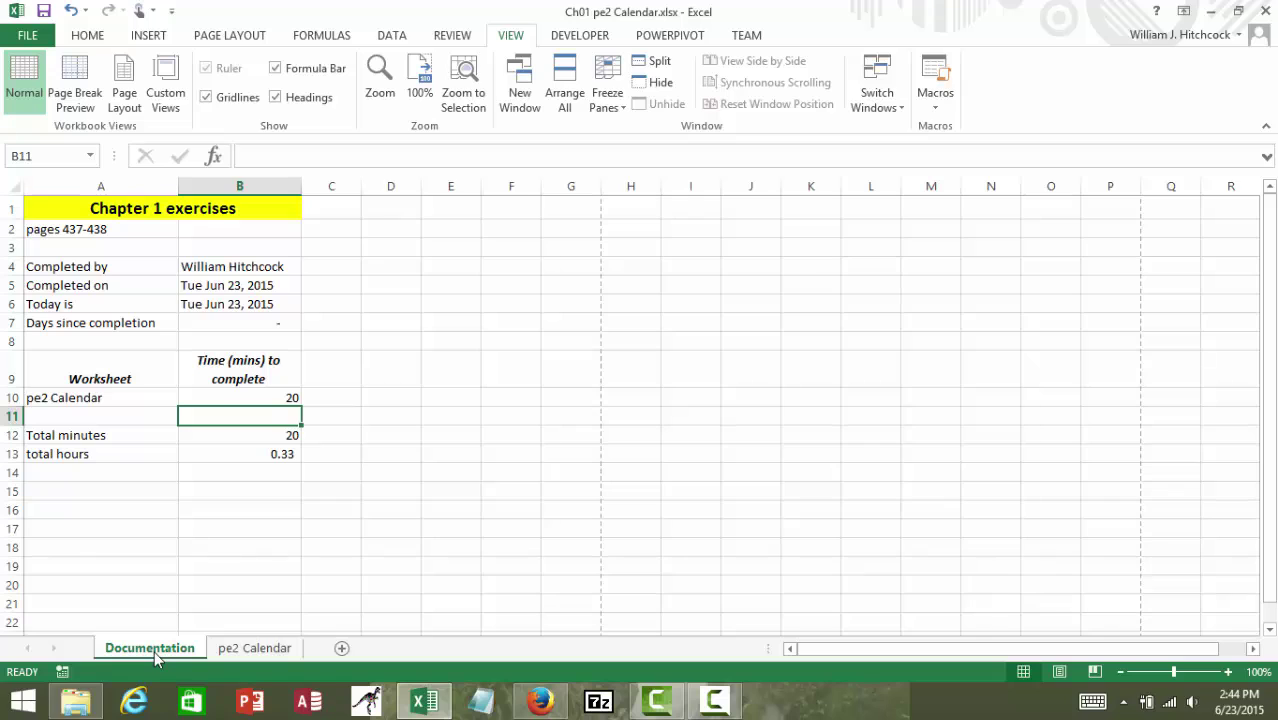
pyautogui.keyDown('ctrl'); pyautogui.click(246, 650); pyautogui.keyUp('ctrl')
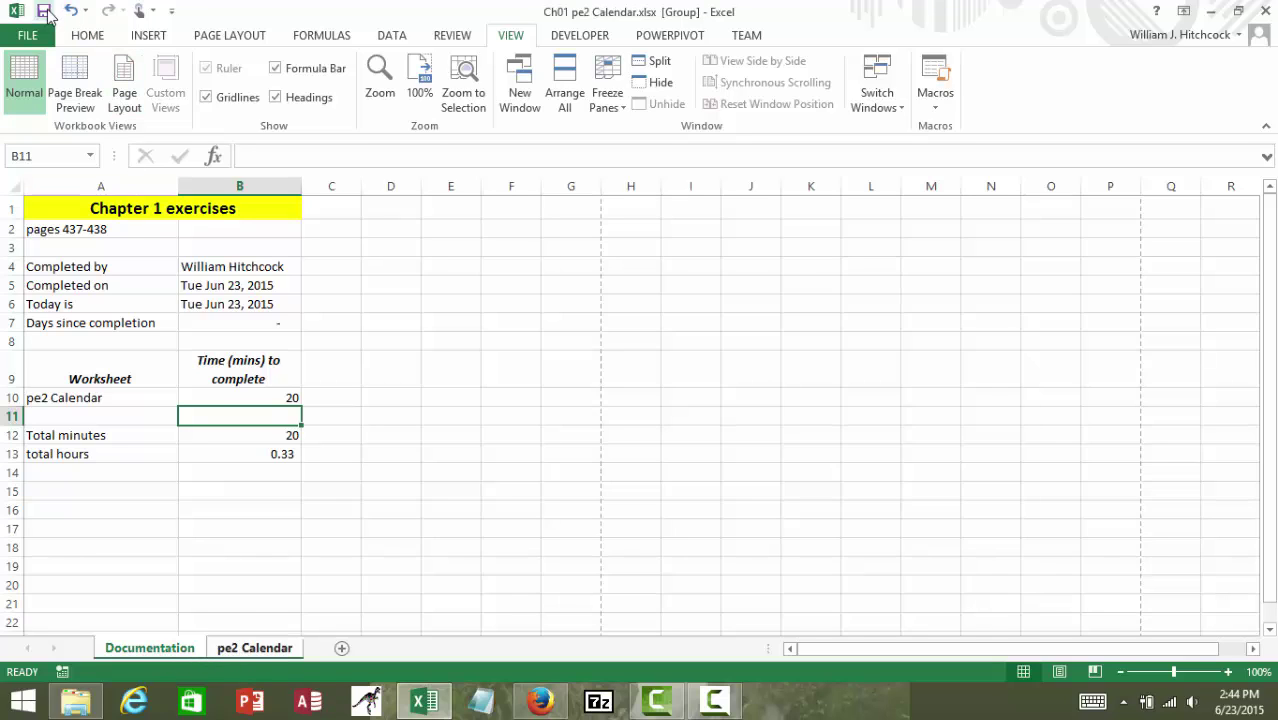
pyautogui.click(220, 38)
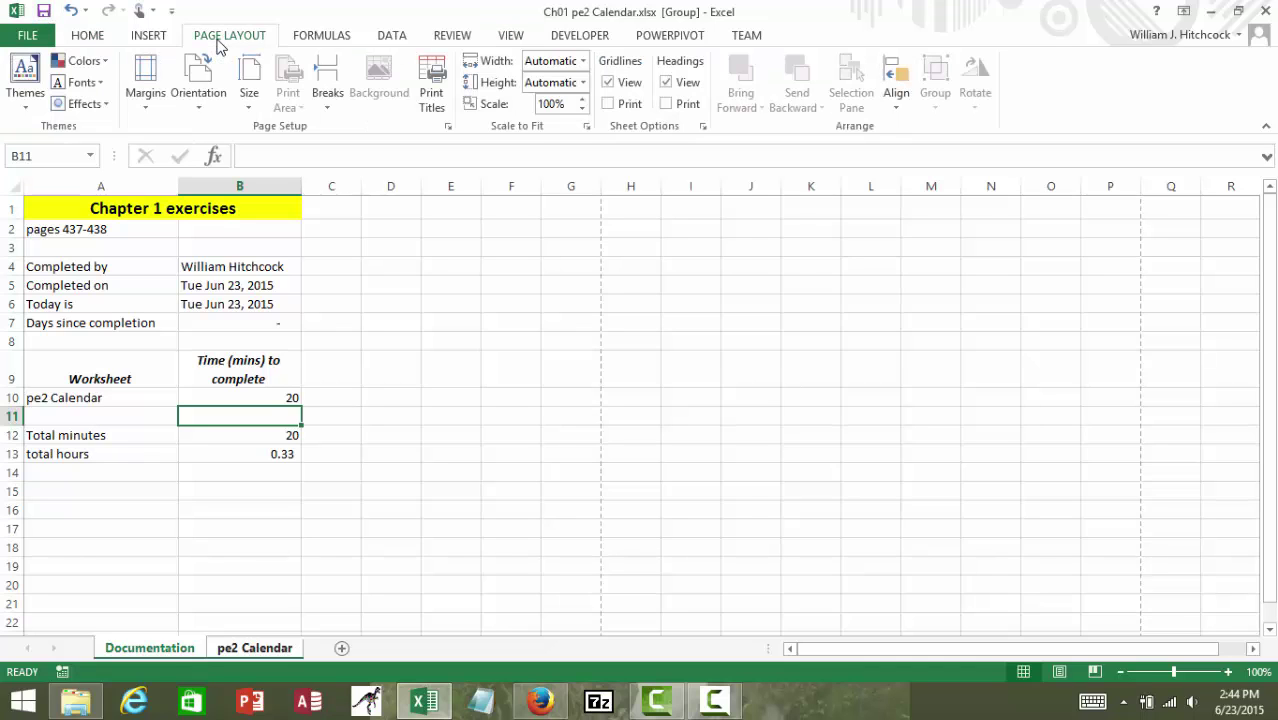
pyautogui.click(435, 110)
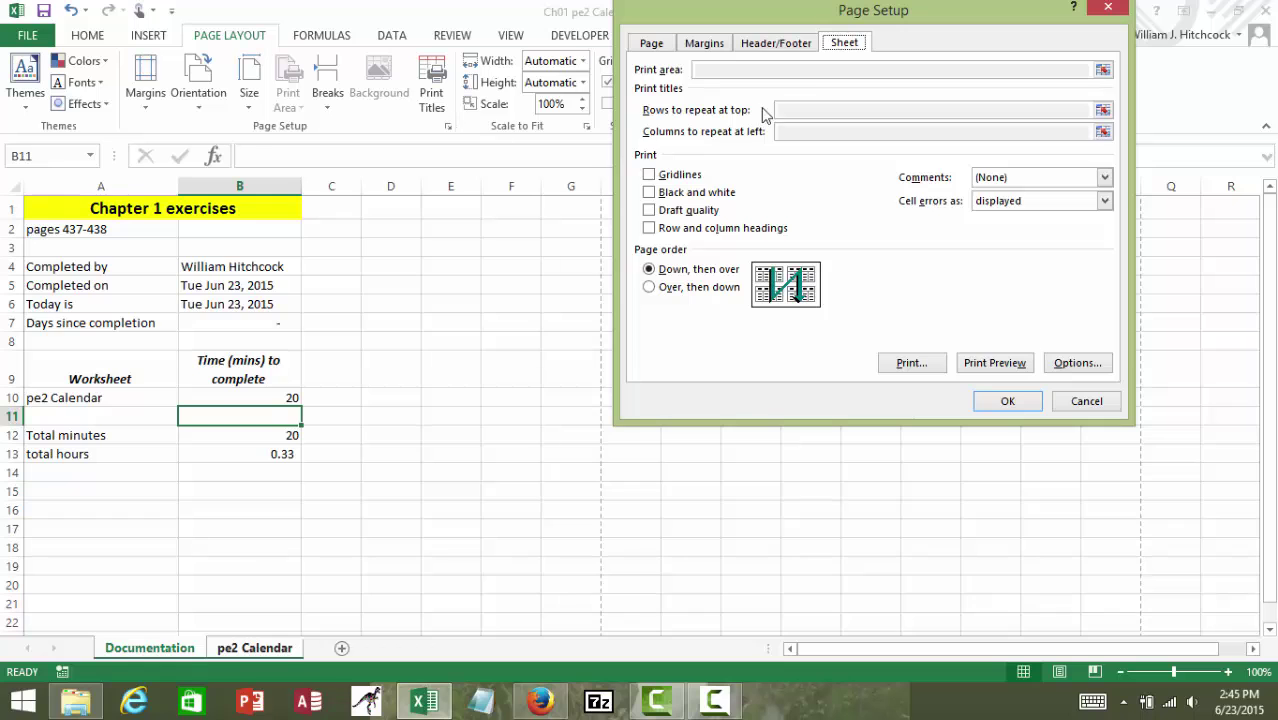
pyautogui.click(777, 44)
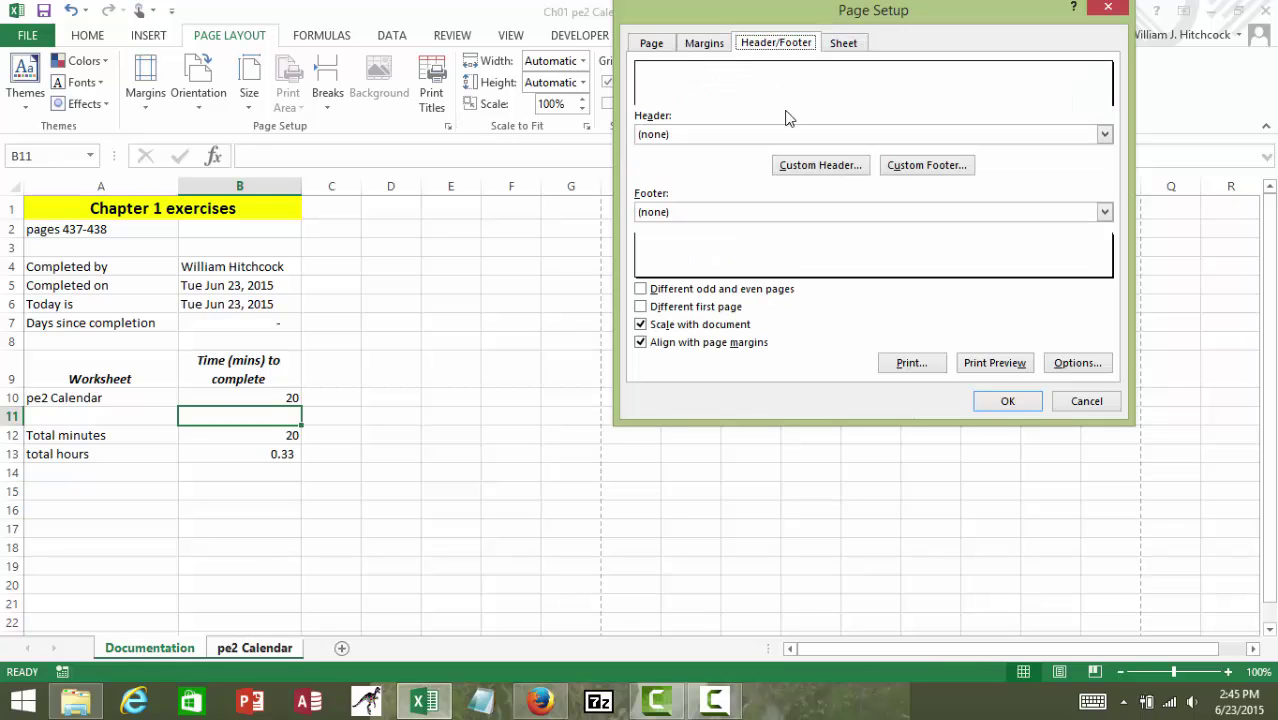
pyautogui.click(819, 165)
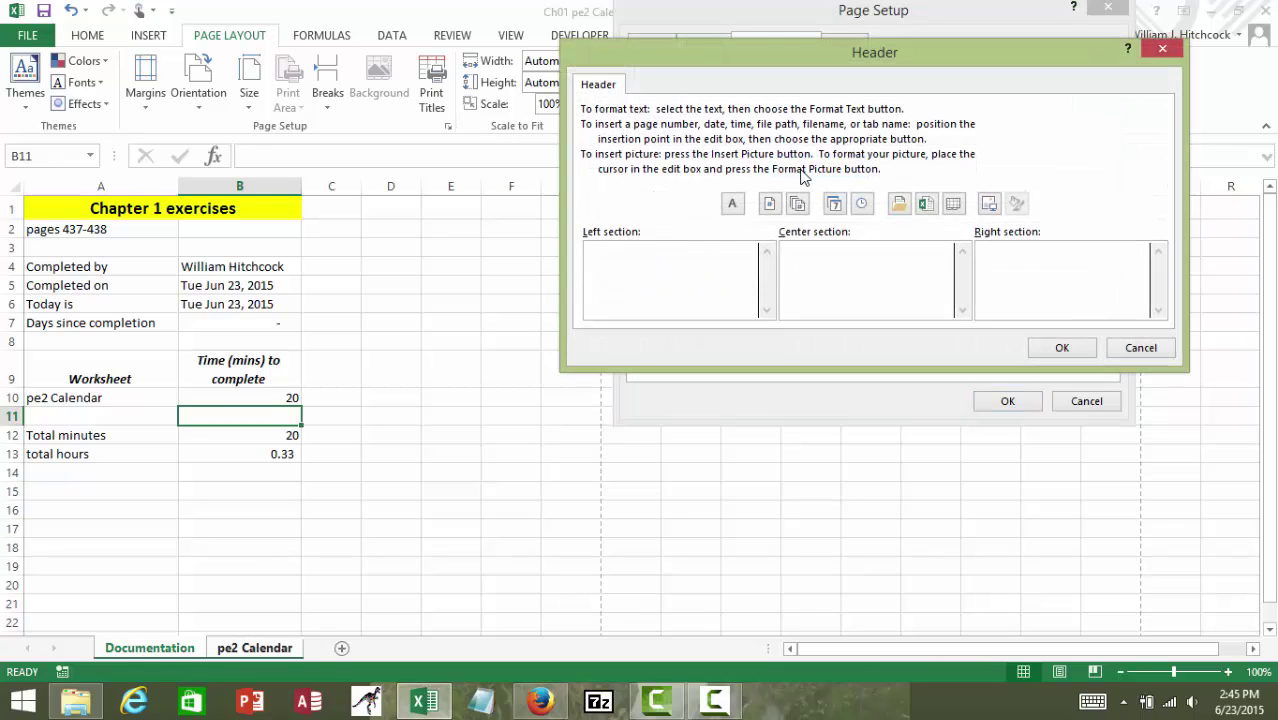
pyautogui.write('Name: William Hitchcock')
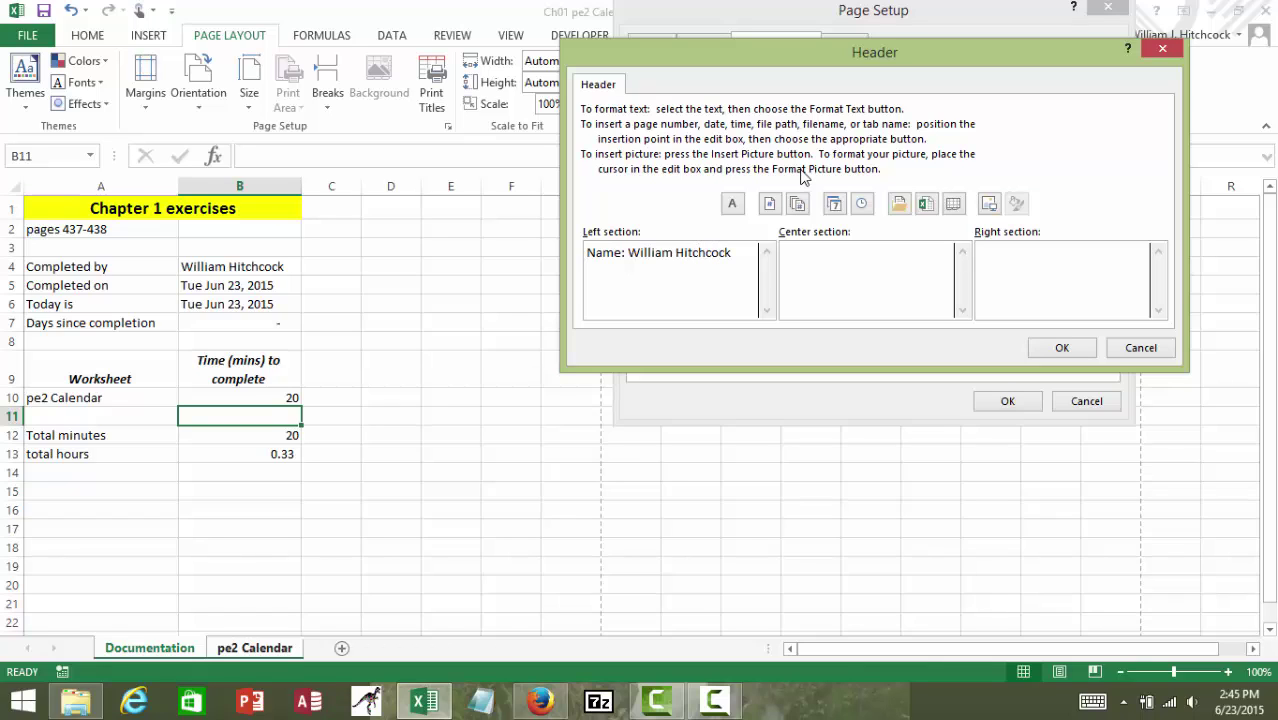
# Put "CIT 321 Data Analysis" in the header's center section and "Date Printed: &[Date]" in its right section, and accept the header.
pyautogui.press('Tab')
pyautogui.write('CIT 321 Data Analysis')
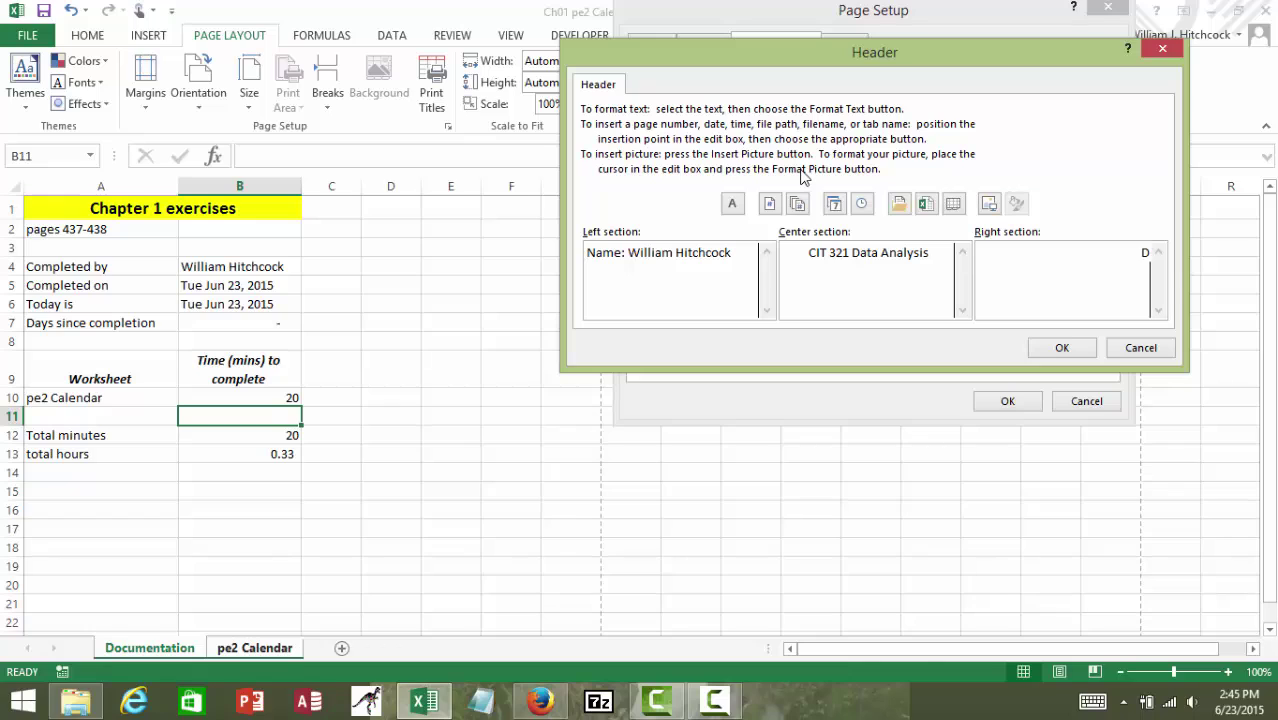
pyautogui.write('Date:')
pyautogui.press('BackSpace')
pyautogui.write('Printed:')
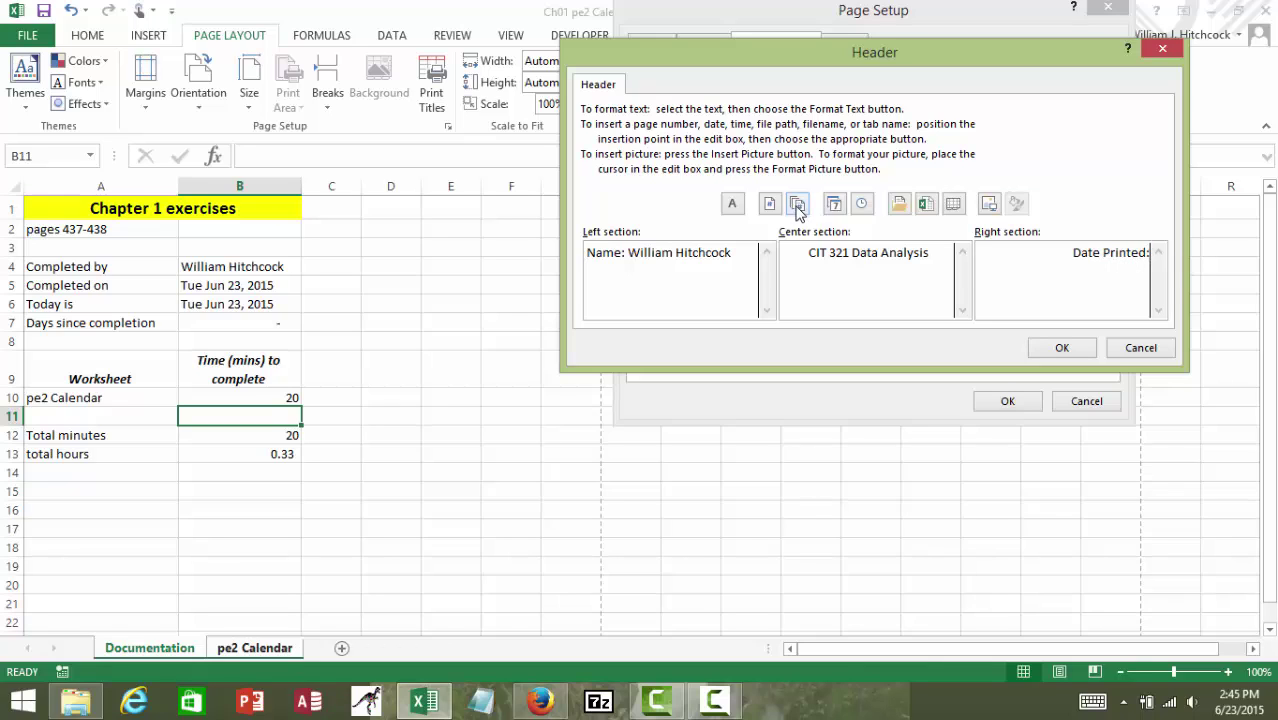
pyautogui.click(834, 205)
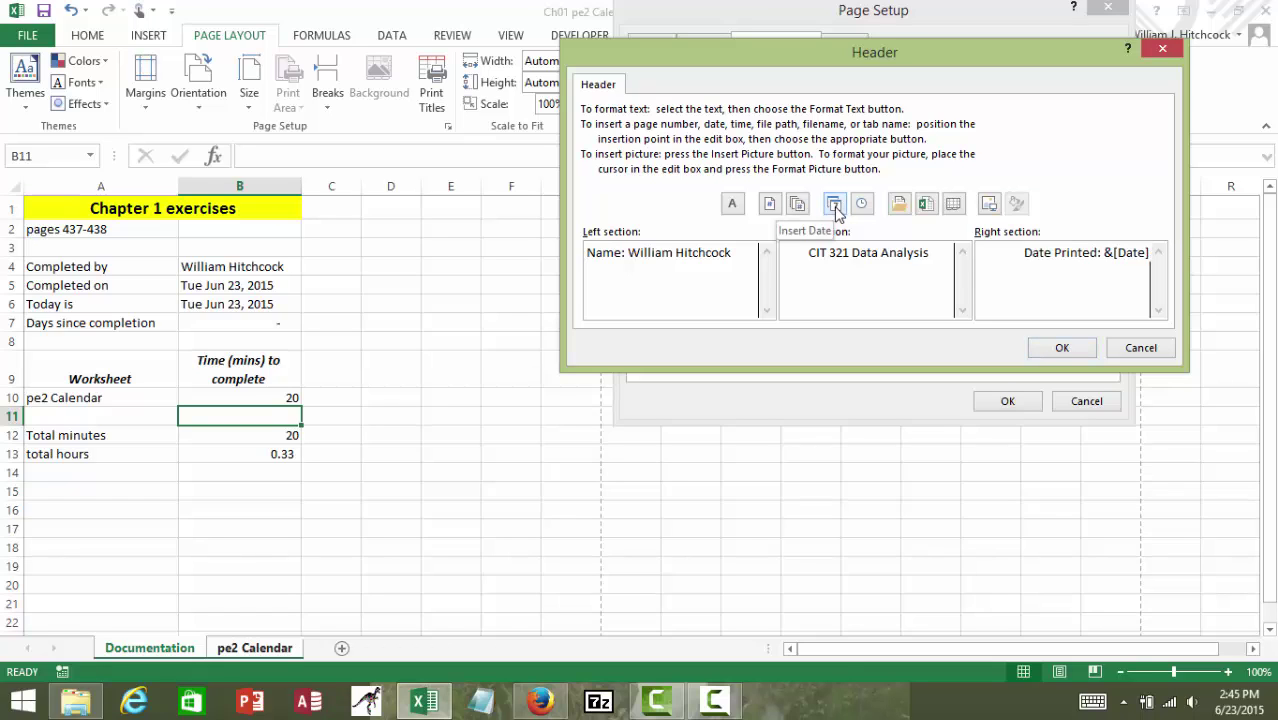
pyautogui.click(1064, 347)
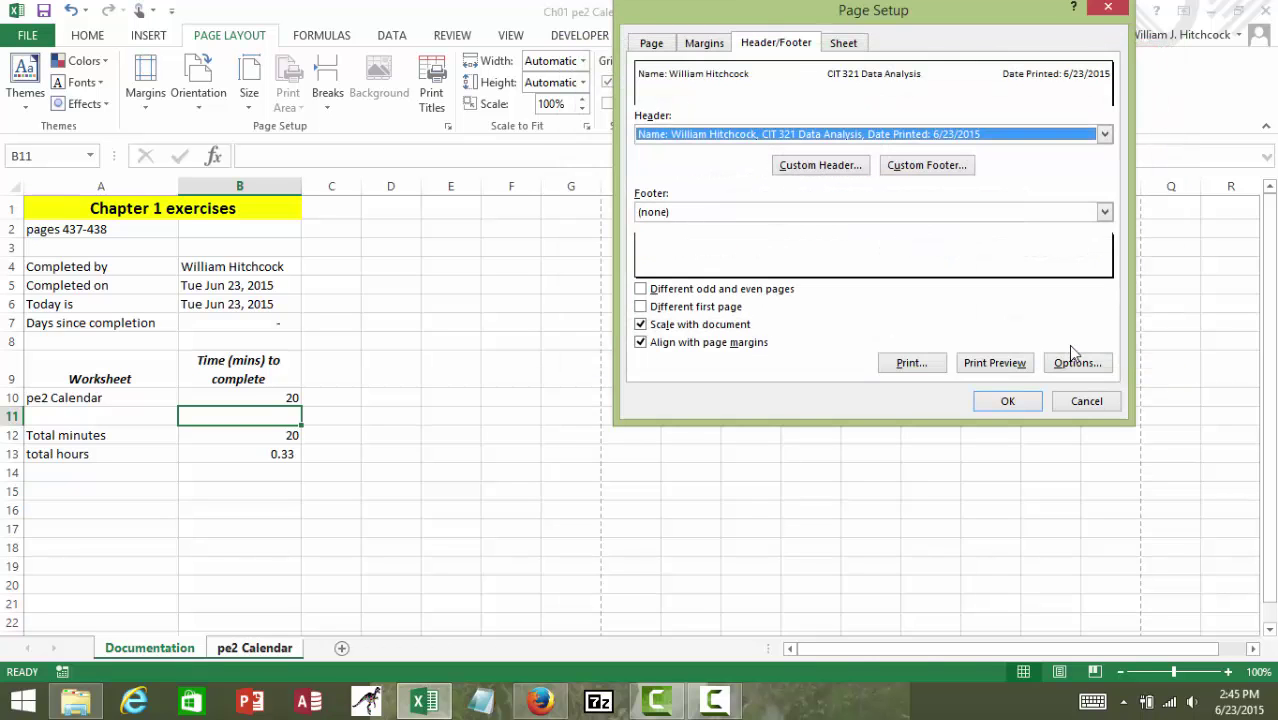
# Create a custom footer with "File: &[File]" in the left section and "Page: &[Page] of &[Pages]" in the center section.
pyautogui.click(928, 167)
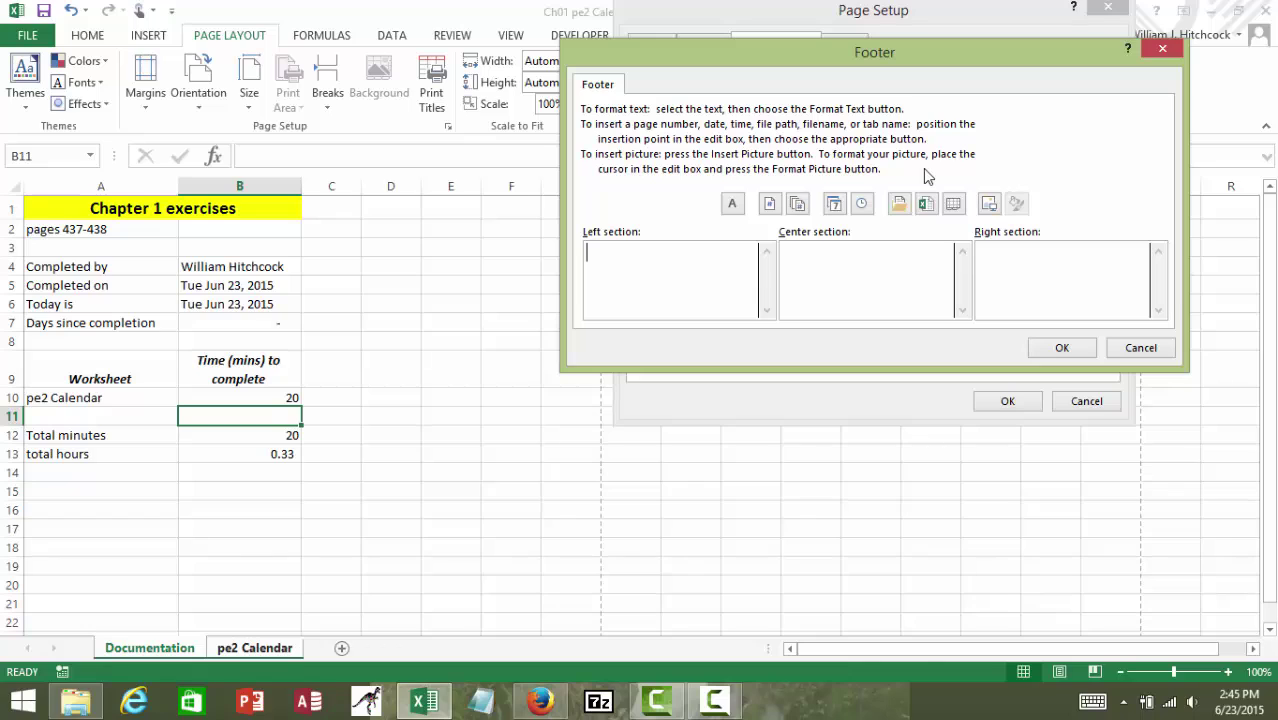
pyautogui.write('File:')
pyautogui.click(926, 205)
pyautogui.click(870, 253)
pyautogui.write('Page:')
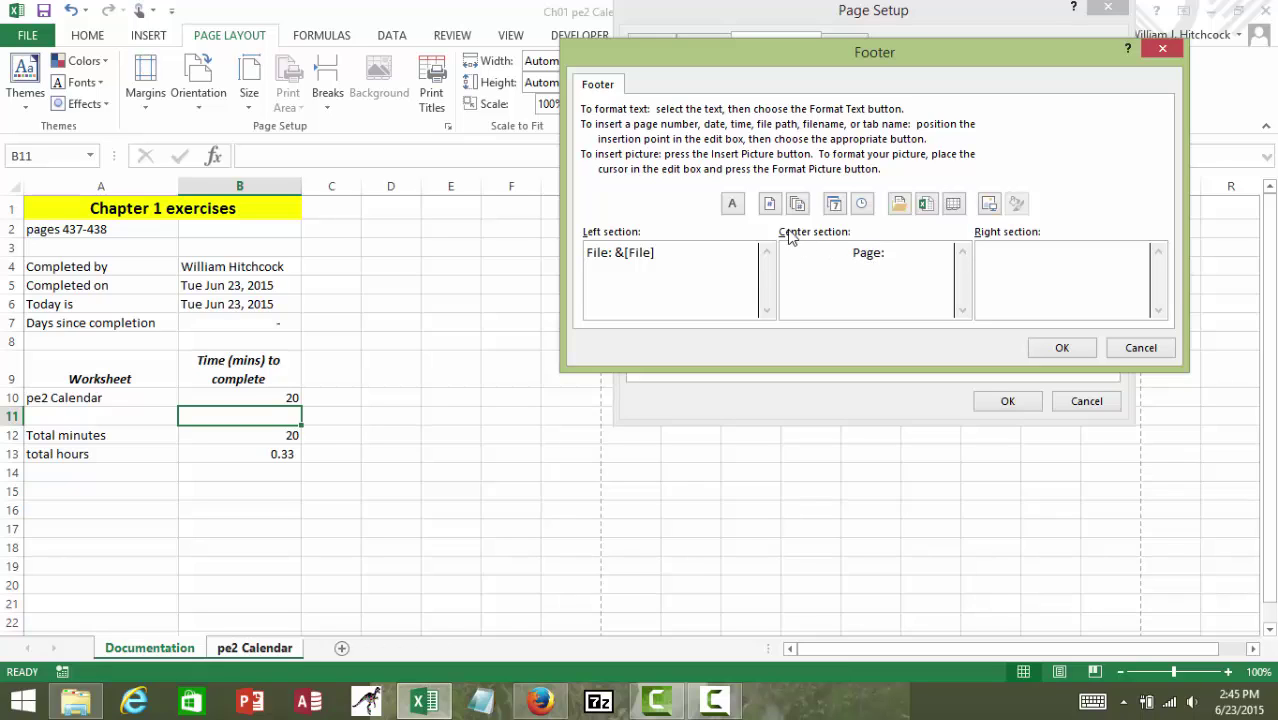
pyautogui.click(769, 205)
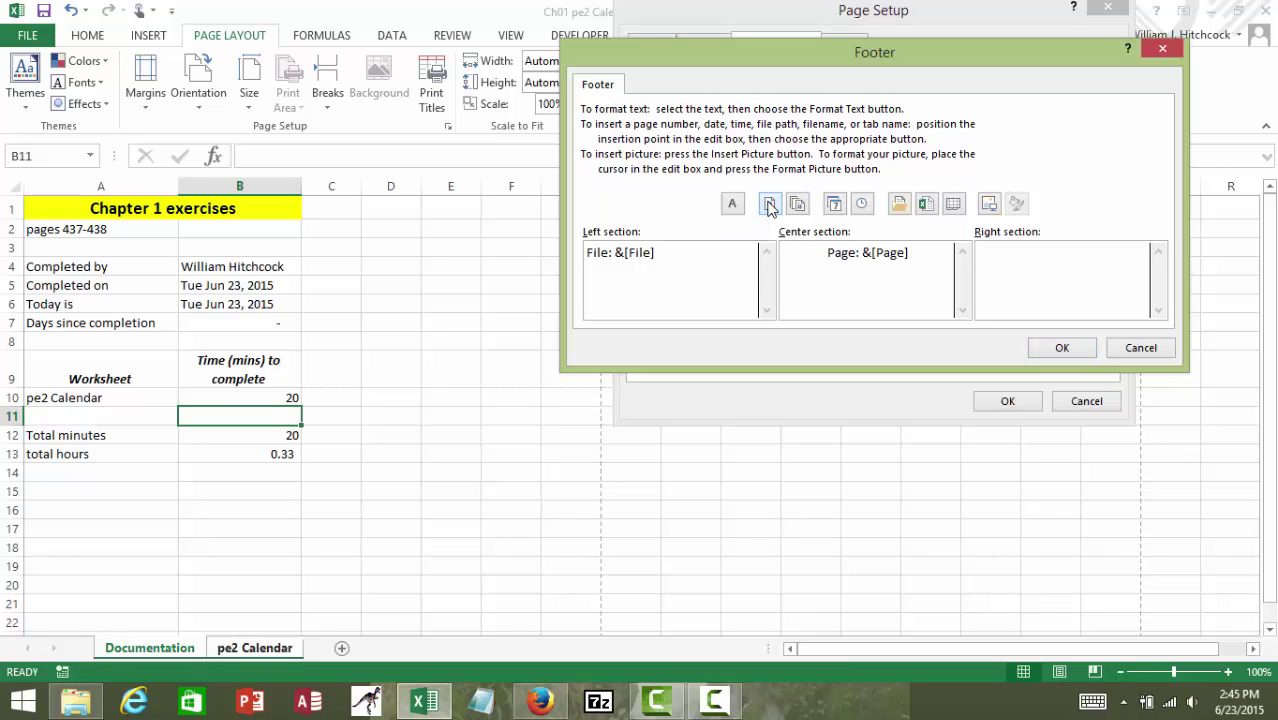
pyautogui.write('of')
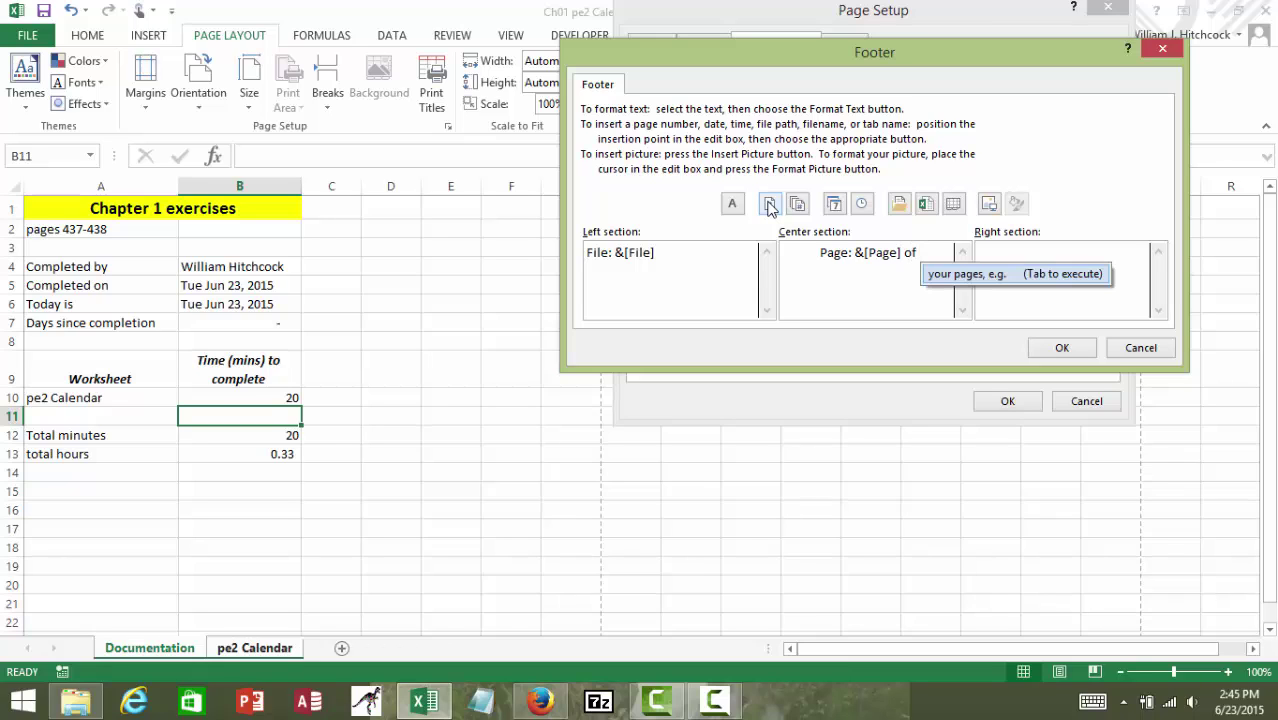
pyautogui.click(797, 205)
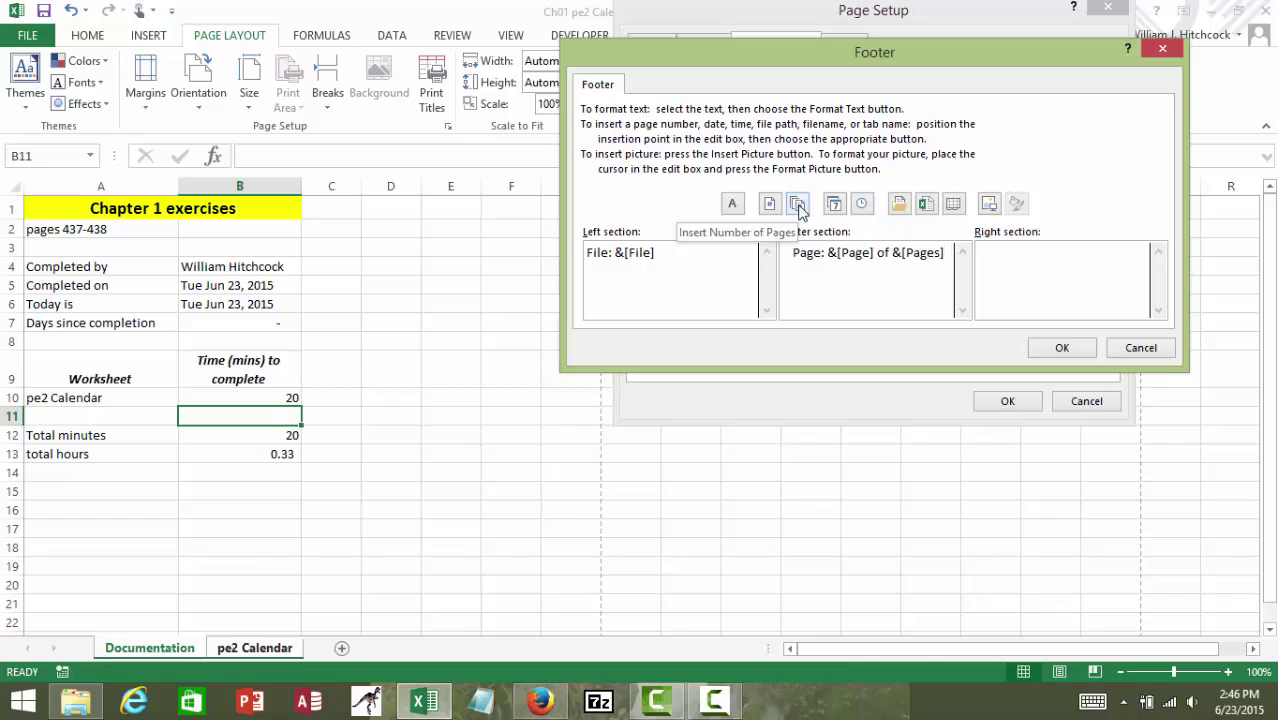
# Add "Sheet:" followed by the sheet name code to the footer's right section and accept the footer.
pyautogui.click(1034, 267)
pyautogui.write('Shee')
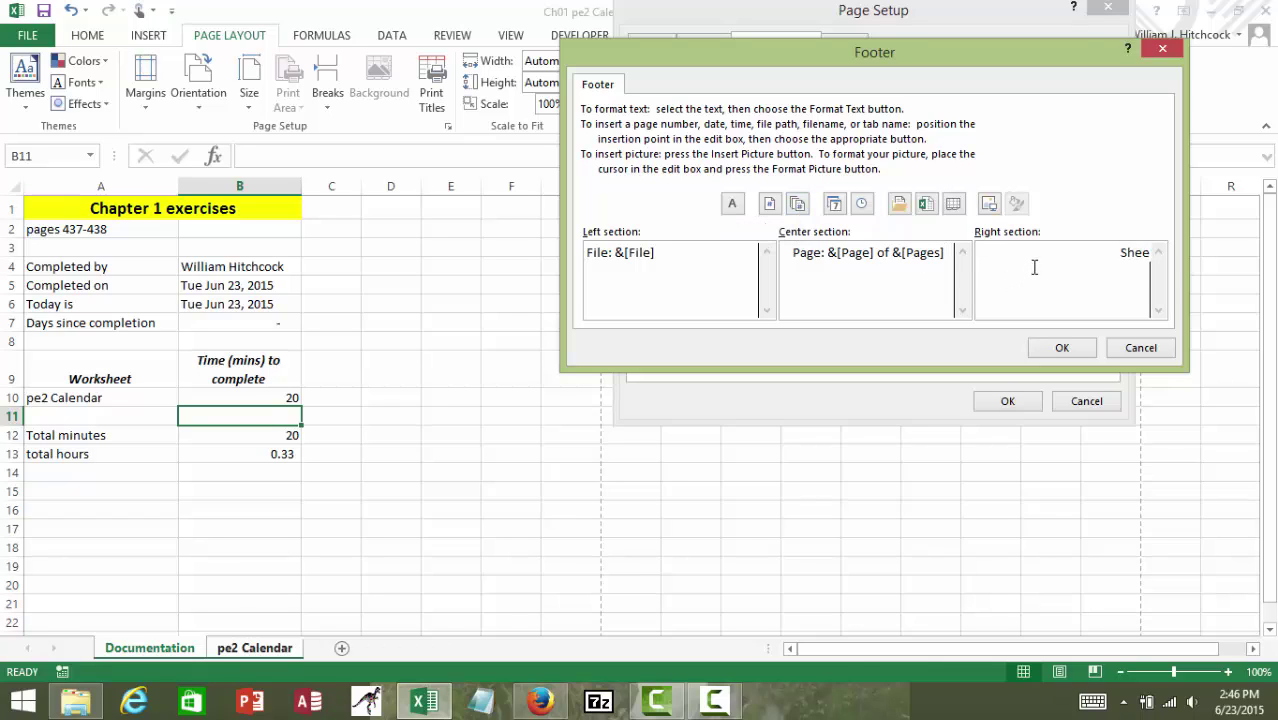
pyautogui.write('t:')
pyautogui.click(954, 206)
pyautogui.click(1062, 350)
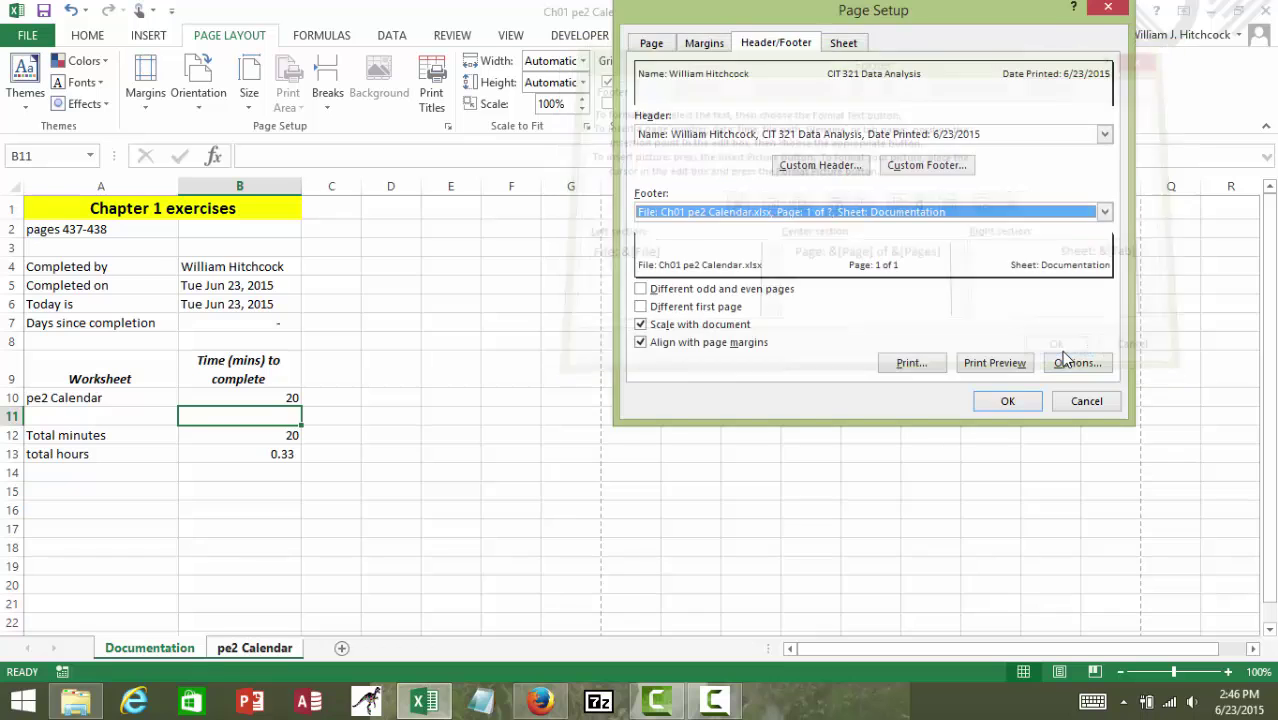
# Preview the grouped worksheets for printing through page 3 and return to the workbook.
pyautogui.click(994, 363)
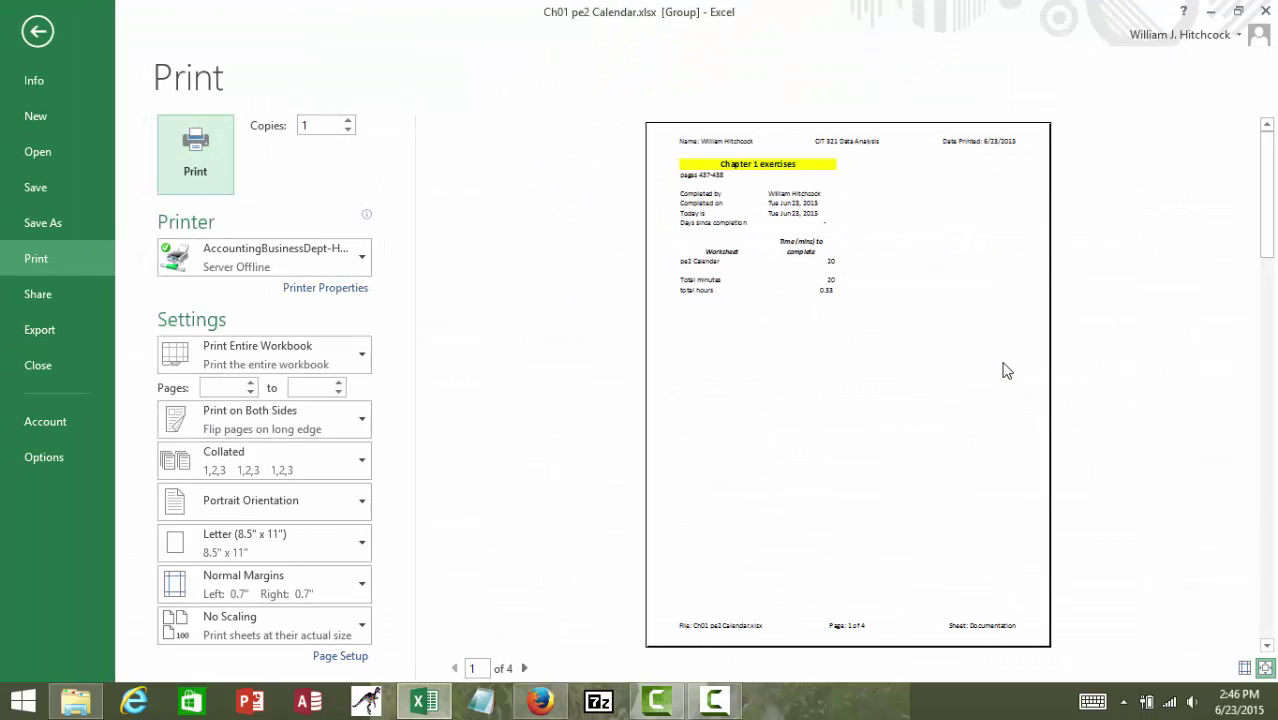
pyautogui.click(524, 668)
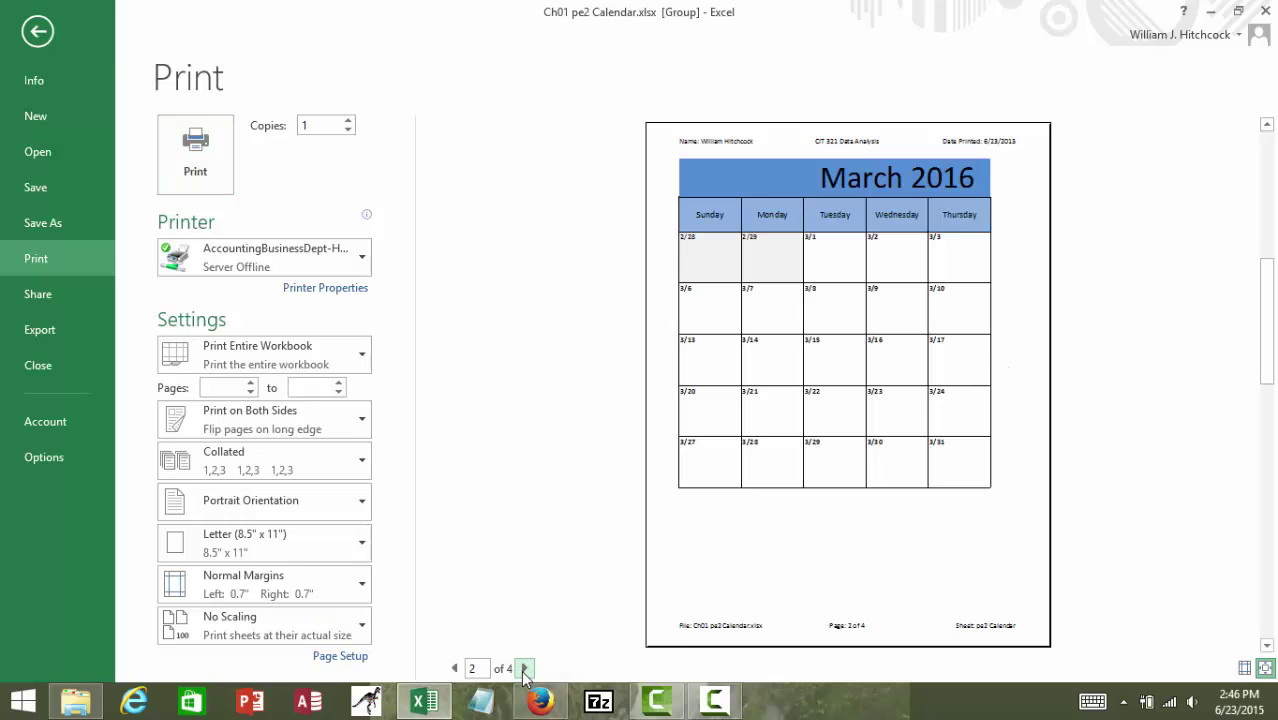
pyautogui.click(524, 668)
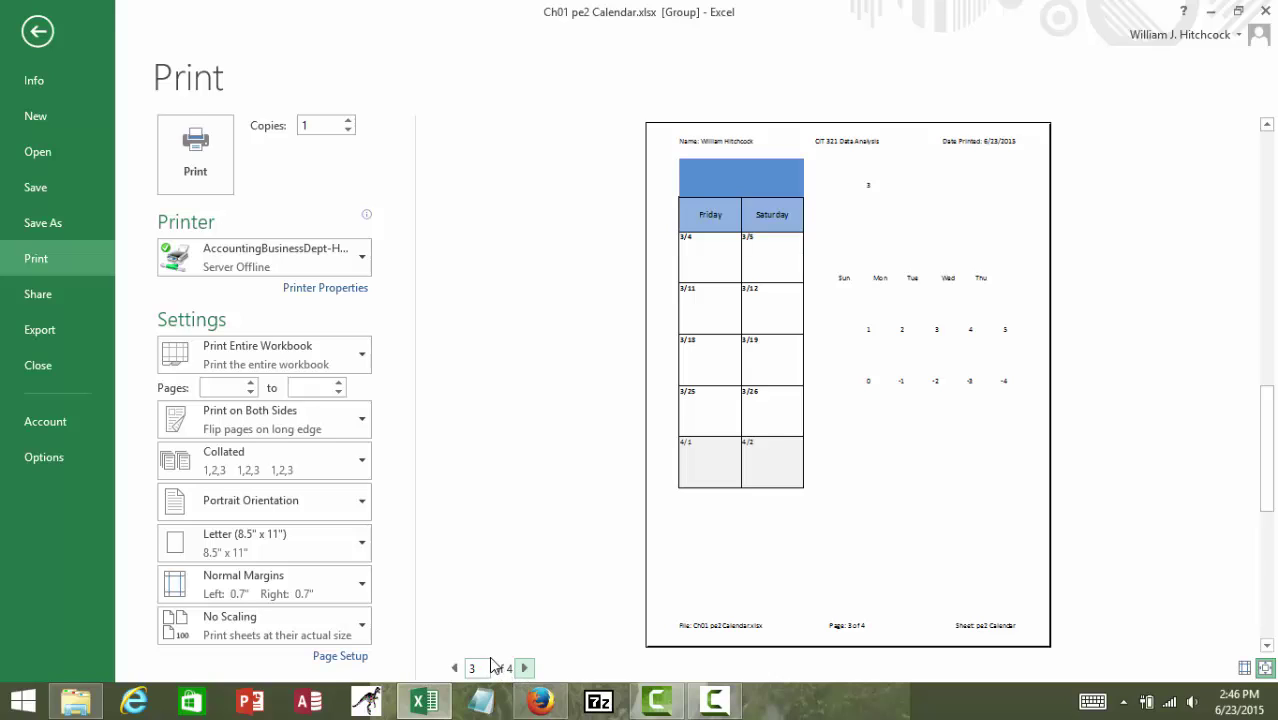
pyautogui.click(38, 31)
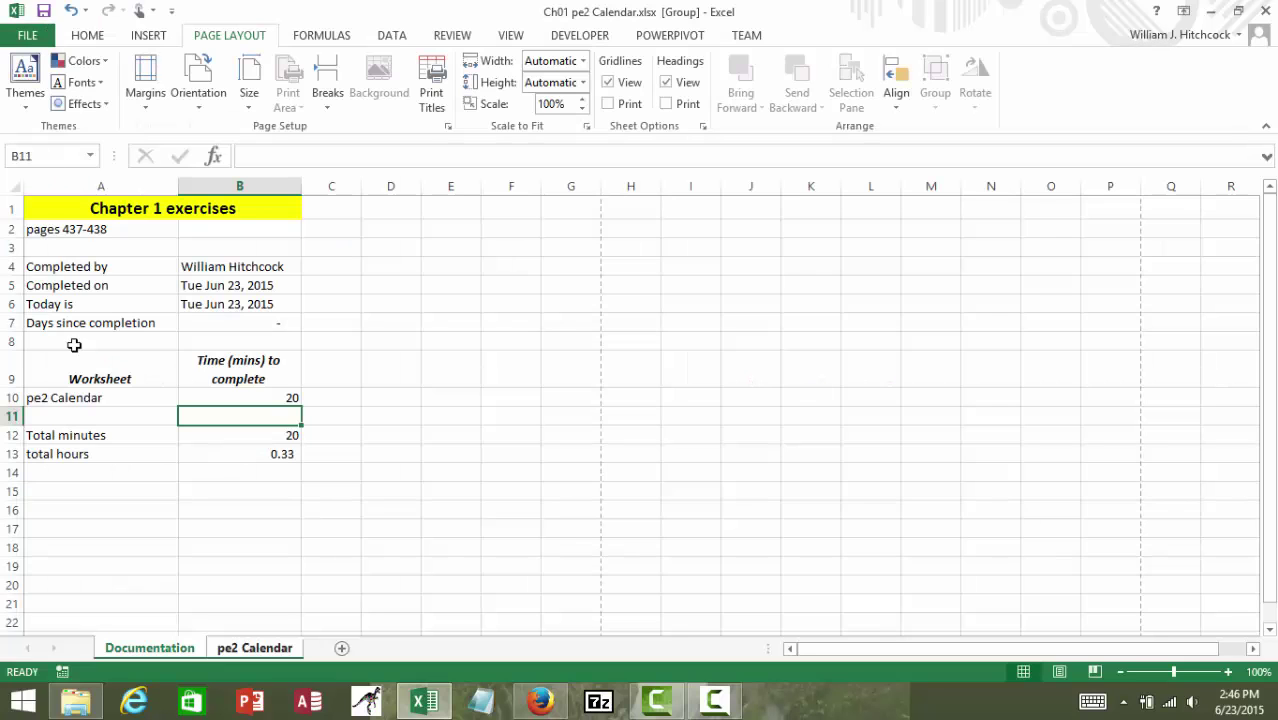
# Ungroup the worksheets and set only the pe2 Calendar sheet to landscape orientation.
pyautogui.click(256, 650)
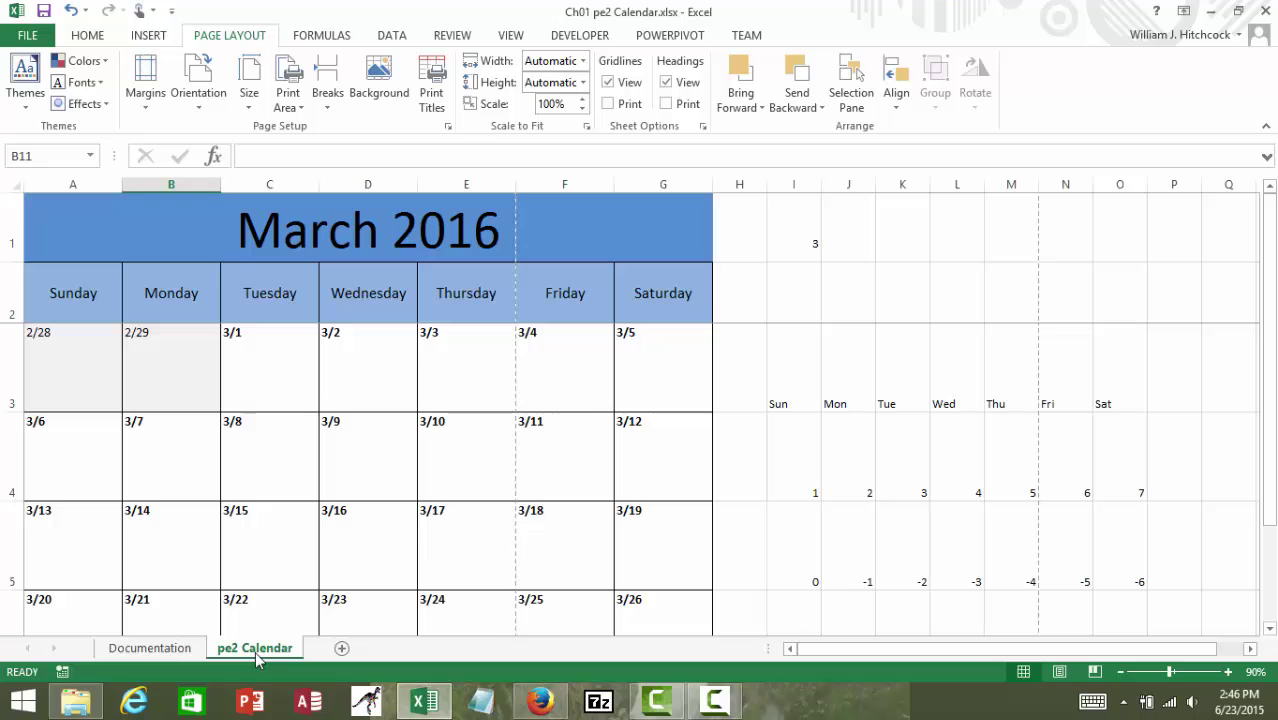
pyautogui.click(183, 649)
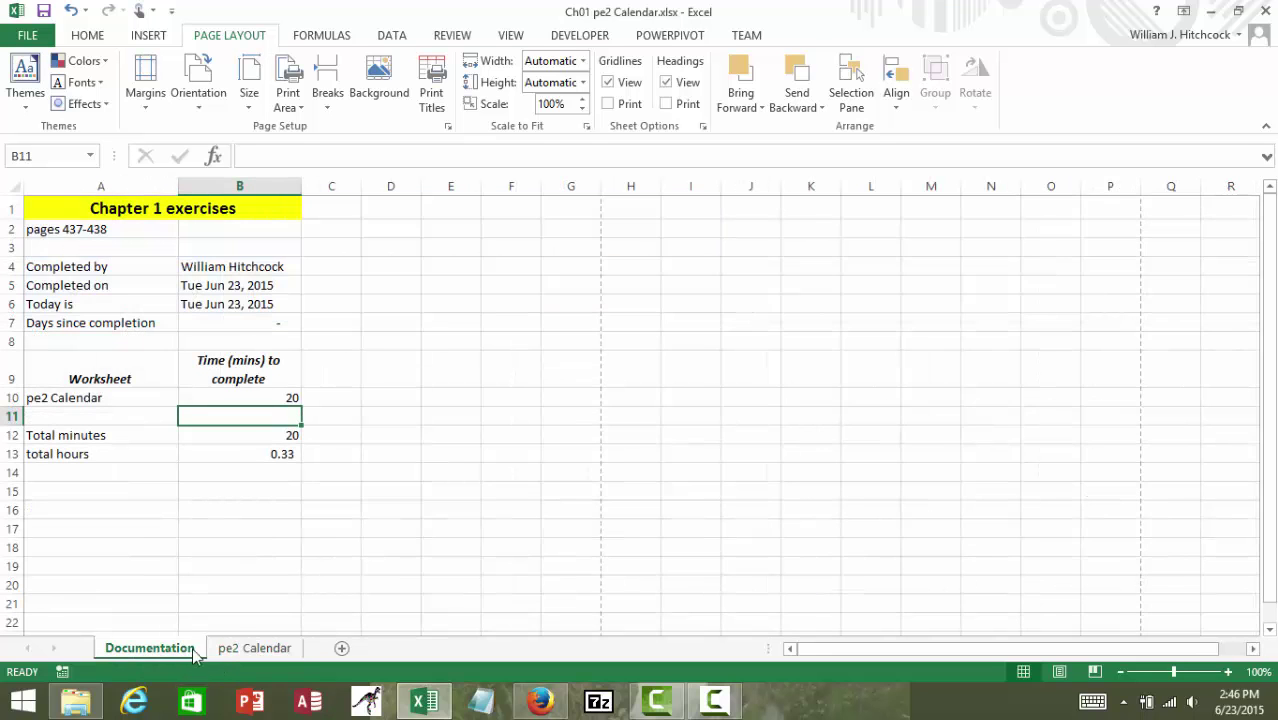
pyautogui.click(226, 652)
pyautogui.rightClick(226, 652)
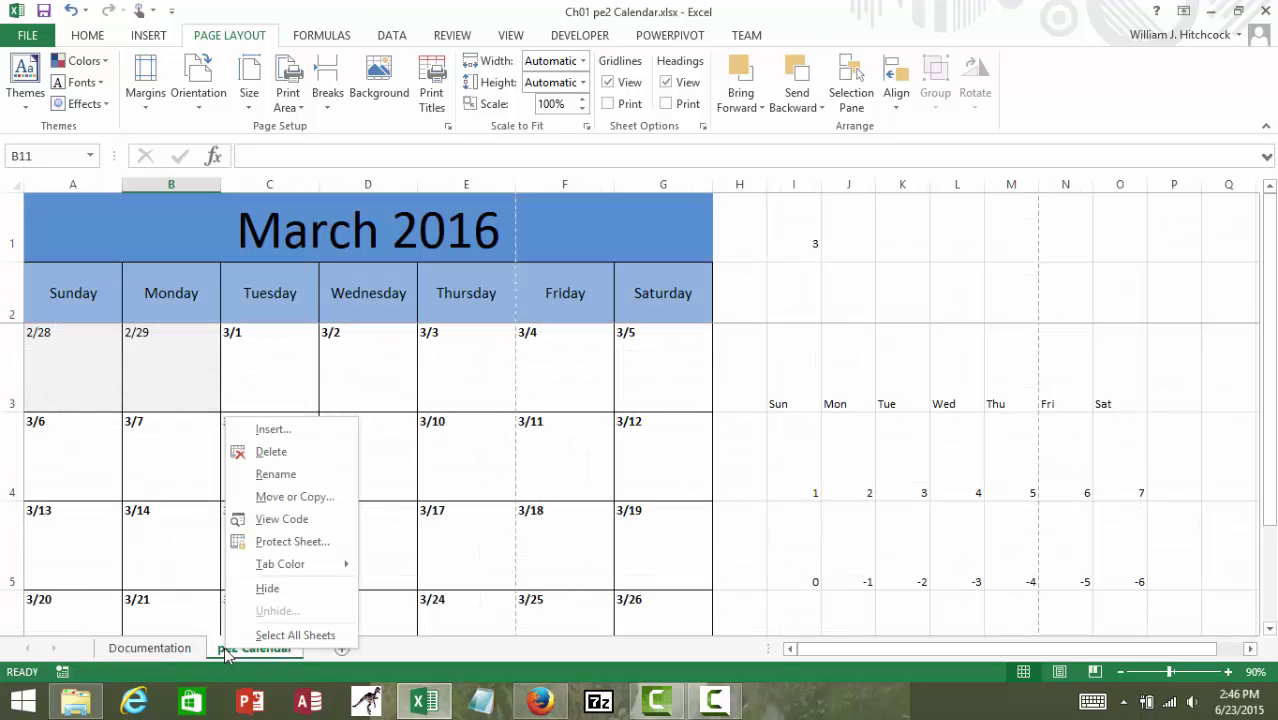
pyautogui.click(152, 648)
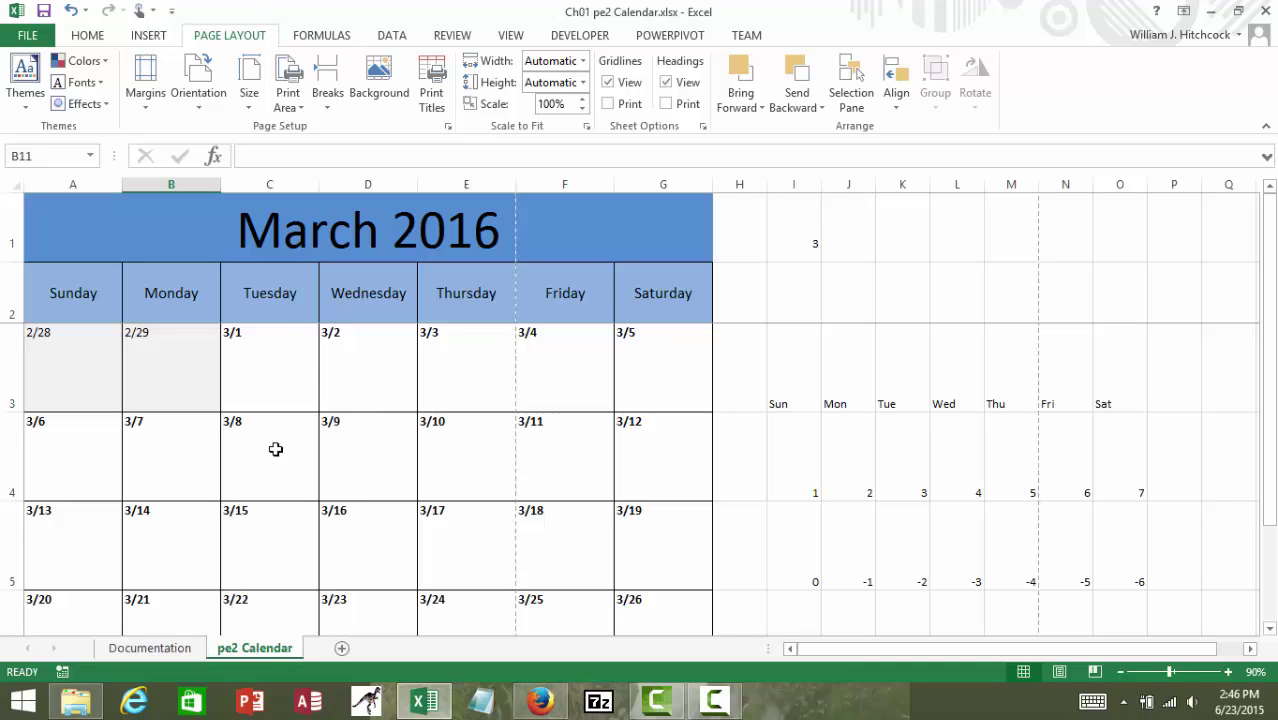
pyautogui.click(198, 85)
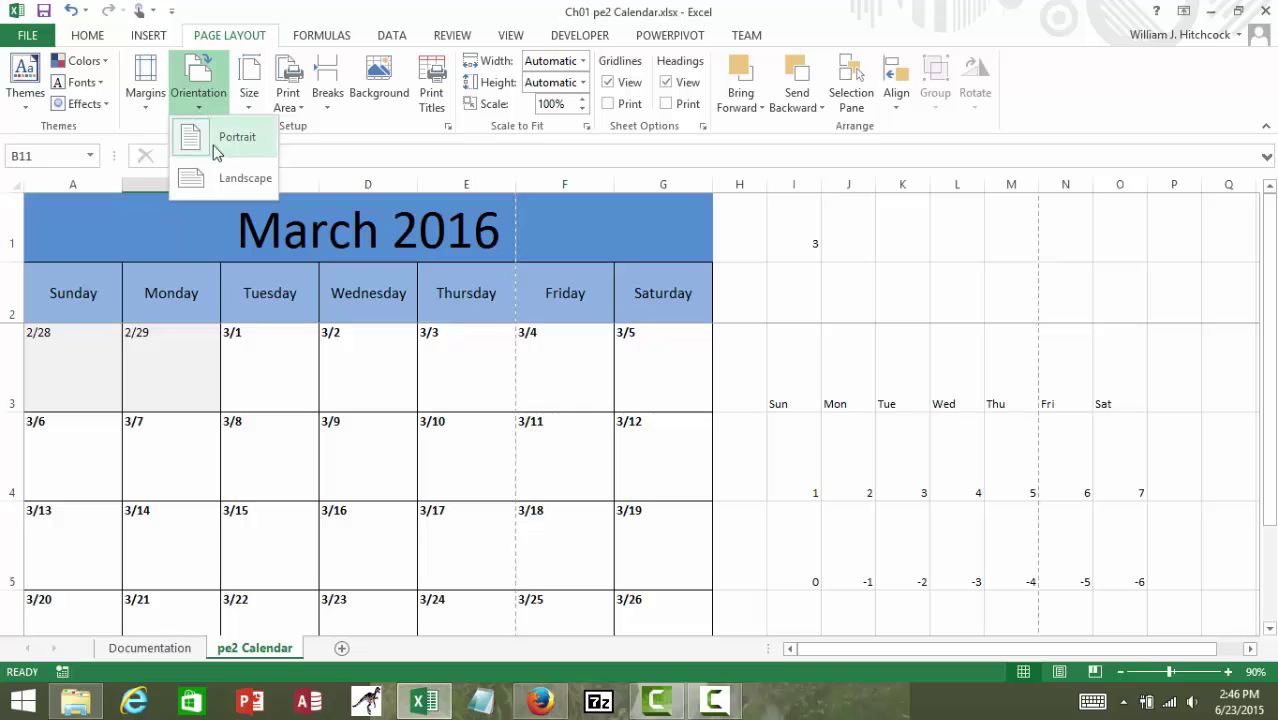
pyautogui.click(226, 183)
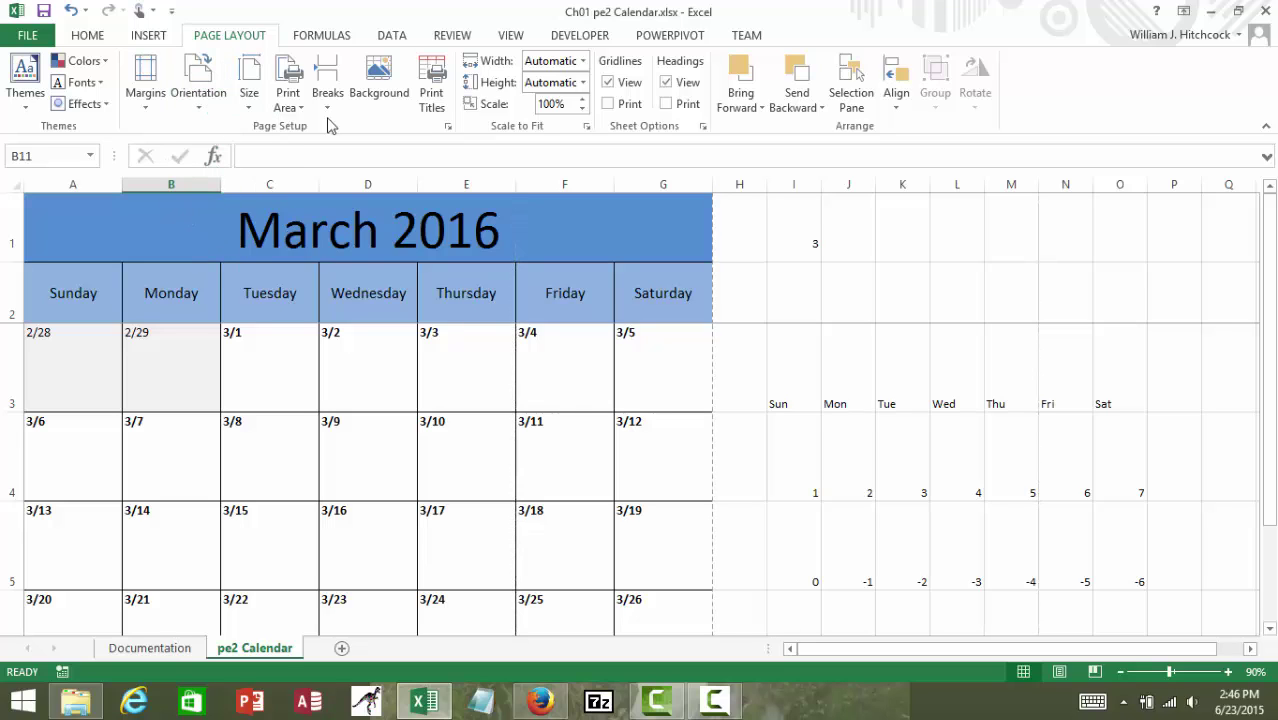
# Center the pe2 Calendar sheet horizontally and vertically on the printed page.
pyautogui.click(432, 95)
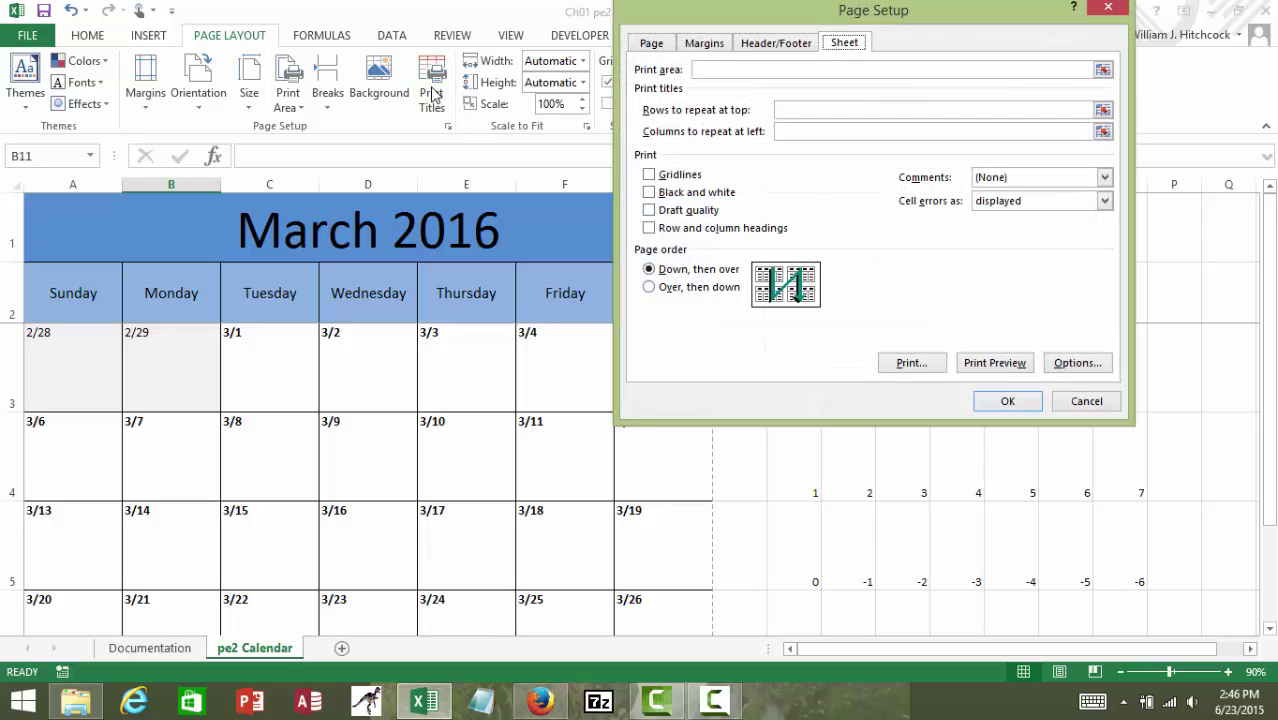
pyautogui.click(699, 48)
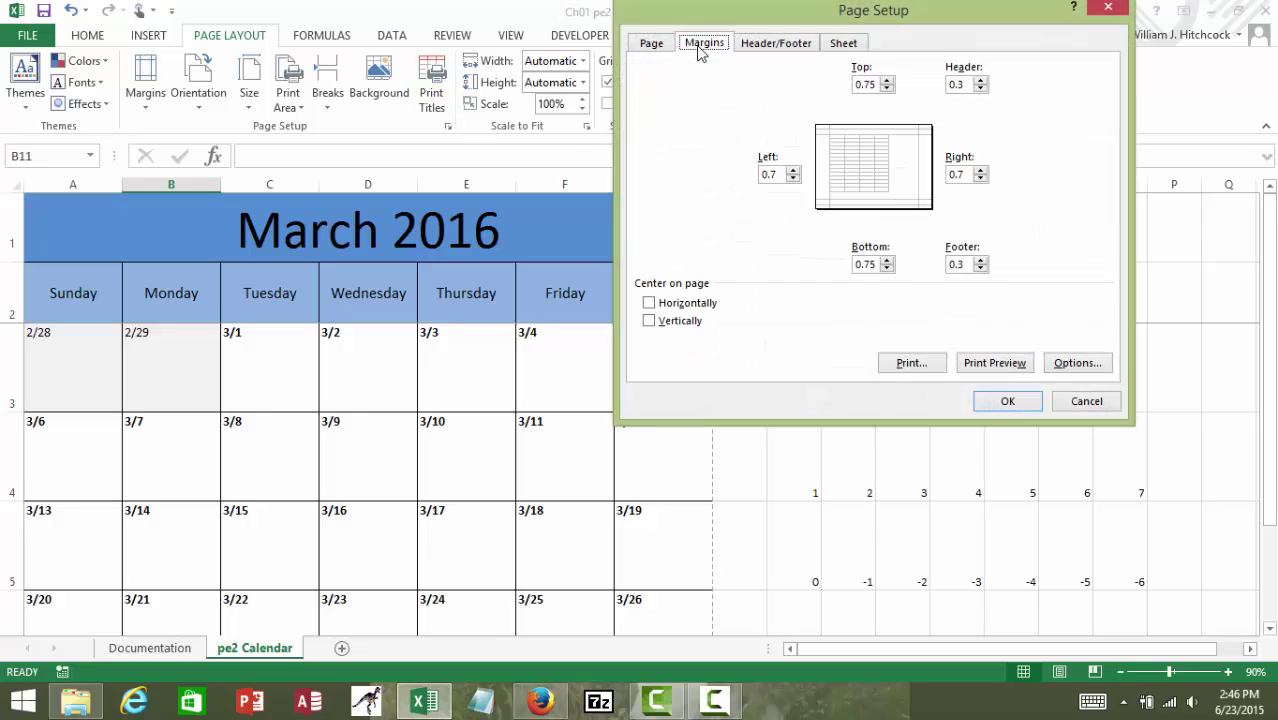
pyautogui.click(649, 303)
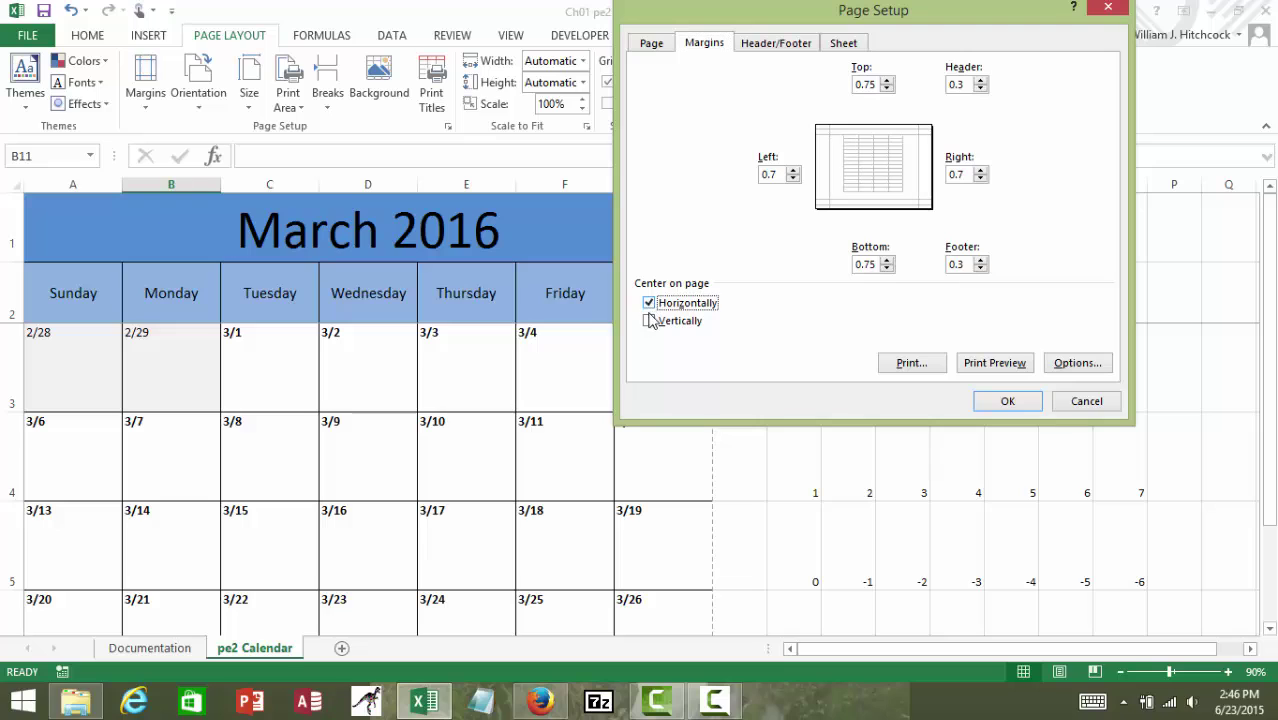
pyautogui.click(649, 321)
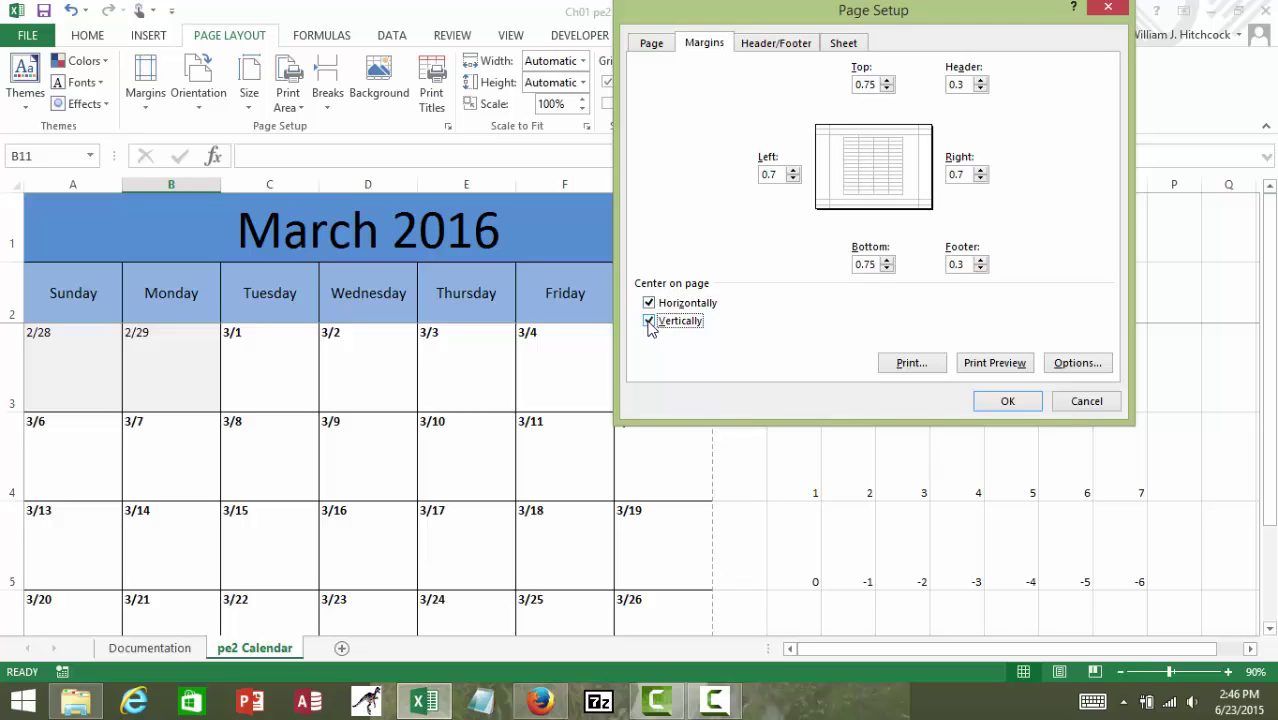
# Examine the print preview from the documentation page through the calendar page to the helper values on page 3.
pyautogui.click(989, 364)
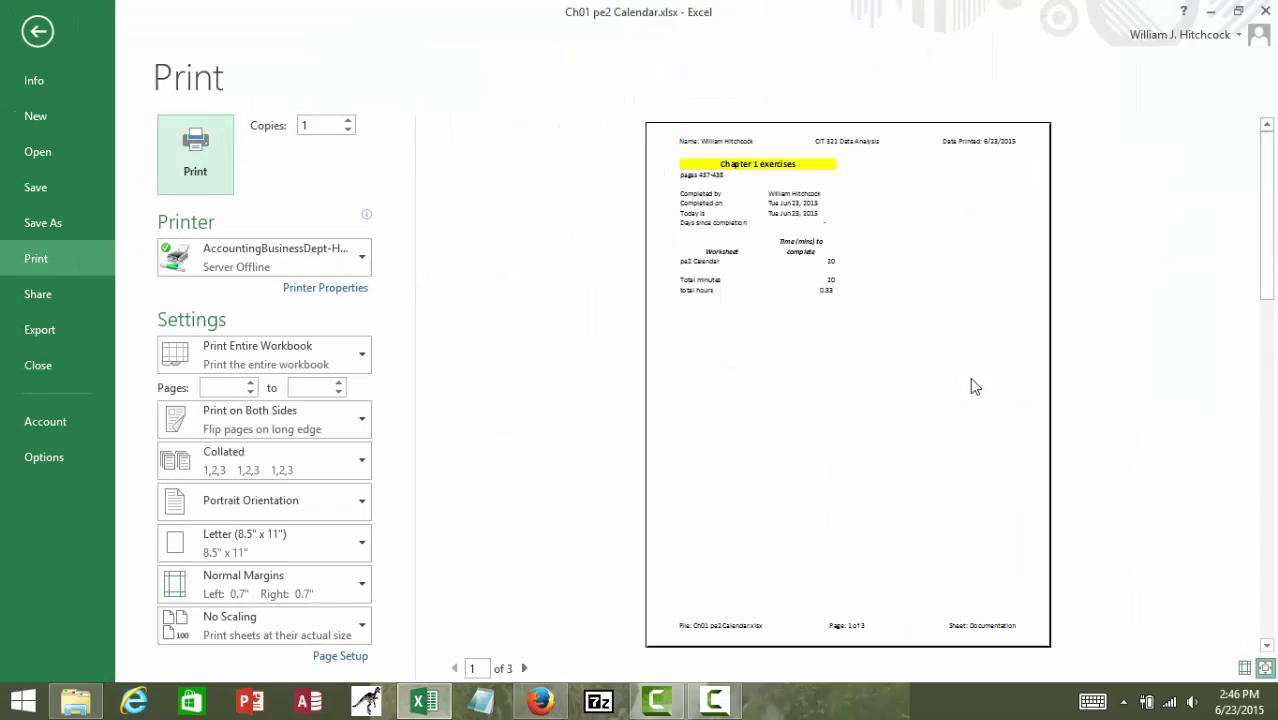
pyautogui.click(522, 669)
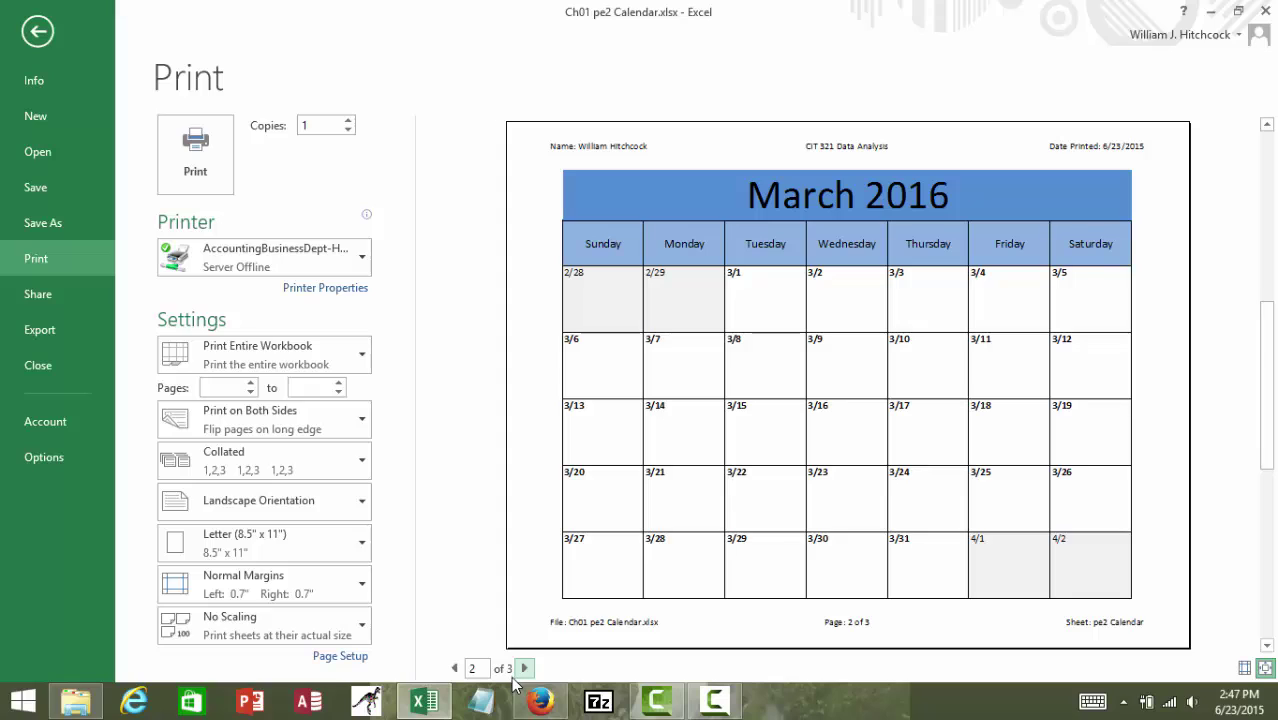
pyautogui.click(522, 669)
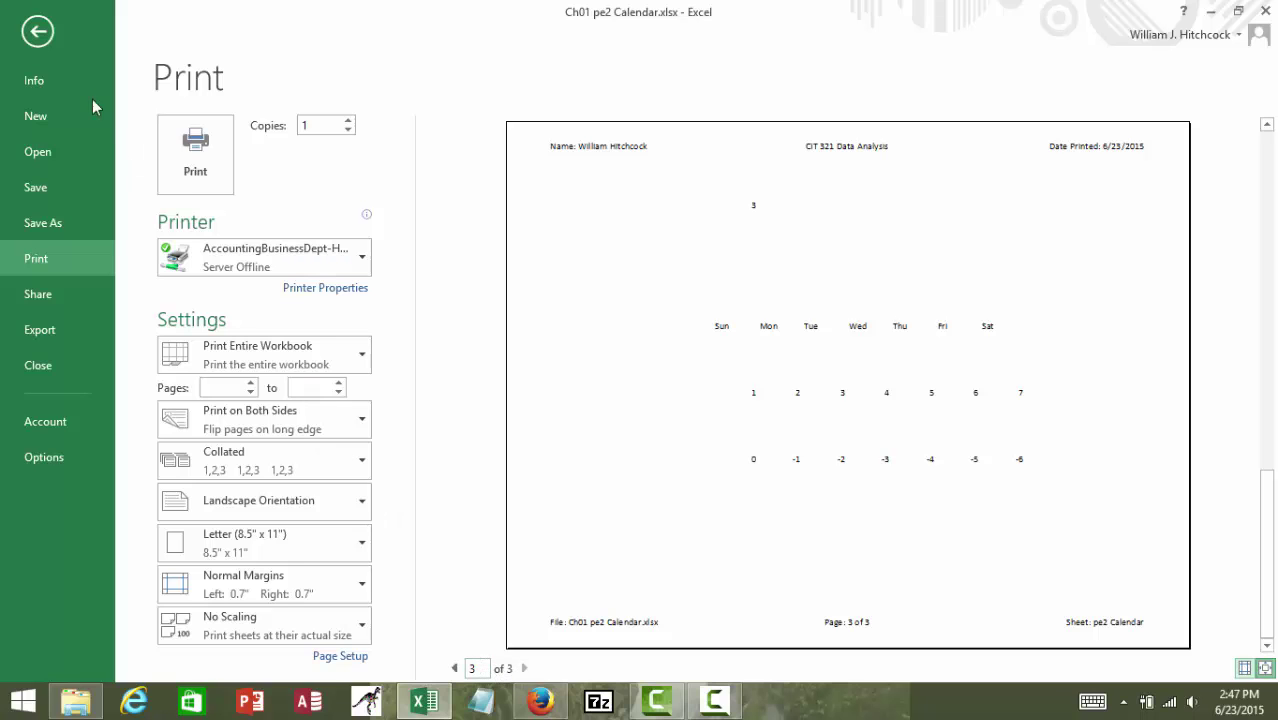
# Return to the pe2 Calendar sheet and hide columns I through P beside the calendar.
pyautogui.click(48, 33)
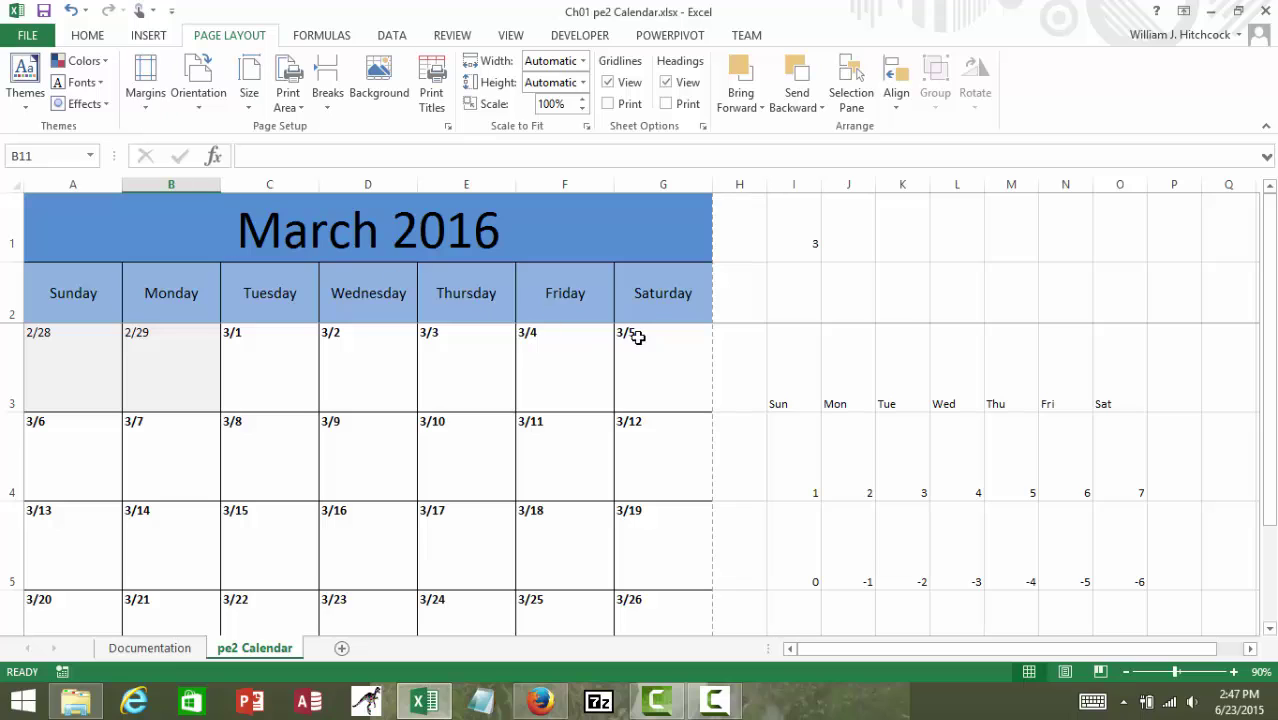
pyautogui.click(788, 186)
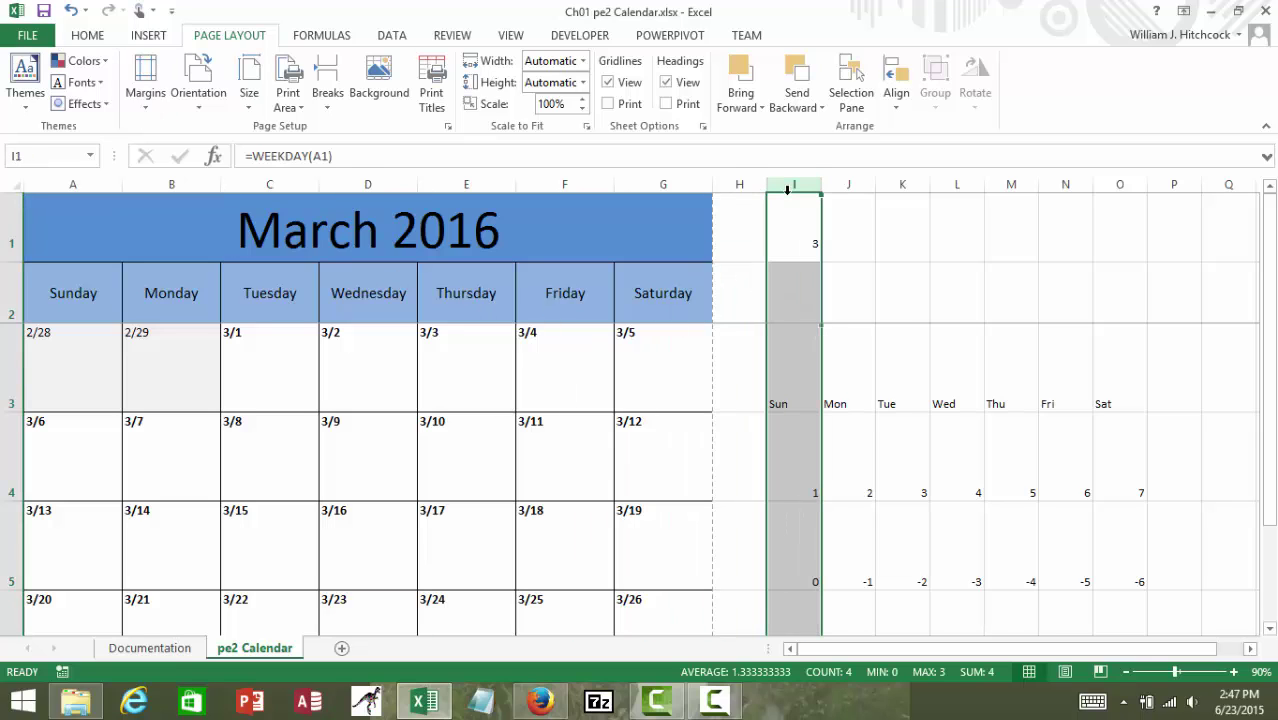
pyautogui.hotkey('shift', 'Right')
pyautogui.hotkey('shift', 'Right')
pyautogui.hotkey('shift', 'Right')
pyautogui.hotkey('shift', 'Right')
pyautogui.hotkey('shift', 'Right')
pyautogui.hotkey('shift', 'Right')
pyautogui.hotkey('shift', 'Right')
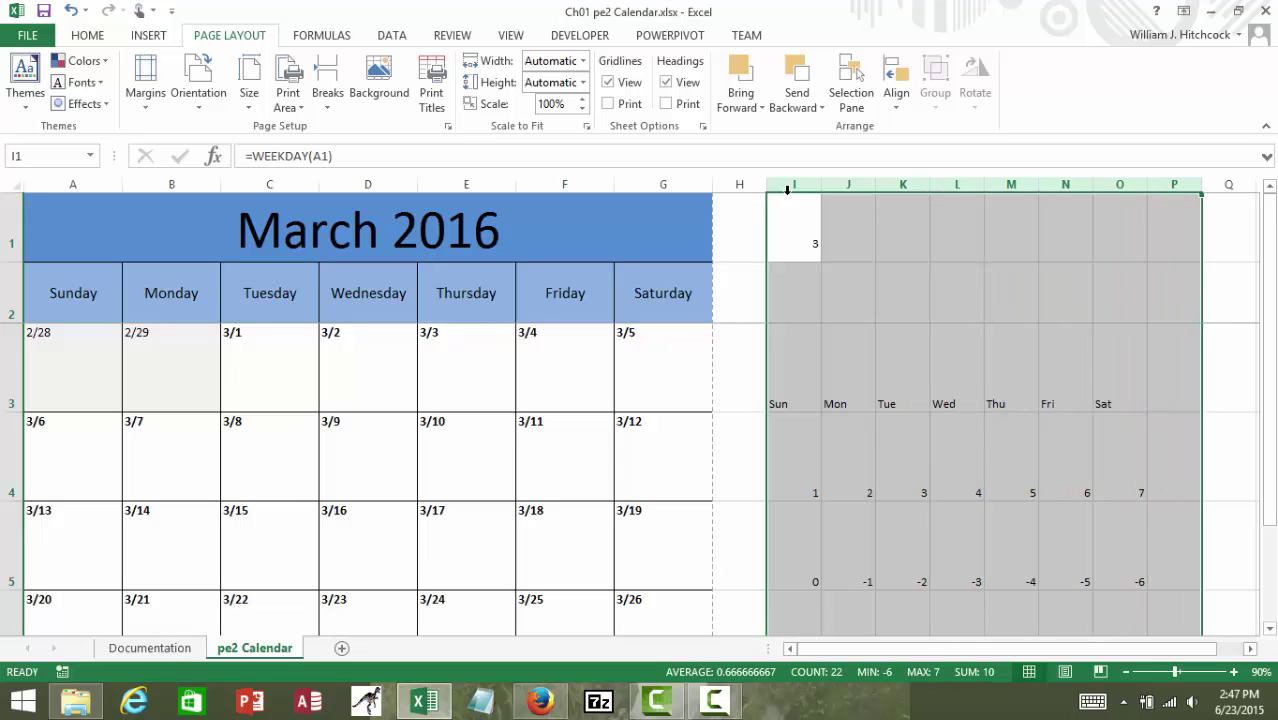
pyautogui.rightClick(794, 190)
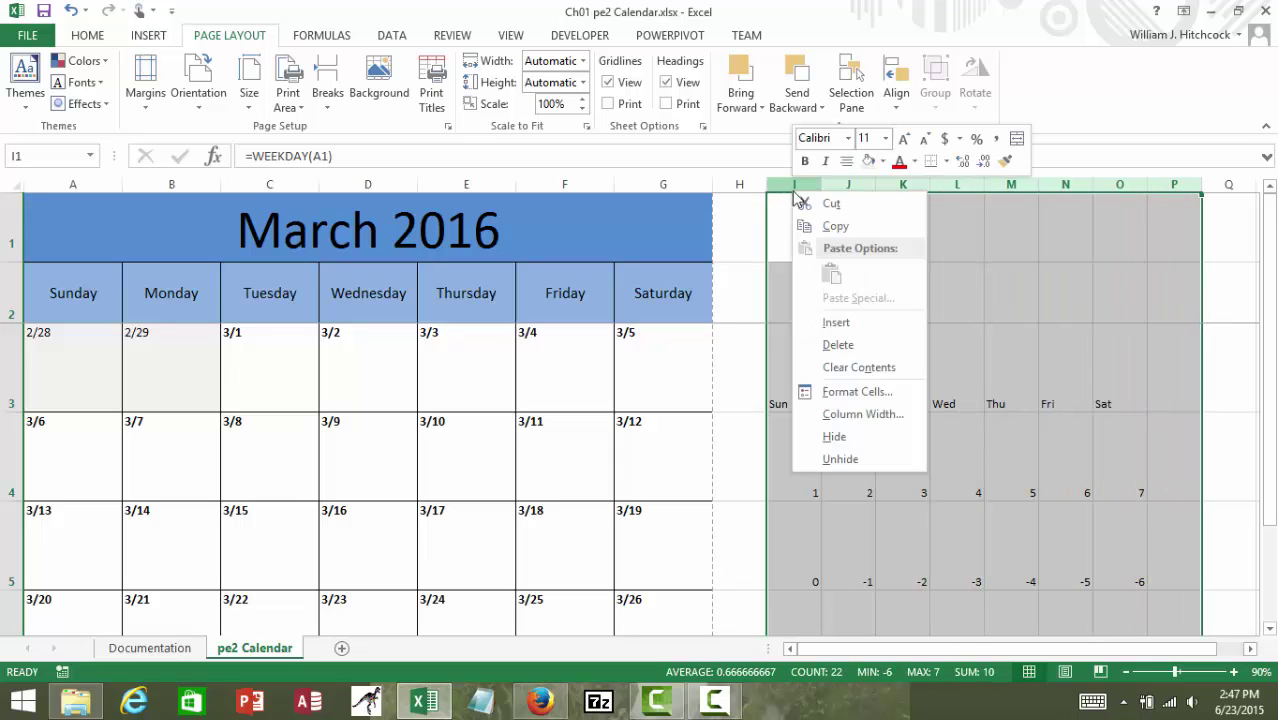
pyautogui.click(847, 436)
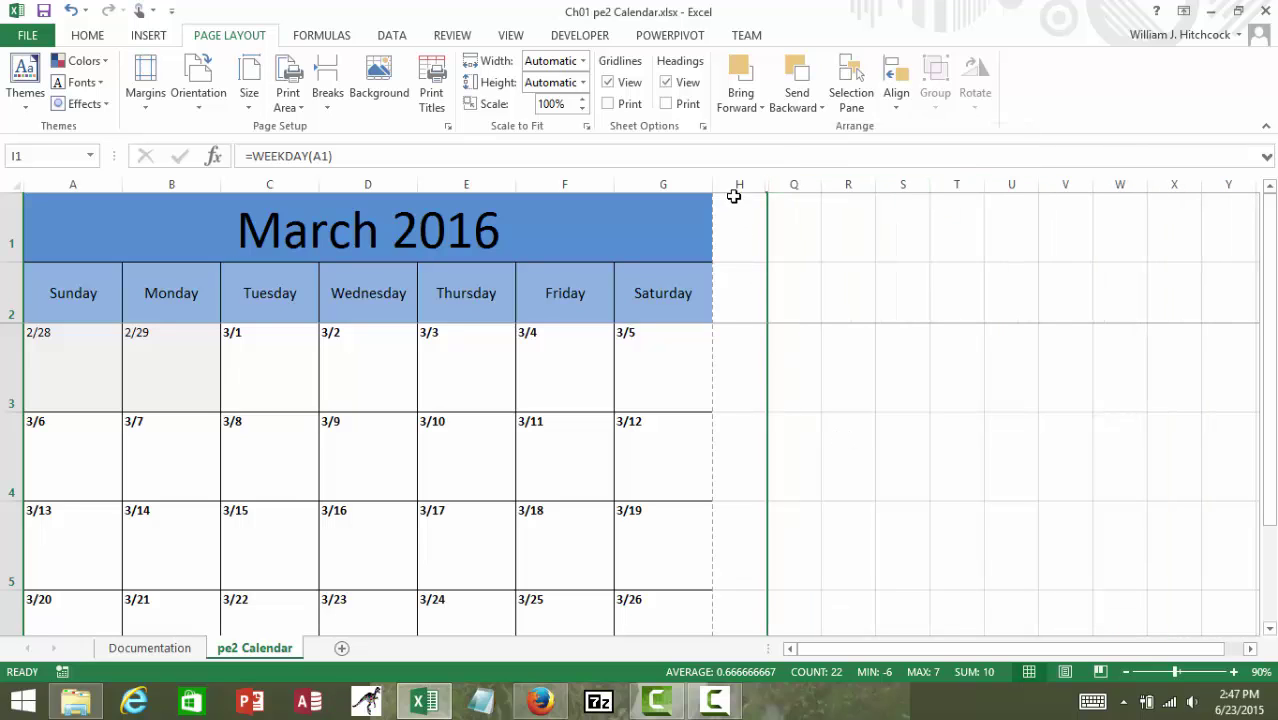
# Unhide the helper columns between H and R on the pe2 Calendar sheet.
pyautogui.moveTo(739, 184); pyautogui.dragTo(855, 189)
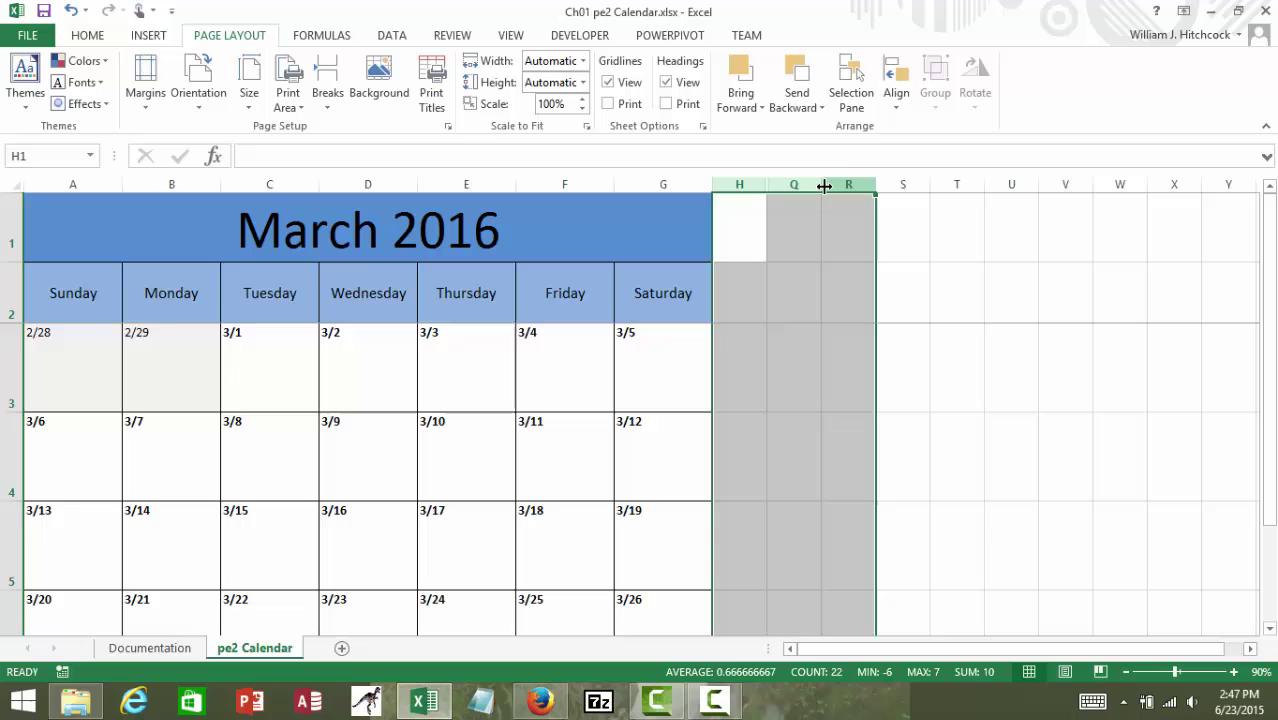
pyautogui.rightClick(742, 186)
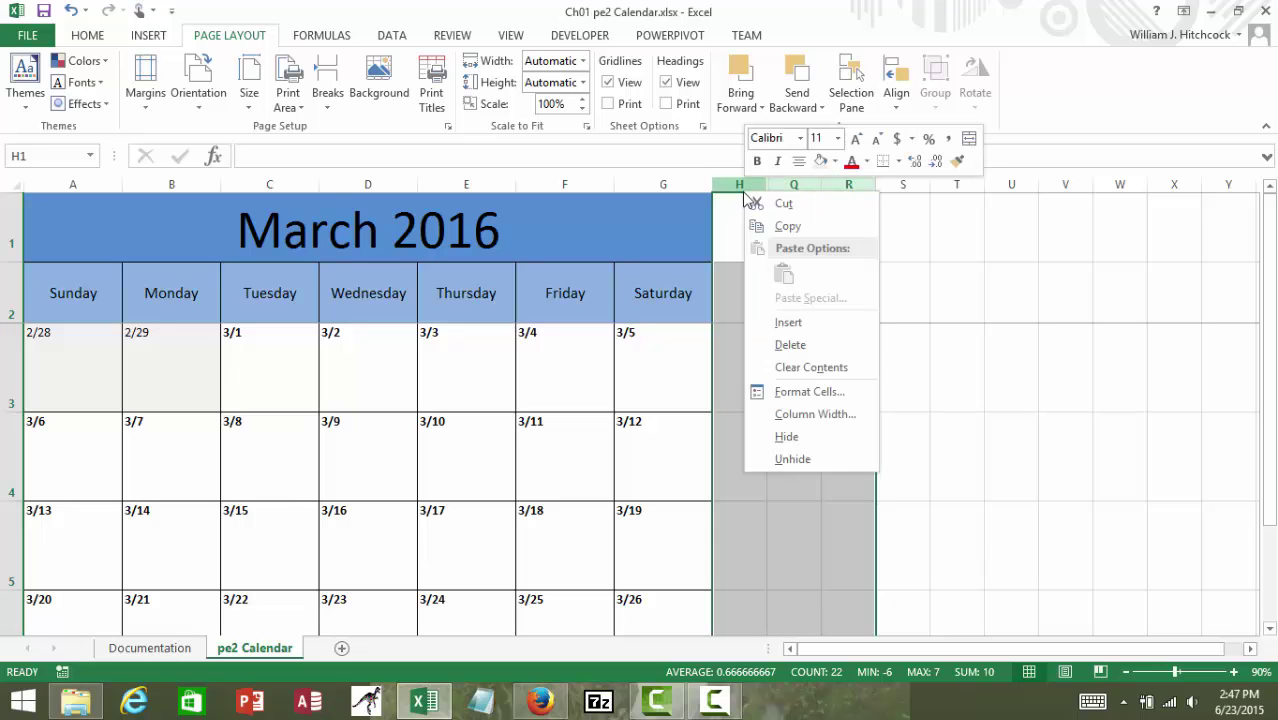
pyautogui.click(793, 459)
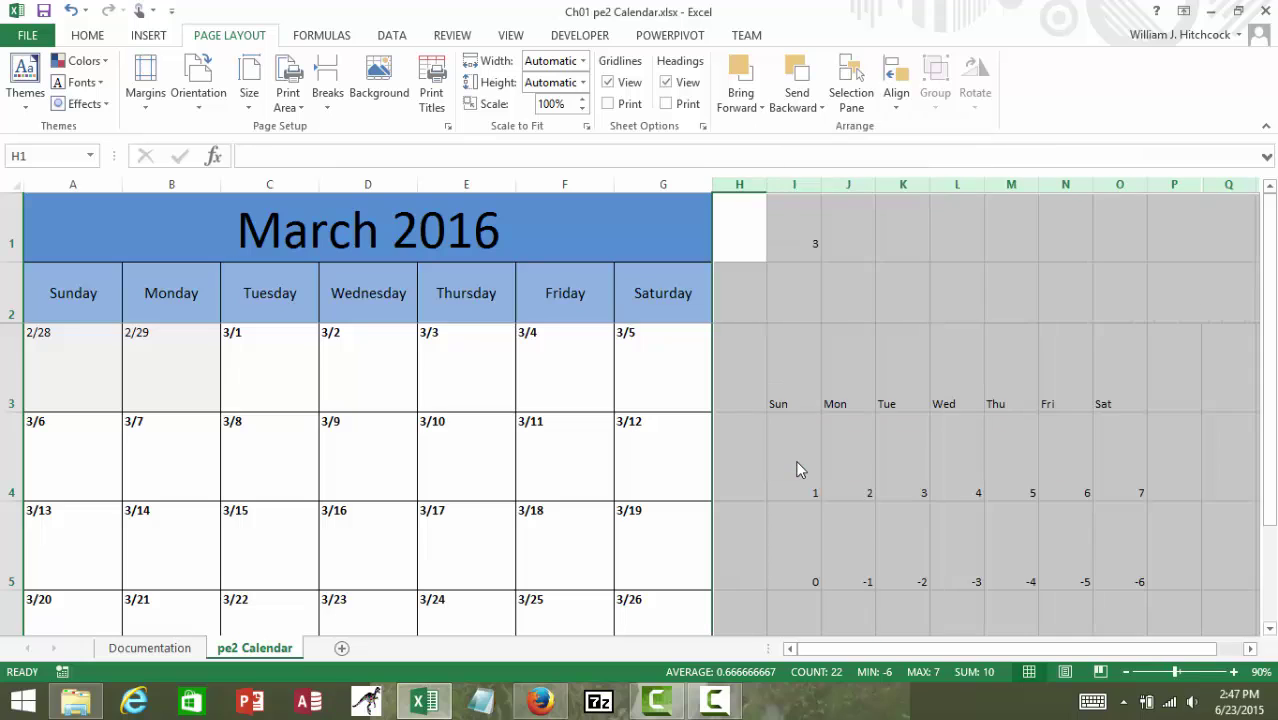
pyautogui.hotkey('ctrl', 'Home')
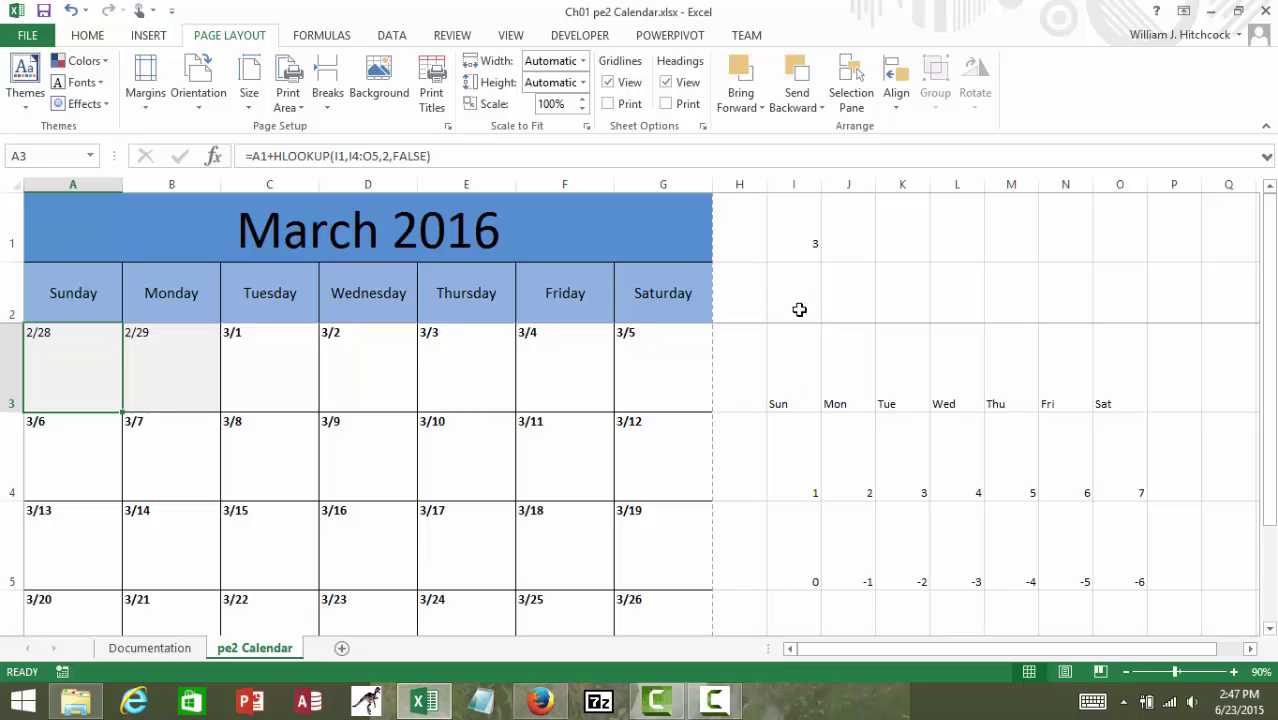
# Hide helper columns I through O on the pe2 Calendar sheet and return to the first date cell.
pyautogui.click(798, 184)
pyautogui.moveTo(798, 187); pyautogui.dragTo(1152, 305)
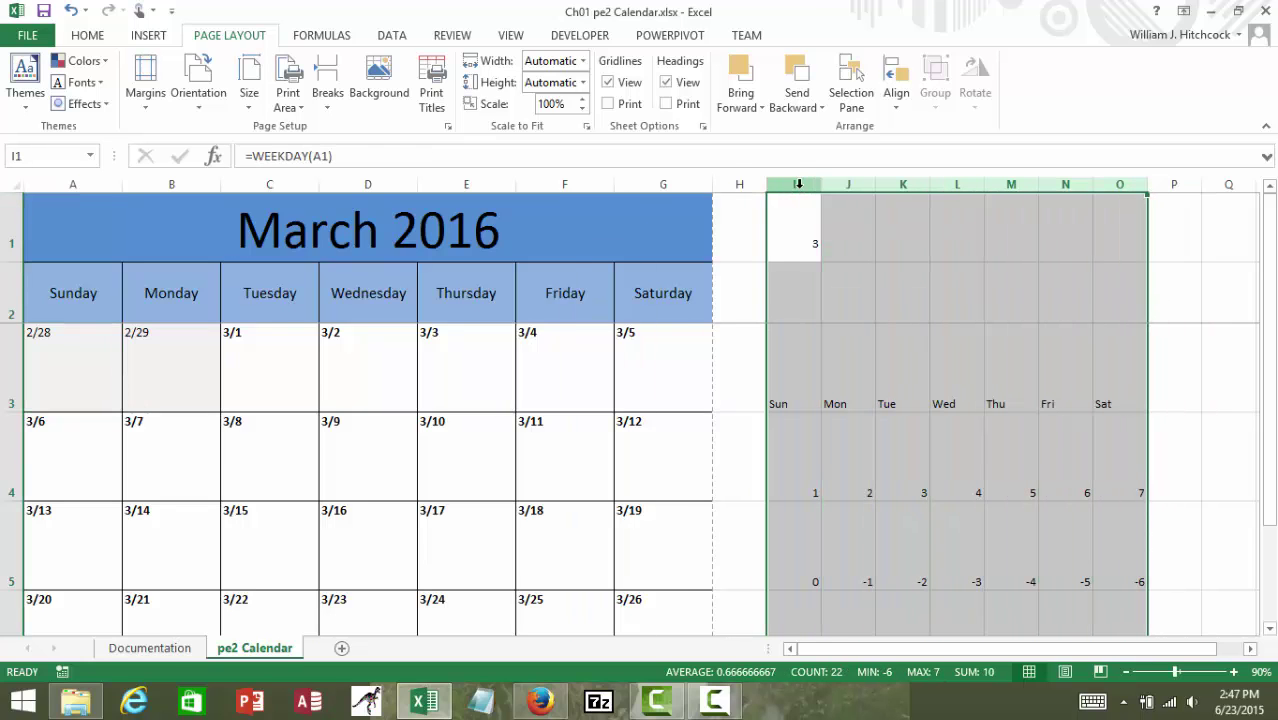
pyautogui.rightClick(805, 181)
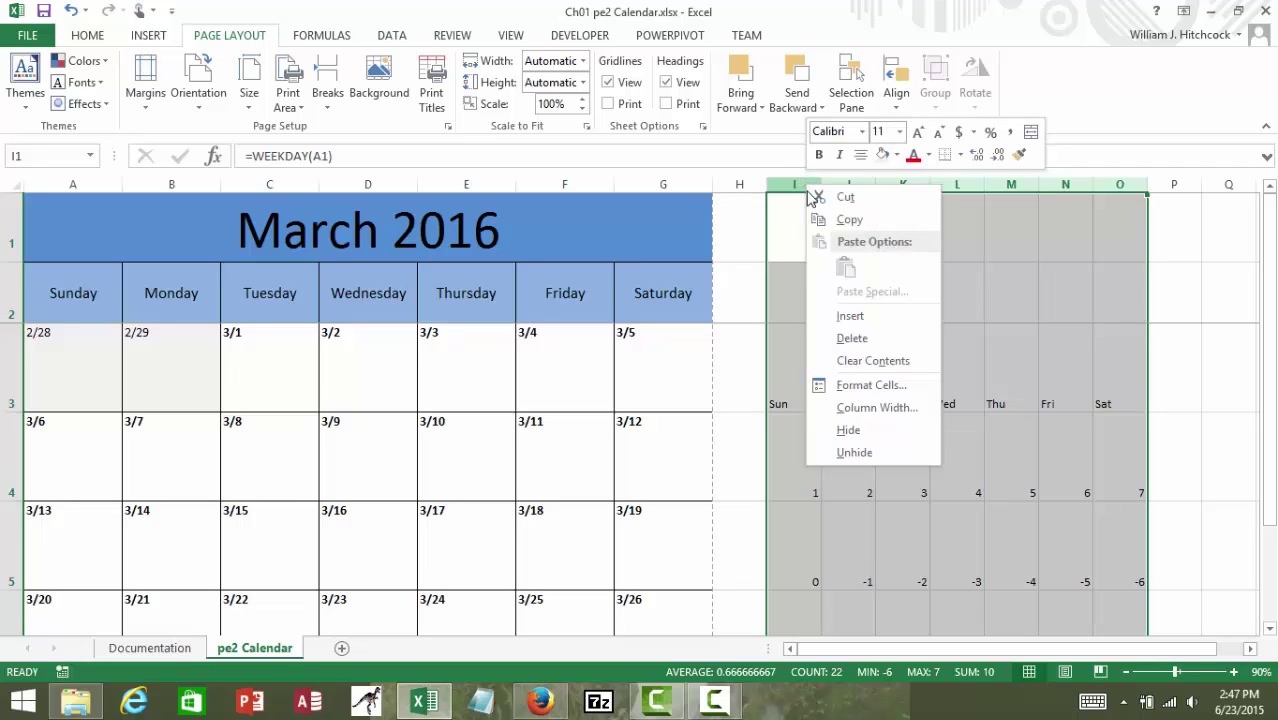
pyautogui.click(852, 430)
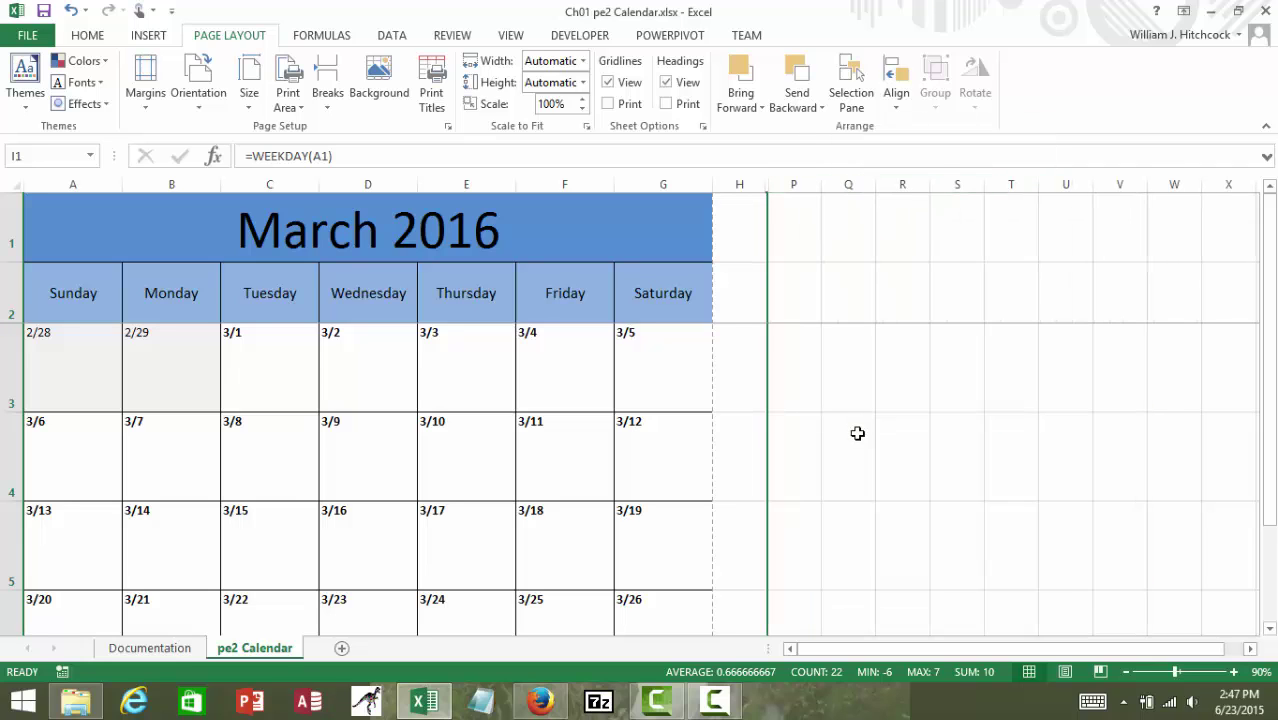
pyautogui.hotkey('ctrl', 'Home')
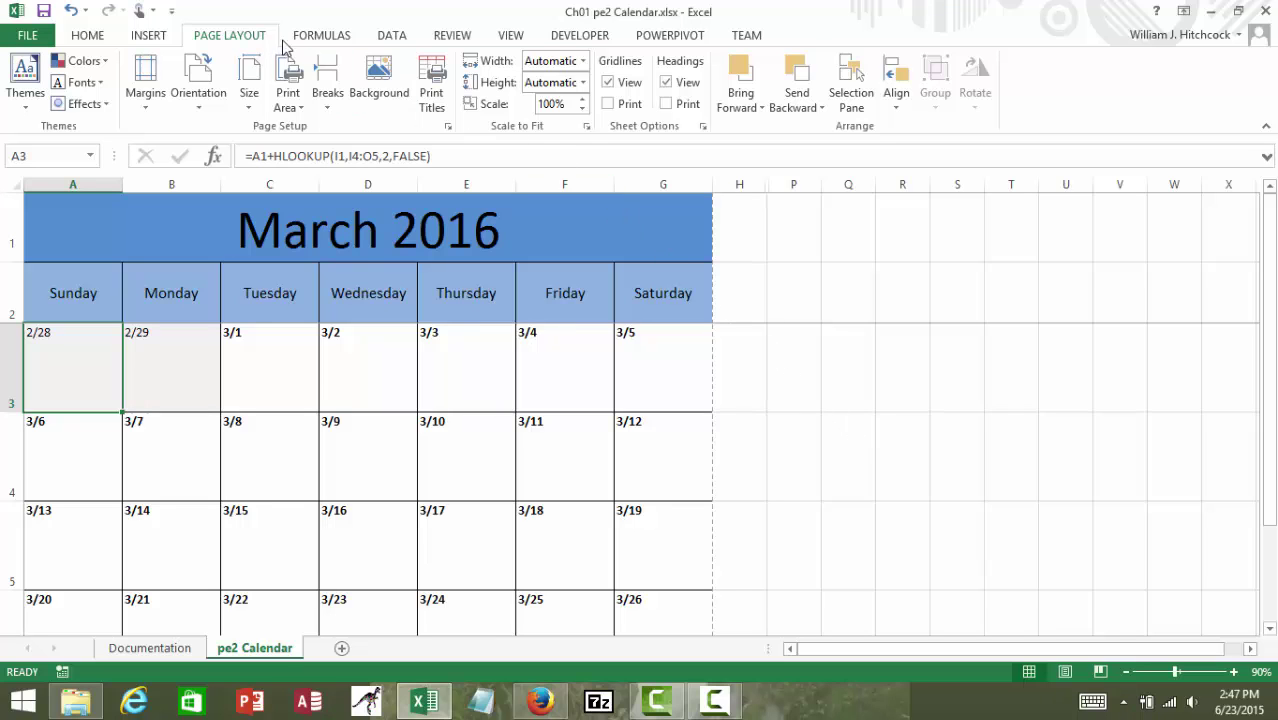
# Preview the entire workbook for printing, checking the documentation page and the calendar page.
pyautogui.click(438, 80)
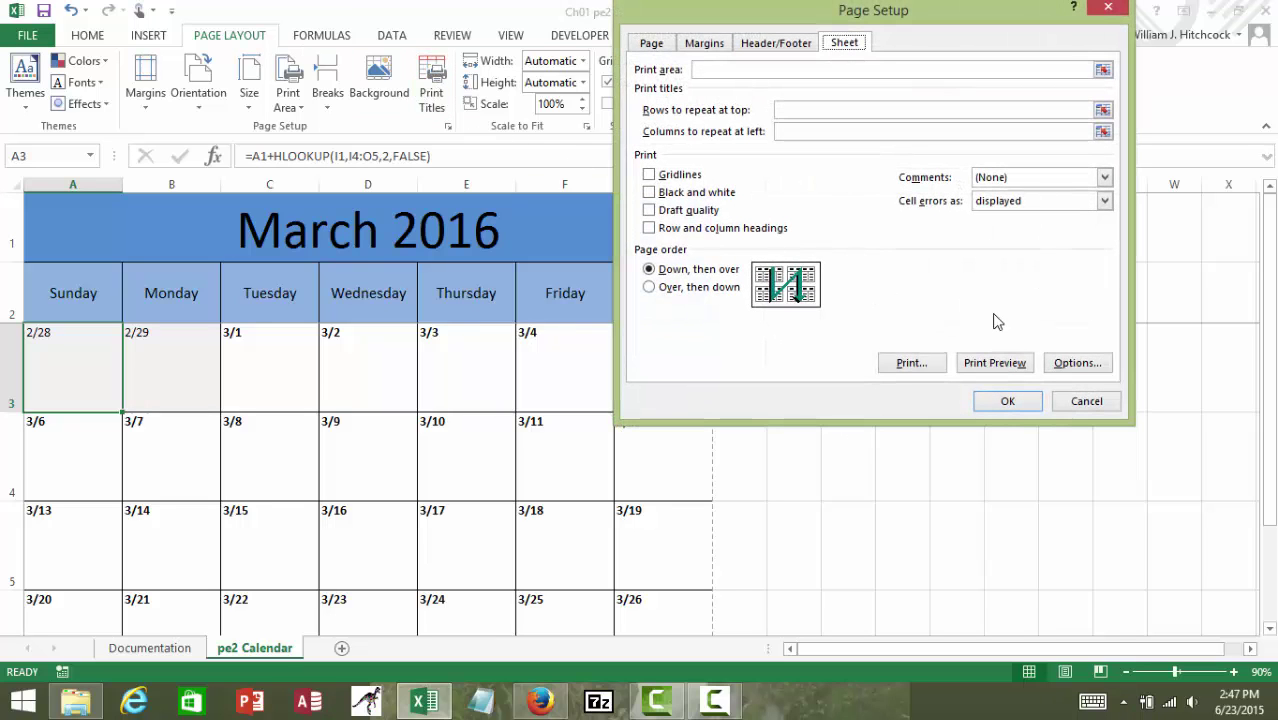
pyautogui.click(995, 362)
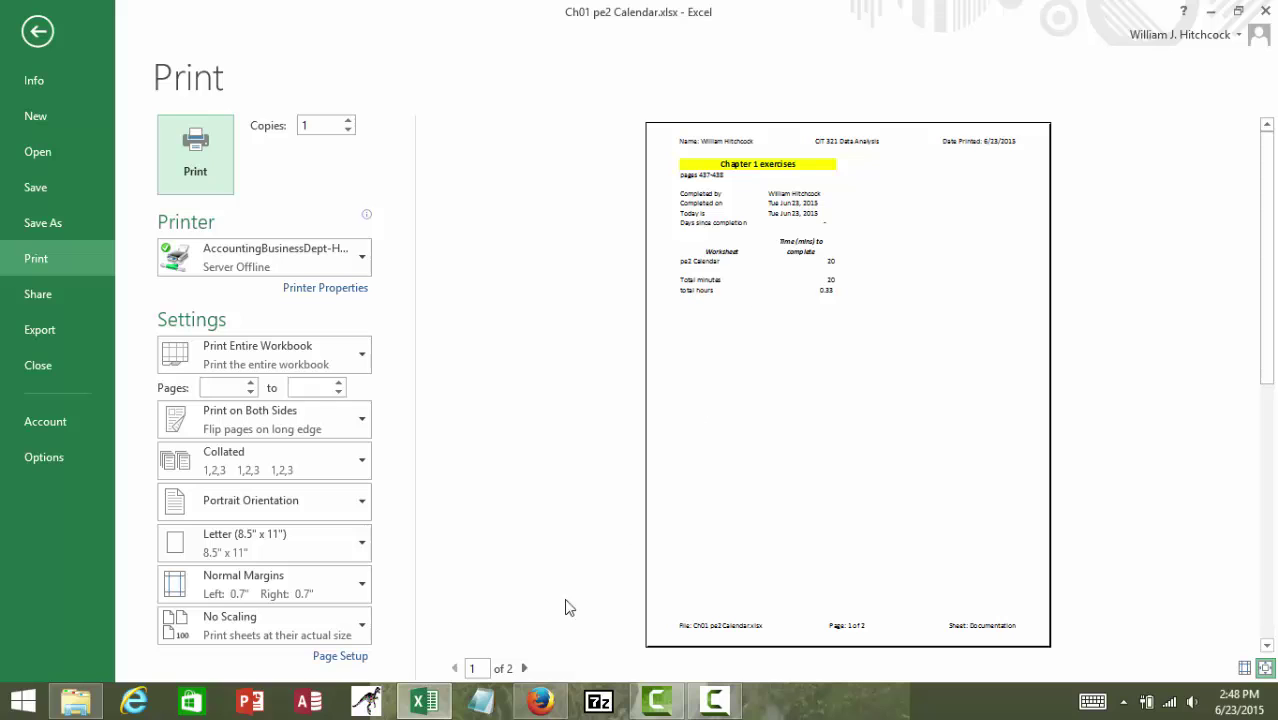
pyautogui.click(526, 669)
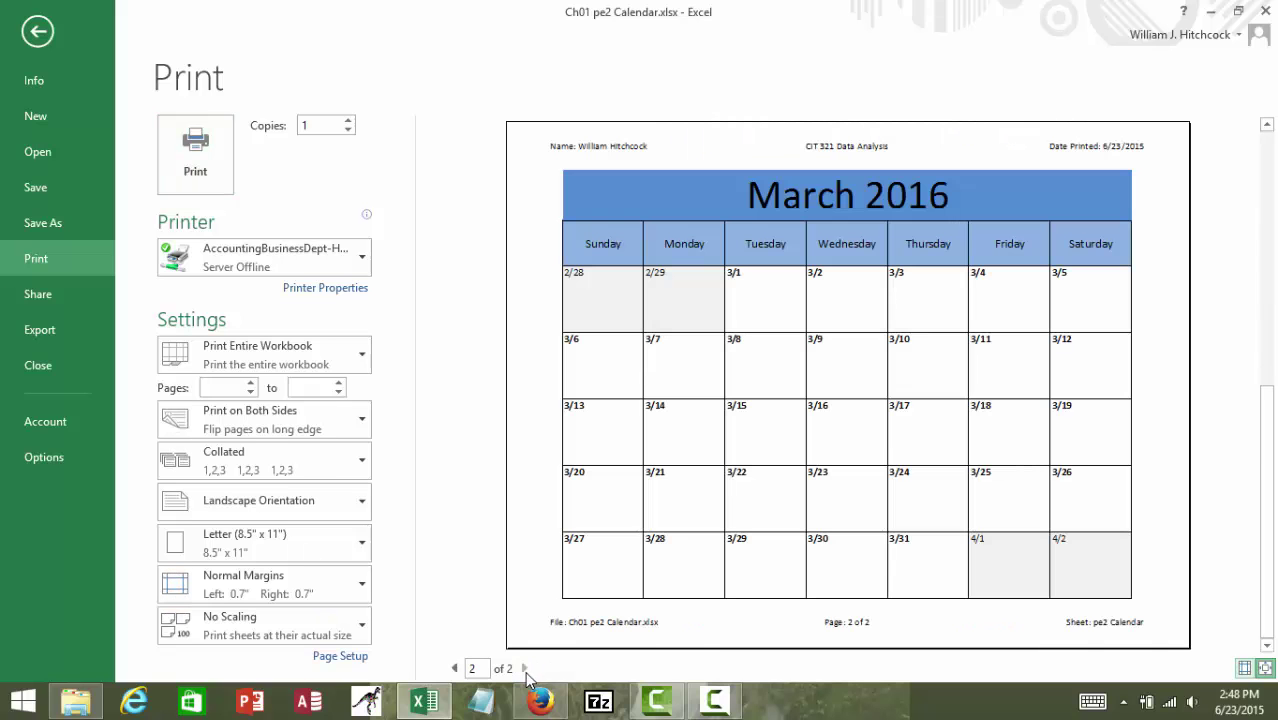
pyautogui.click(453, 668)
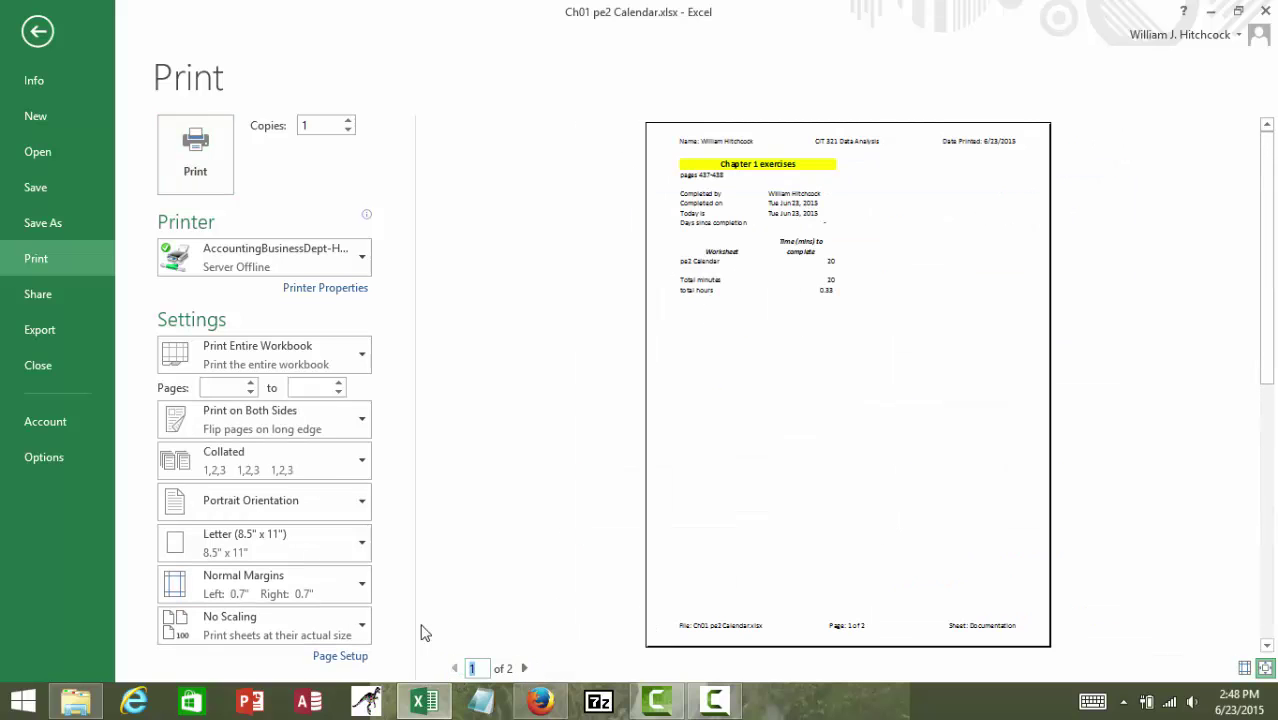
# Set printing to the active sheets only, return to the worksheet and save the workbook.
pyautogui.click(293, 352)
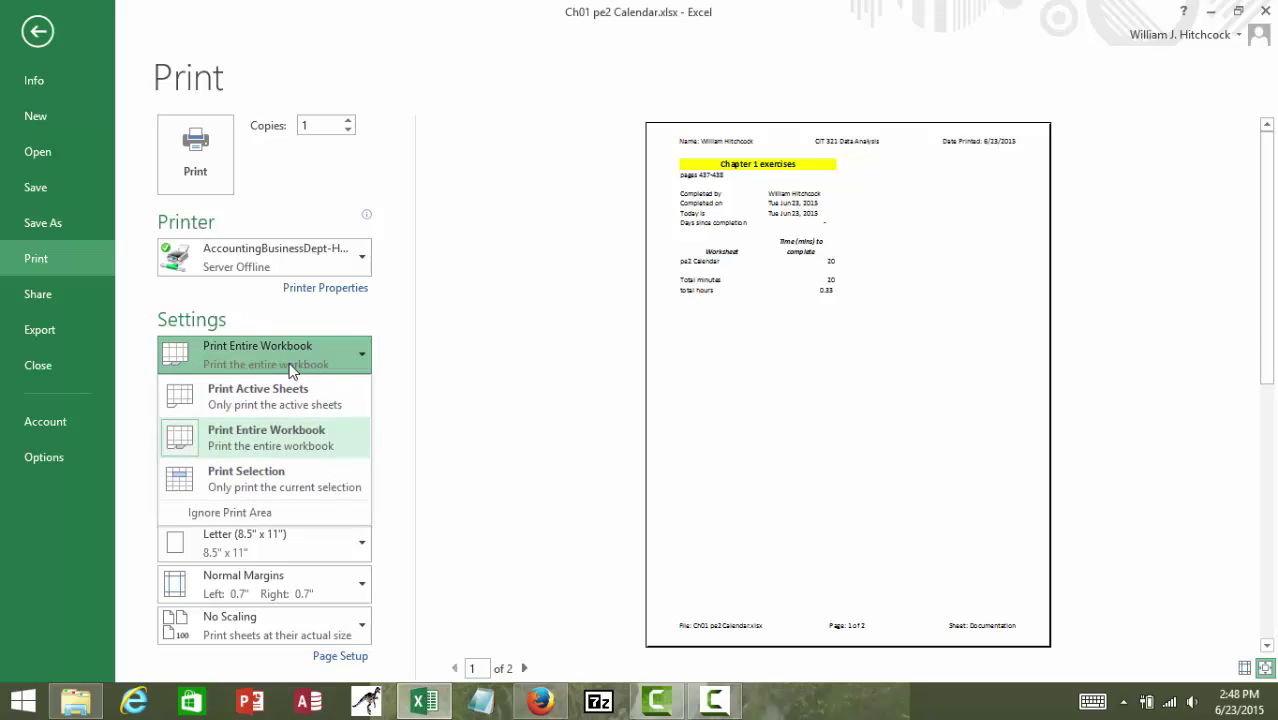
pyautogui.click(291, 395)
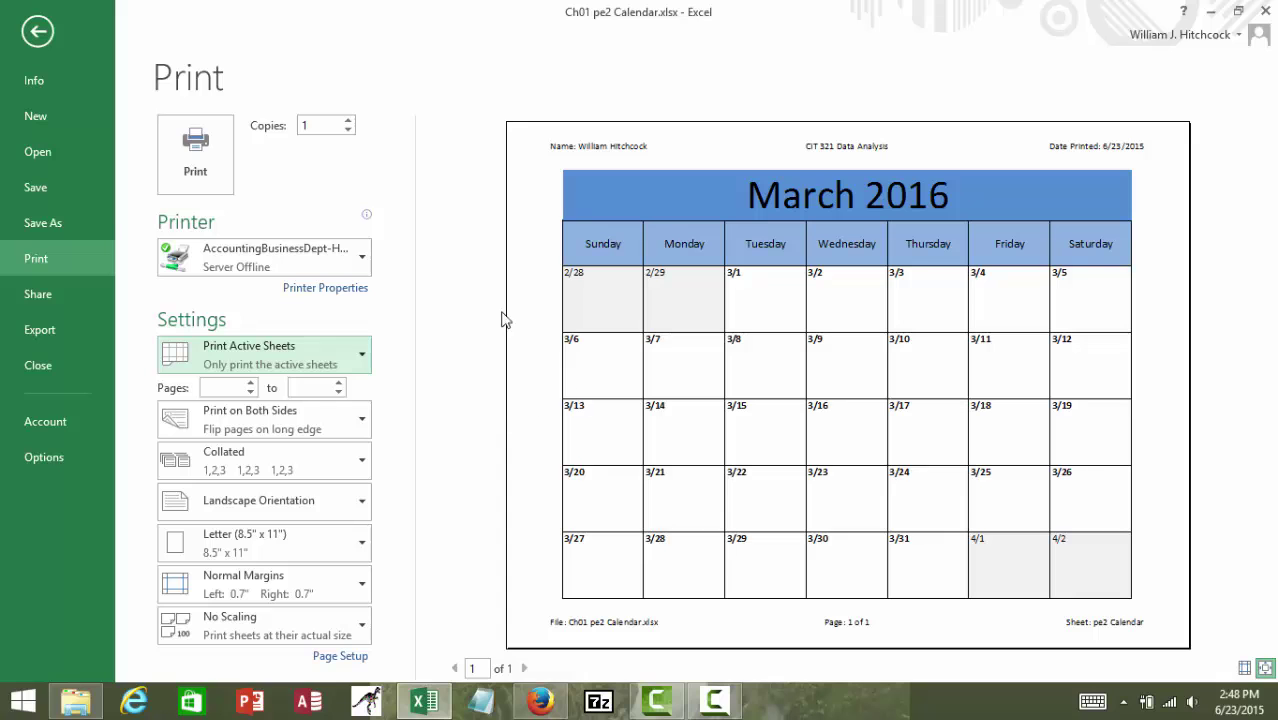
pyautogui.click(38, 31)
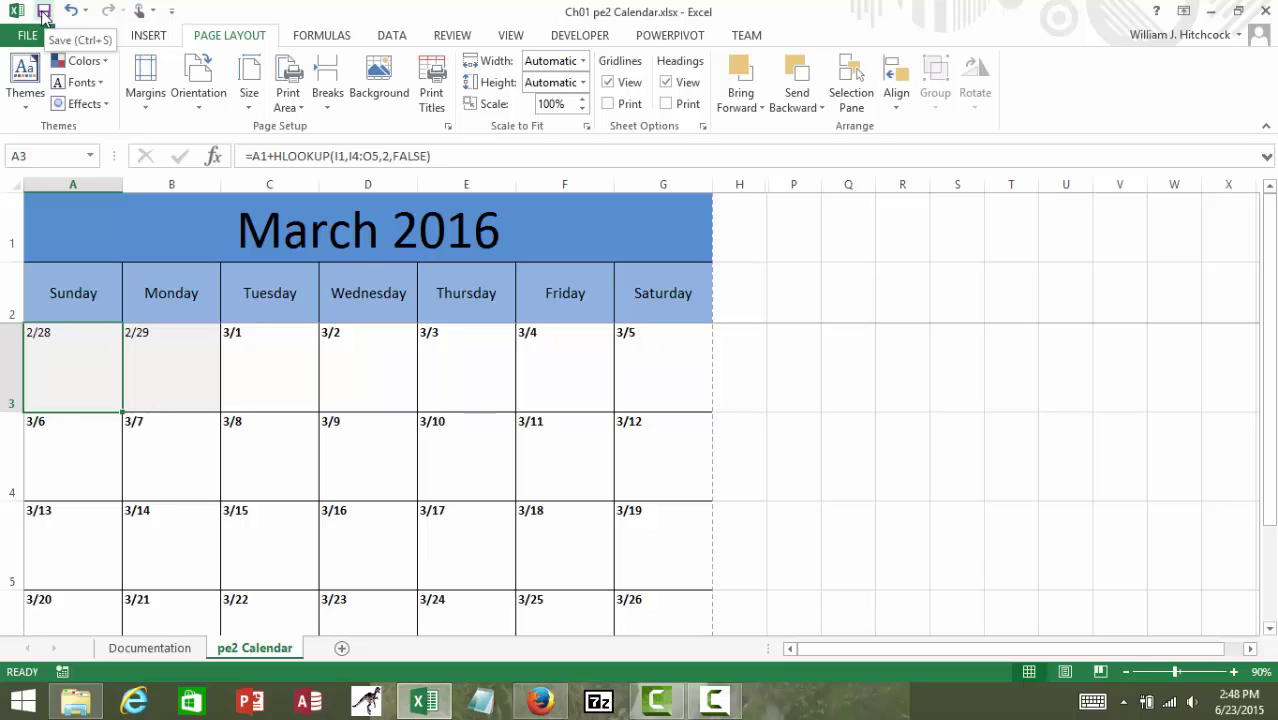
pyautogui.click(43, 12)
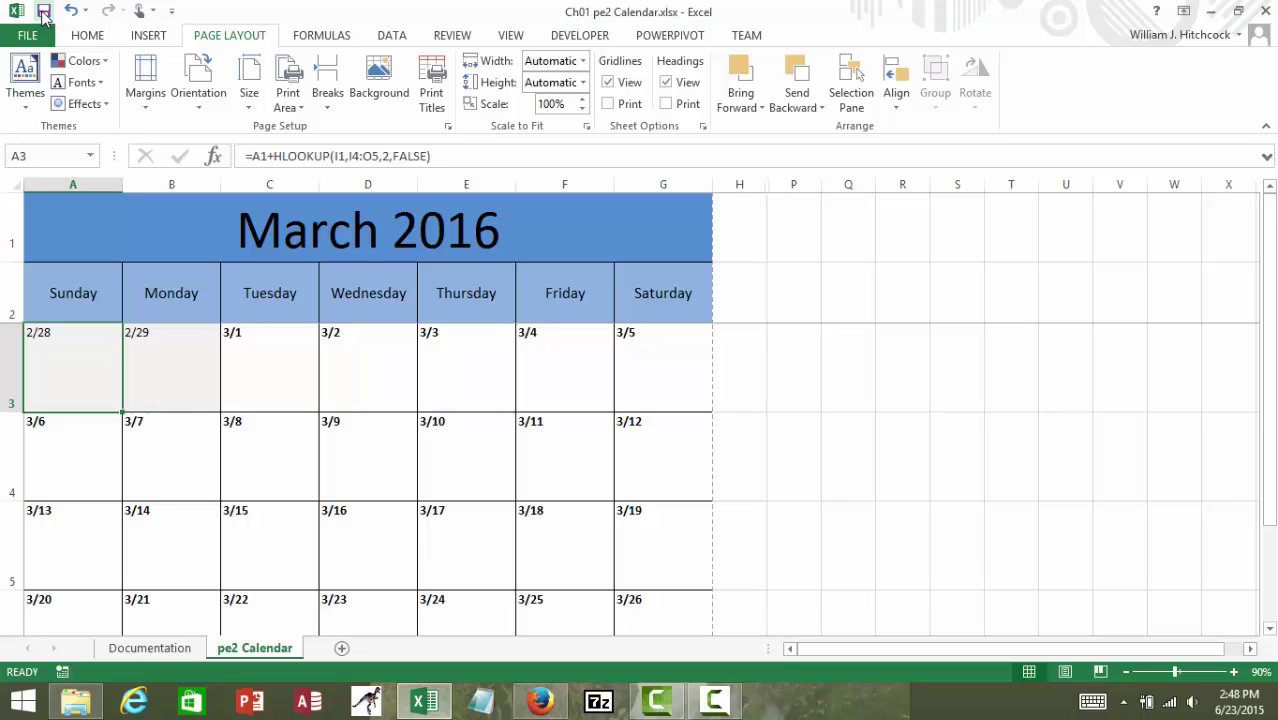
# Create a copy of the pe2 Calendar sheet at the end of the workbook.
pyautogui.rightClick(260, 652)
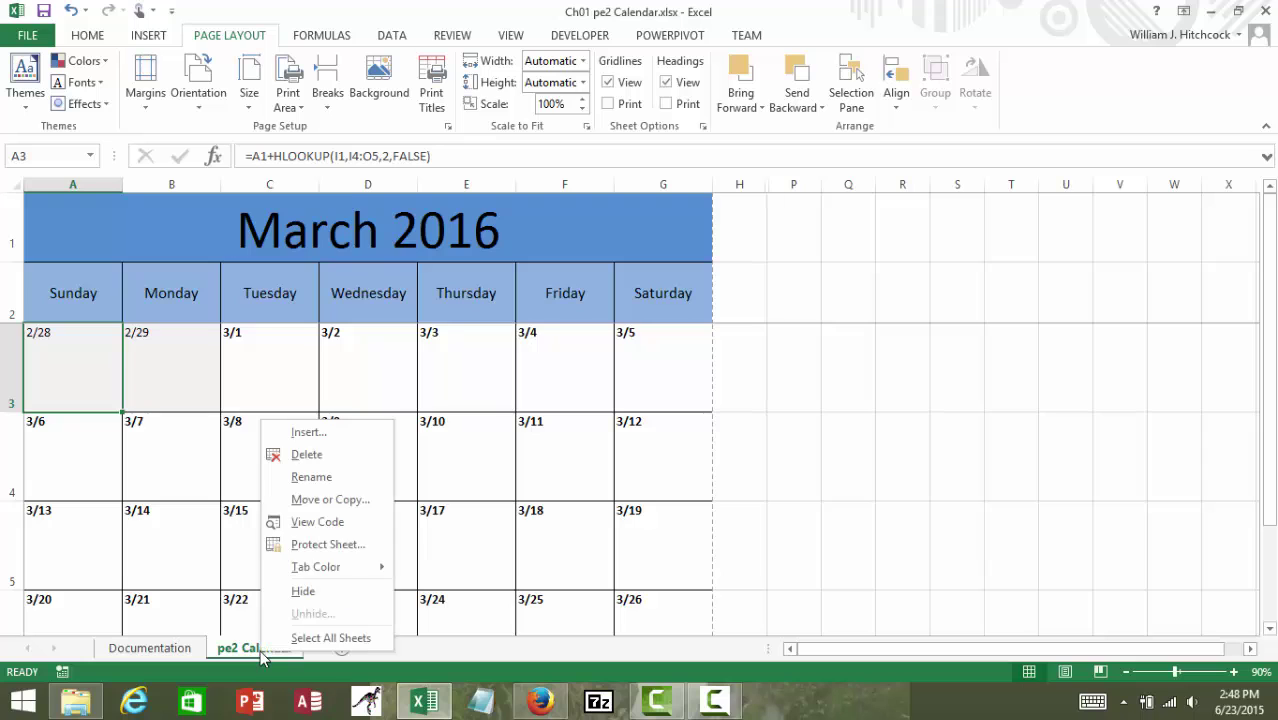
pyautogui.click(308, 500)
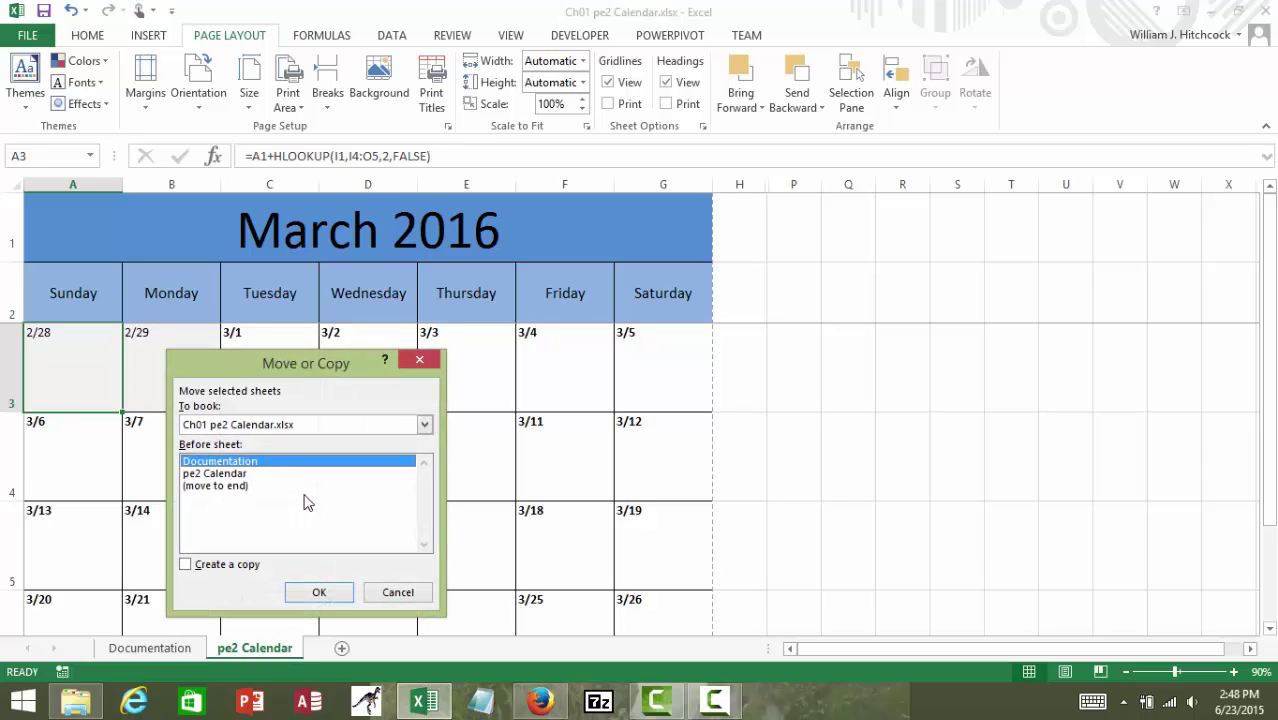
pyautogui.click(192, 566)
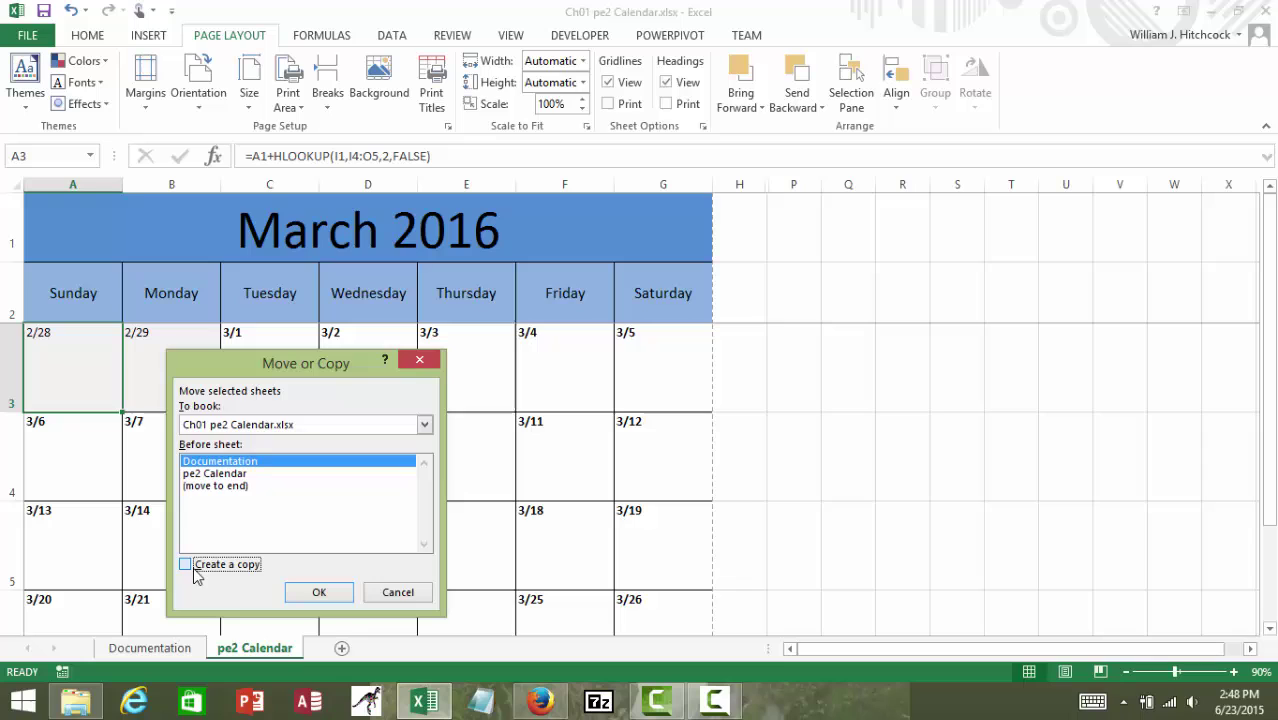
pyautogui.click(212, 486)
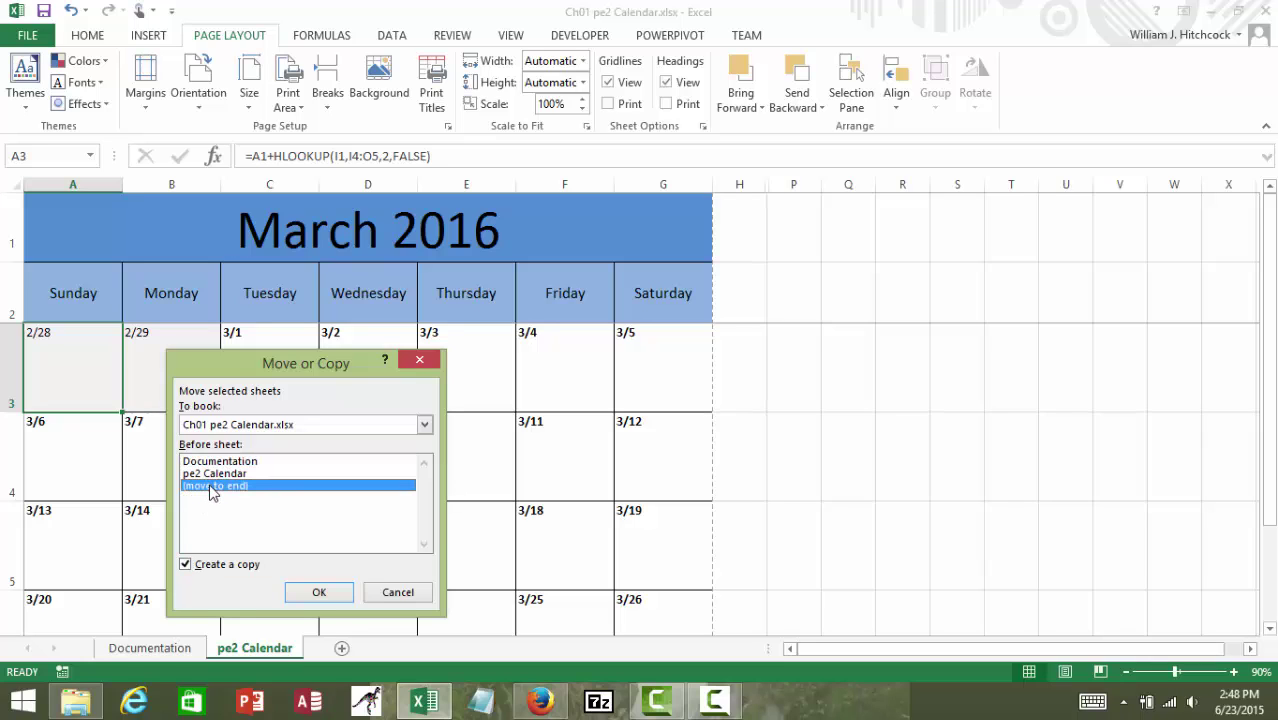
pyautogui.click(316, 593)
# Rename the copied calendar sheet as September.
pyautogui.rightClick(359, 651)
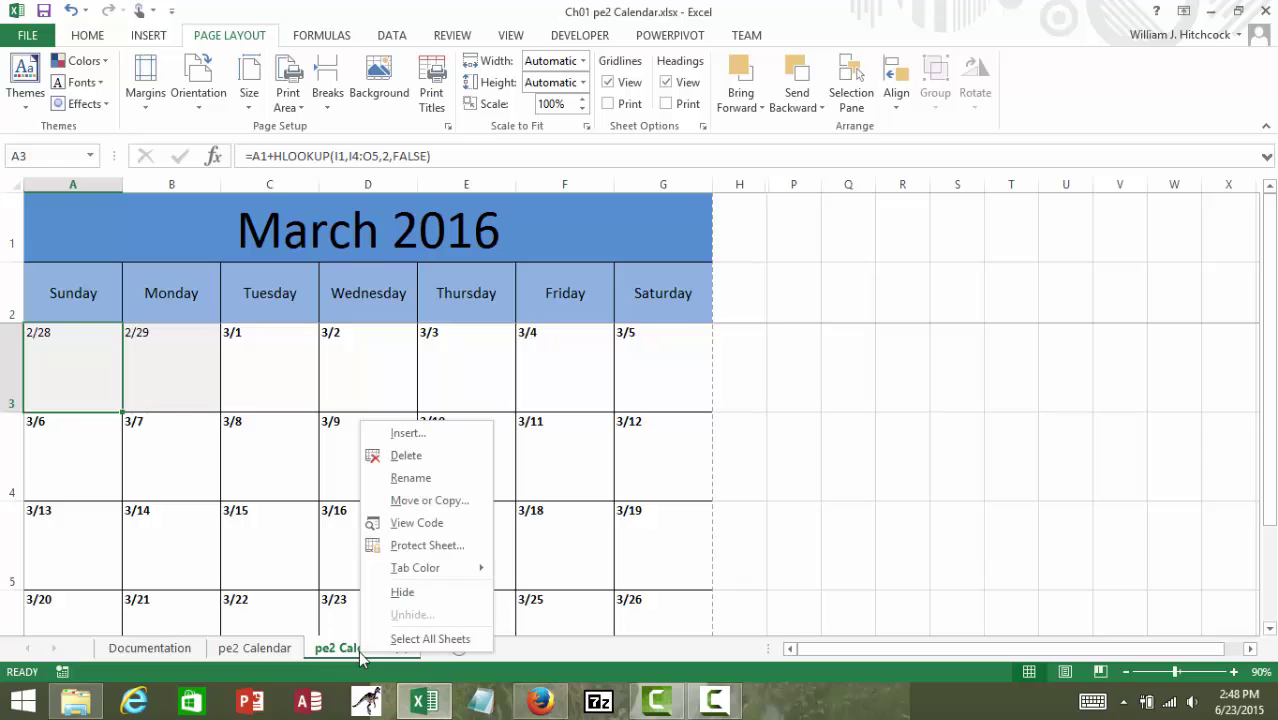
pyautogui.click(415, 479)
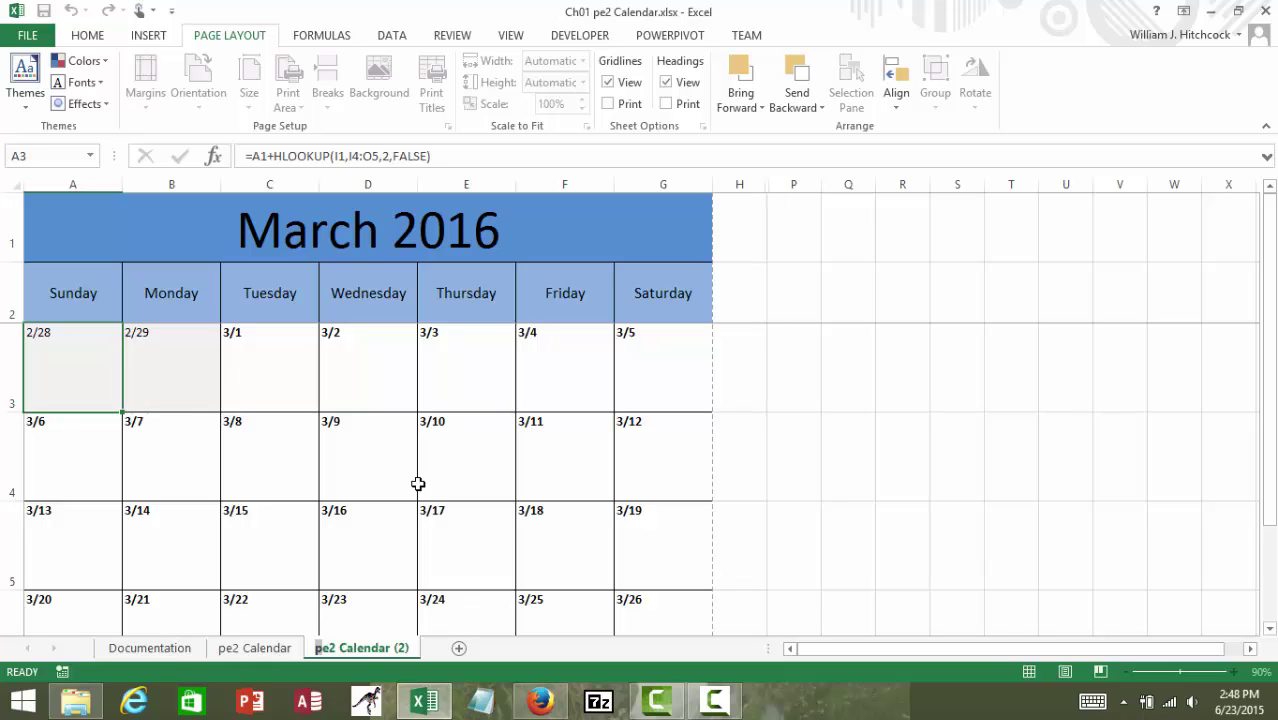
pyautogui.write('Sept')
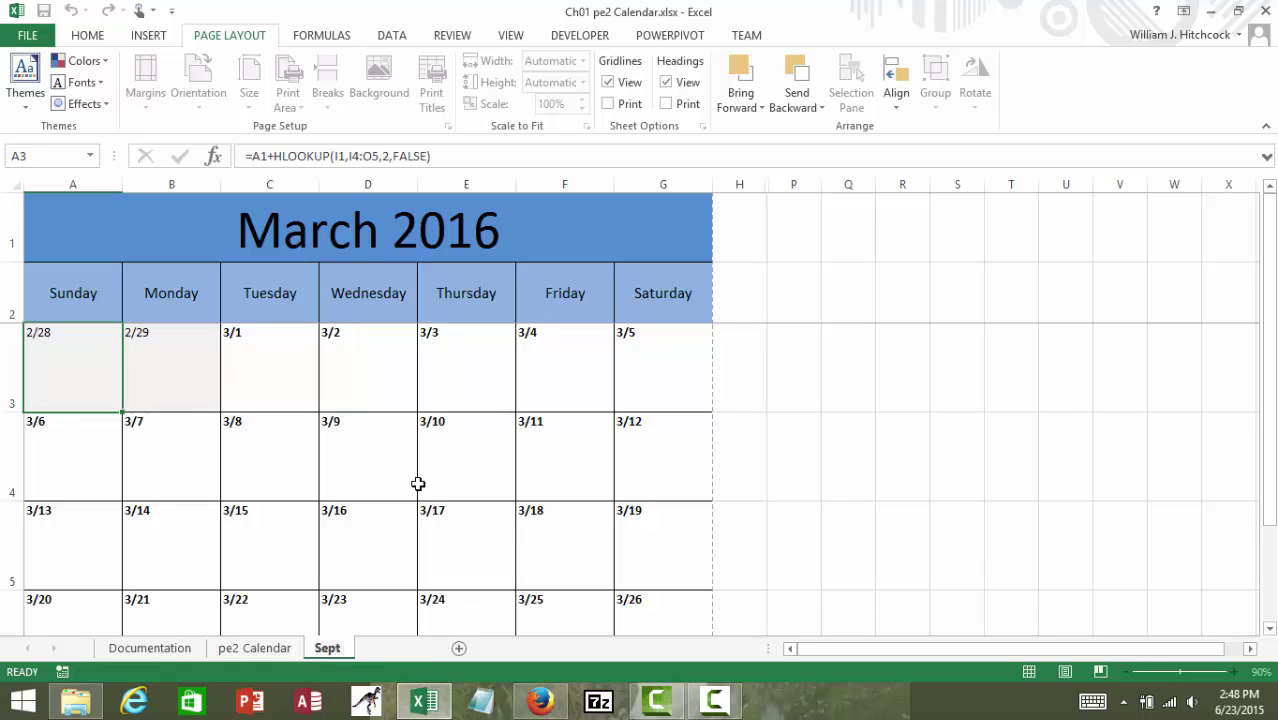
pyautogui.write('ember')
pyautogui.press('Return')
# Set the date in the September sheet's title cell A1 to 9/1/2016.
pyautogui.click(347, 235)
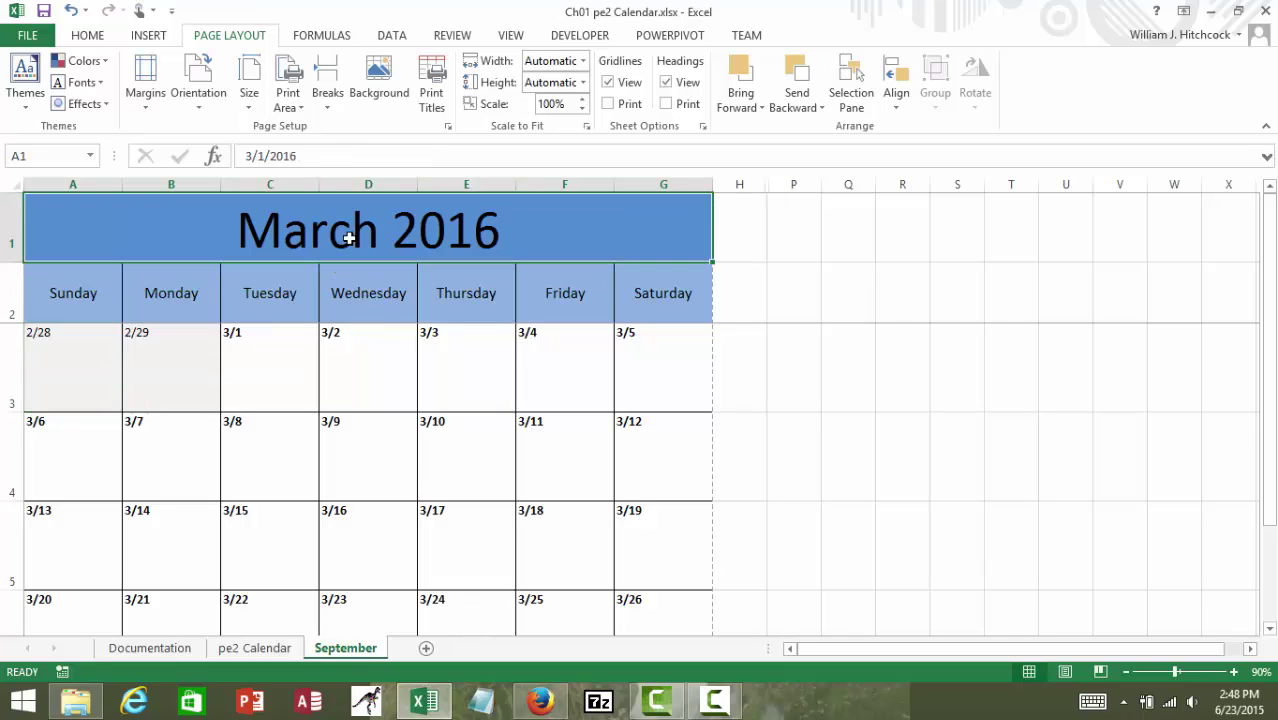
pyautogui.write('9/1/')
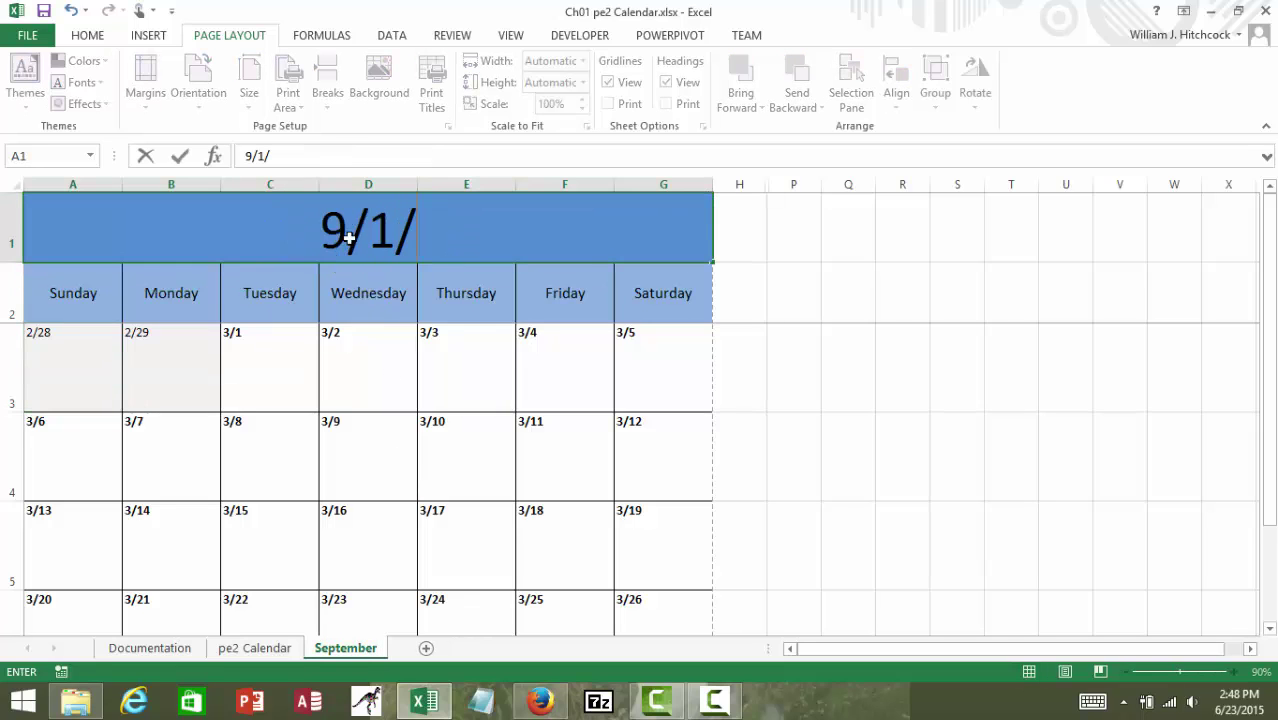
pyautogui.write('2016')
pyautogui.press('Return')
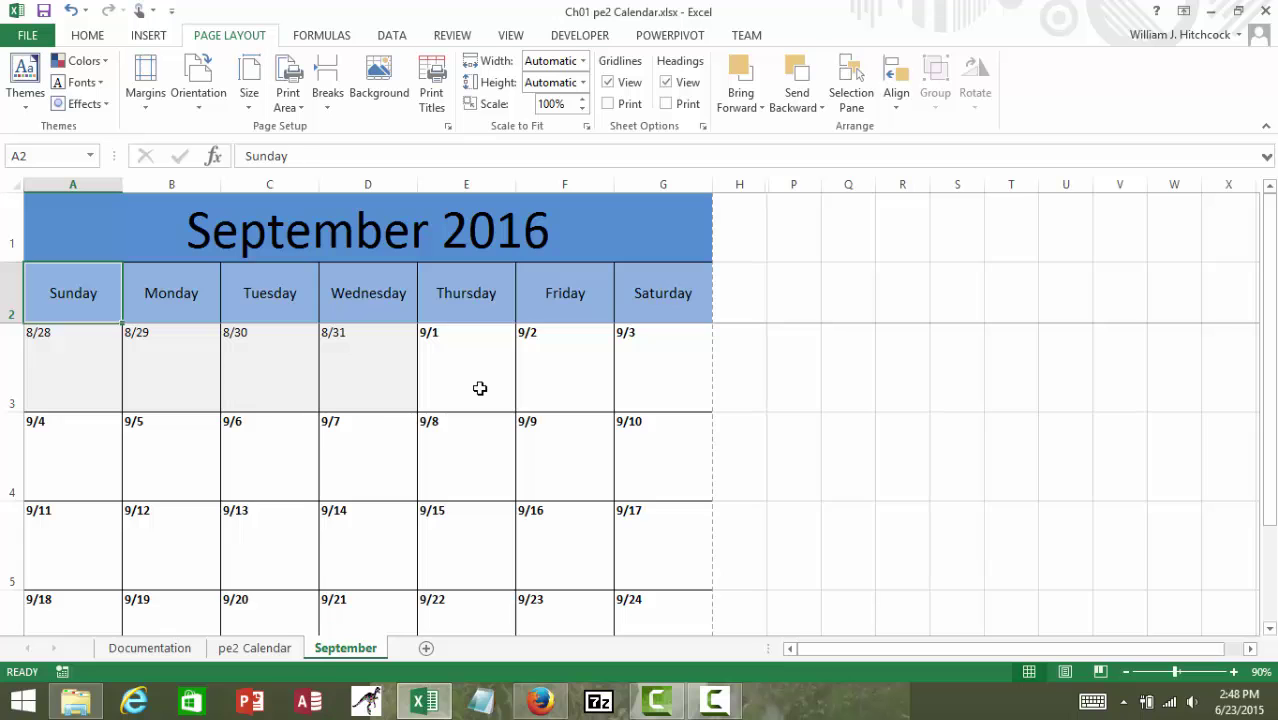
# Examine the September calendar's dates down to the last week and back up to the first week.
pyautogui.press('Down')
pyautogui.press('Down')
pyautogui.press('Down')
pyautogui.press('Down')
pyautogui.press('Down')
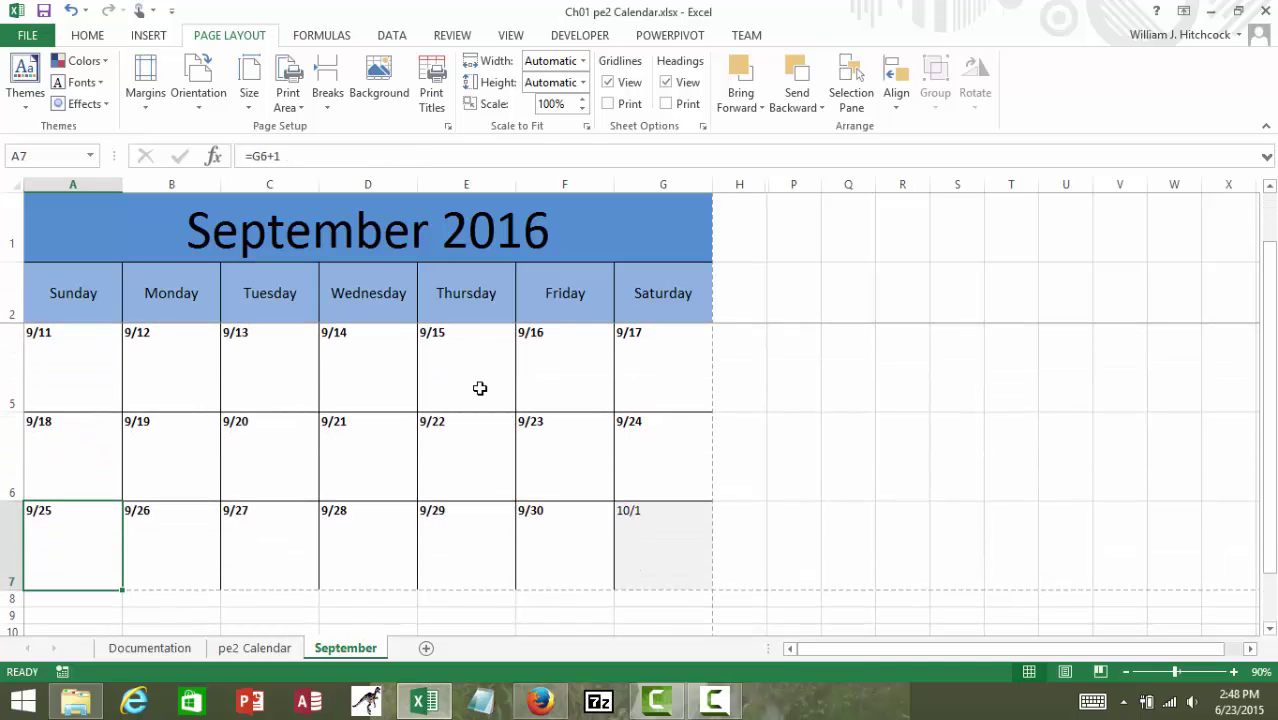
pyautogui.press('Up')
pyautogui.press('Up')
pyautogui.press('Up')
pyautogui.press('Up')
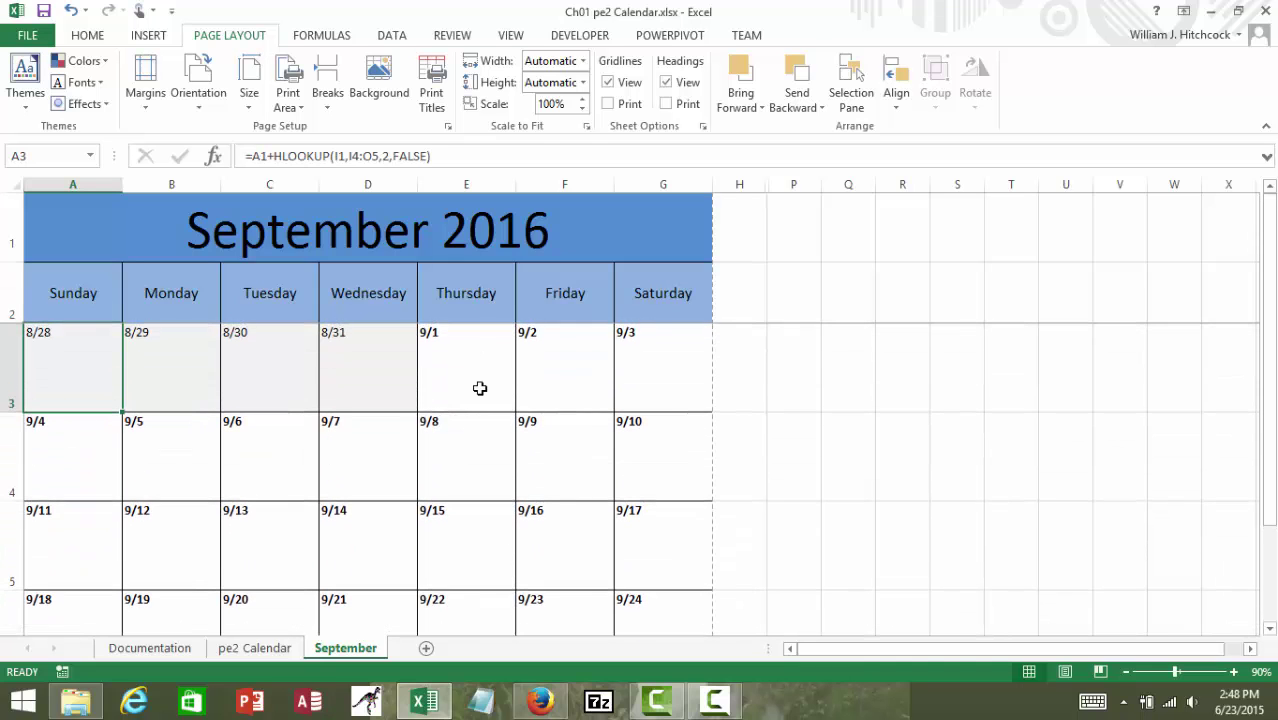
# Go to the pe2 Calendar sheet, display its formulas from the title date down, and switch back to values.
pyautogui.click(251, 650)
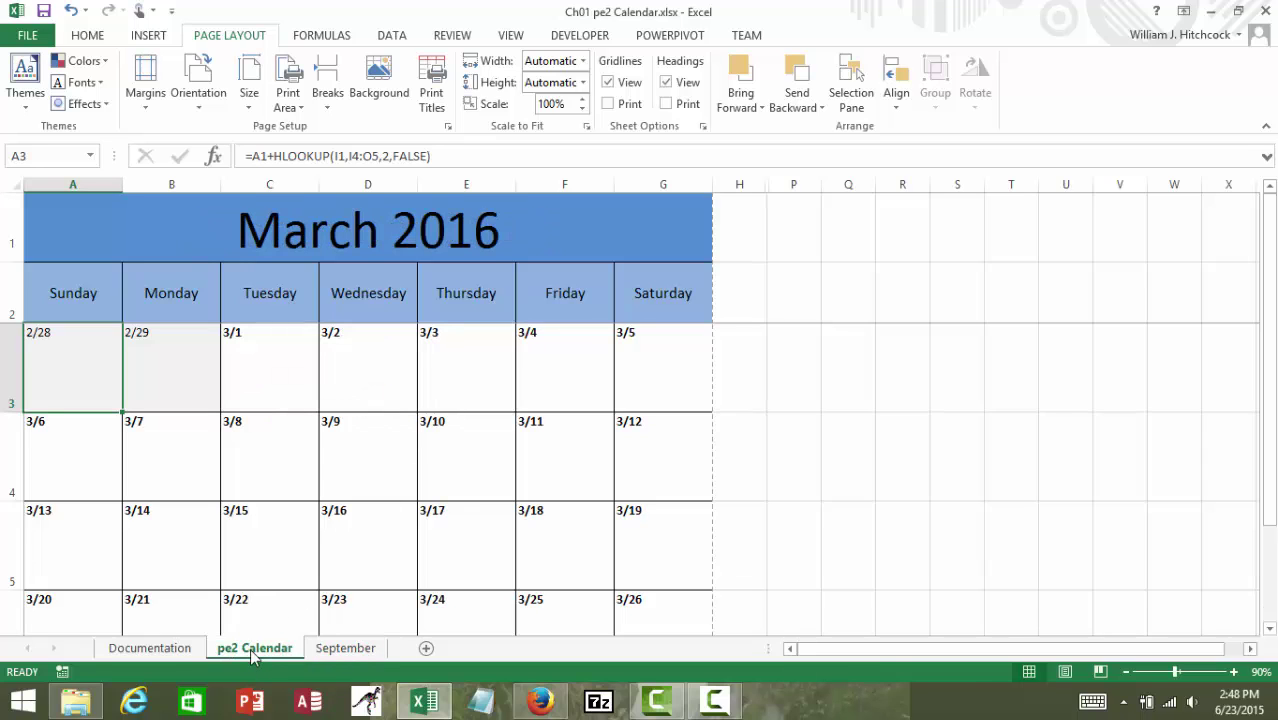
pyautogui.click(262, 230)
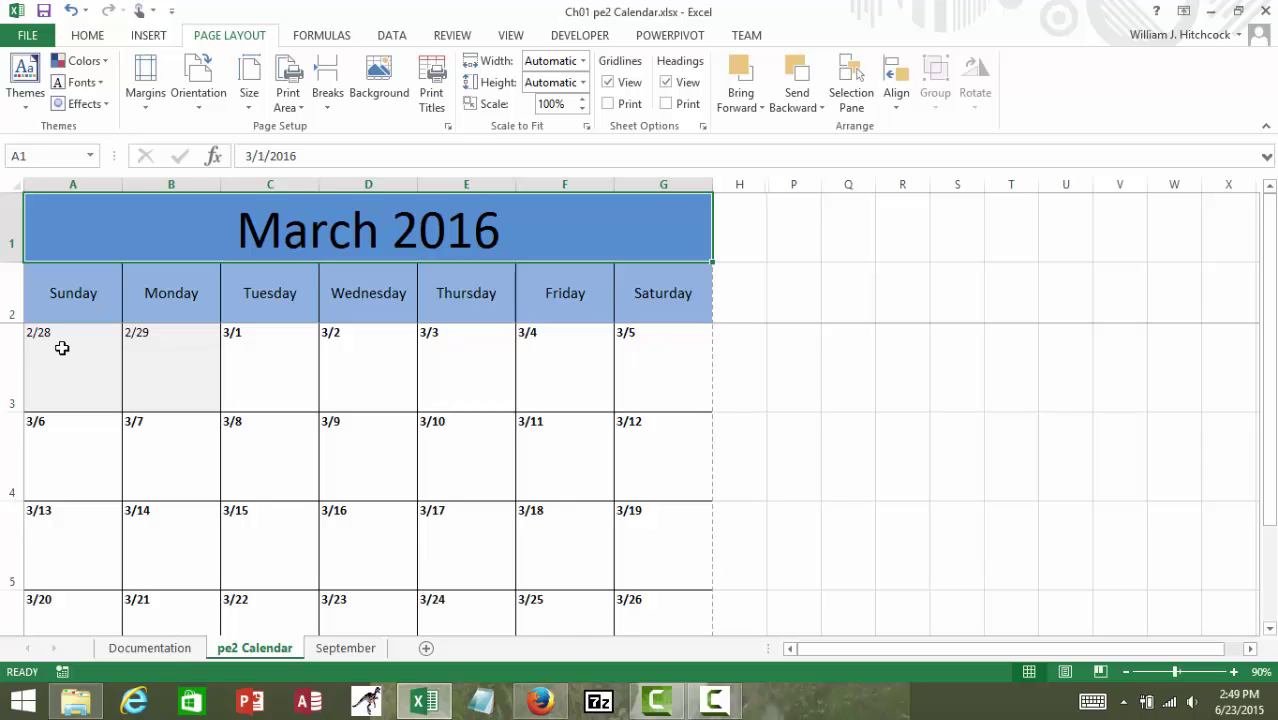
pyautogui.hotkey('ctrl', '`')
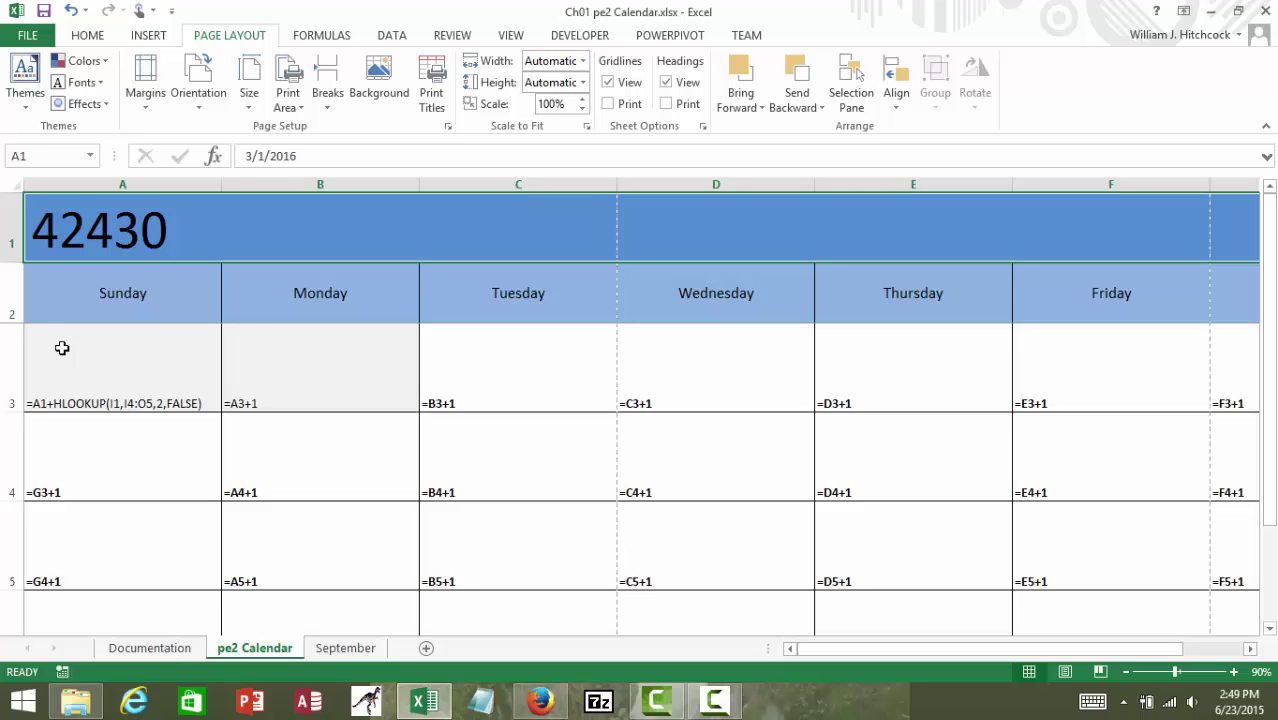
pyautogui.hotkey('ctrl', '`')
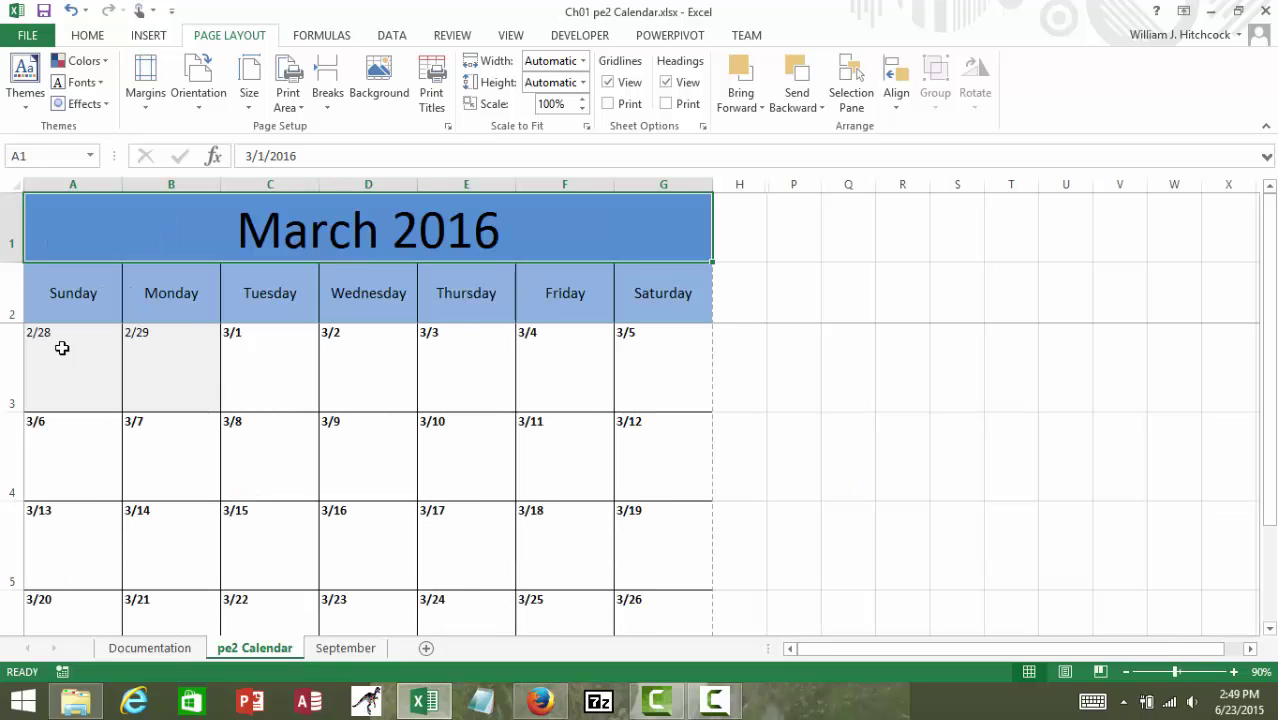